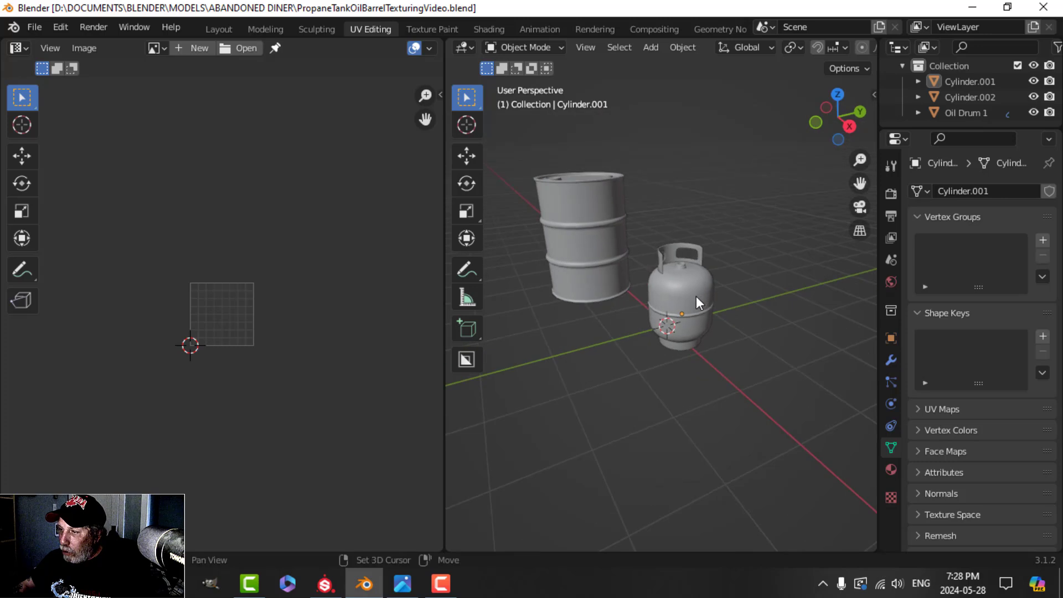
# - Mark seams along the edge loops above and below the raised band around the propane tank body
pyautogui.click(685, 290)
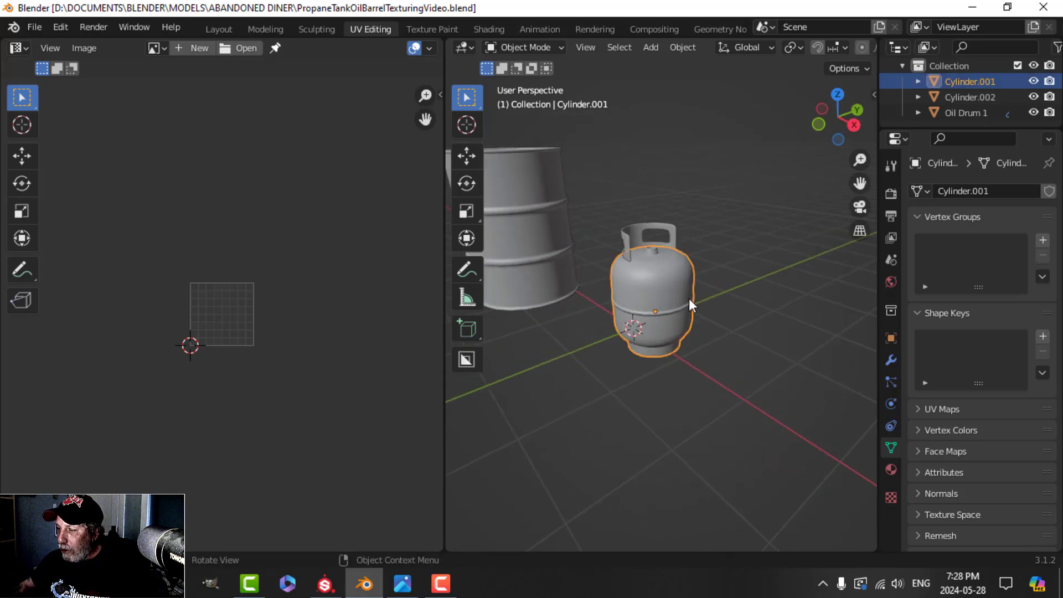
pyautogui.scroll(5, 688, 298)
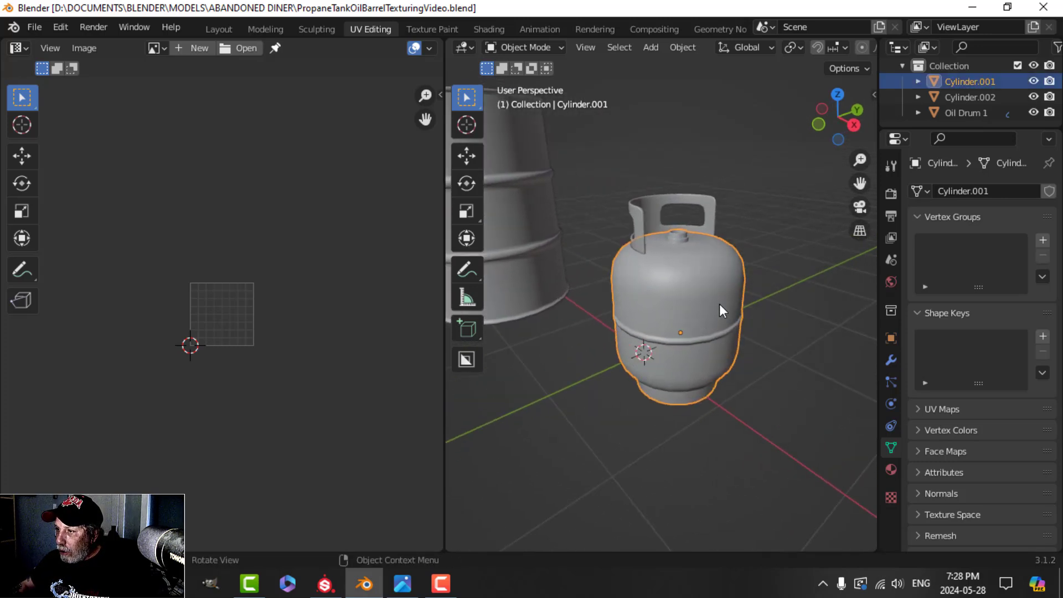
pyautogui.press('Tab')
pyautogui.scroll(1, 700, 323)
pyautogui.scroll(8, 692, 303)
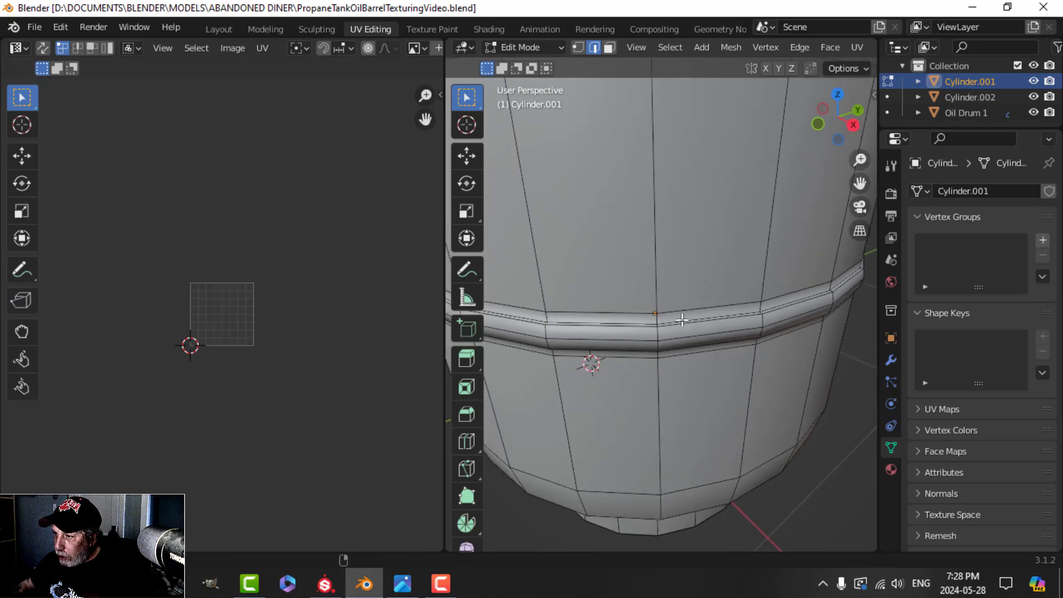
pyautogui.scroll(2, 644, 261)
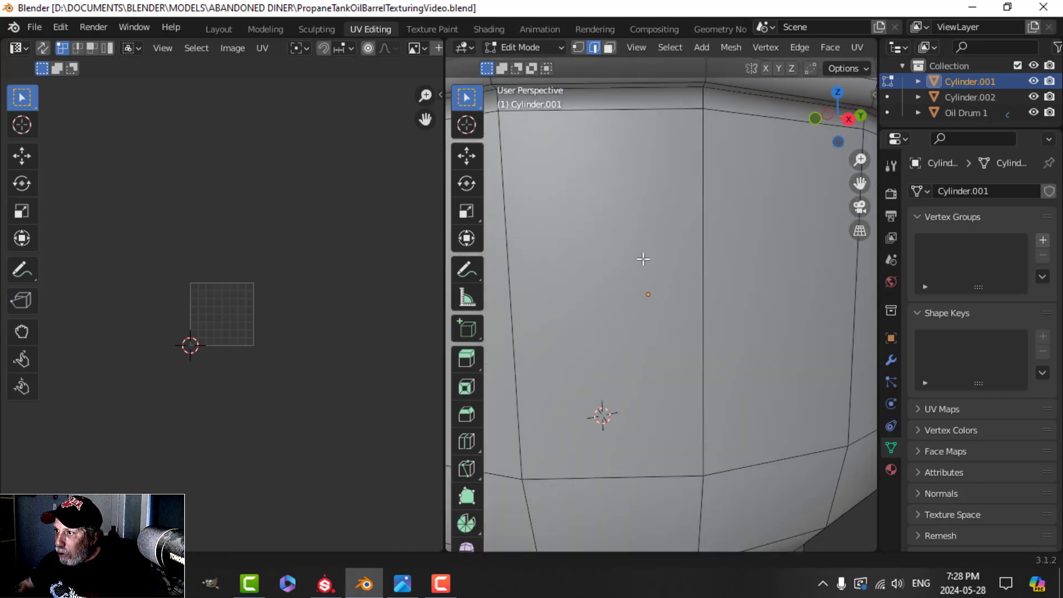
pyautogui.keyDown('shift'); pyautogui.moveTo(633, 196); pyautogui.dragTo(641, 214, button='middle'); pyautogui.keyUp('shift')
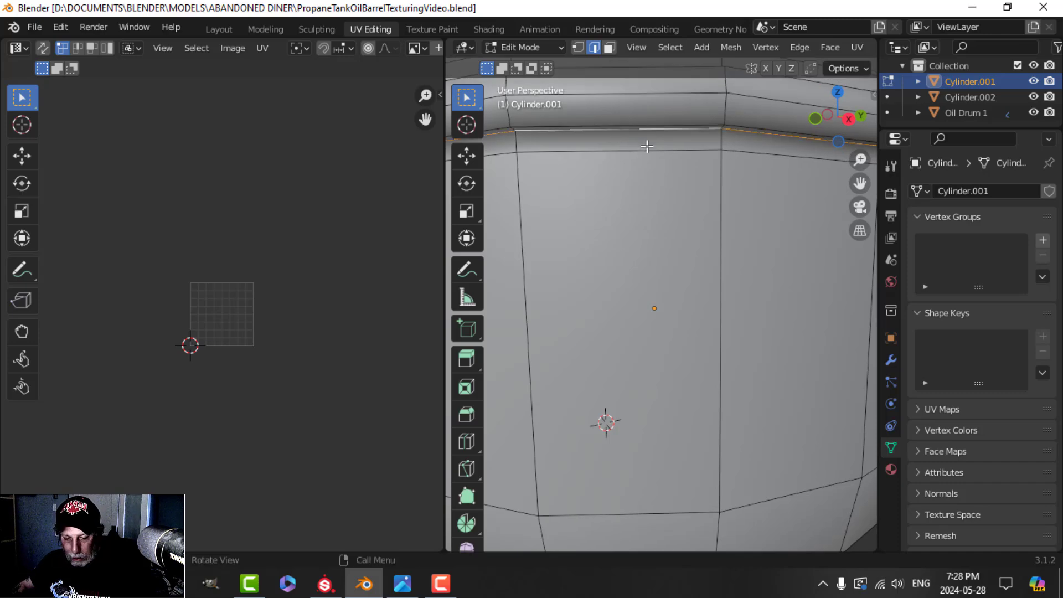
pyautogui.hotkey('ctrl', 'e')
pyautogui.click(609, 311)
pyautogui.scroll(-6, 615, 307)
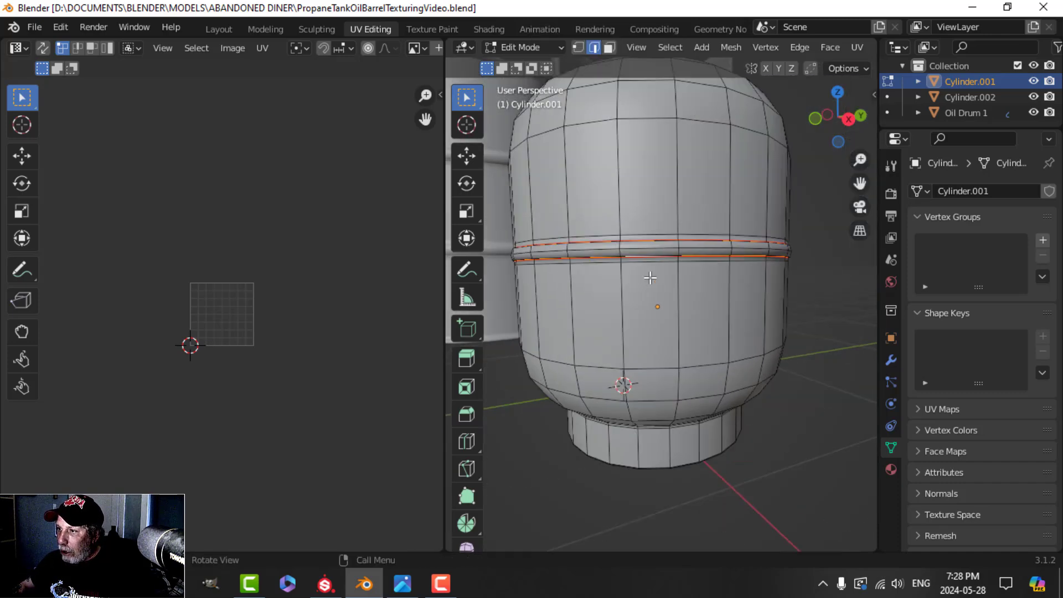
# - Mark a seam around the edge loop where the tank body meets the foot ring
pyautogui.moveTo(659, 306); pyautogui.dragTo(614, 284, button='middle')
pyautogui.scroll(2, 612, 294)
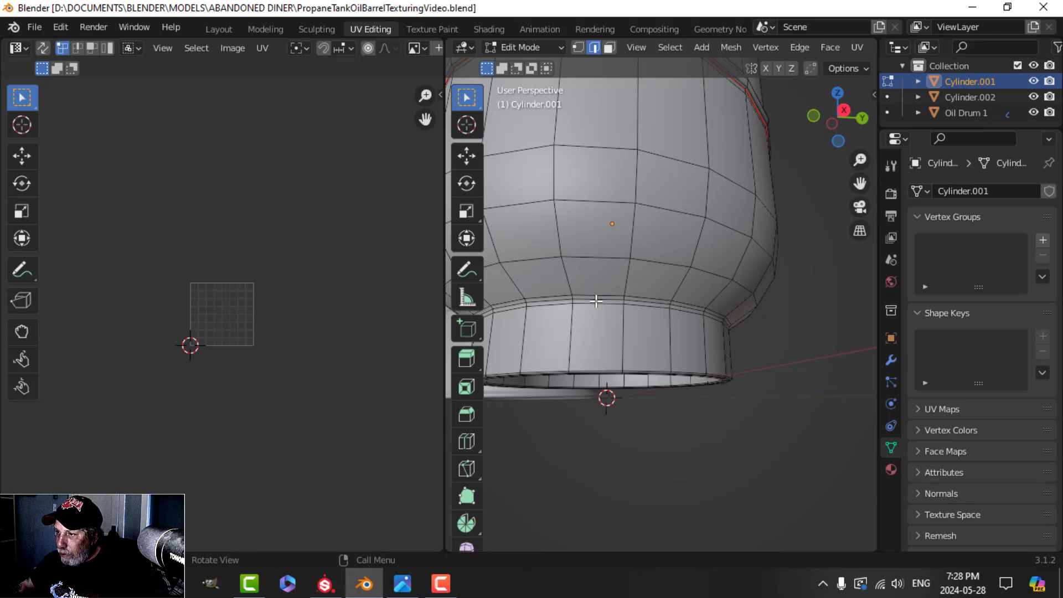
pyautogui.hotkey('ctrl', 'e')
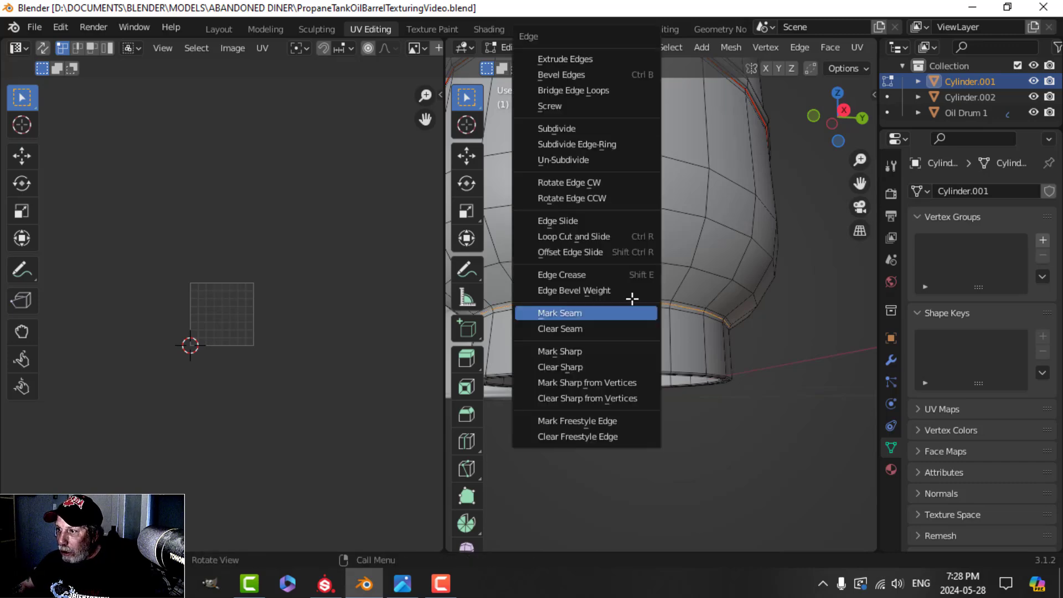
pyautogui.click(600, 327)
# - Mark seams along the edge loops of the foot ring's bottom rim
pyautogui.scroll(-3, 631, 273)
pyautogui.moveTo(631, 272); pyautogui.dragTo(661, 296, button='middle')
pyautogui.scroll(4, 653, 288)
pyautogui.hotkey('alt', 'a')
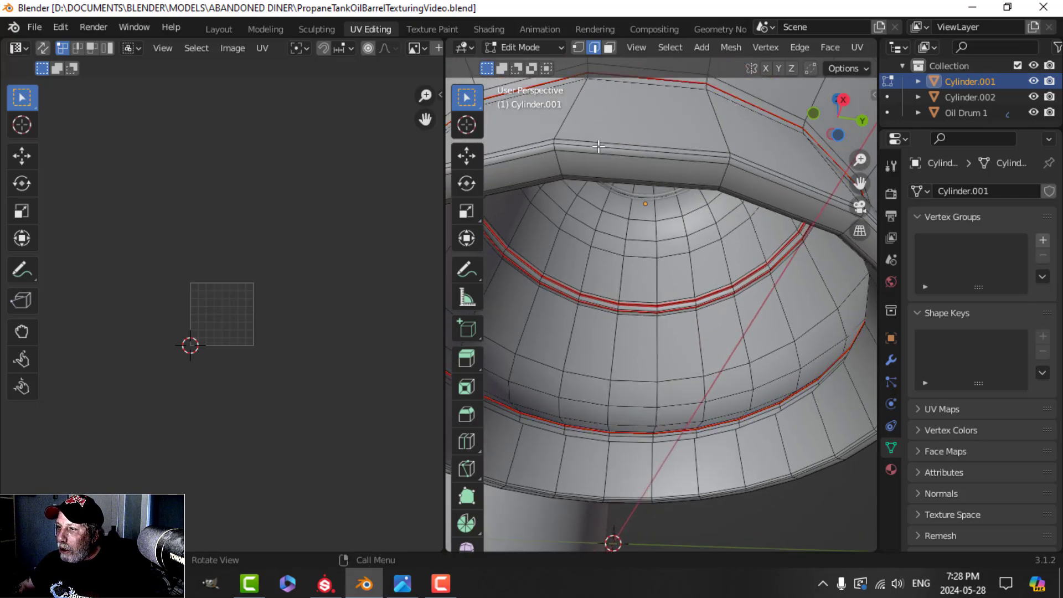
pyautogui.keyDown('alt'); pyautogui.click(576, 144); pyautogui.keyUp('alt')
pyautogui.moveTo(576, 145); pyautogui.dragTo(648, 185, button='middle')
pyautogui.hotkey('ctrl', 'e')
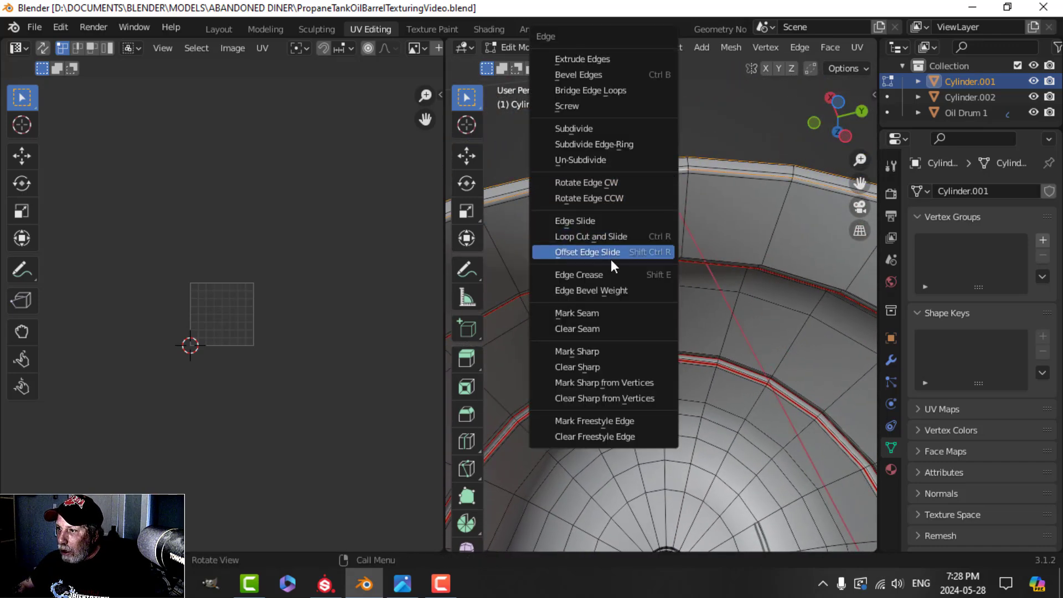
pyautogui.click(603, 313)
# - Mark a seam around the base of the valve neck on top of the tank
pyautogui.moveTo(664, 240); pyautogui.dragTo(657, 367, button='middle')
pyautogui.scroll(2, 664, 292)
pyautogui.moveTo(667, 202); pyautogui.dragTo(673, 354, button='middle')
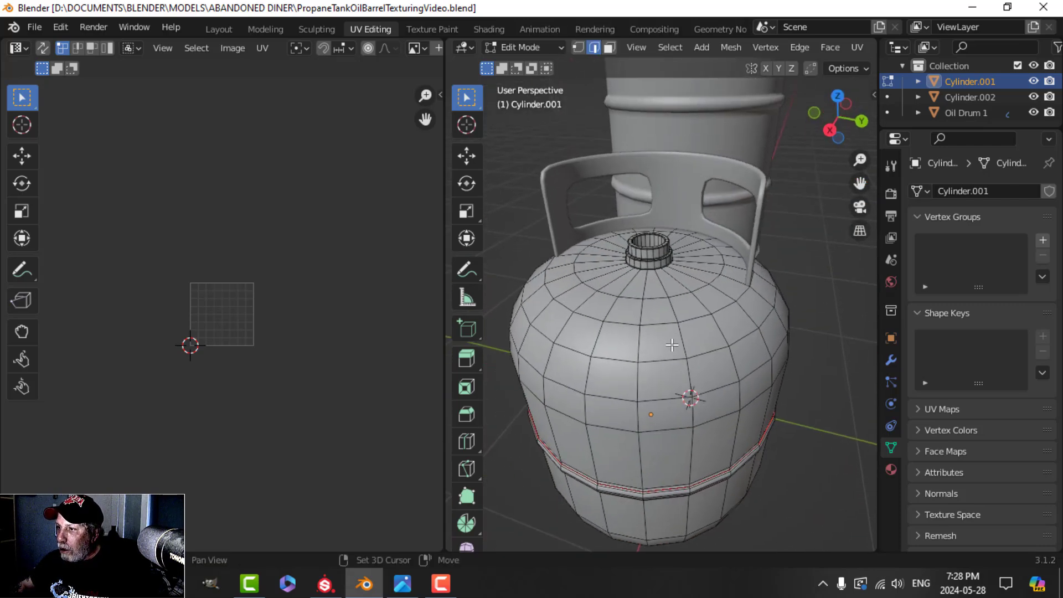
pyautogui.scroll(3, 678, 285)
pyautogui.keyDown('shift'); pyautogui.moveTo(678, 285); pyautogui.dragTo(638, 307, button='middle'); pyautogui.keyUp('shift')
pyautogui.scroll(5, 682, 310)
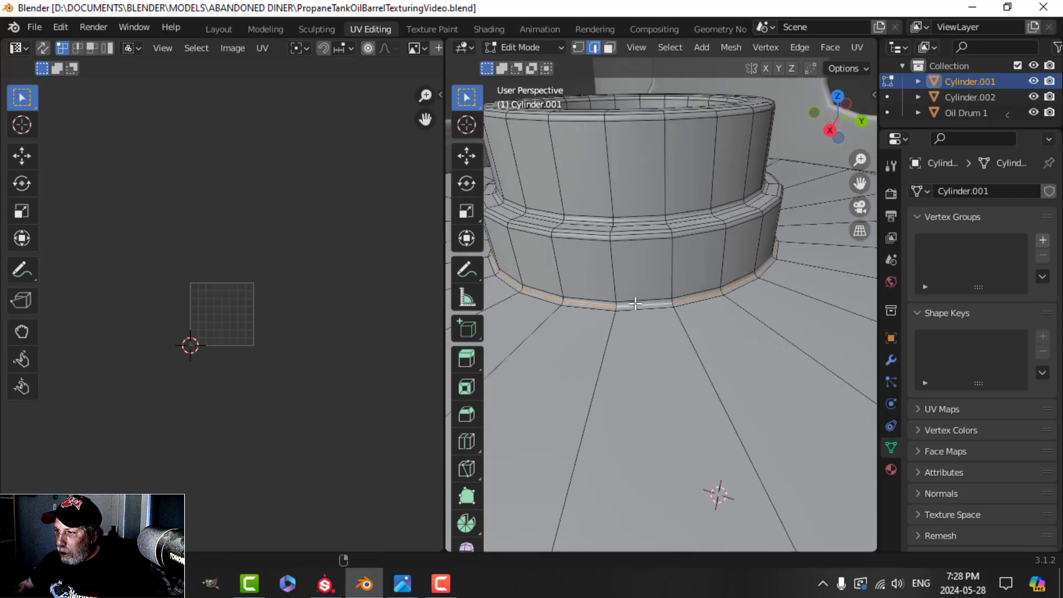
pyautogui.hotkey('ctrl', 'e')
pyautogui.click(626, 312)
# - Mark seams along the valve neck's collar ridge loops and its outer top rim loop
pyautogui.moveTo(626, 312); pyautogui.dragTo(673, 282, button='middle')
pyautogui.hotkey('alt', 'a')
pyautogui.keyDown('alt'); pyautogui.keyDown('shift'); pyautogui.click(654, 296); pyautogui.keyUp('shift'); pyautogui.keyUp('alt')
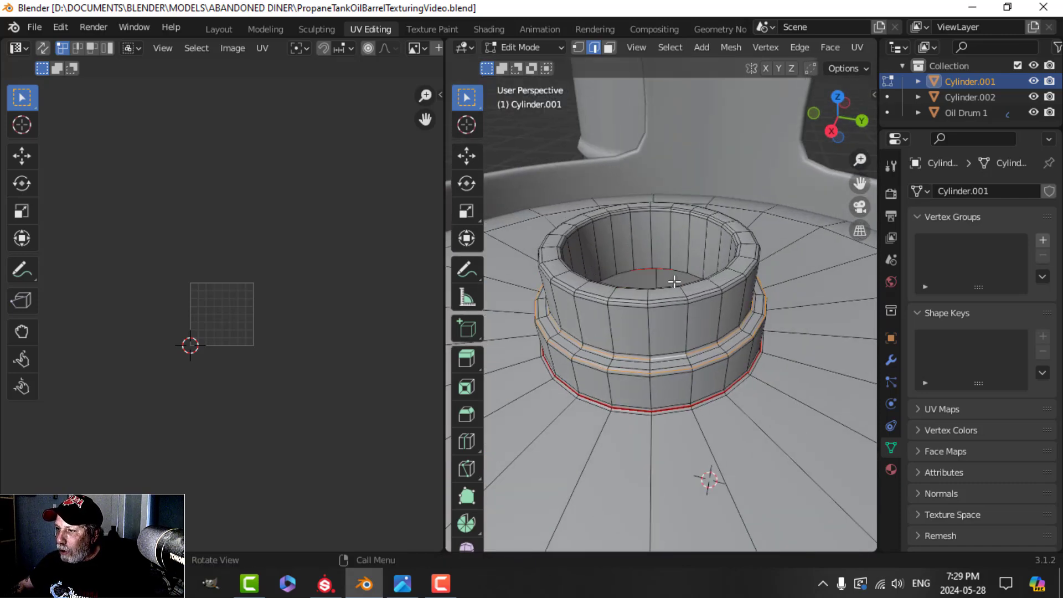
pyautogui.keyDown('alt'); pyautogui.keyDown('shift'); pyautogui.click(676, 300); pyautogui.keyUp('shift'); pyautogui.keyUp('alt')
pyautogui.hotkey('ctrl', 'e')
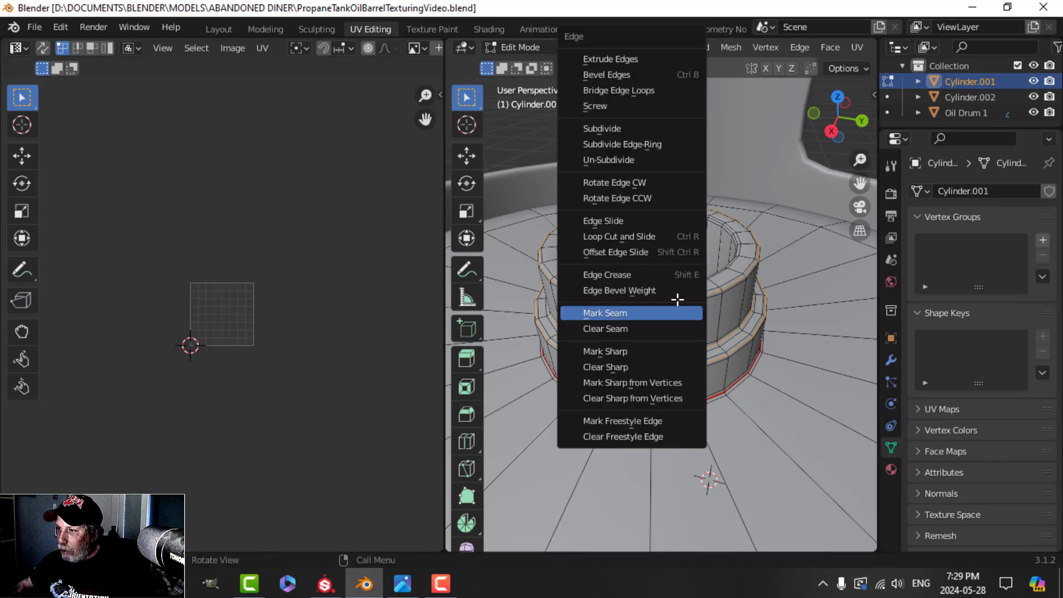
pyautogui.click(663, 314)
# - Mark a seam around the inner top rim loop of the valve neck
pyautogui.scroll(4, 694, 261)
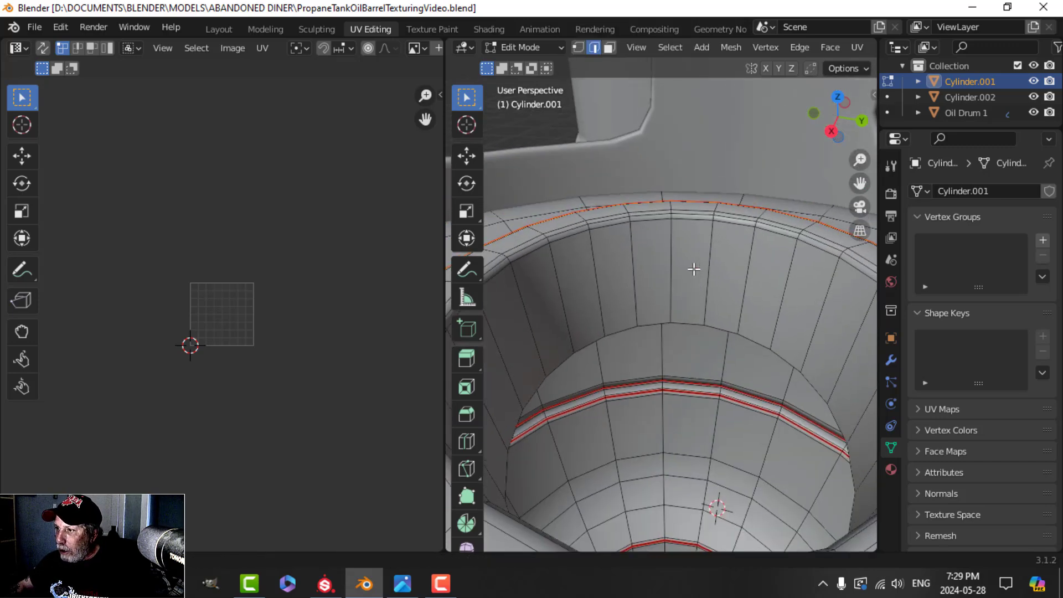
pyautogui.keyDown('alt'); pyautogui.click(642, 216); pyautogui.keyUp('alt')
pyautogui.hotkey('ctrl', 'e')
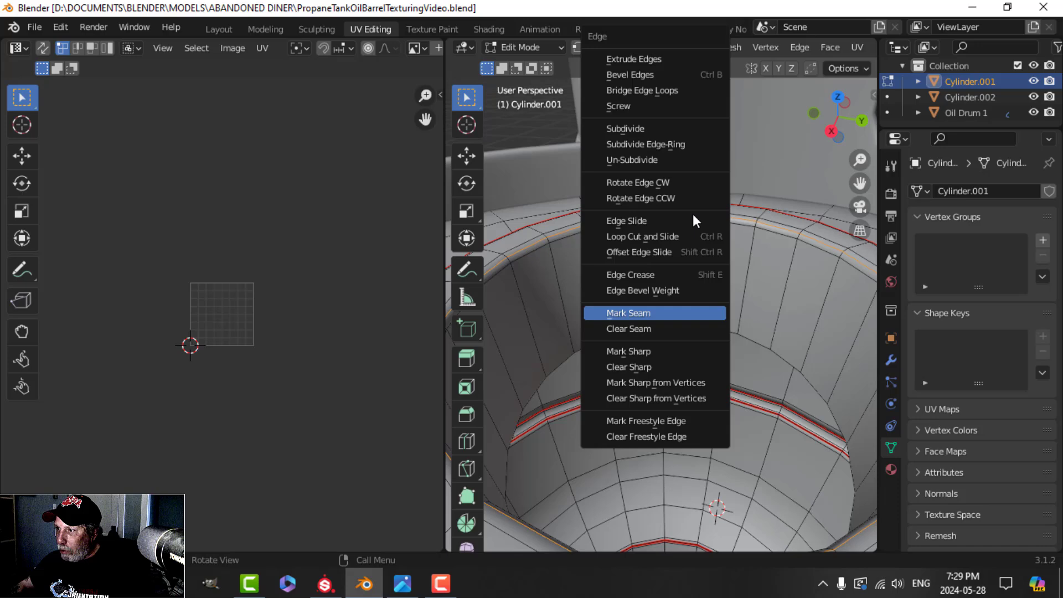
pyautogui.click(653, 304)
# - Mark a vertical seam down the tank body on the side where the handle sits
pyautogui.scroll(-6, 687, 293)
pyautogui.moveTo(687, 294); pyautogui.dragTo(733, 277, button='middle')
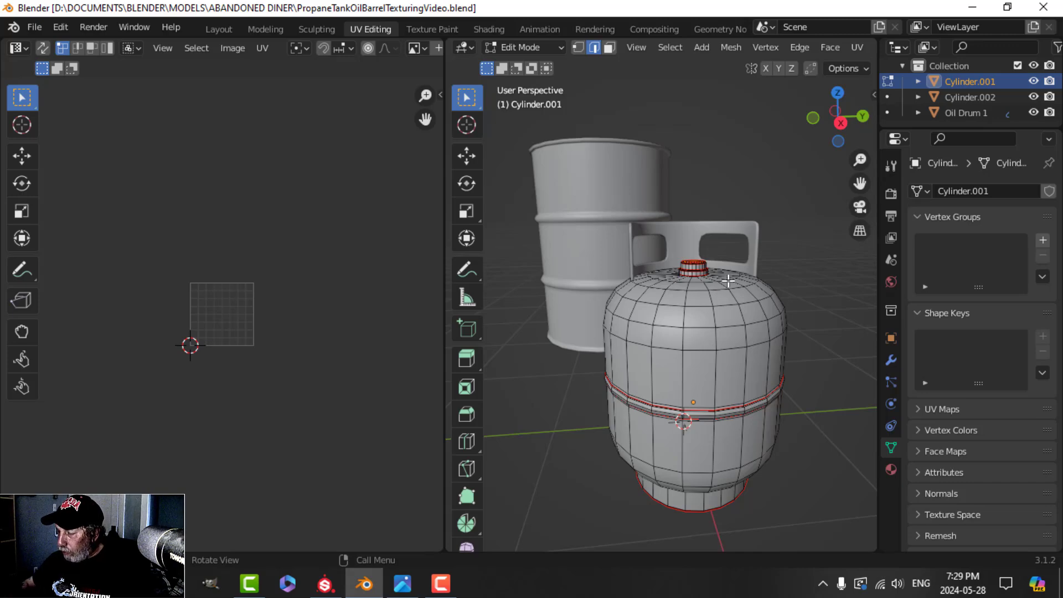
pyautogui.moveTo(725, 279); pyautogui.dragTo(598, 287, button='middle')
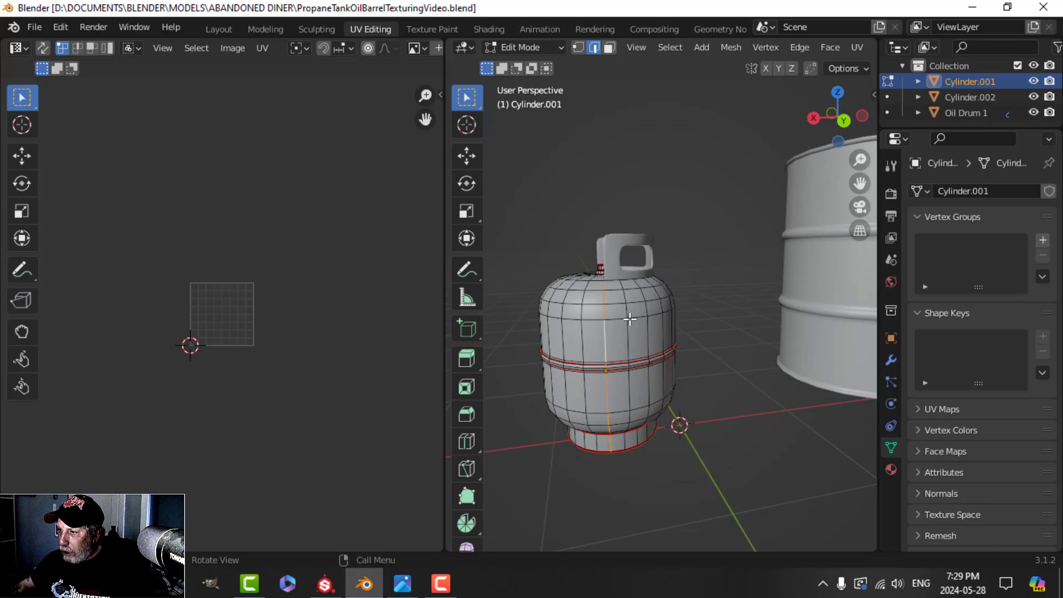
pyautogui.moveTo(629, 318); pyautogui.dragTo(657, 382, button='middle')
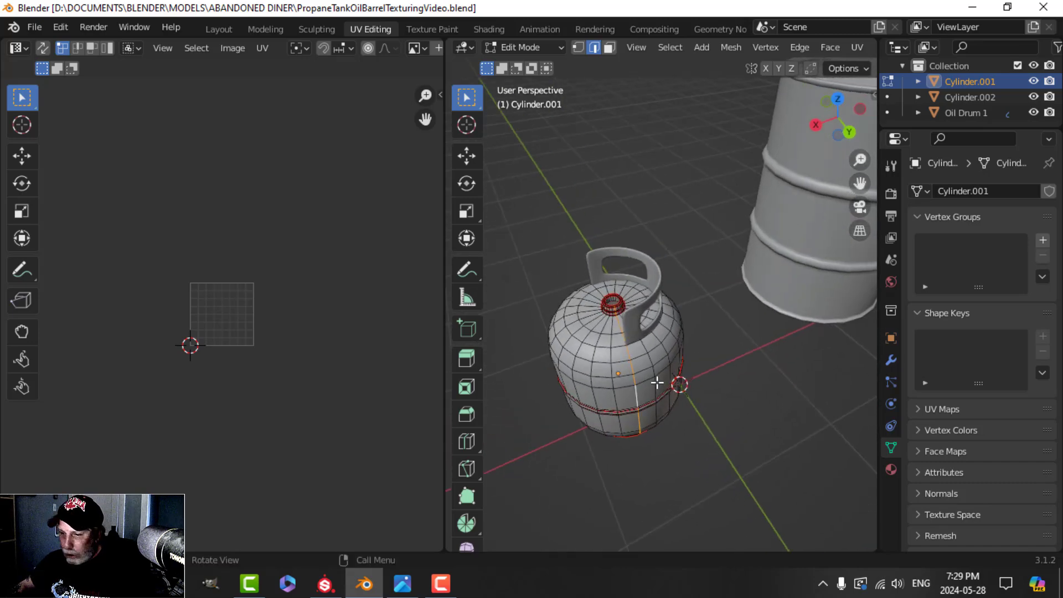
pyautogui.hotkey('ctrl', 'e')
pyautogui.click(609, 374)
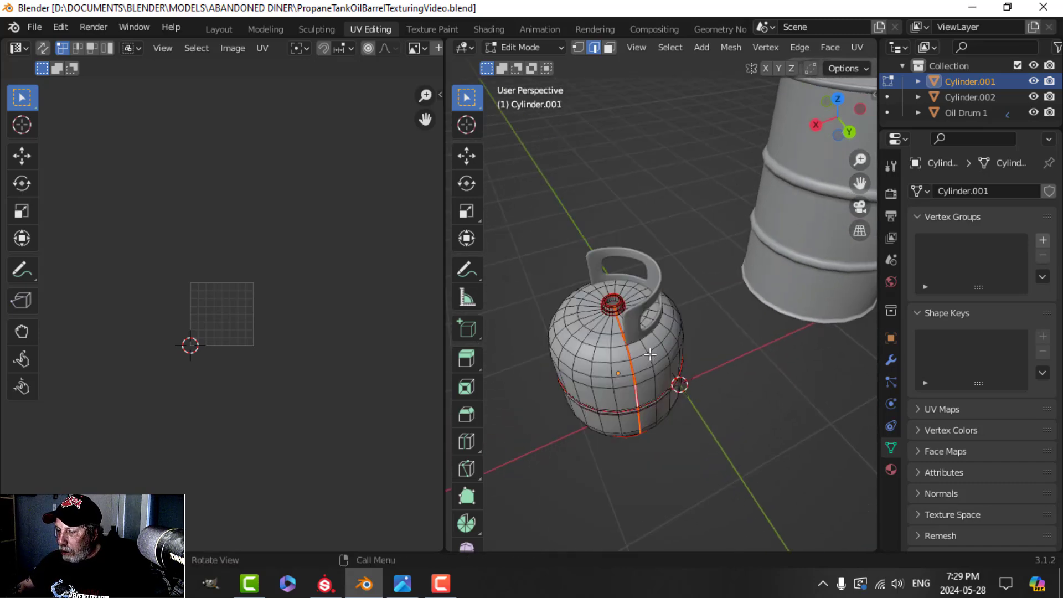
# - Edit the tank's handle object and mark seams along the edge loops around one of its openings
pyautogui.moveTo(652, 342); pyautogui.dragTo(654, 319, button='middle')
pyautogui.press('Tab')
pyautogui.click(623, 298)
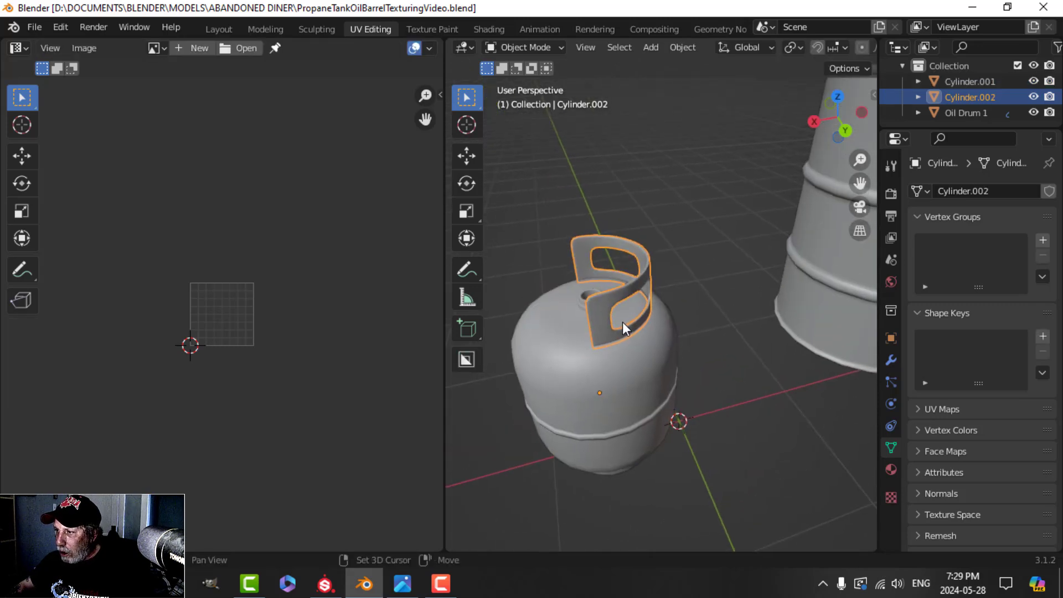
pyautogui.scroll(3, 625, 321)
pyautogui.moveTo(663, 310); pyautogui.dragTo(737, 264, button='middle')
pyautogui.press('Tab')
pyautogui.scroll(4, 681, 294)
pyautogui.keyDown('alt'); pyautogui.keyDown('shift'); pyautogui.click(738, 243); pyautogui.keyUp('shift'); pyautogui.keyUp('alt')
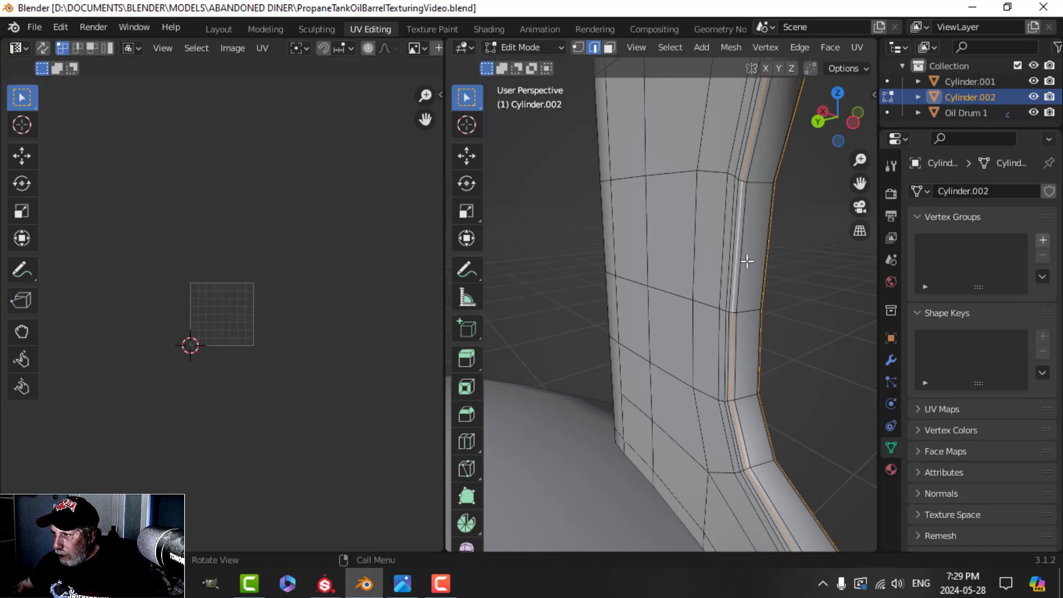
pyautogui.hotkey('ctrl', 'e')
pyautogui.click(696, 310)
# - Mark seams along the edge loops around the handle's other opening
pyautogui.moveTo(696, 310); pyautogui.dragTo(551, 262, button='middle')
pyautogui.keyDown('alt'); pyautogui.keyDown('shift'); pyautogui.click(686, 293); pyautogui.keyUp('shift'); pyautogui.keyUp('alt')
pyautogui.hotkey('ctrl', 'e')
pyautogui.click(668, 312)
# - Mark seams along the inner and outer edge loops of the handle's outside perimeter
pyautogui.scroll(2, 577, 291)
pyautogui.scroll(2, 627, 269)
pyautogui.keyDown('shift'); pyautogui.moveTo(660, 254); pyautogui.dragTo(643, 271, button='middle'); pyautogui.keyUp('shift')
pyautogui.keyDown('alt'); pyautogui.keyDown('shift'); pyautogui.click(610, 176); pyautogui.keyUp('shift'); pyautogui.keyUp('alt')
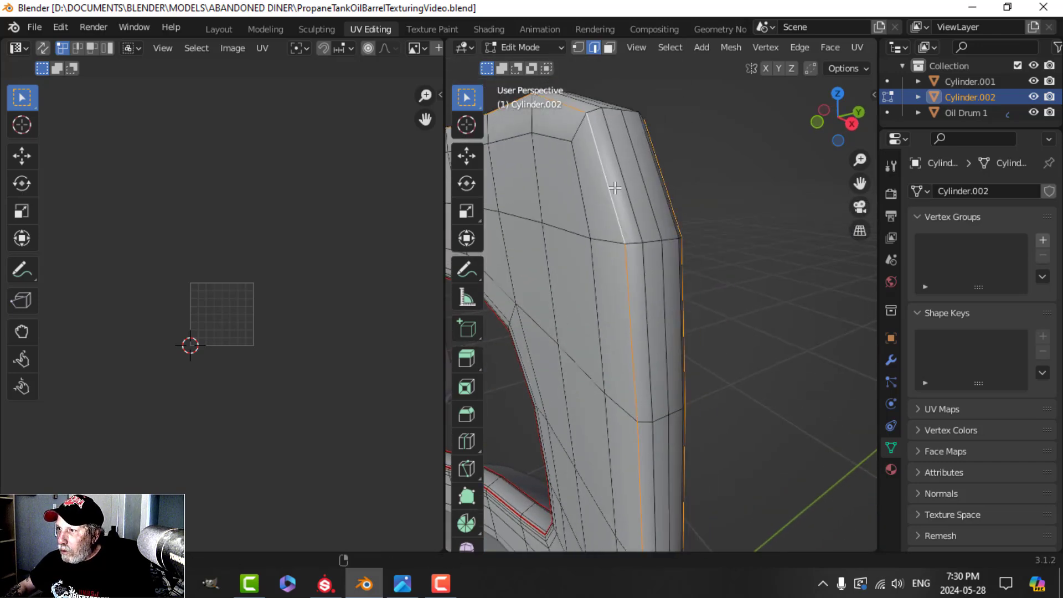
pyautogui.scroll(-3, 631, 220)
pyautogui.hotkey('ctrl', 'e')
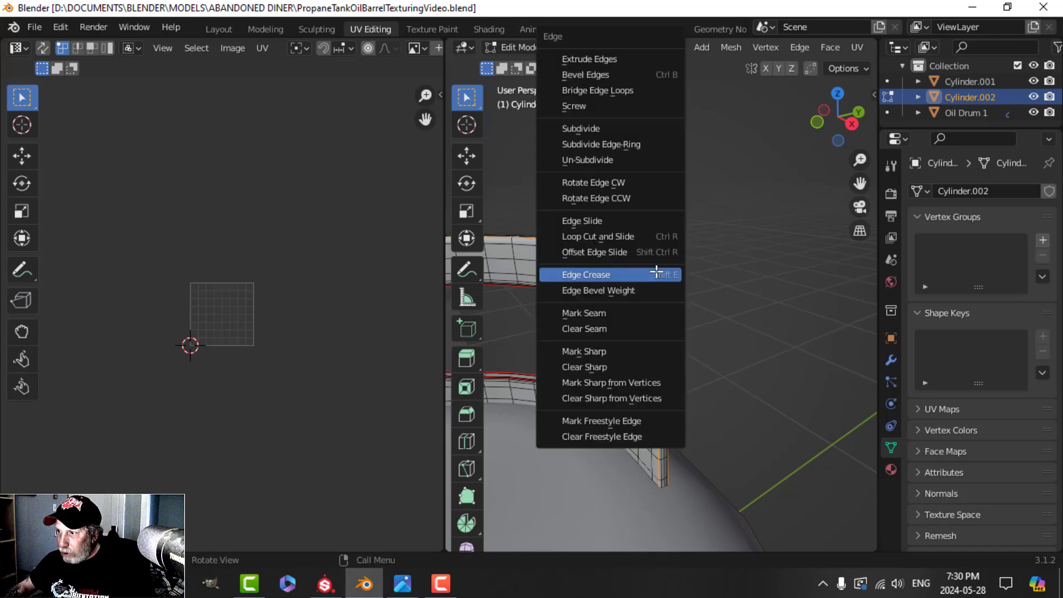
pyautogui.click(618, 312)
# - Mark a vertical seam across the middle of the handle to split it into halves
pyautogui.scroll(-3, 583, 280)
pyautogui.moveTo(582, 280)
pyautogui.mouseDown(button='middle')
pyautogui.moveTo(564, 292)
pyautogui.moveTo(605, 268)
pyautogui.moveTo(581, 280)
pyautogui.mouseUp(button='middle')
pyautogui.scroll(3, 581, 280)
pyautogui.keyDown('shift'); pyautogui.moveTo(513, 273); pyautogui.dragTo(682, 294, button='middle'); pyautogui.keyUp('shift')
pyautogui.scroll(-5, 579, 258)
pyautogui.hotkey('ctrl', 'e')
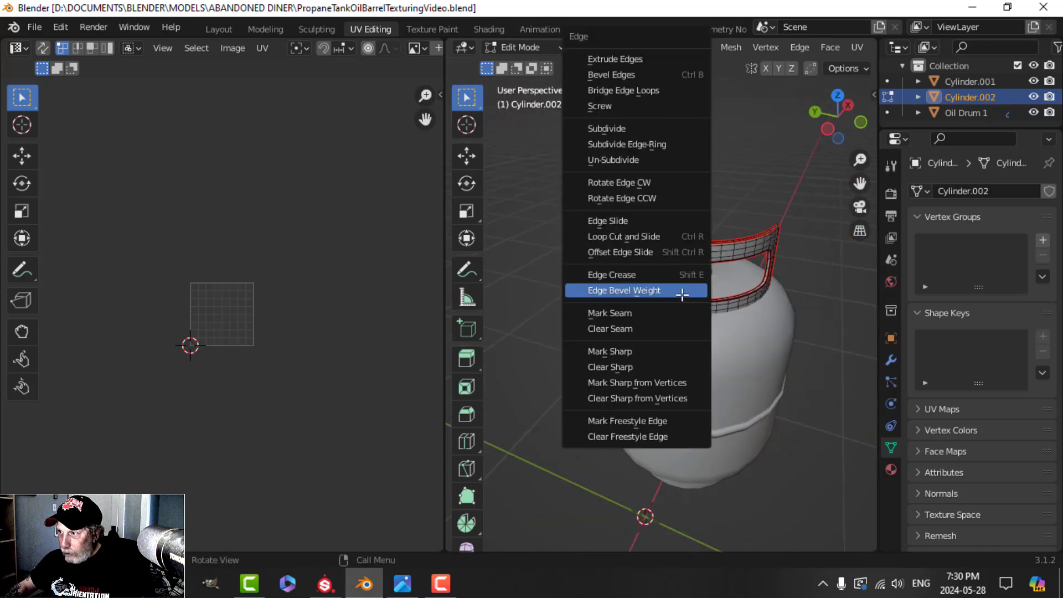
pyautogui.click(626, 311)
# - Select the handle and tank body together and unwrap both in Edit Mode
pyautogui.press('Tab')
pyautogui.press('a')
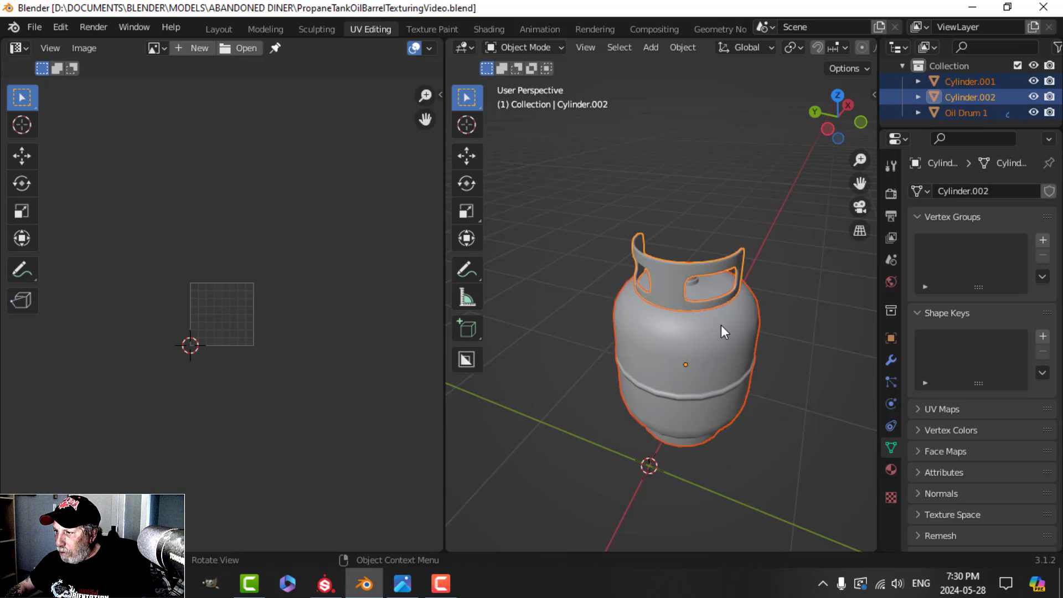
pyautogui.hotkey('alt', 'a')
pyautogui.click(690, 297)
pyautogui.keyDown('shift'); pyautogui.click(688, 329); pyautogui.keyUp('shift')
pyautogui.press('Tab')
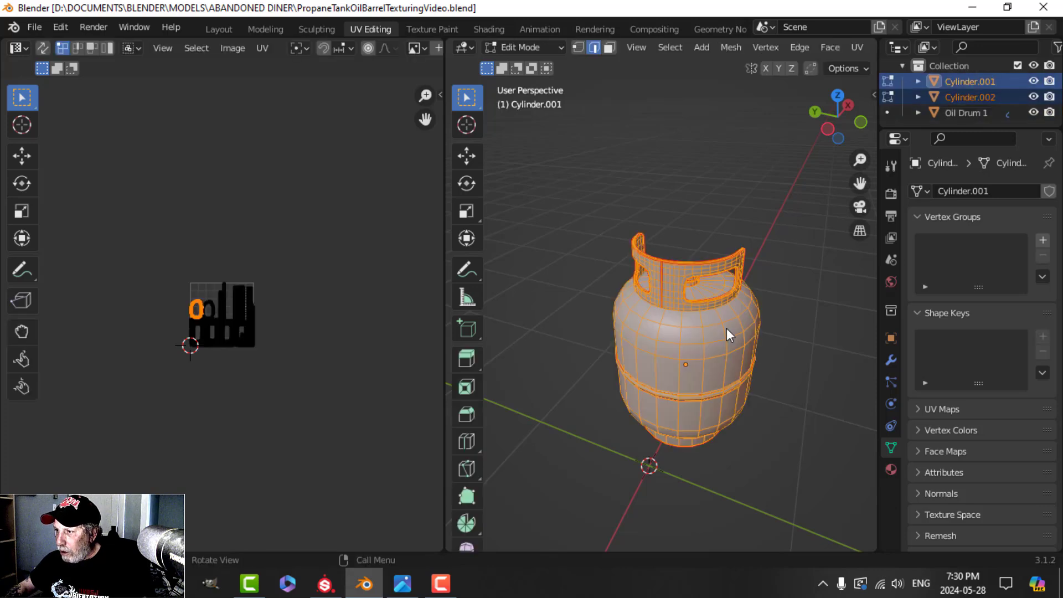
pyautogui.press('u')
pyautogui.click(723, 327)
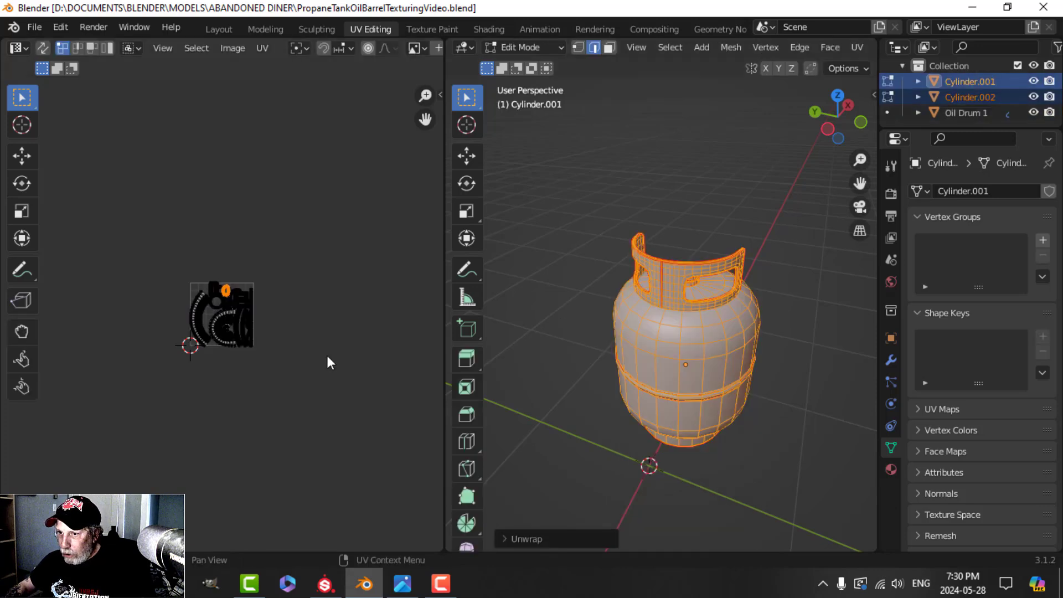
# - Straighten the large curved strip UV island with the UV Squares To Grid By Shape operation
pyautogui.scroll(5, 283, 335)
pyautogui.scroll(3, 283, 336)
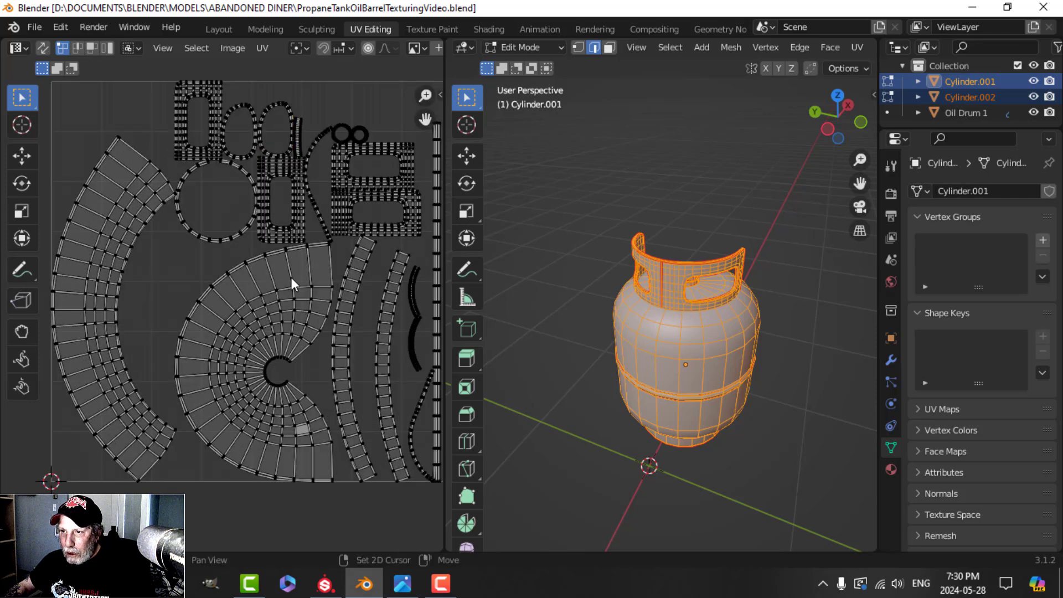
pyautogui.scroll(-2, 274, 273)
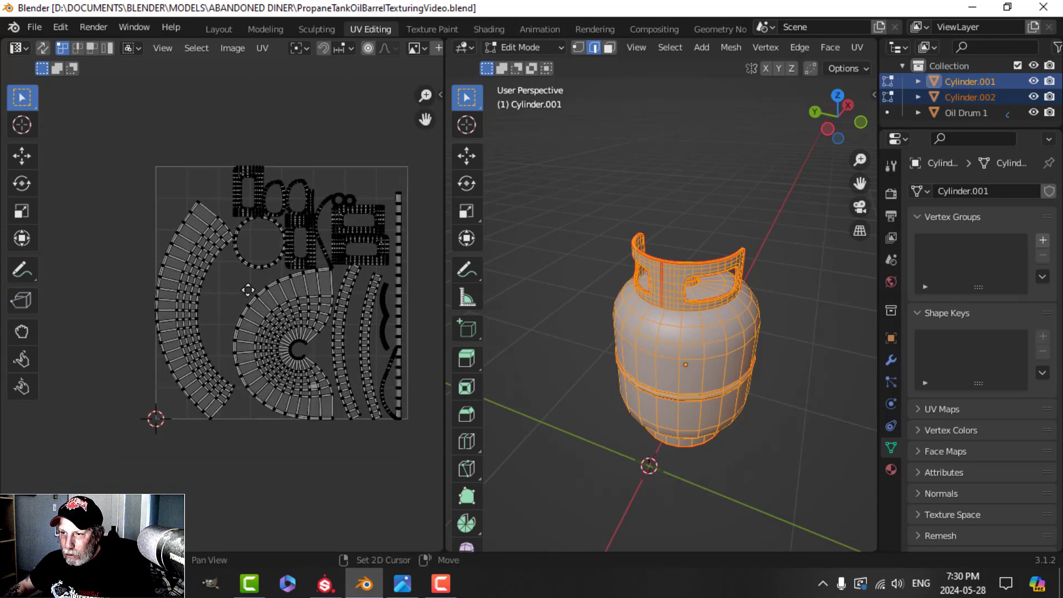
pyautogui.scroll(1, 233, 298)
pyautogui.moveTo(232, 298); pyautogui.dragTo(233, 288, button='middle')
pyautogui.moveTo(126, 170); pyautogui.dragTo(196, 289)
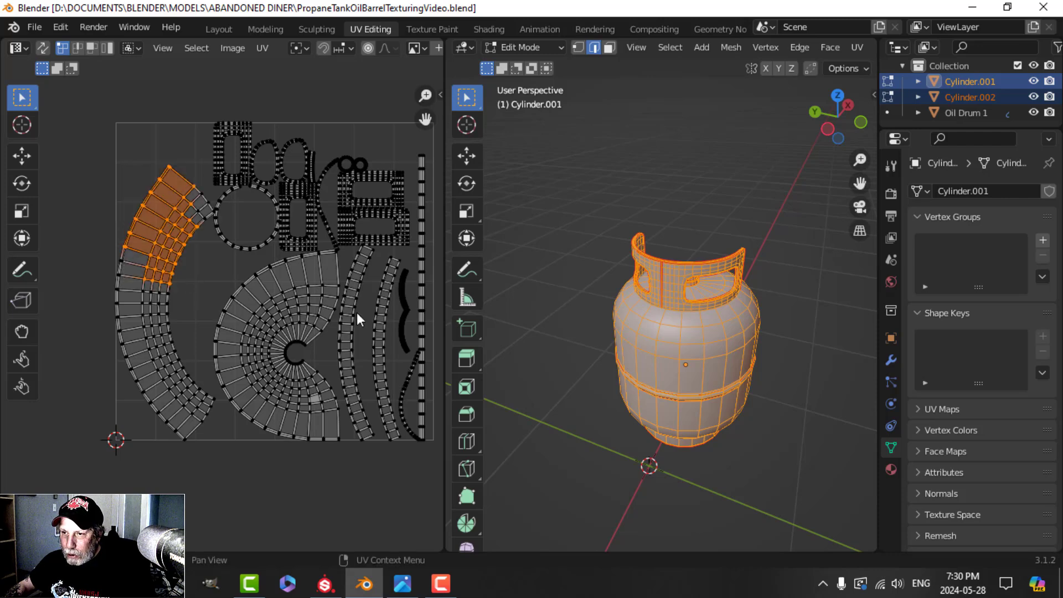
pyautogui.hotkey('ctrl', 'l')
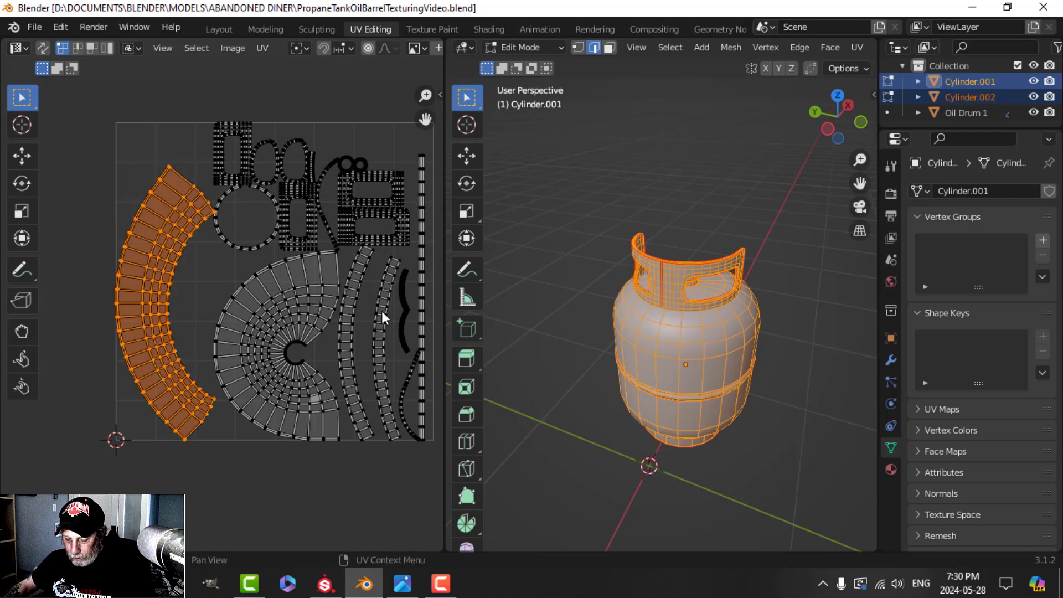
pyautogui.press('n')
pyautogui.click(434, 393)
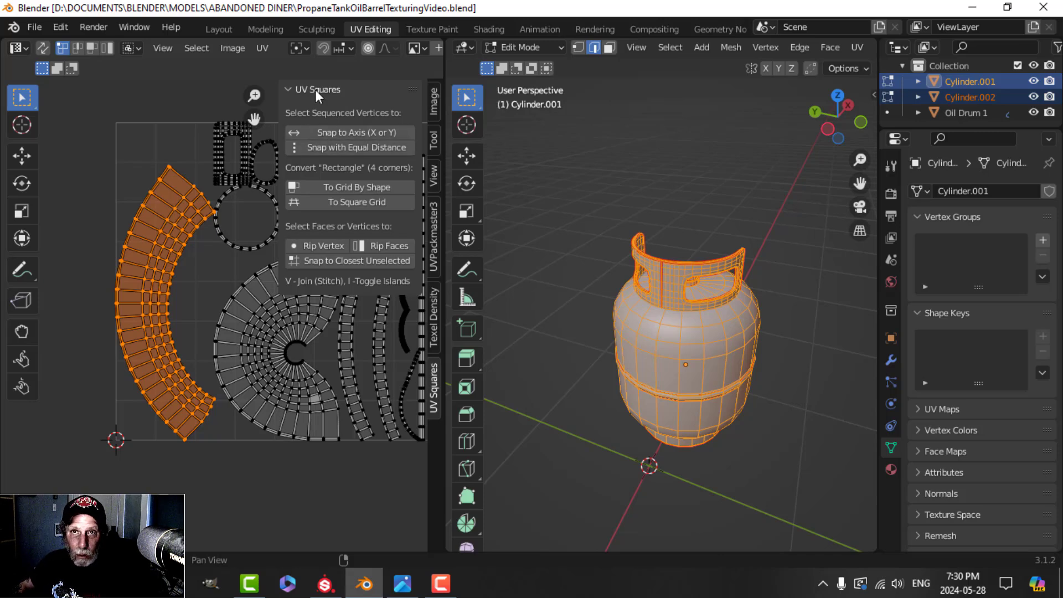
pyautogui.click(360, 188)
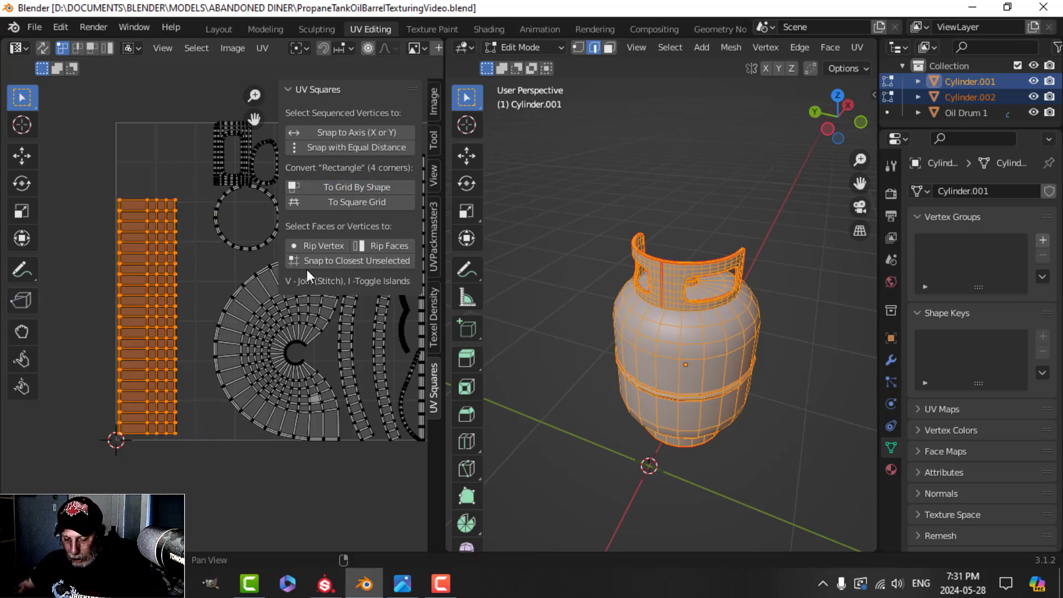
pyautogui.press('n')
# - Straighten the large fan-shaped UV island into a rectangular grid with UV Squares To Grid By Shape
pyautogui.moveTo(337, 318); pyautogui.dragTo(321, 280, button='middle')
pyautogui.moveTo(212, 234); pyautogui.dragTo(275, 314)
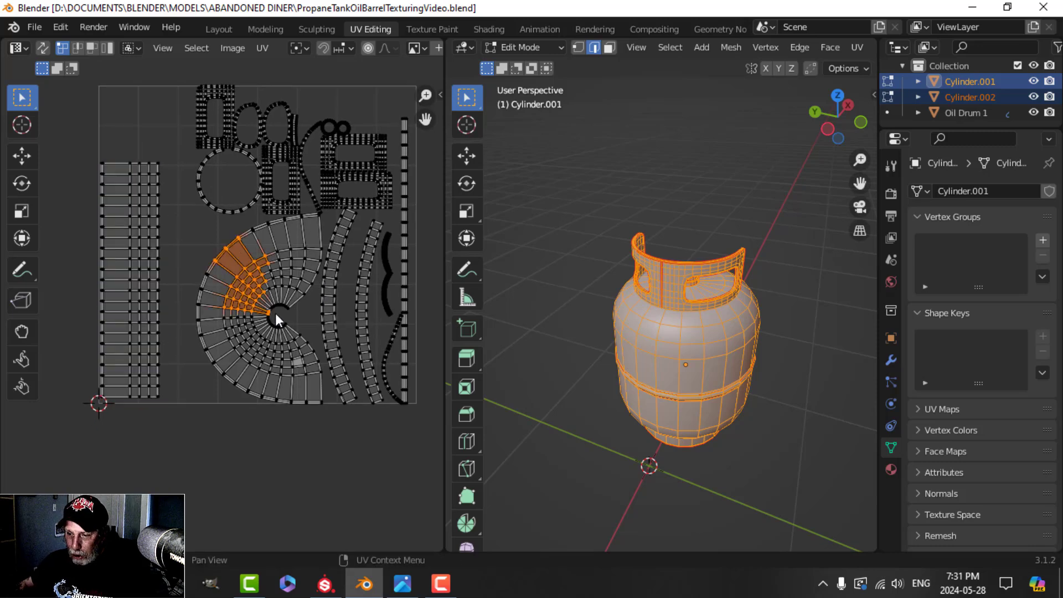
pyautogui.hotkey('ctrl', 'l')
pyautogui.press('n')
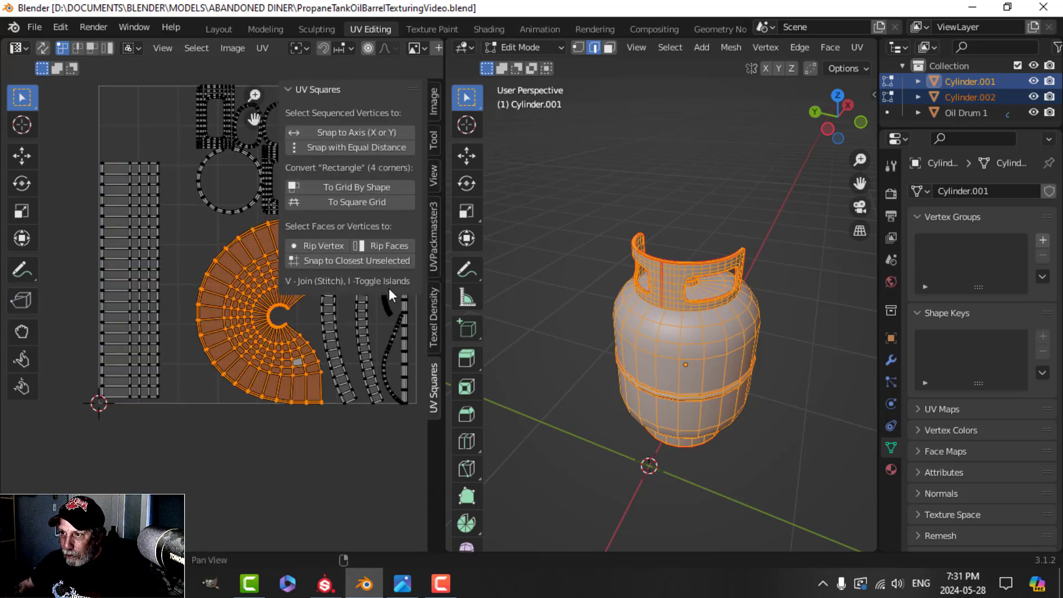
pyautogui.click(367, 186)
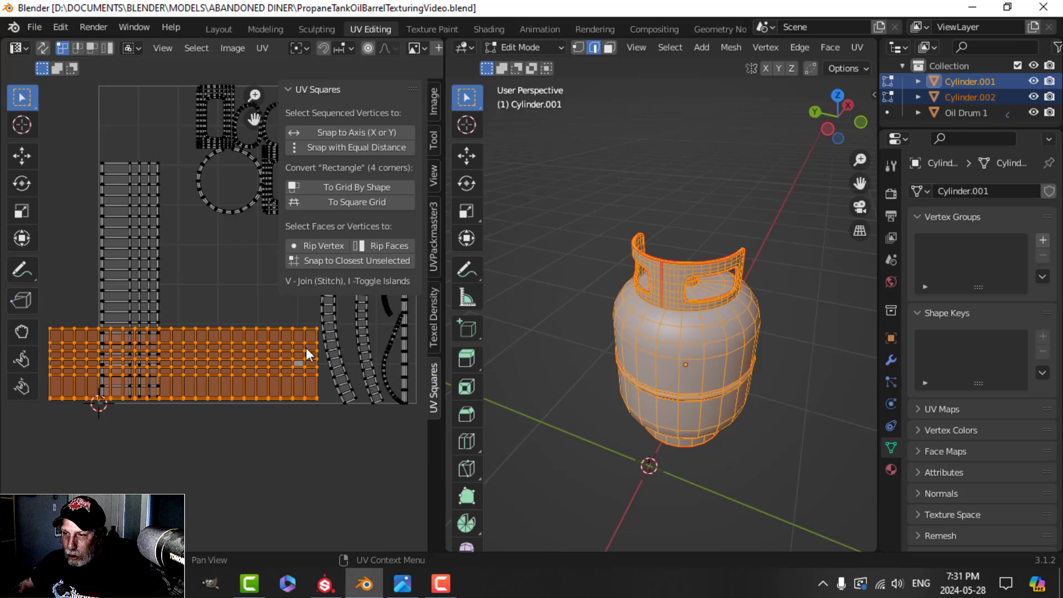
pyautogui.press('n')
# - Straighten the two long curved strip islands together with To Grid By Shape and clear the UV selection
pyautogui.moveTo(338, 328); pyautogui.dragTo(320, 298, button='middle')
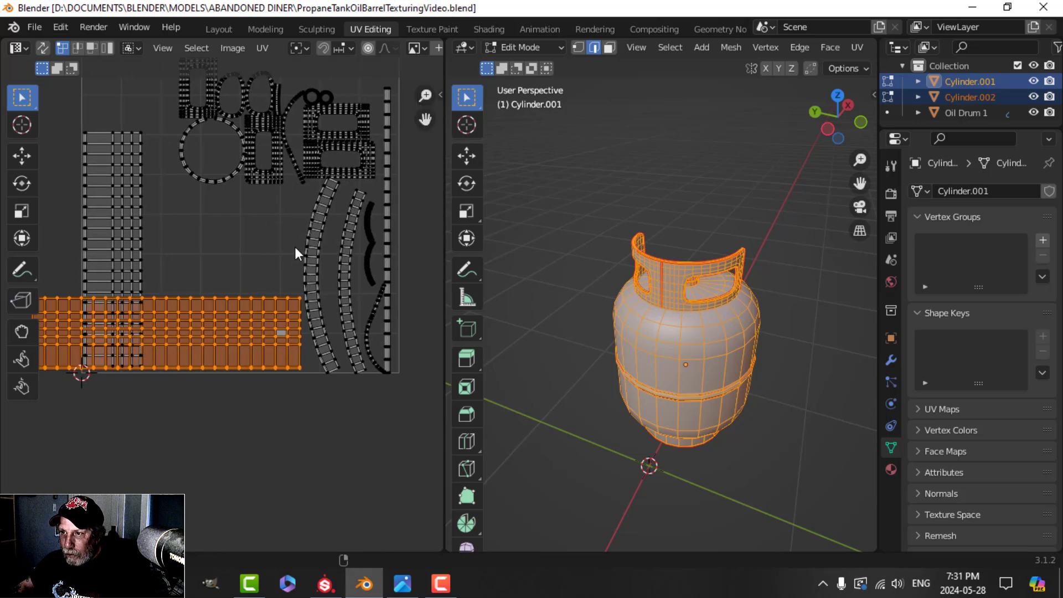
pyautogui.moveTo(291, 215); pyautogui.dragTo(351, 280)
pyautogui.hotkey('ctrl', 'l')
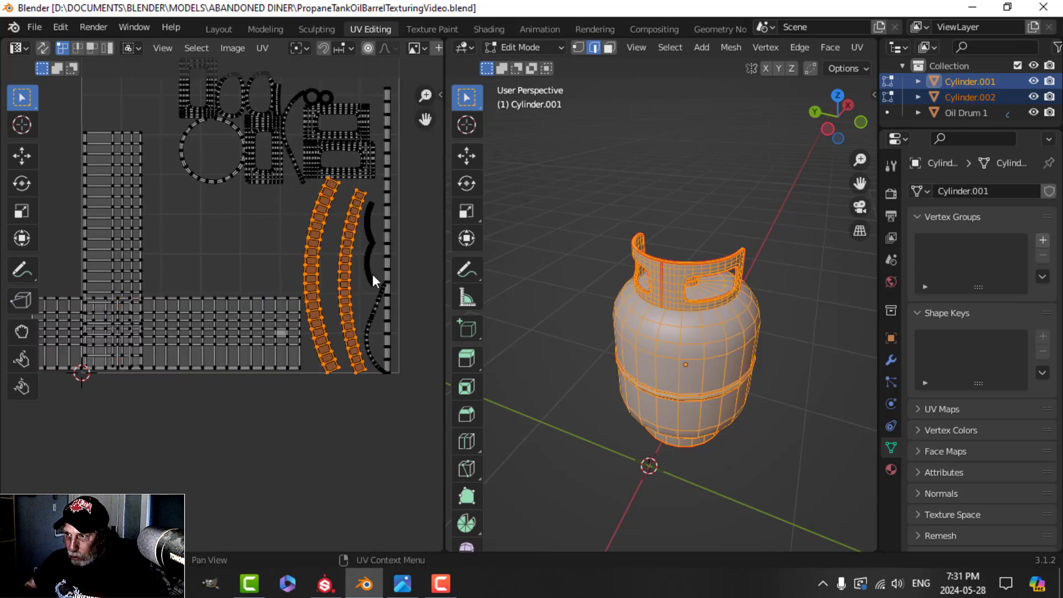
pyautogui.press('n')
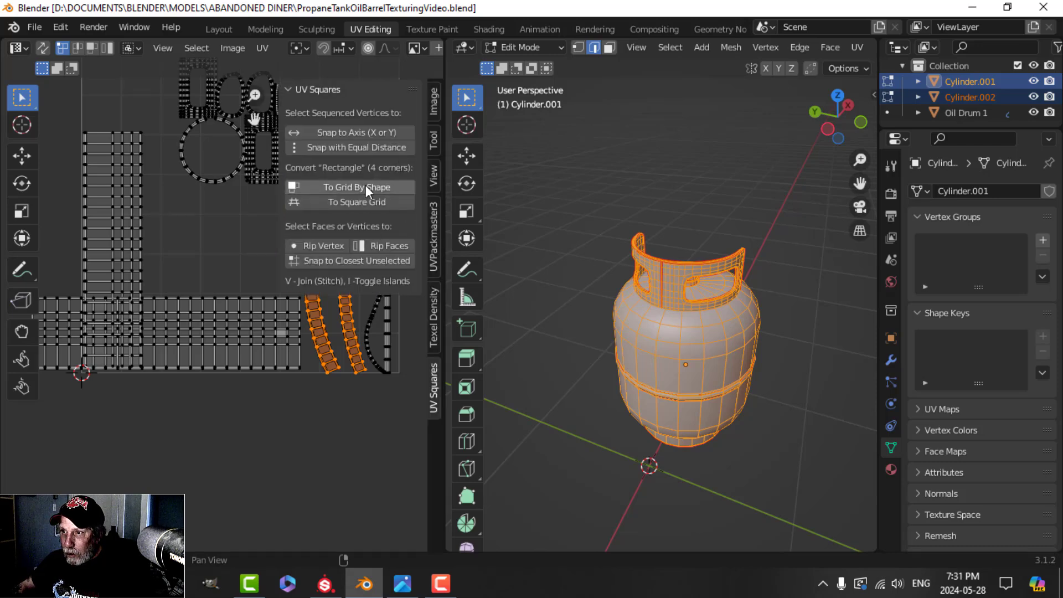
pyautogui.click(365, 185)
pyautogui.press('n')
pyautogui.hotkey('alt', 'a')
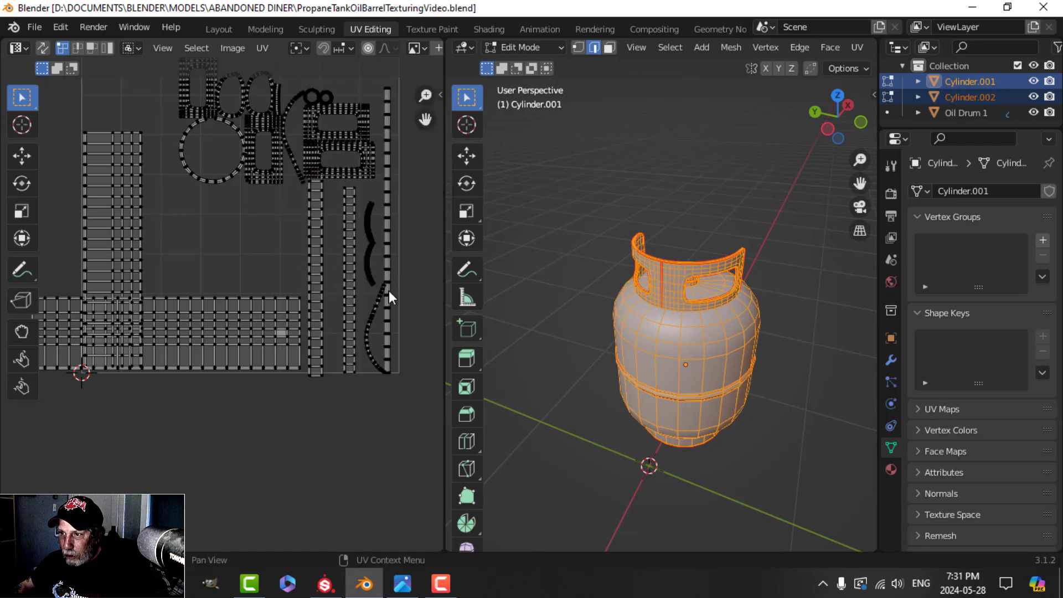
# - Convert the large open ring UV island into a straight strip with To Grid By Shape
pyautogui.moveTo(388, 290); pyautogui.dragTo(297, 309, button='middle')
pyautogui.scroll(3, 297, 310)
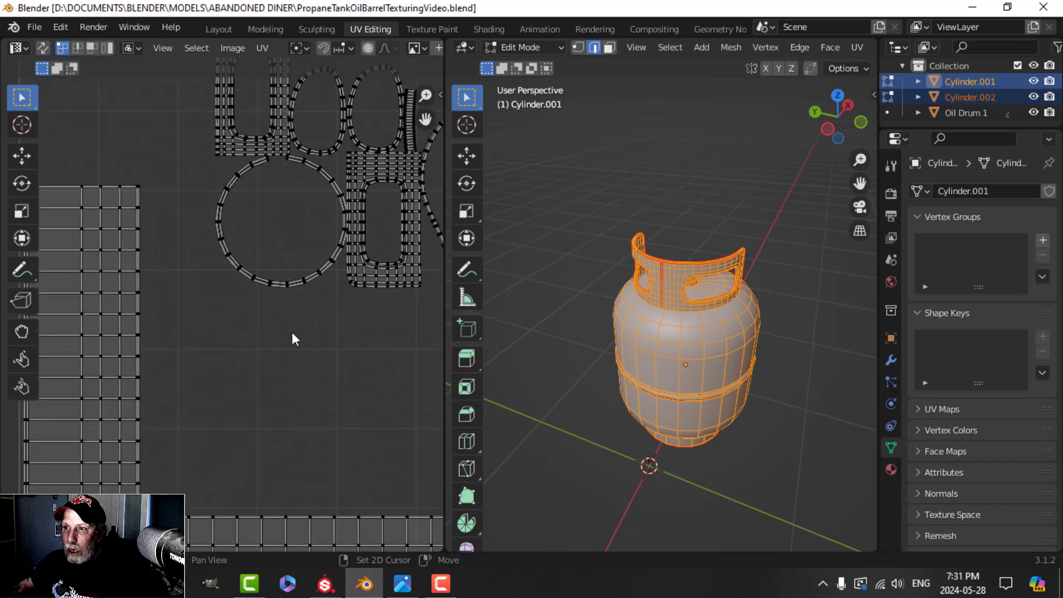
pyautogui.press('l')
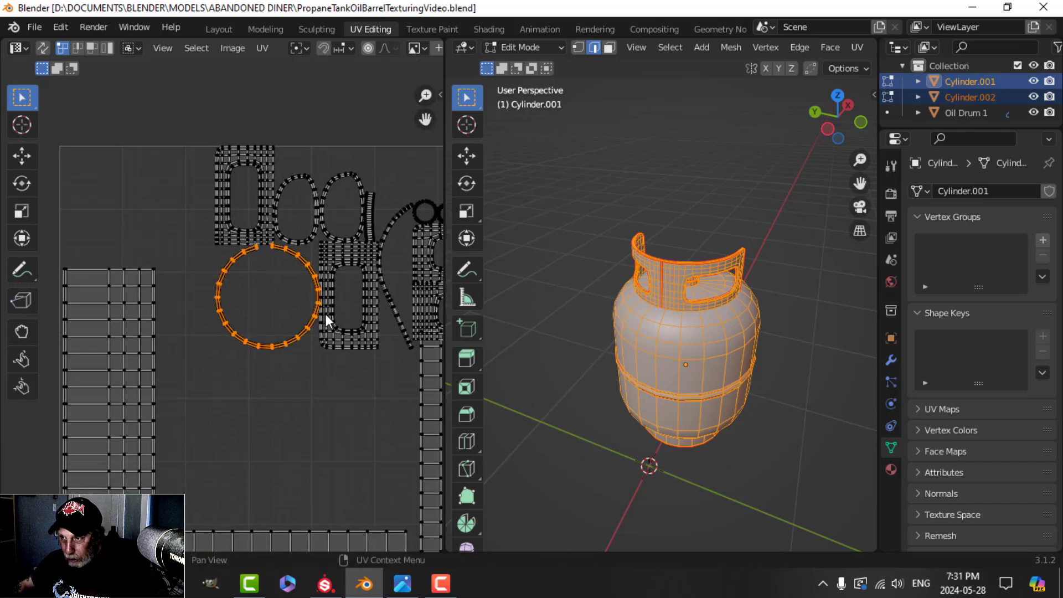
pyautogui.press('n')
pyautogui.click(374, 186)
pyautogui.press('n')
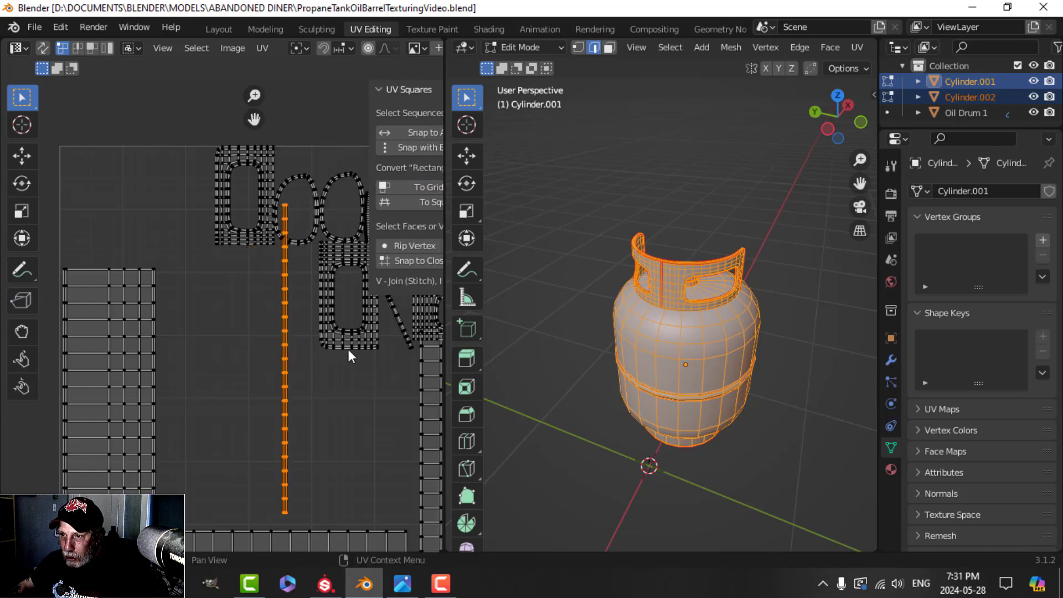
# - Select all UV islands and pack them into a single tile with UVPackmaster3
pyautogui.scroll(-2, 341, 318)
pyautogui.scroll(-2, 337, 351)
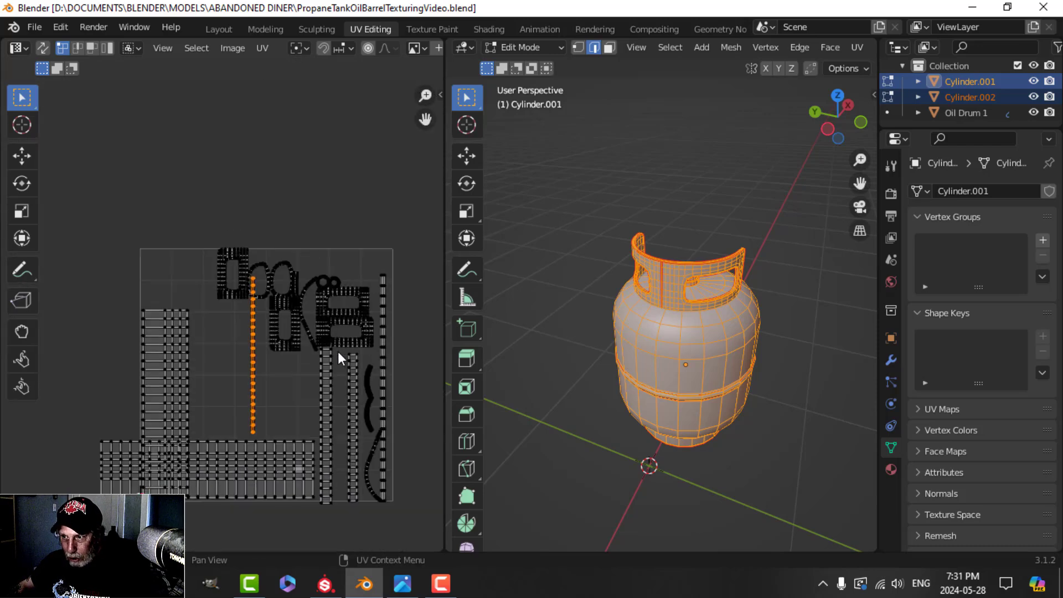
pyautogui.press('a')
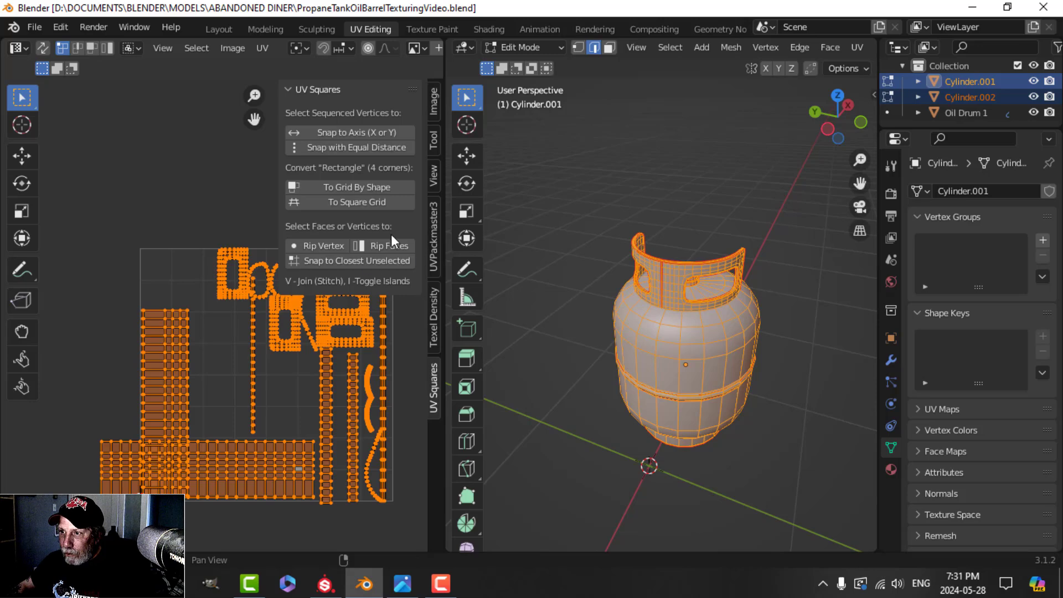
pyautogui.click(433, 255)
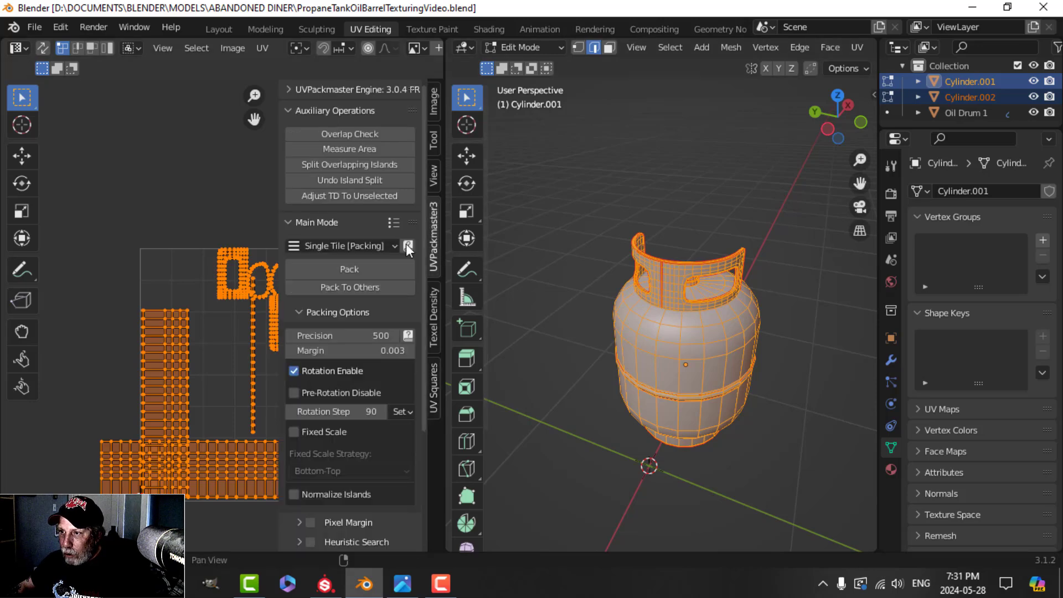
pyautogui.click(340, 268)
pyautogui.press('n')
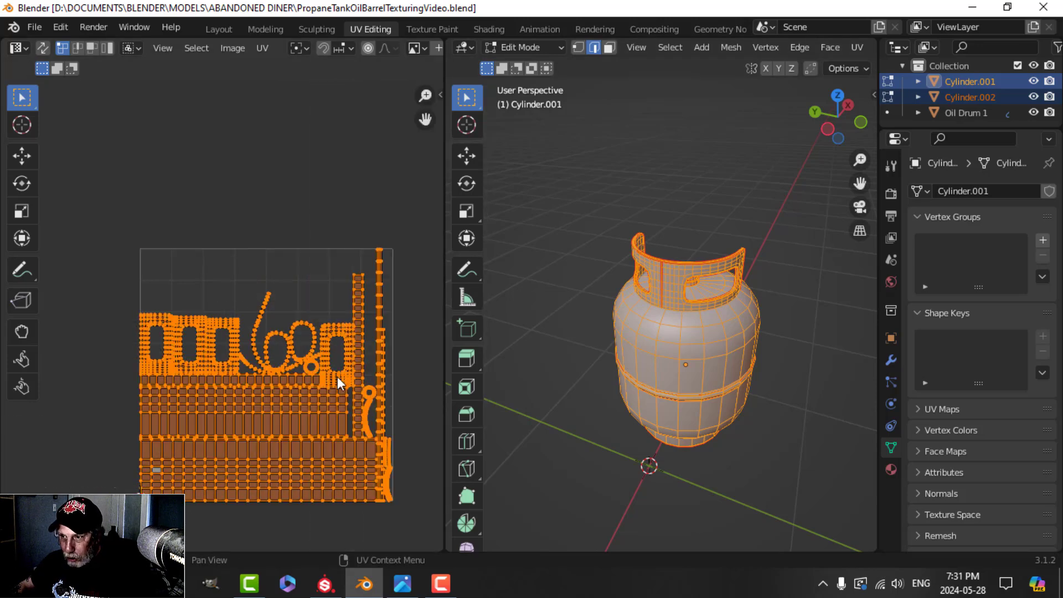
# - Straighten the thin hook-shaped strip island beside the two oval loops with UV Squares To Grid By Shape
pyautogui.scroll(3, 338, 381)
pyautogui.hotkey('alt', 'a')
pyautogui.scroll(3, 307, 303)
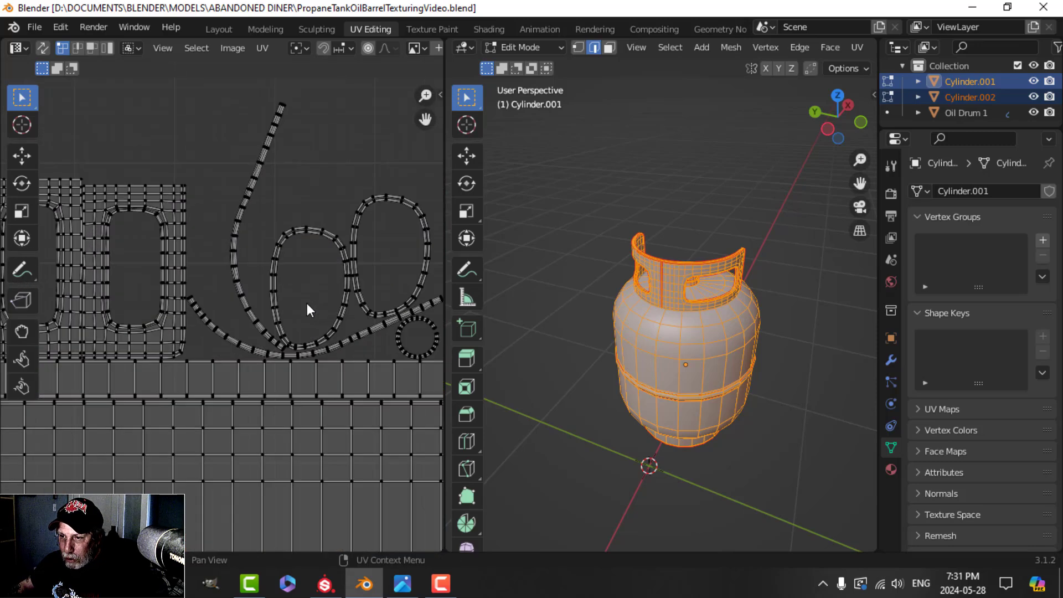
pyautogui.moveTo(311, 287); pyautogui.dragTo(287, 307, button='middle')
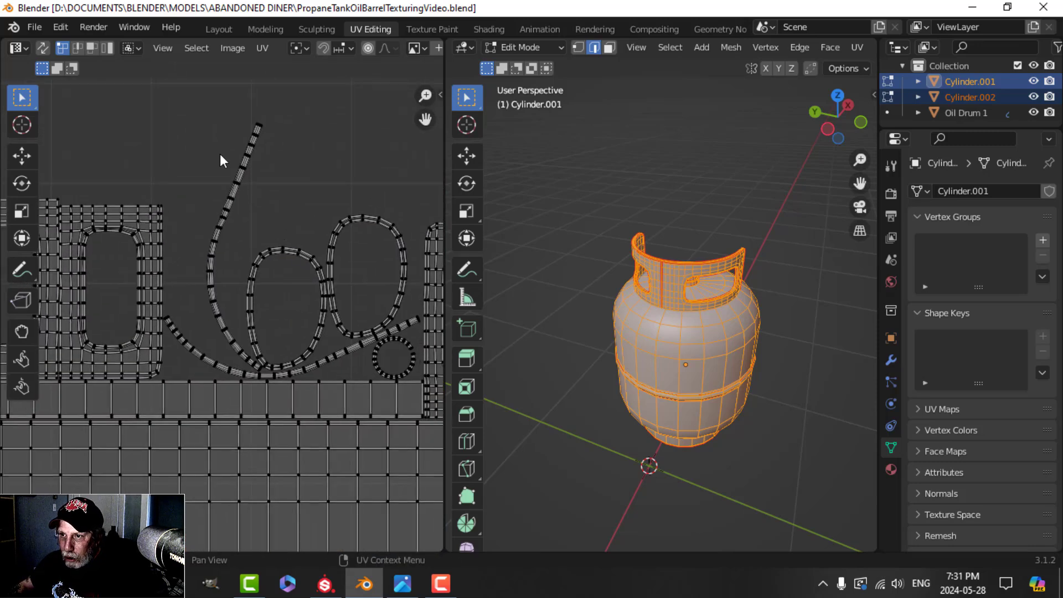
pyautogui.moveTo(223, 159); pyautogui.dragTo(249, 202)
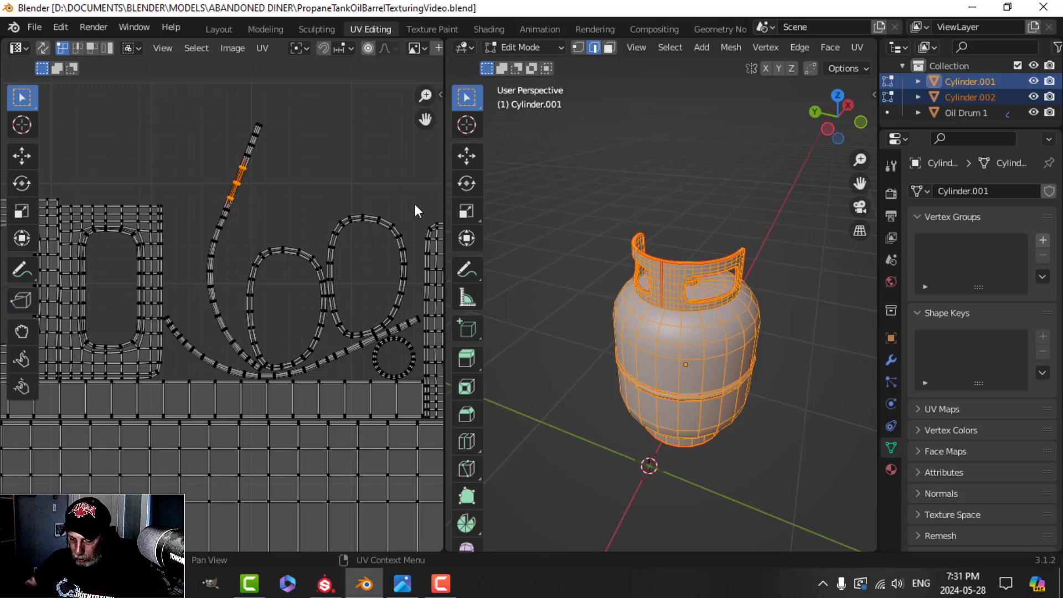
pyautogui.hotkey('ctrl', 'l')
pyautogui.press('n')
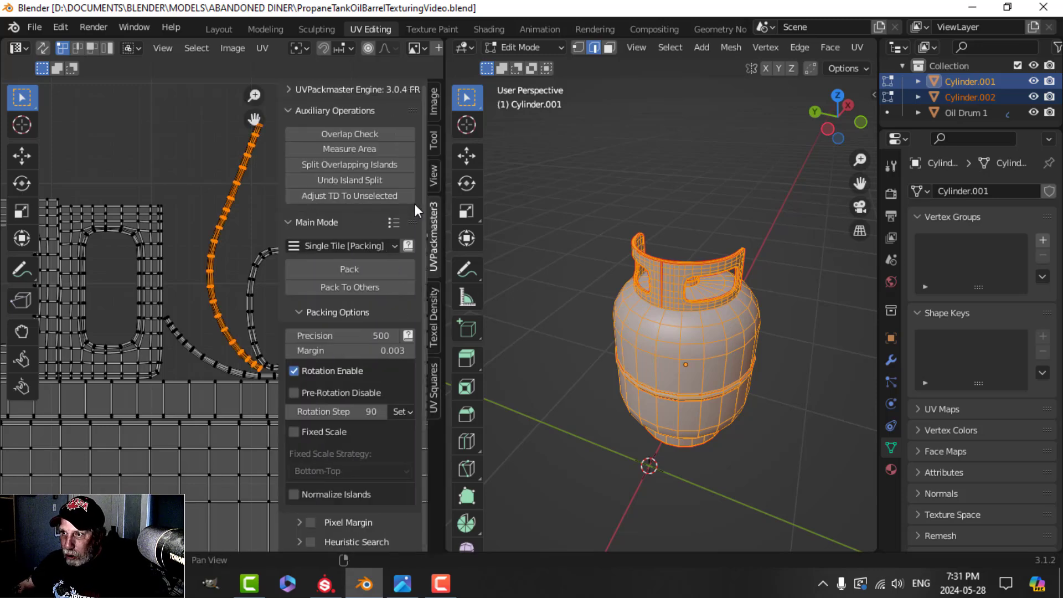
pyautogui.click(357, 268)
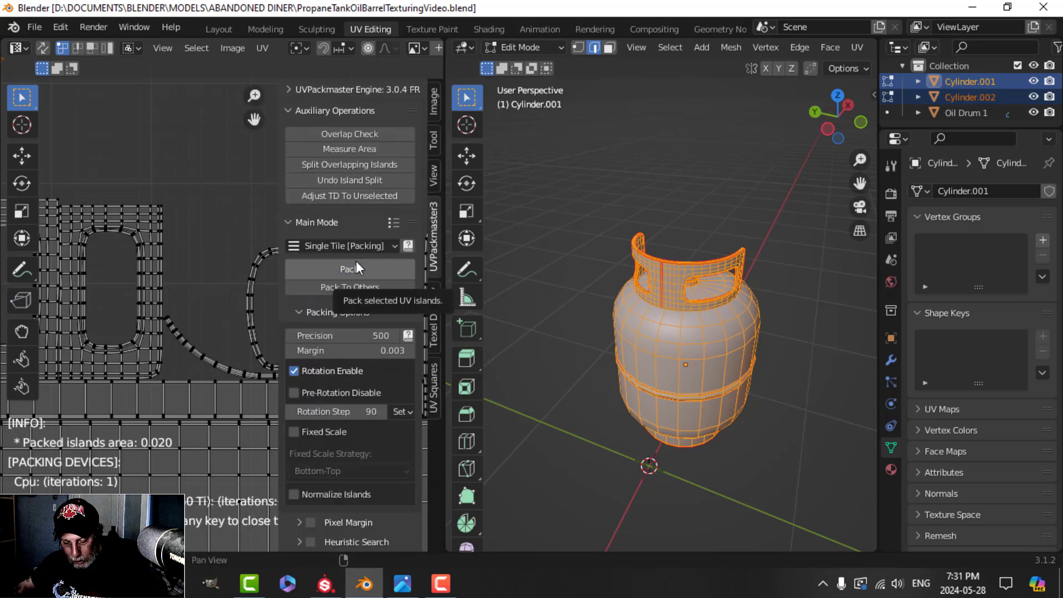
pyautogui.click(432, 388)
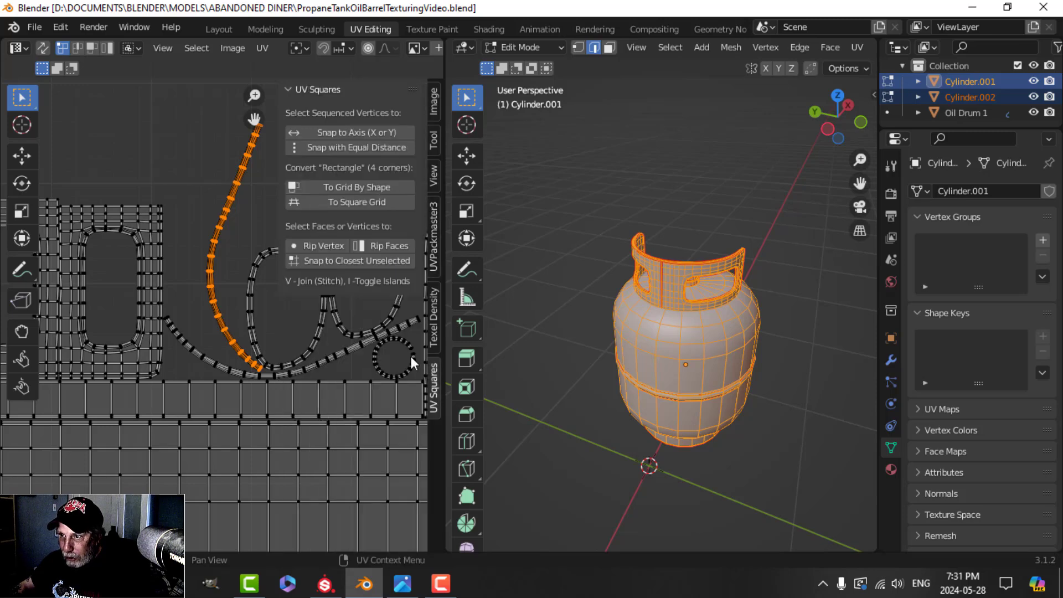
pyautogui.click(363, 185)
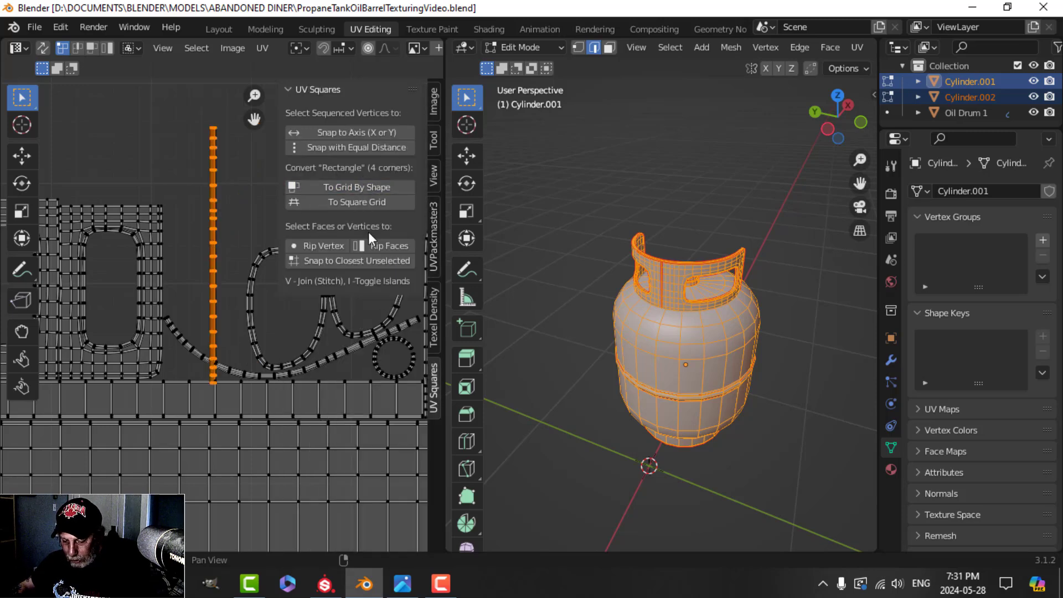
pyautogui.press('n')
# - Straighten the thin curved strip island running beneath the two oval loops with To Grid By Shape
pyautogui.click(346, 349)
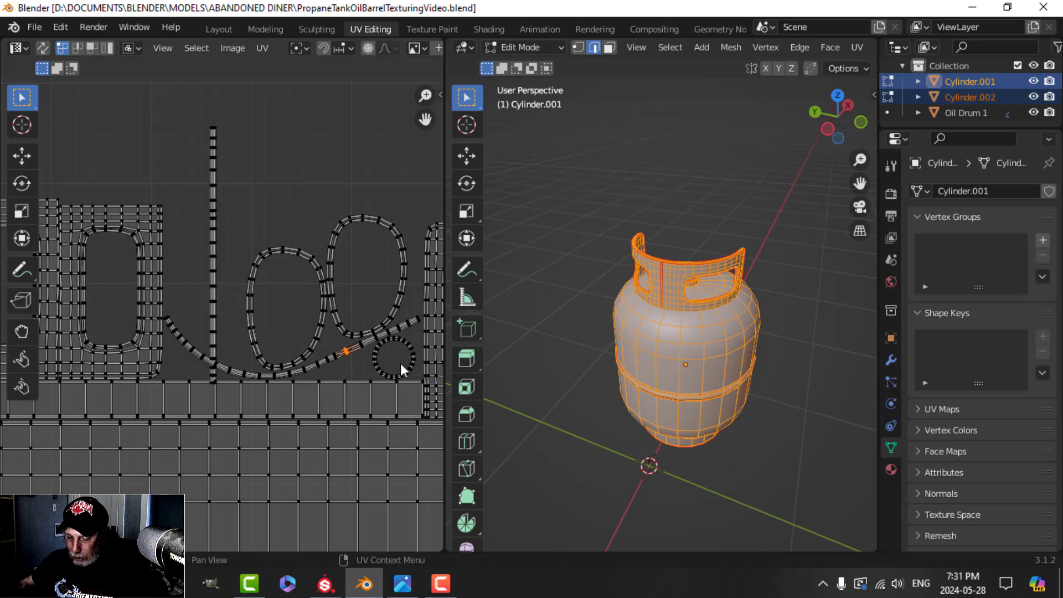
pyautogui.hotkey('ctrl', 'l')
pyautogui.press('n')
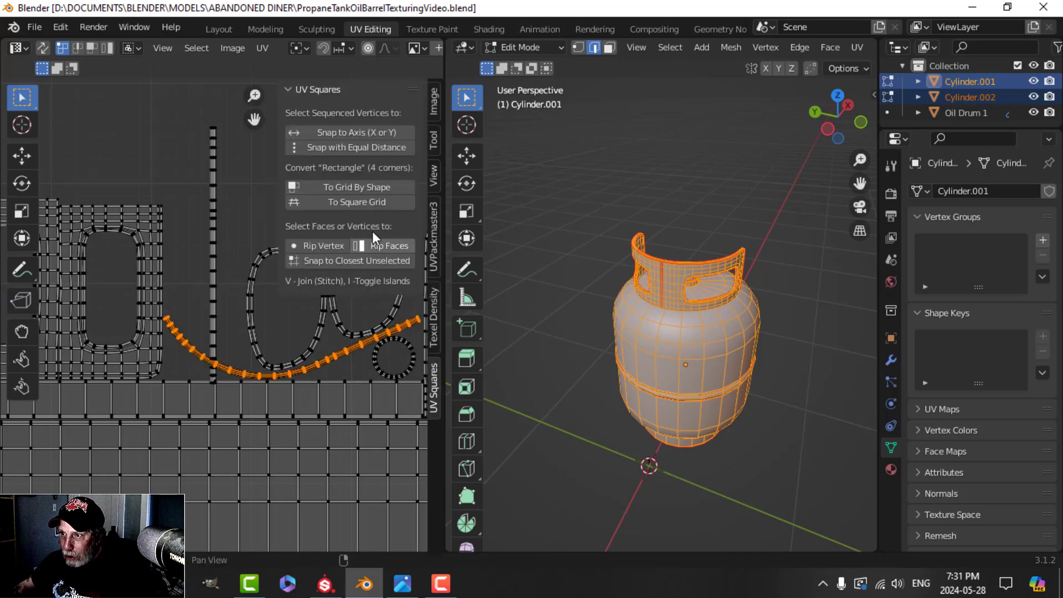
pyautogui.click(373, 187)
pyautogui.scroll(-3, 336, 364)
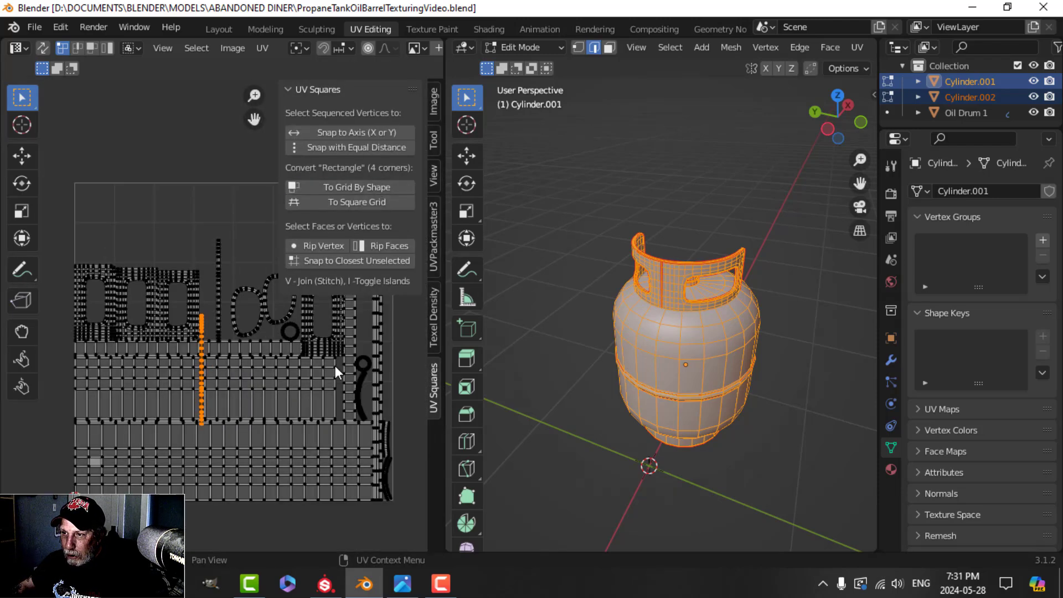
pyautogui.press('n')
# - Repack all UV islands, including the newly straightened thin strips, into a single tile with UVPackmaster3
pyautogui.press('a')
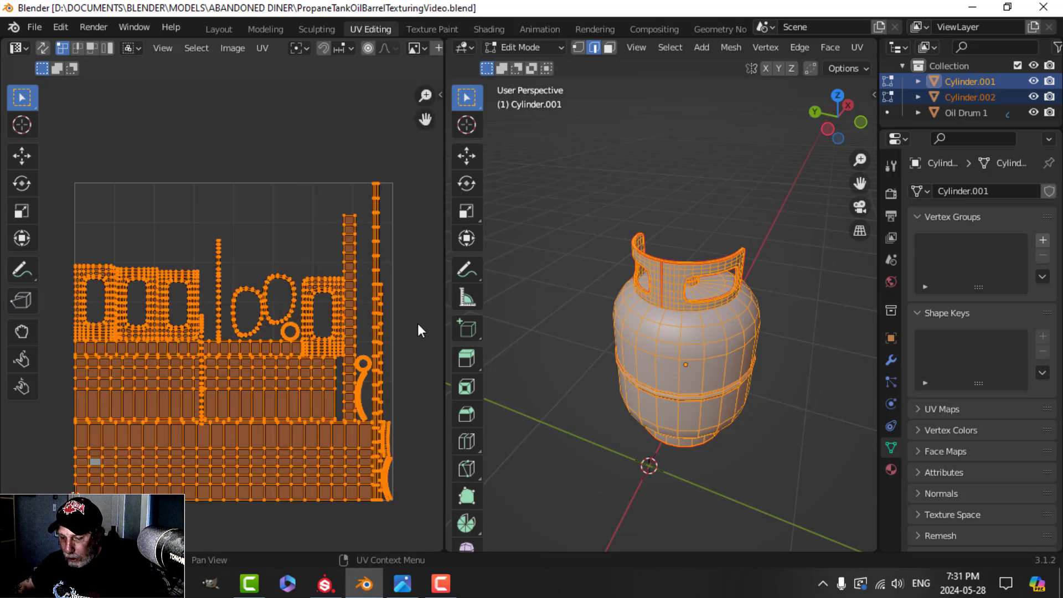
pyautogui.press('n')
pyautogui.click(430, 243)
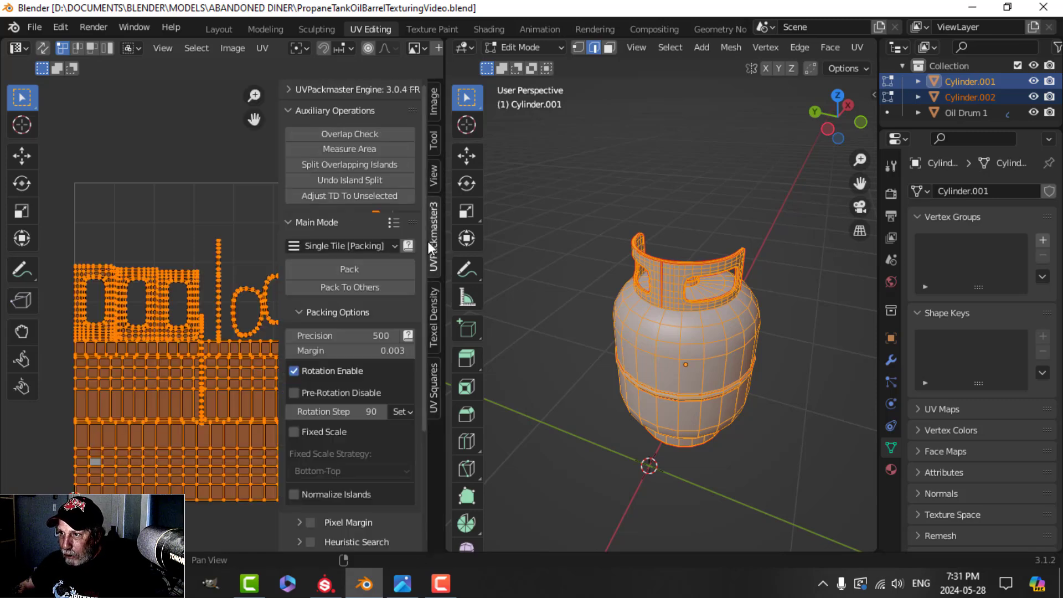
pyautogui.click(347, 267)
pyautogui.press('n')
# - Try to straighten both small curved strips inside the handle cutout at once with To Grid By Shape
pyautogui.scroll(4, 274, 367)
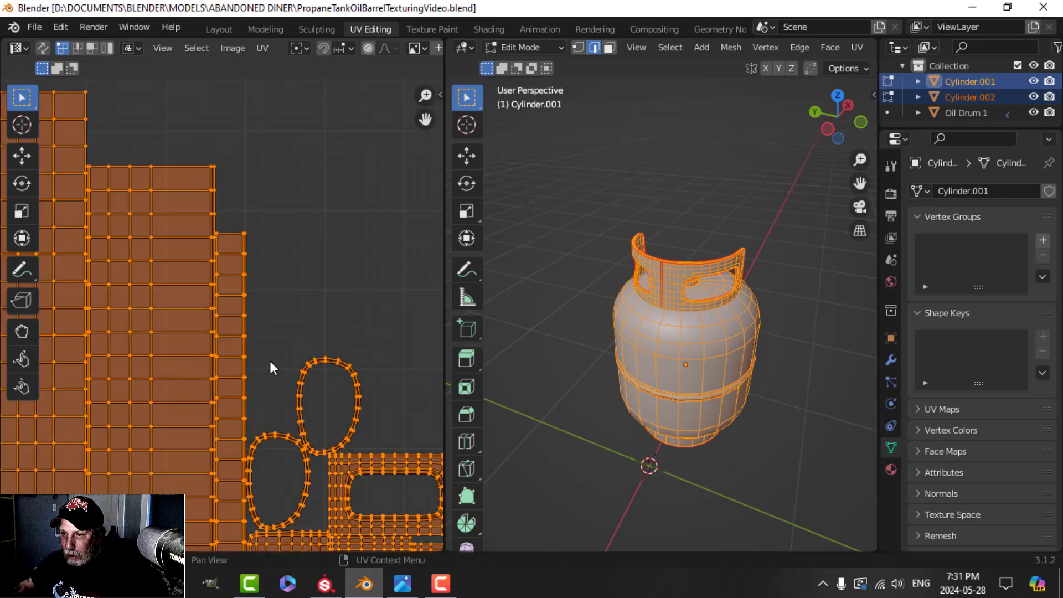
pyautogui.scroll(-3, 271, 360)
pyautogui.keyDown('shift'); pyautogui.moveTo(172, 308); pyautogui.dragTo(136, 242, button='middle'); pyautogui.keyUp('shift')
pyautogui.scroll(3, 262, 340)
pyautogui.hotkey('alt', 'a')
pyautogui.keyDown('shift'); pyautogui.moveTo(280, 337); pyautogui.dragTo(258, 266, button='middle'); pyautogui.keyUp('shift')
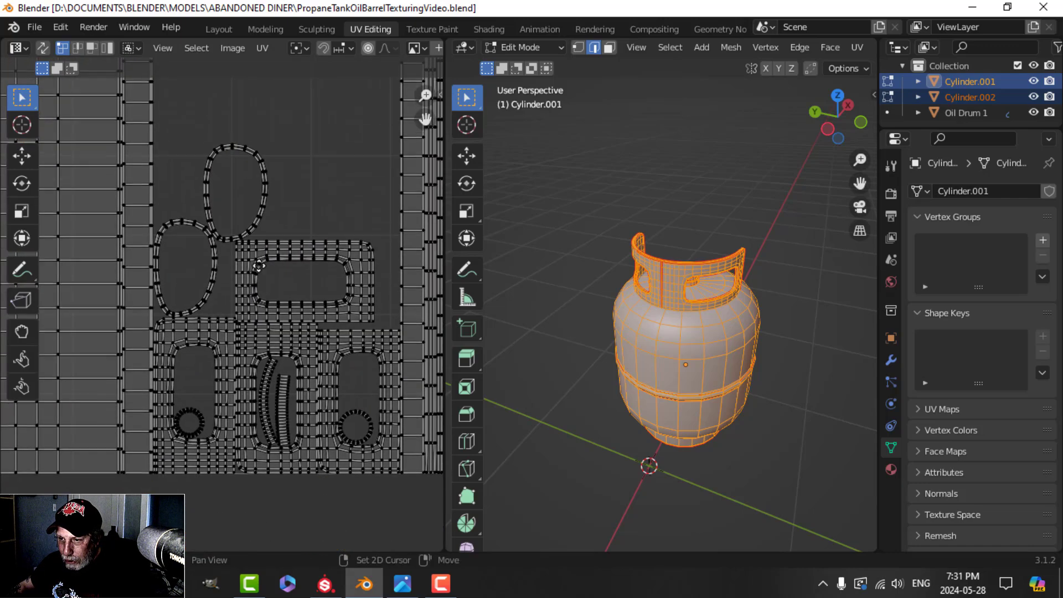
pyautogui.scroll(5, 283, 327)
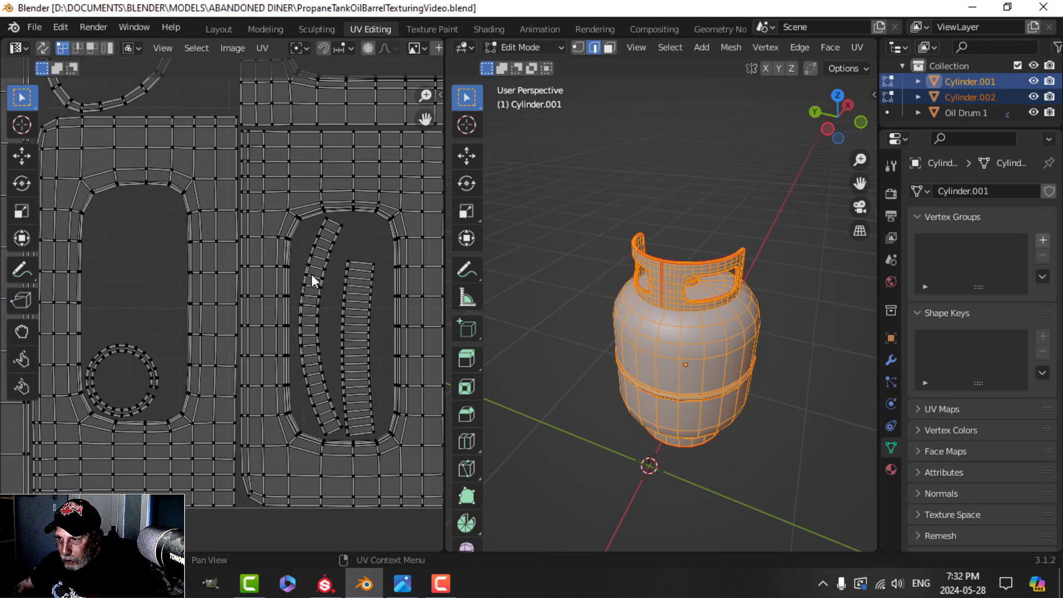
pyautogui.moveTo(311, 274); pyautogui.dragTo(414, 334)
pyautogui.hotkey('ctrl', 'l')
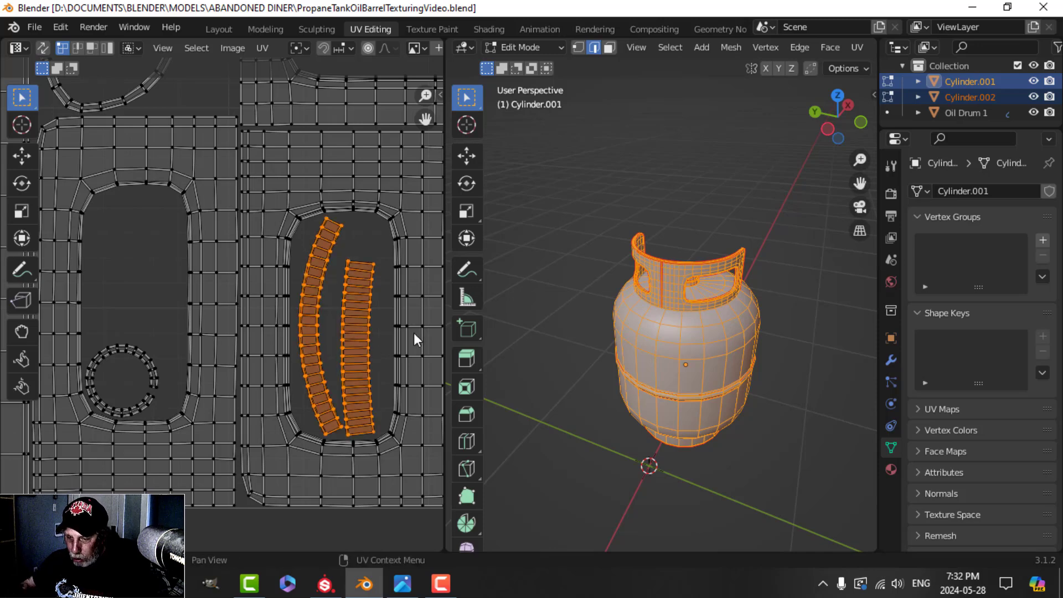
pyautogui.press('n')
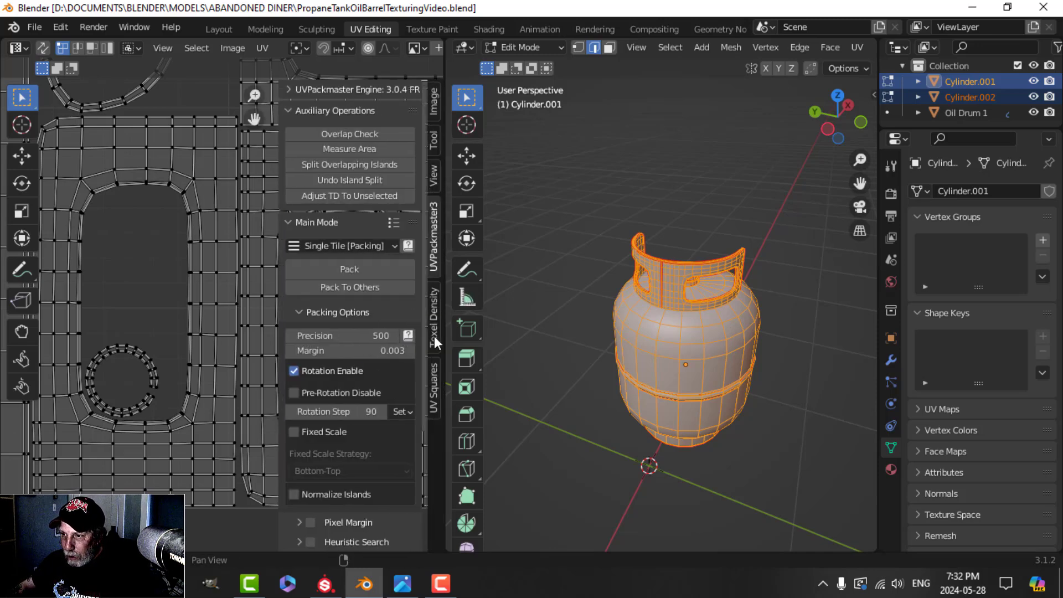
pyautogui.click(434, 387)
pyautogui.click(360, 186)
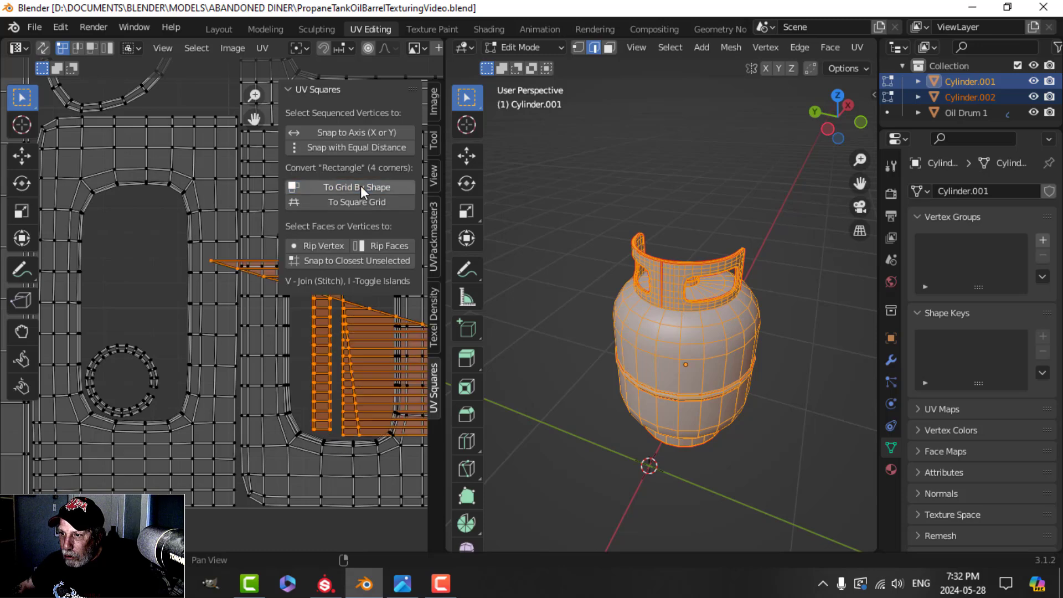
pyautogui.hotkey('ctrl', 'z')
# - Select only the more strongly curved small strip inside the handle cutout and straighten it with To Grid By Shape
pyautogui.hotkey('alt', 'a')
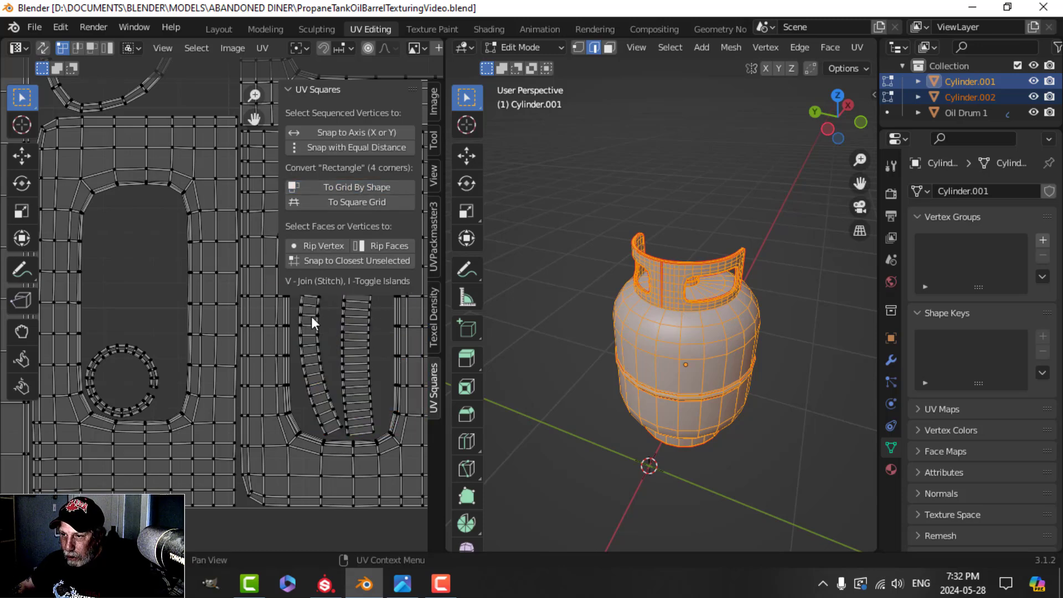
pyautogui.click(321, 341)
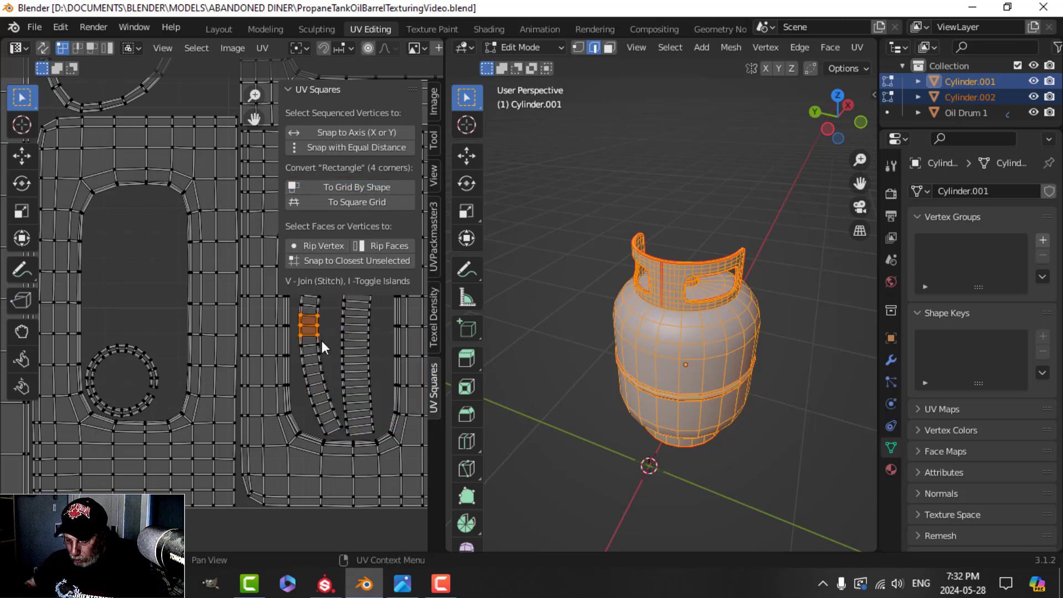
pyautogui.hotkey('ctrl', 'l')
pyautogui.click(365, 188)
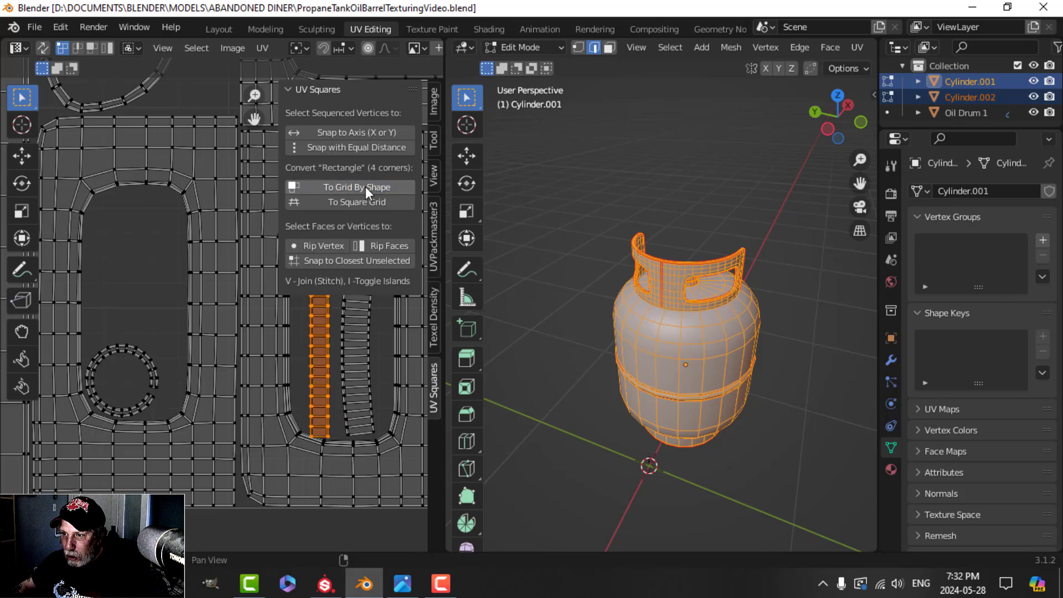
# - Select only the remaining small curved strip inside the handle cutout and straighten it with To Grid By Shape
pyautogui.hotkey('alt', 'a')
pyautogui.moveTo(341, 325); pyautogui.dragTo(375, 367)
pyautogui.hotkey('ctrl', 'l')
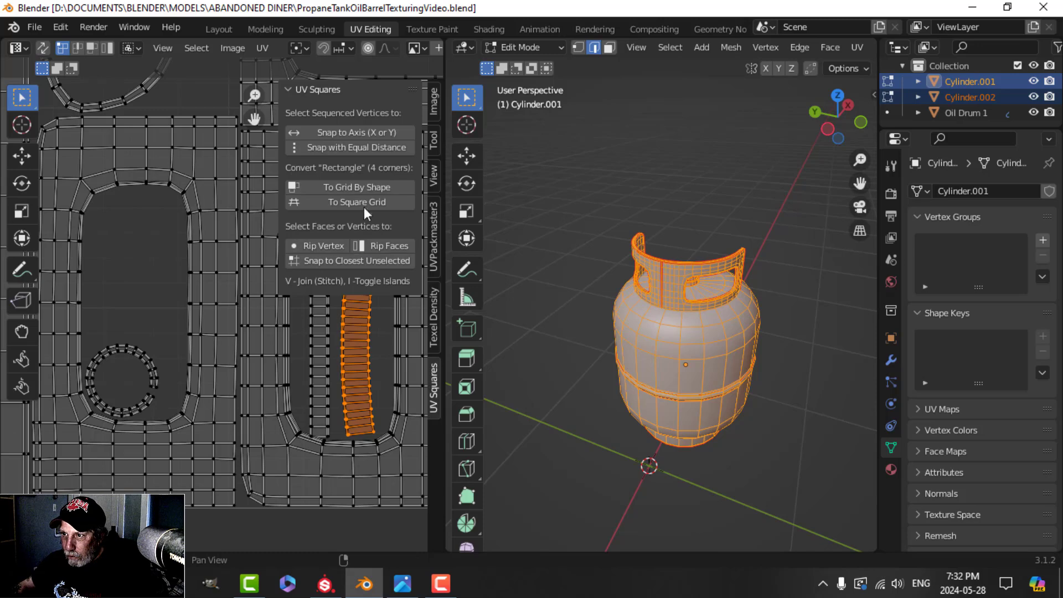
pyautogui.click(367, 187)
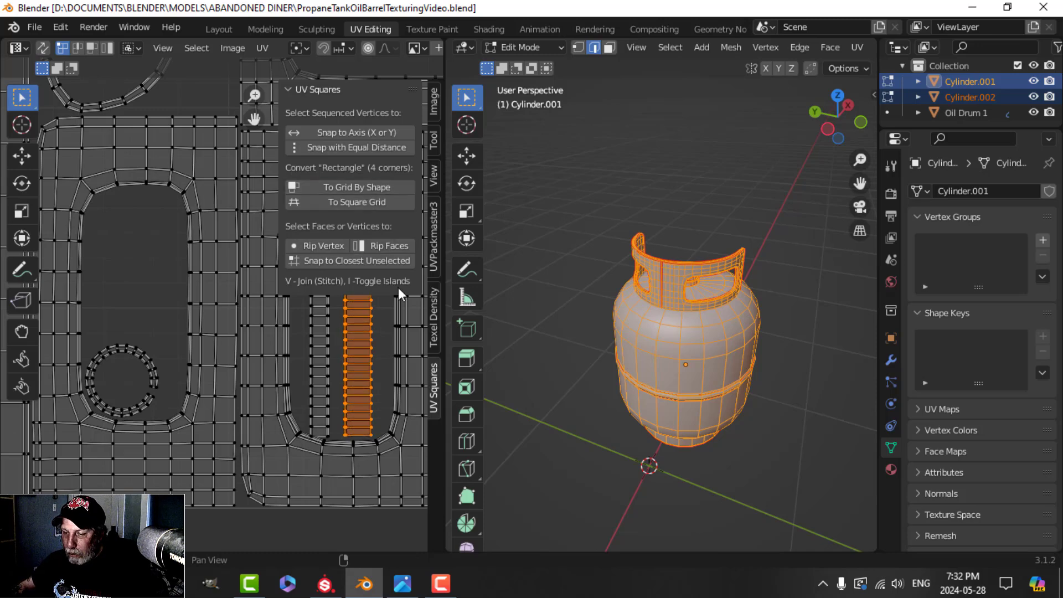
pyautogui.press('n')
pyautogui.scroll(-3, 387, 327)
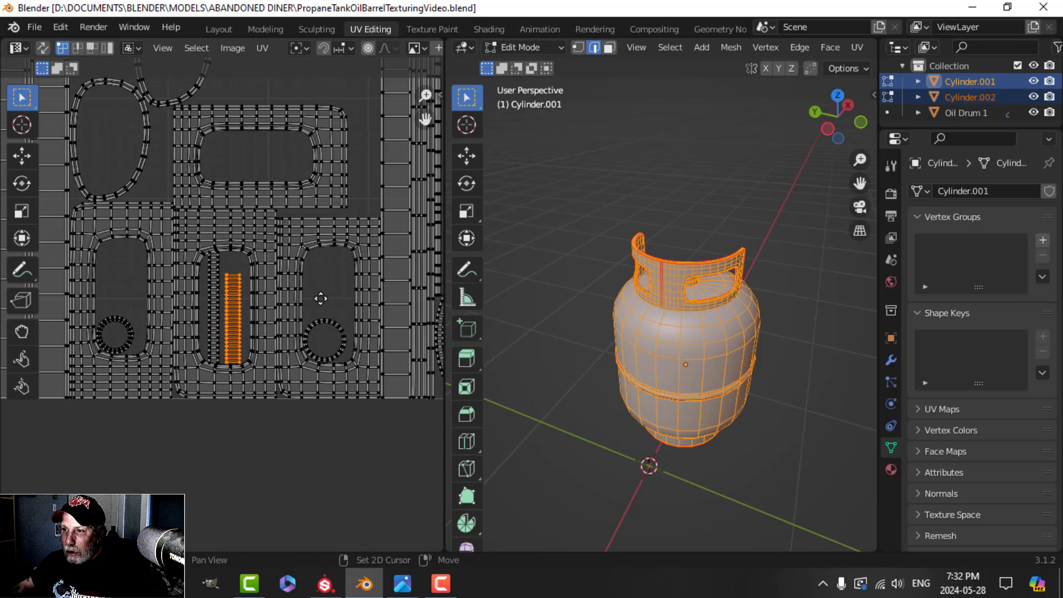
# - Try to straighten the curved strip island near the tile's lower right corner with To Grid By Shape
pyautogui.moveTo(321, 299); pyautogui.dragTo(90, 310, button='middle')
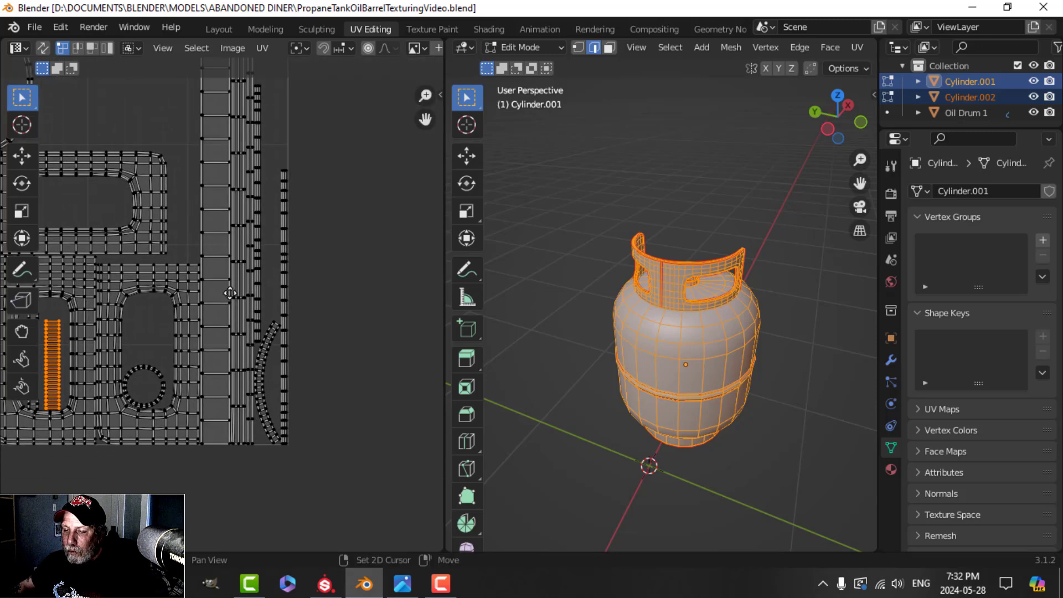
pyautogui.keyDown('shift'); pyautogui.moveTo(229, 292); pyautogui.dragTo(239, 186, button='middle'); pyautogui.keyUp('shift')
pyautogui.scroll(2, 251, 259)
pyautogui.moveTo(294, 208); pyautogui.dragTo(307, 223)
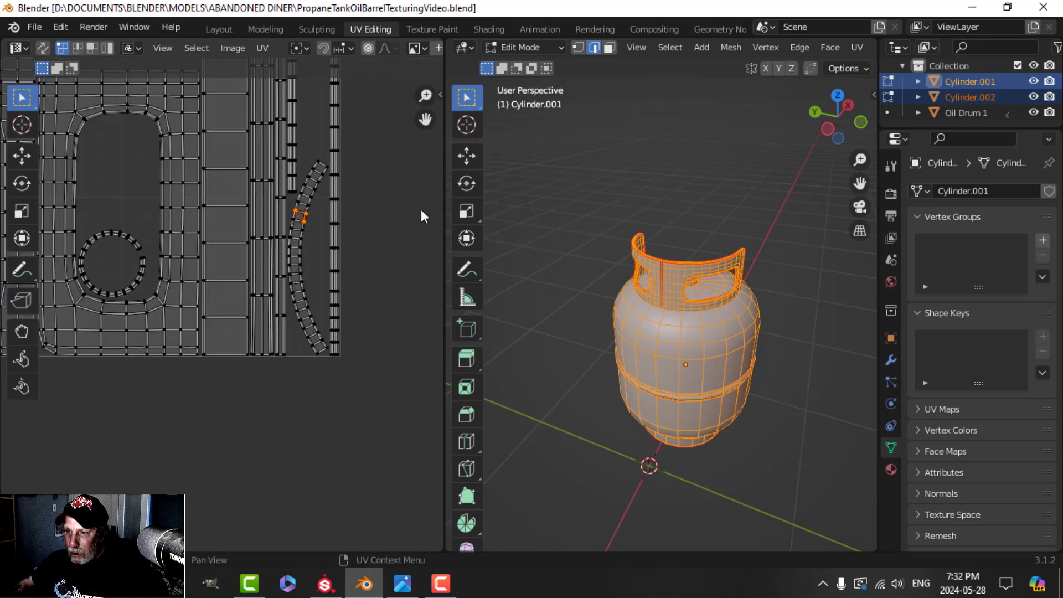
pyautogui.hotkey('ctrl', 'l')
pyautogui.press('n')
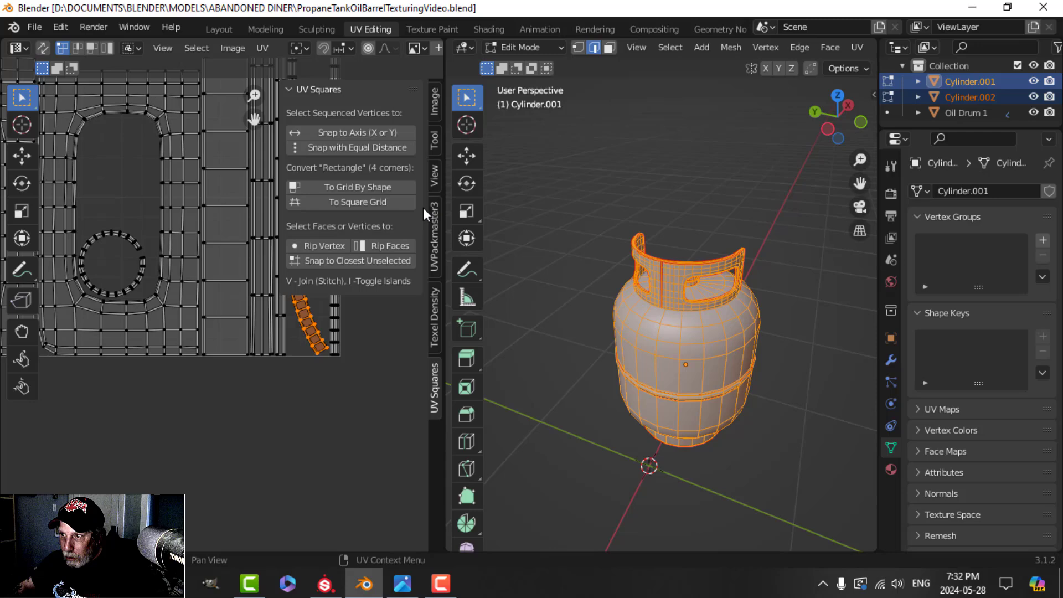
pyautogui.click(381, 188)
pyautogui.press('n')
pyautogui.hotkey('ctrl', 'z')
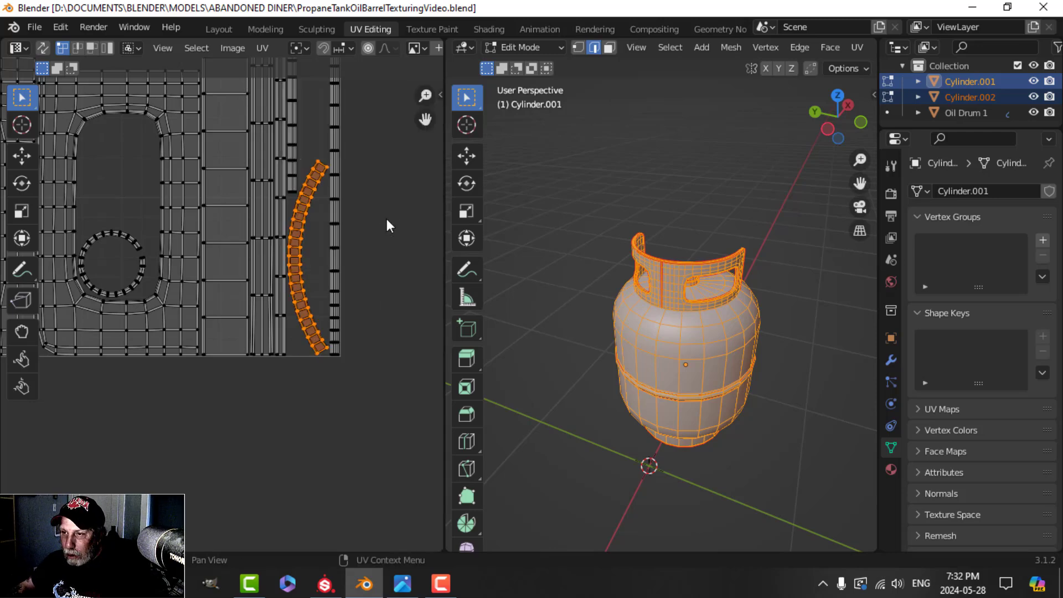
pyautogui.scroll(2, 363, 237)
pyautogui.hotkey('alt', 'a')
pyautogui.keyDown('shift'); pyautogui.moveTo(351, 246); pyautogui.dragTo(339, 259, button='middle'); pyautogui.keyUp('shift')
pyautogui.scroll(2, 338, 265)
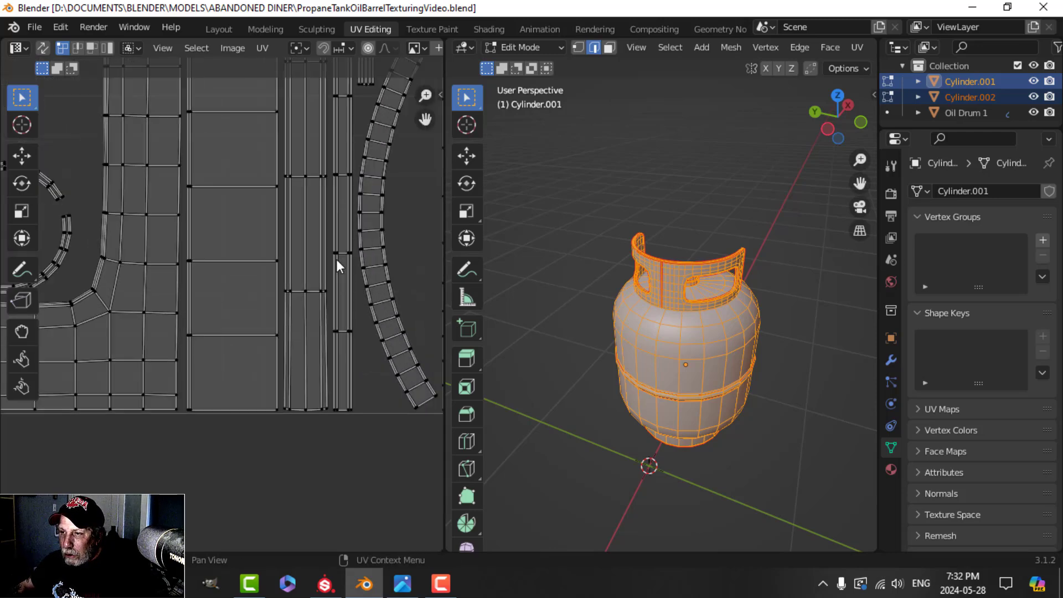
# - Select all UV islands and pack them into a single tile with UVPackmaster3
pyautogui.scroll(-3, 377, 252)
pyautogui.press('a')
pyautogui.press('n')
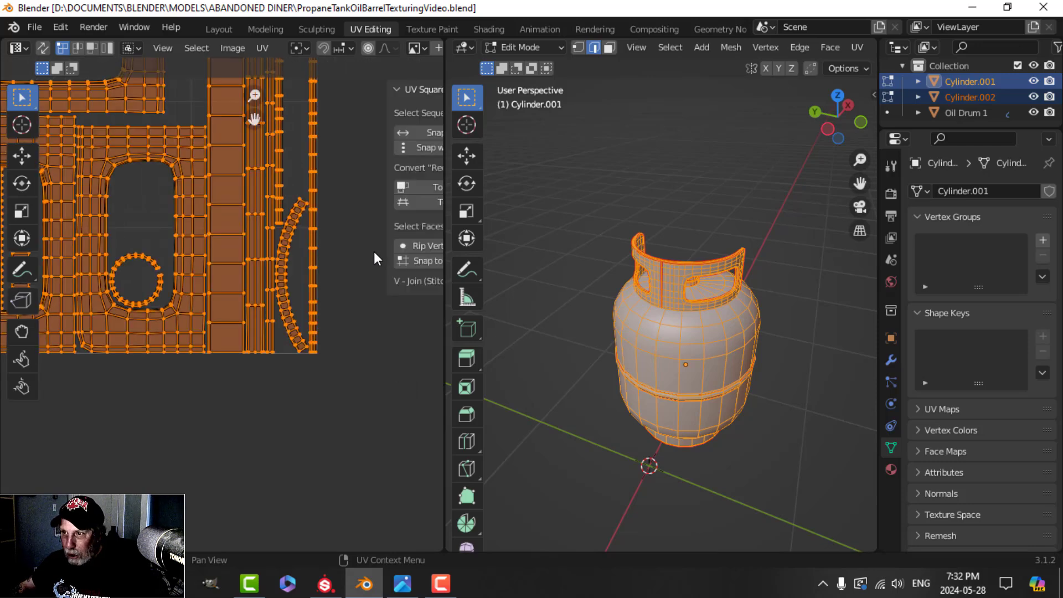
pyautogui.click(431, 241)
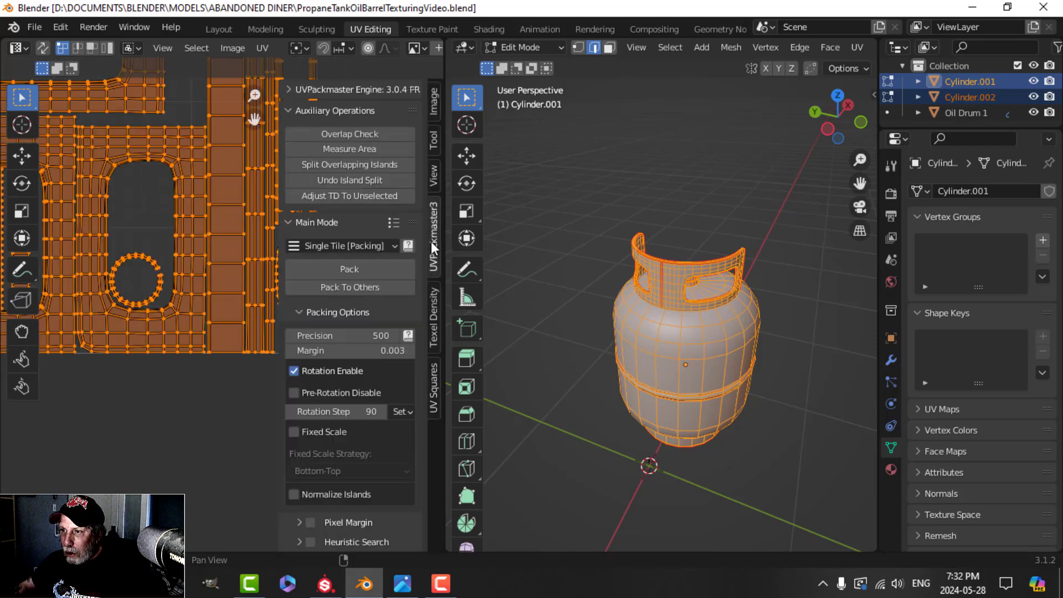
pyautogui.click(363, 263)
pyautogui.press('n')
pyautogui.scroll(-5, 250, 301)
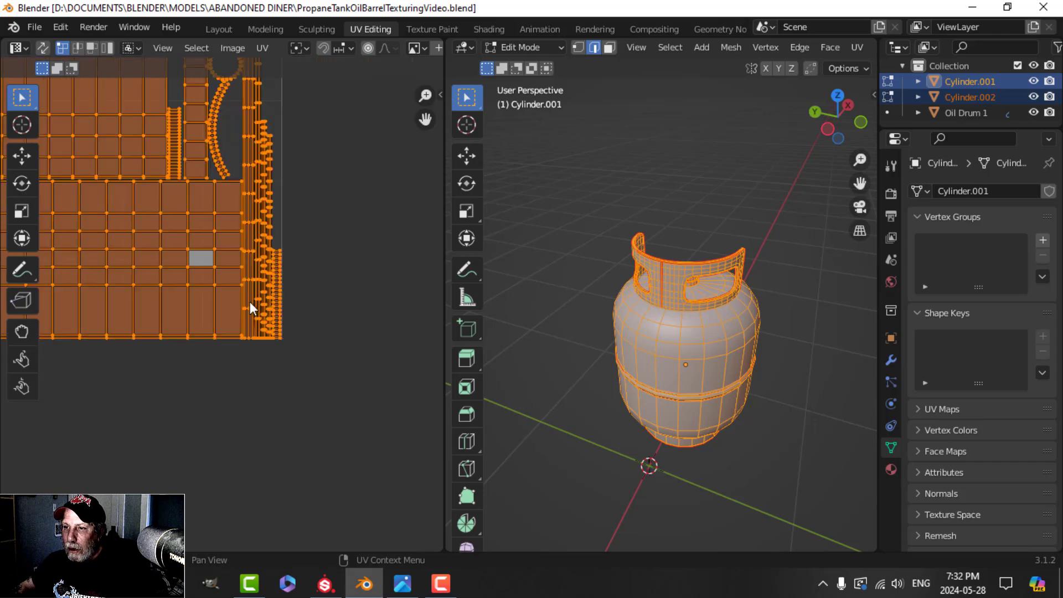
pyautogui.moveTo(243, 298); pyautogui.dragTo(346, 297, button='middle')
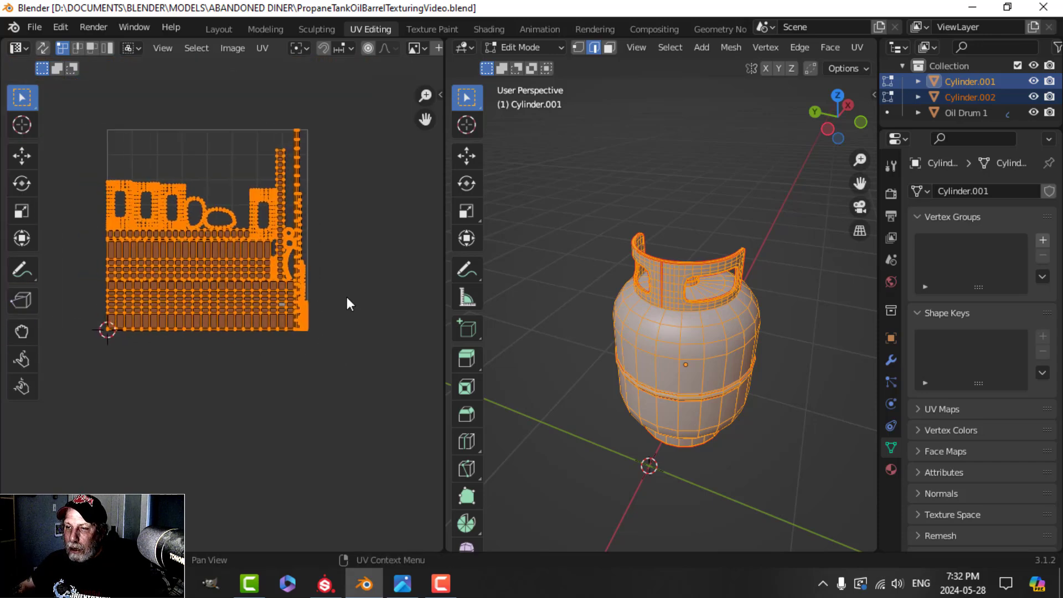
# - Clear the seam from the vertical edge line down the middle of the handle
pyautogui.press('Tab')
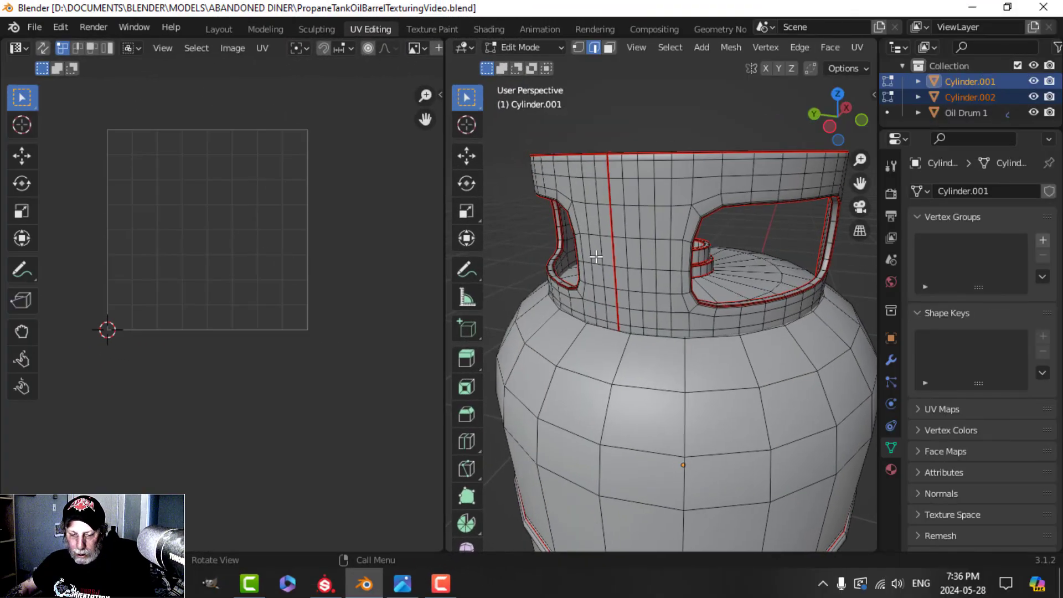
pyautogui.keyDown('alt'); pyautogui.click(610, 223); pyautogui.keyUp('alt')
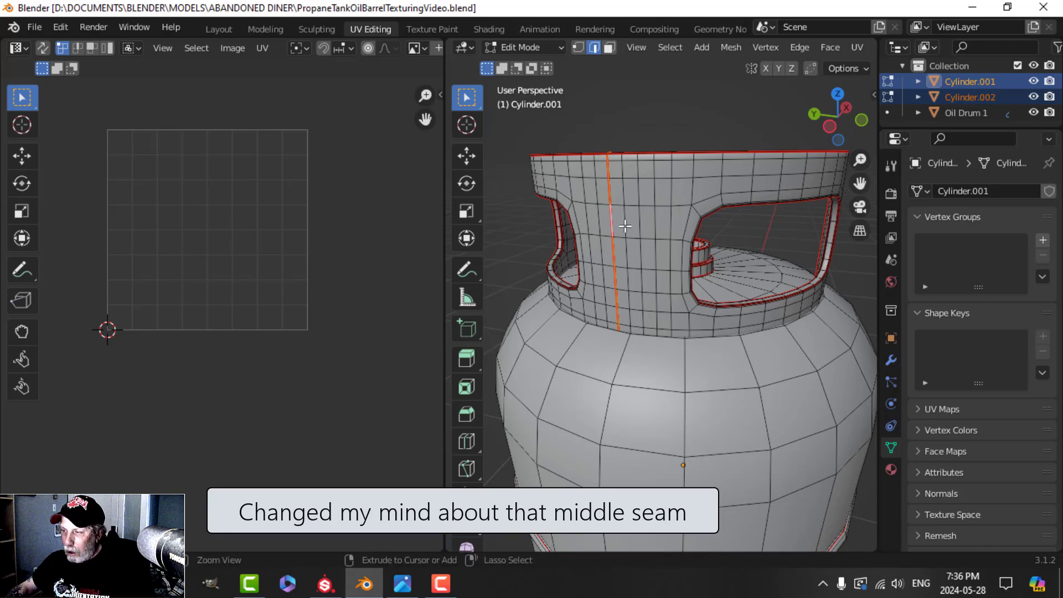
pyautogui.hotkey('ctrl', 'e')
pyautogui.click(573, 328)
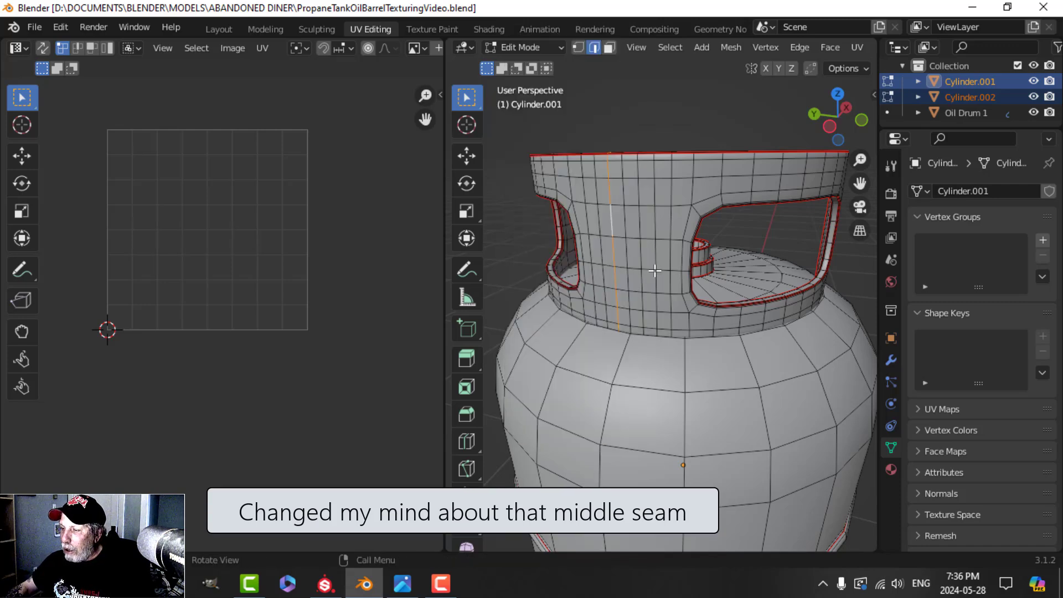
# - Select only the linked handle geometry and unwrap it again
pyautogui.scroll(-4, 656, 272)
pyautogui.press('a')
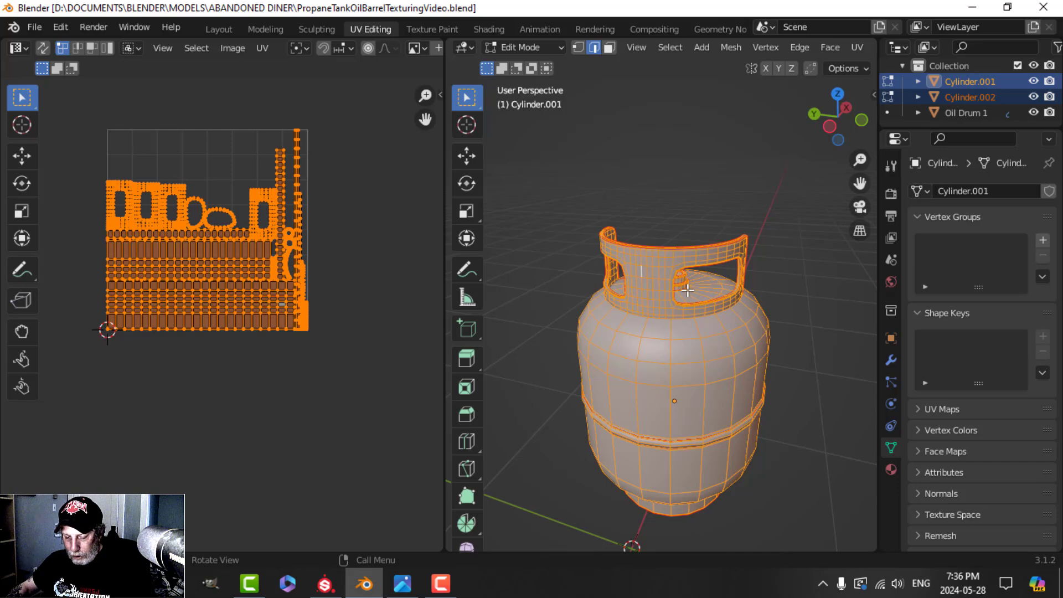
pyautogui.hotkey('alt', 'a')
pyautogui.click(735, 266)
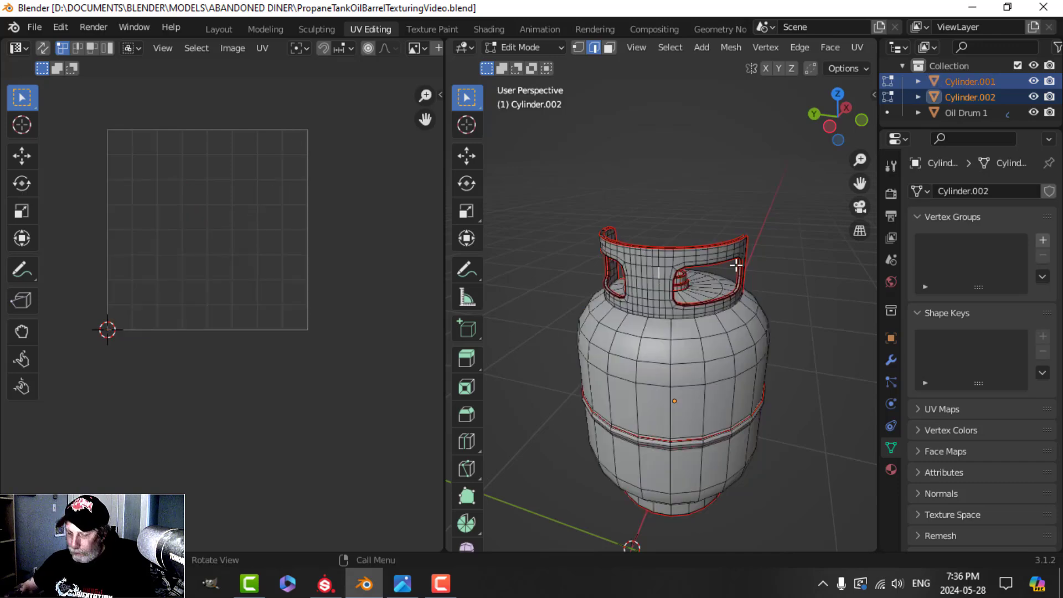
pyautogui.hotkey('ctrl', 'l')
pyautogui.press('u')
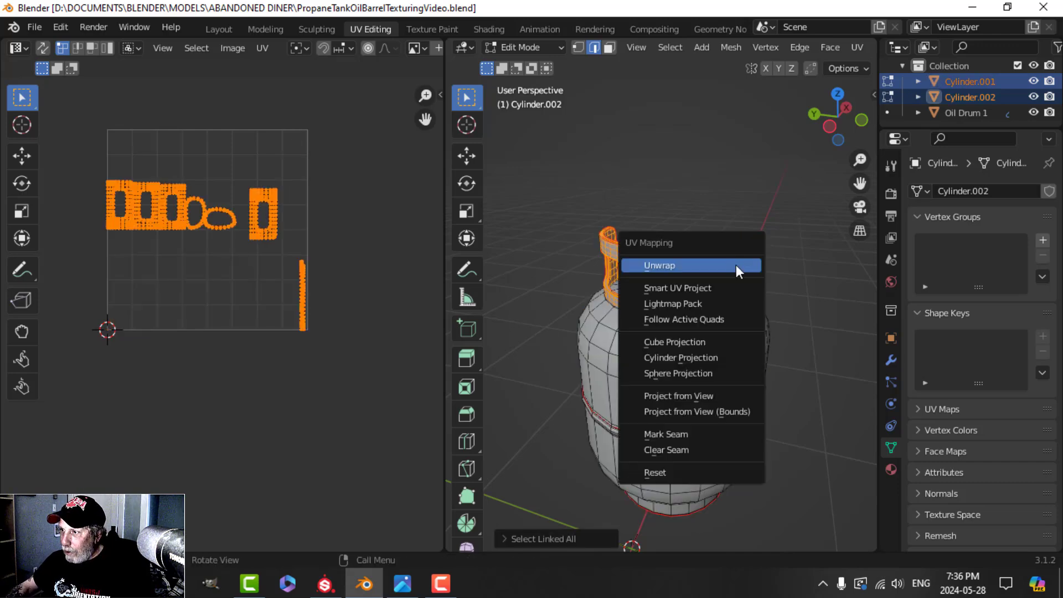
pyautogui.click(736, 265)
pyautogui.scroll(2, 267, 257)
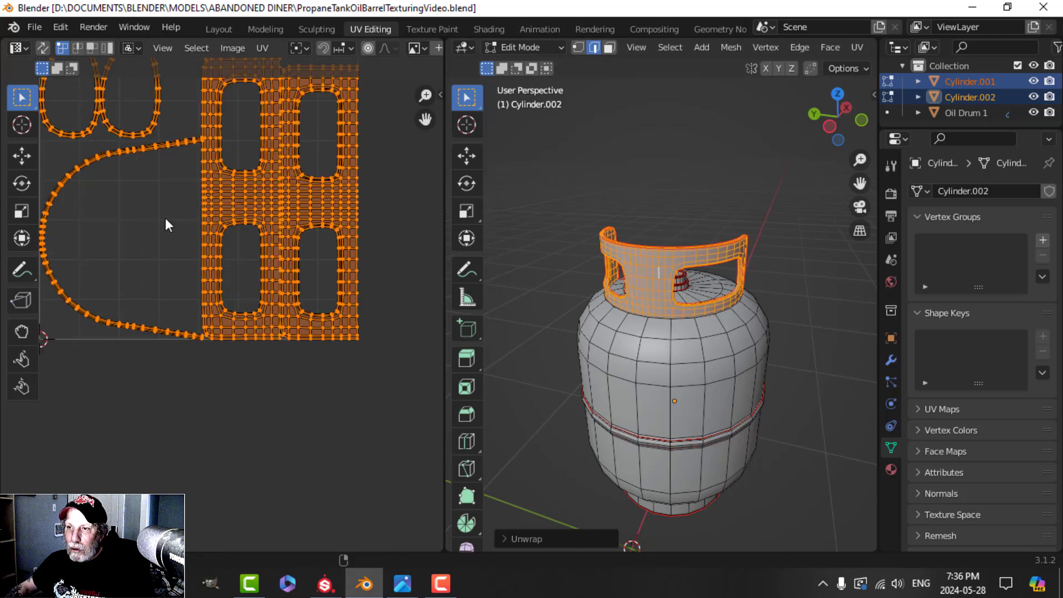
# - Select the large U-shaped rim strip of the handle in the UV layout and straighten it with To Grid By Shape
pyautogui.hotkey('alt', 'a')
pyautogui.scroll(-3, 165, 218)
pyautogui.moveTo(142, 239); pyautogui.dragTo(228, 244, button='middle')
pyautogui.scroll(2, 242, 250)
pyautogui.moveTo(217, 203); pyautogui.dragTo(246, 251)
pyautogui.hotkey('ctrl', 'l')
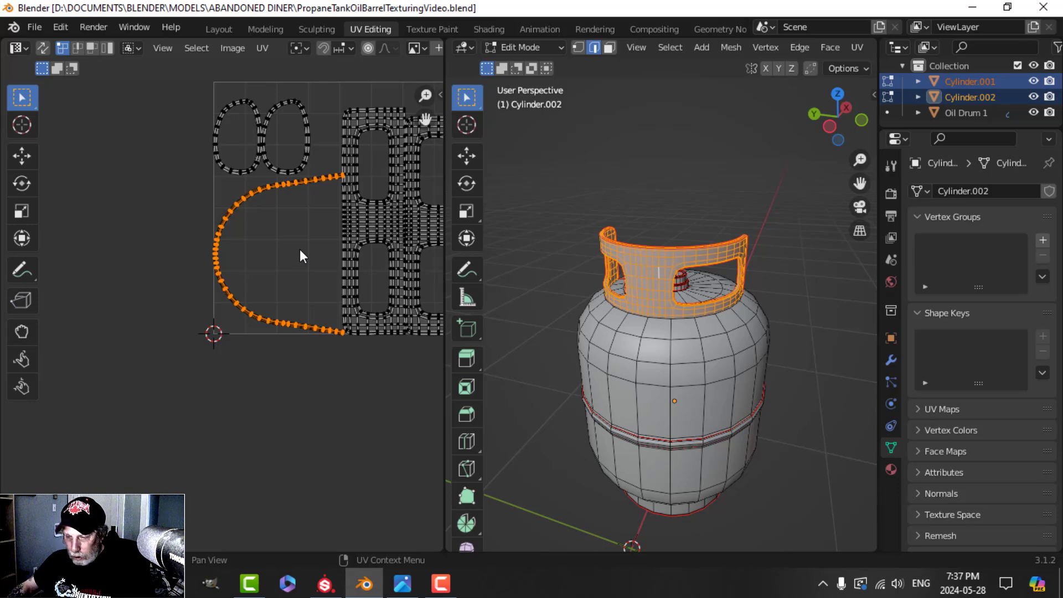
pyautogui.press('n')
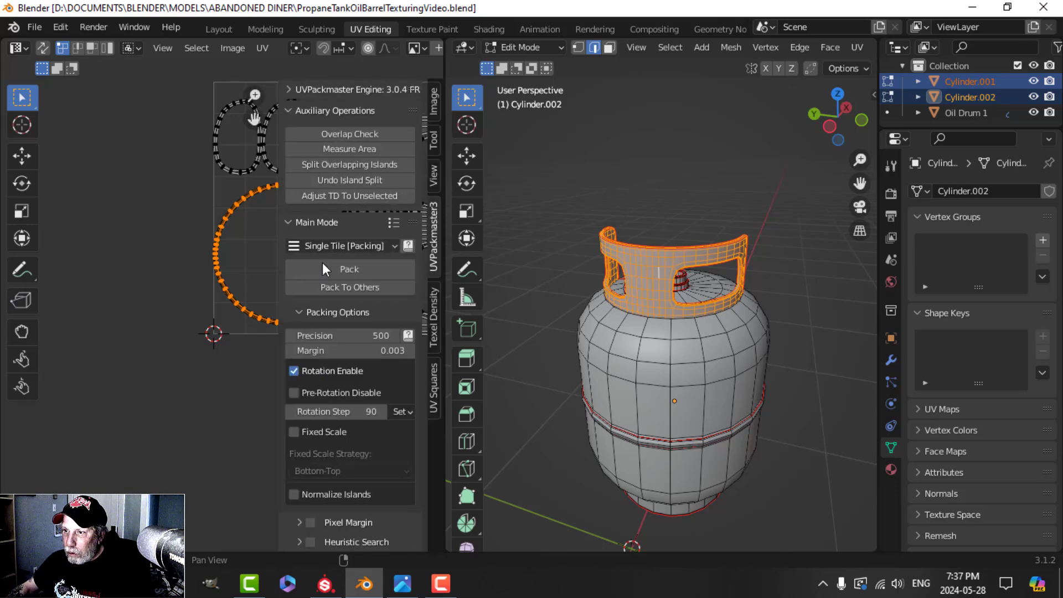
pyautogui.click(434, 376)
pyautogui.click(371, 187)
pyautogui.press('n')
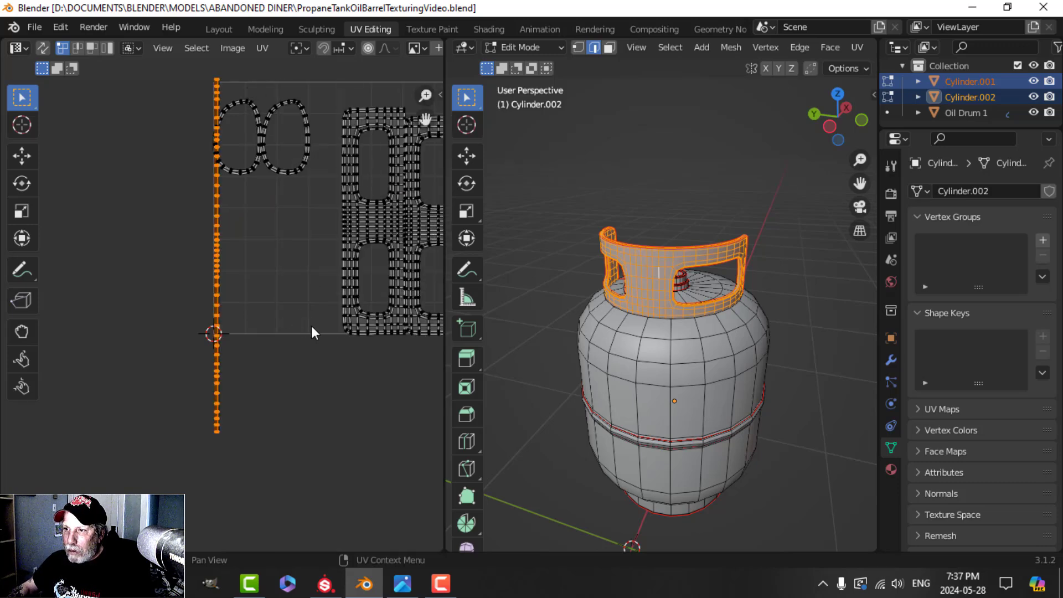
# - Select every UV island of both the tank and the handle and repack them into a single tile with UVPackmaster3
pyautogui.scroll(-3, 311, 332)
pyautogui.press('a')
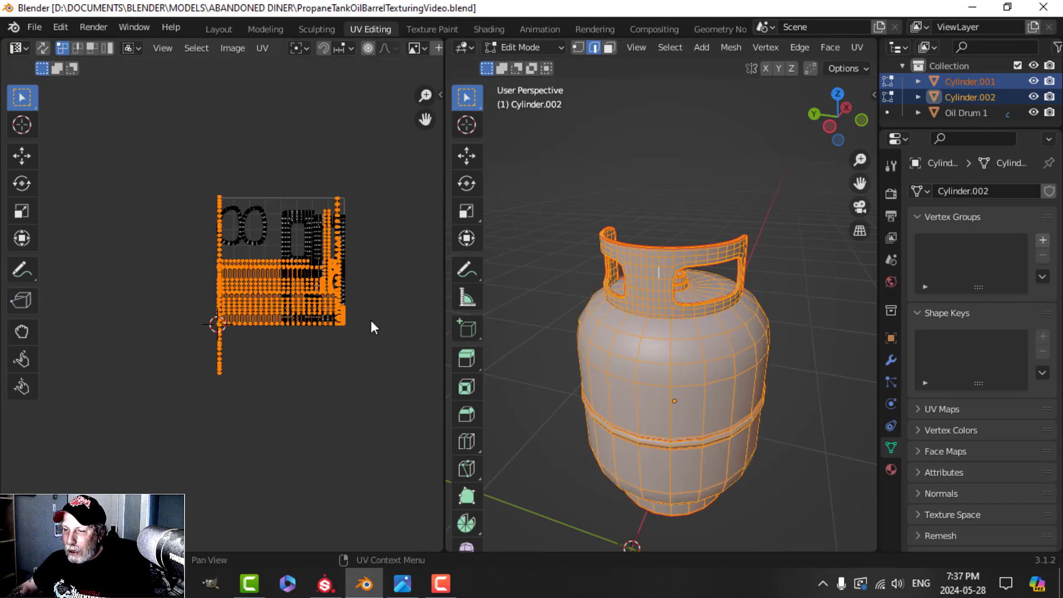
pyautogui.press('a')
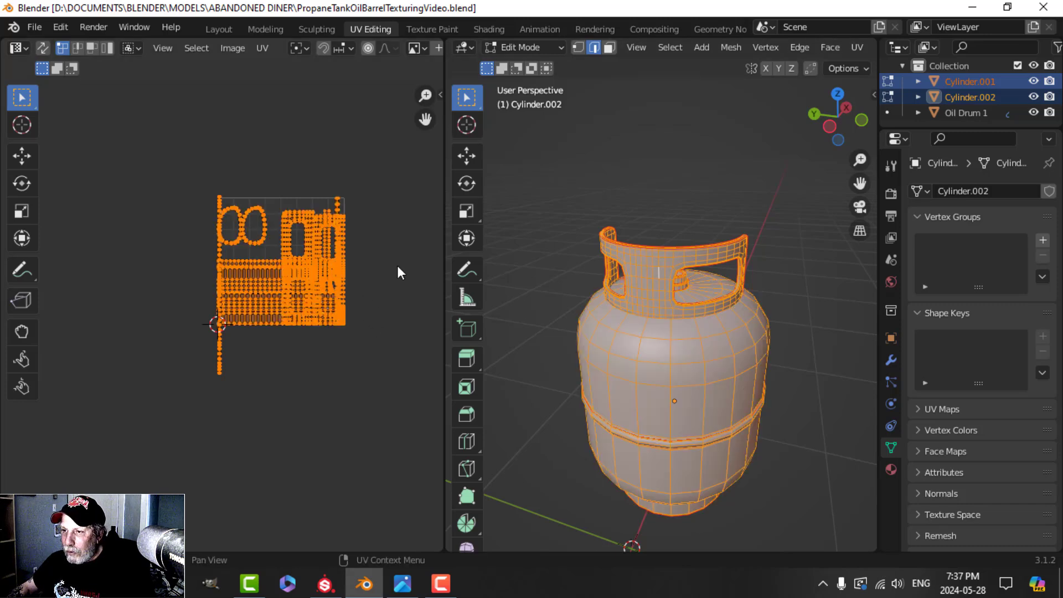
pyautogui.press('n')
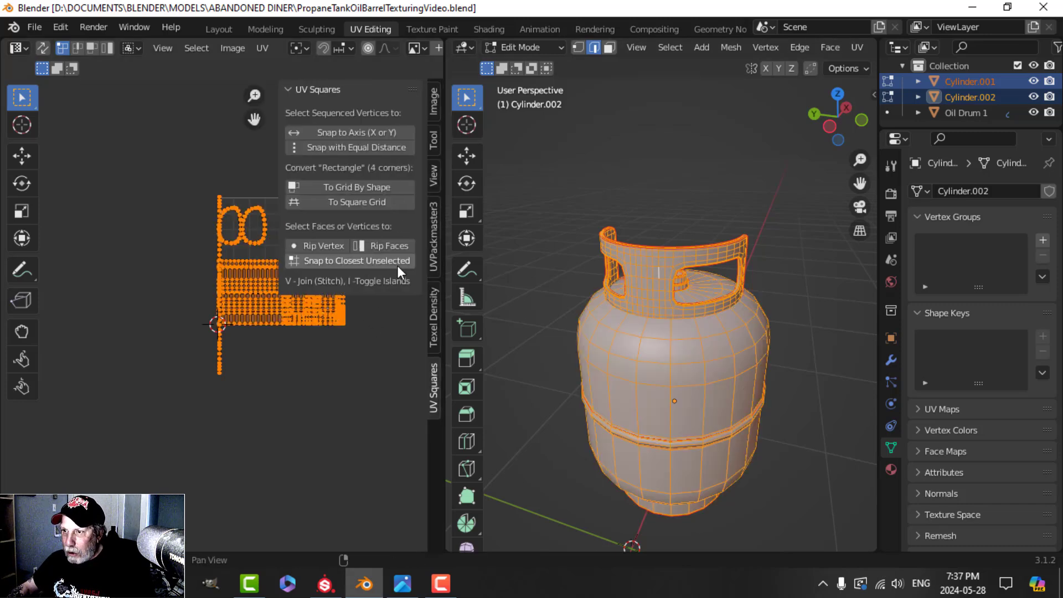
pyautogui.click(433, 231)
pyautogui.click(350, 263)
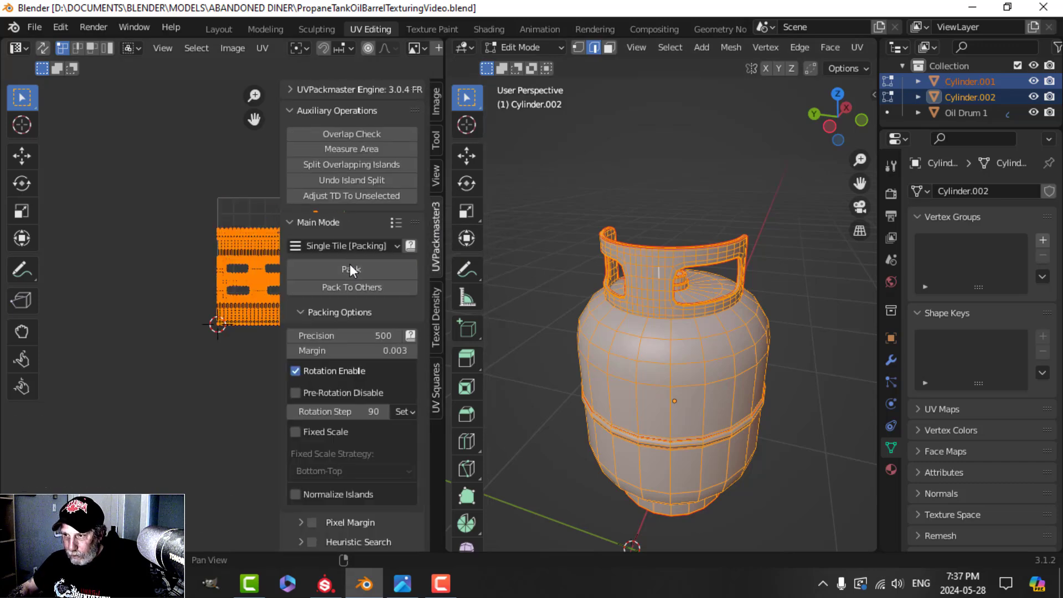
pyautogui.press('n')
# - Return to Object Mode and start an FBX export of the selected tank and handle
pyautogui.press('Tab')
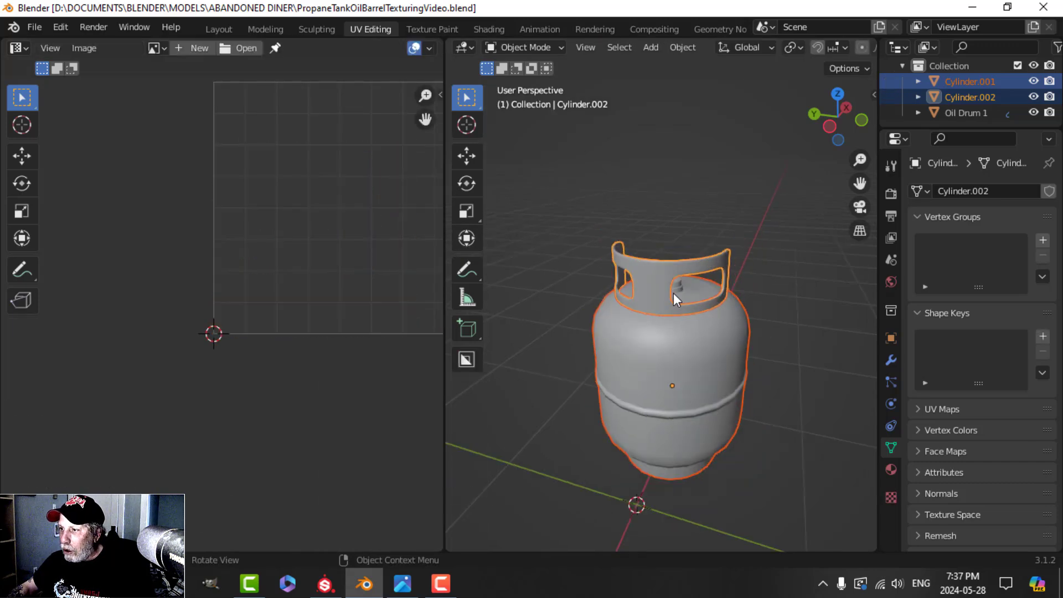
pyautogui.scroll(-2, 673, 294)
pyautogui.scroll(-4, 614, 284)
pyautogui.moveTo(673, 284); pyautogui.dragTo(652, 292, button='middle')
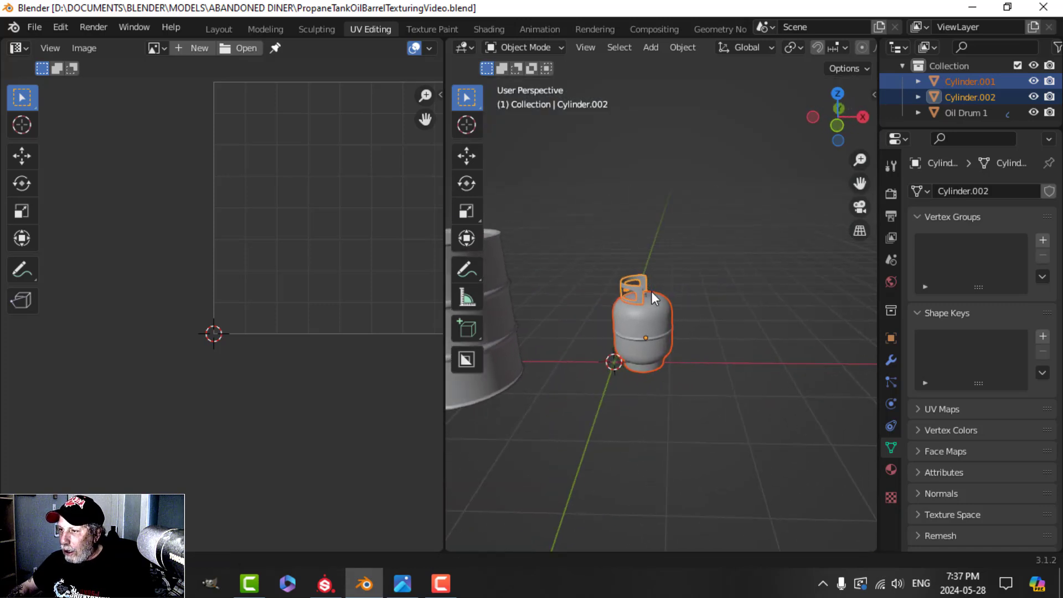
pyautogui.click(30, 27)
pyautogui.moveTo(78, 257)
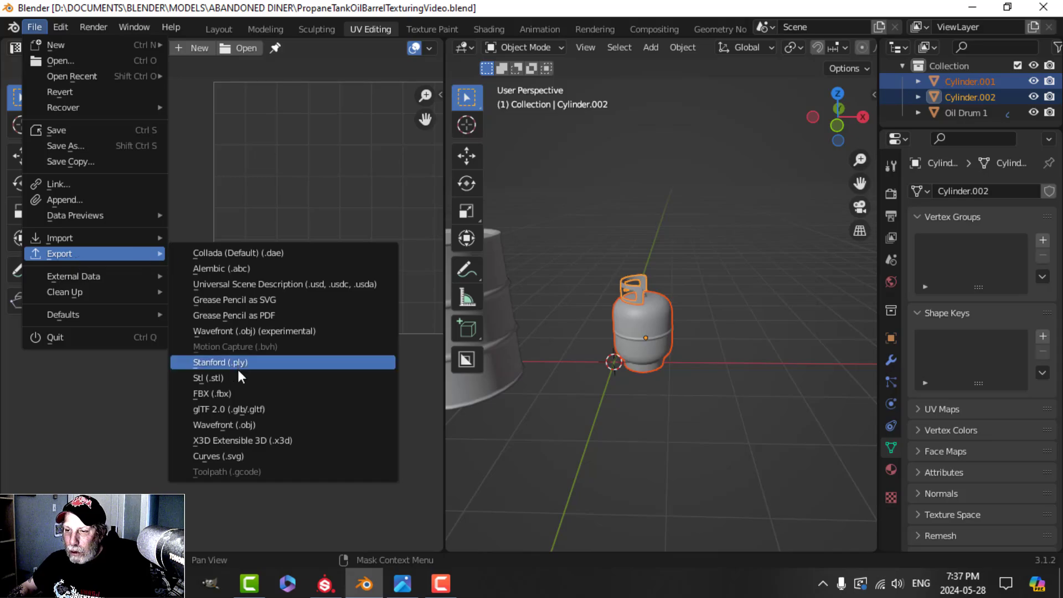
pyautogui.click(232, 391)
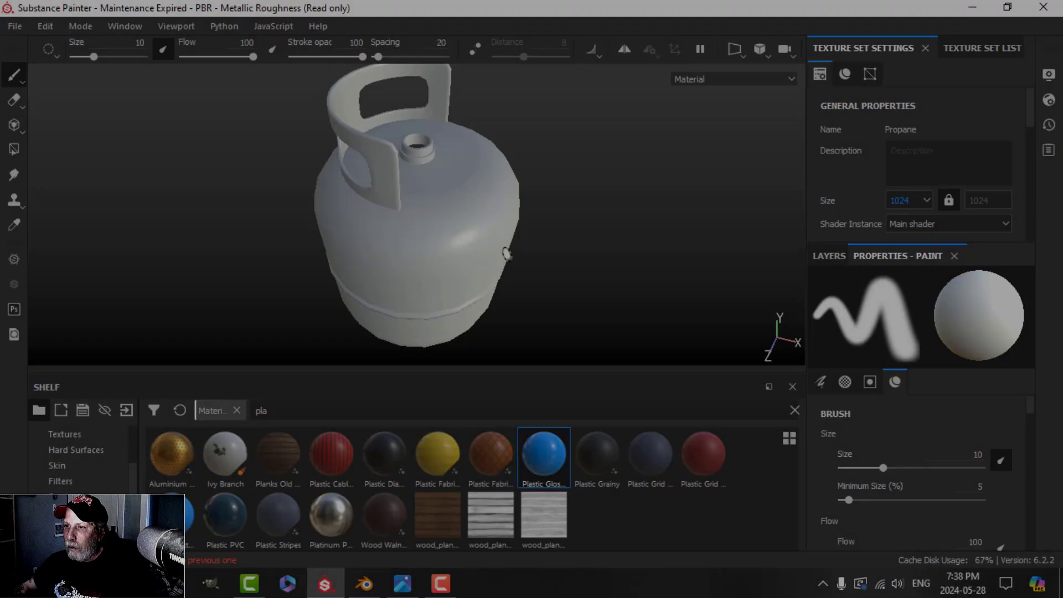
# - In Substance Painter, open the mesh map baking settings for the Propane texture set and set the output size to 2048
pyautogui.keyDown('alt'); pyautogui.moveTo(505, 253); pyautogui.dragTo(537, 228); pyautogui.keyUp('alt')
pyautogui.click(977, 48)
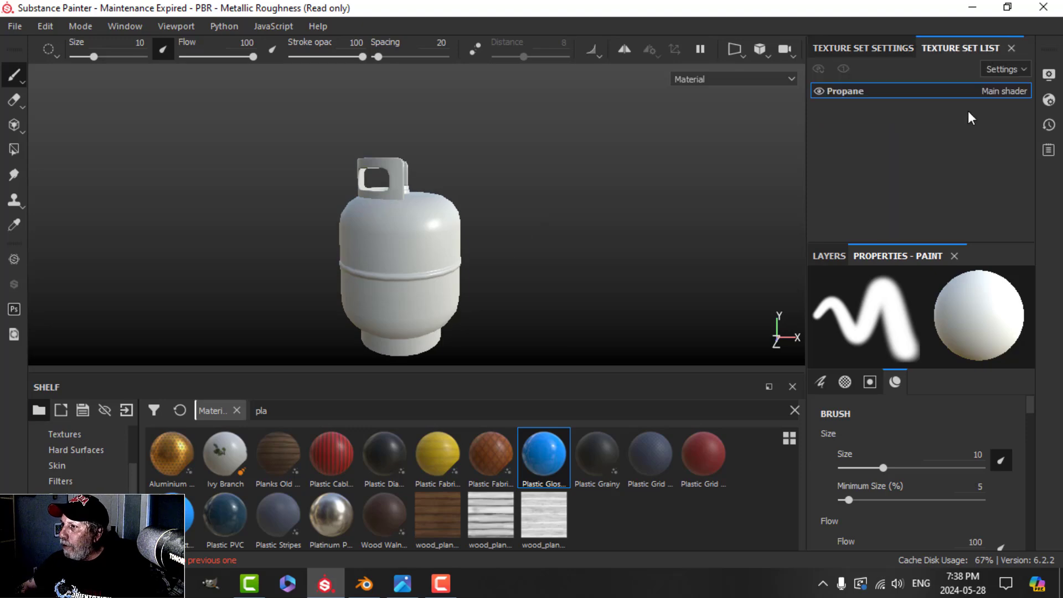
pyautogui.click(908, 51)
pyautogui.scroll(-8, 915, 191)
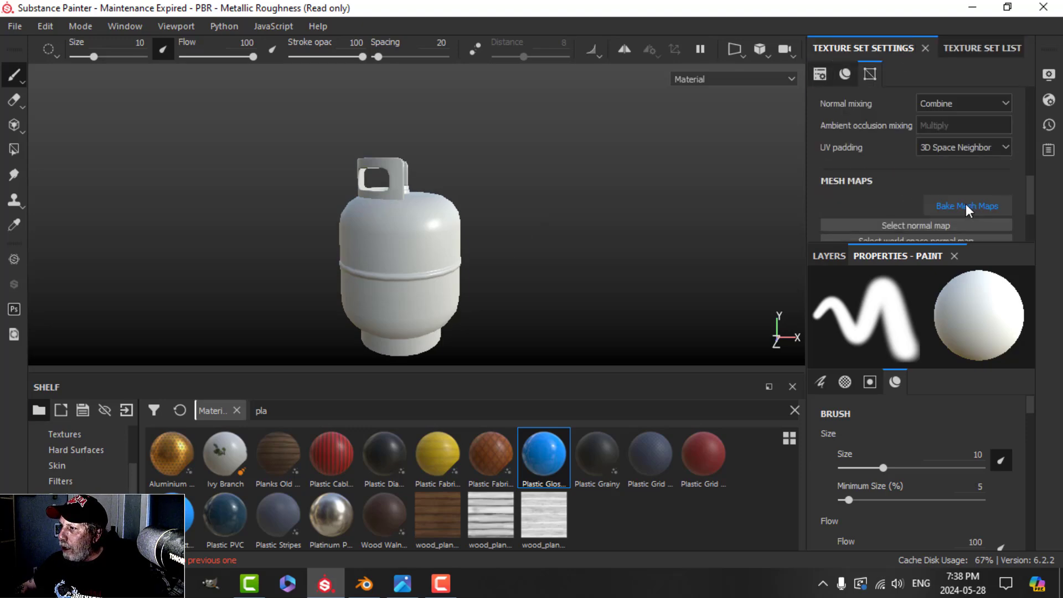
pyautogui.click(967, 206)
pyautogui.click(540, 73)
pyautogui.click(517, 138)
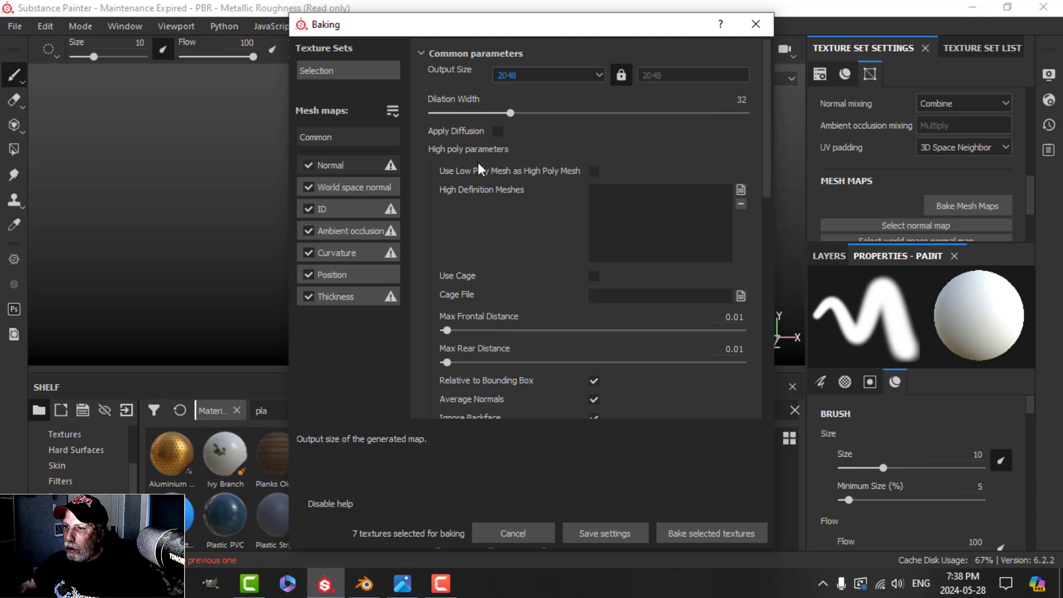
# - Exclude the ID and Thickness maps from the bake and bake the remaining mesh maps
pyautogui.click(308, 208)
pyautogui.click(308, 297)
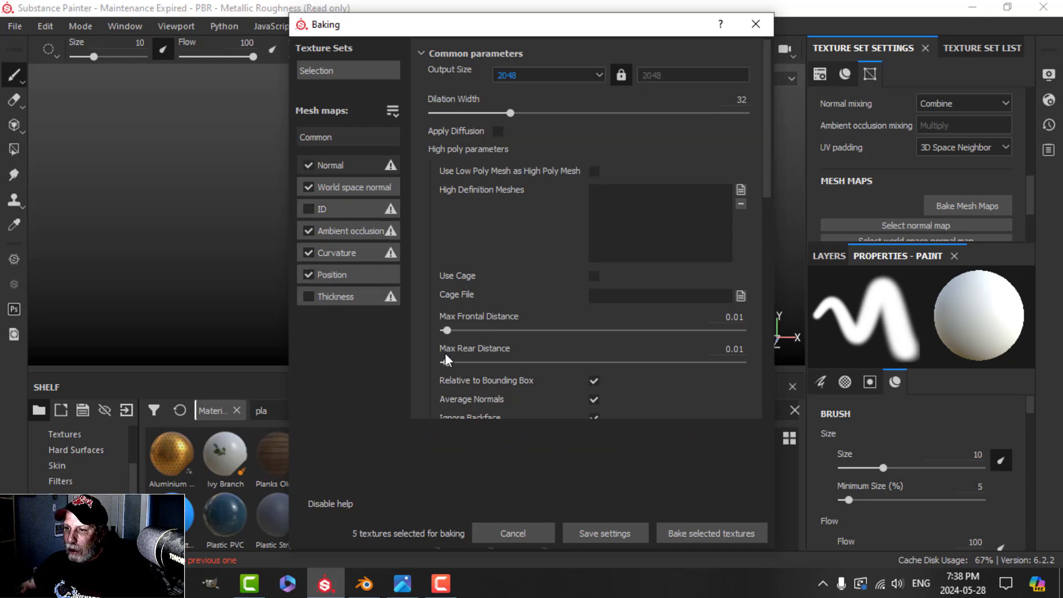
pyautogui.click(714, 532)
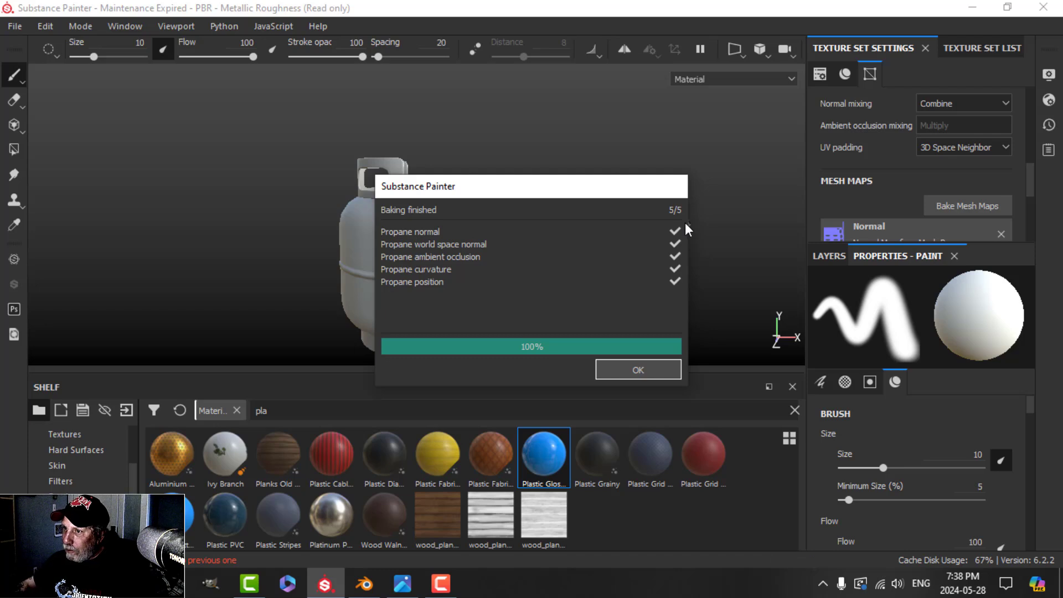
# - Close the finished bake report and delete the default layer from the layer stack
pyautogui.click(635, 368)
pyautogui.keyDown('alt'); pyautogui.moveTo(467, 194); pyautogui.dragTo(456, 235); pyautogui.keyUp('alt')
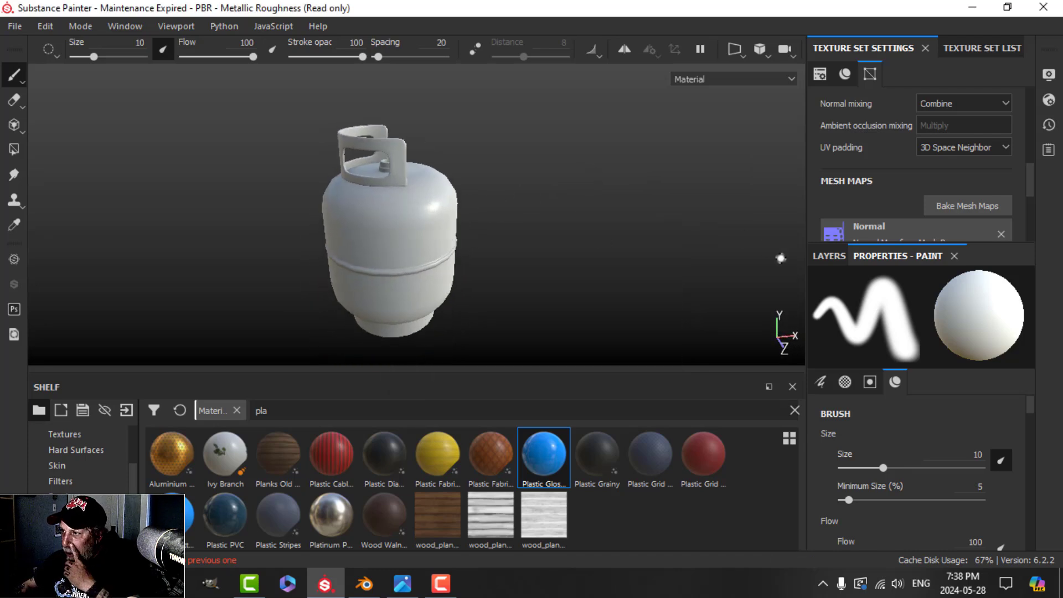
pyautogui.click(830, 257)
pyautogui.click(1013, 282)
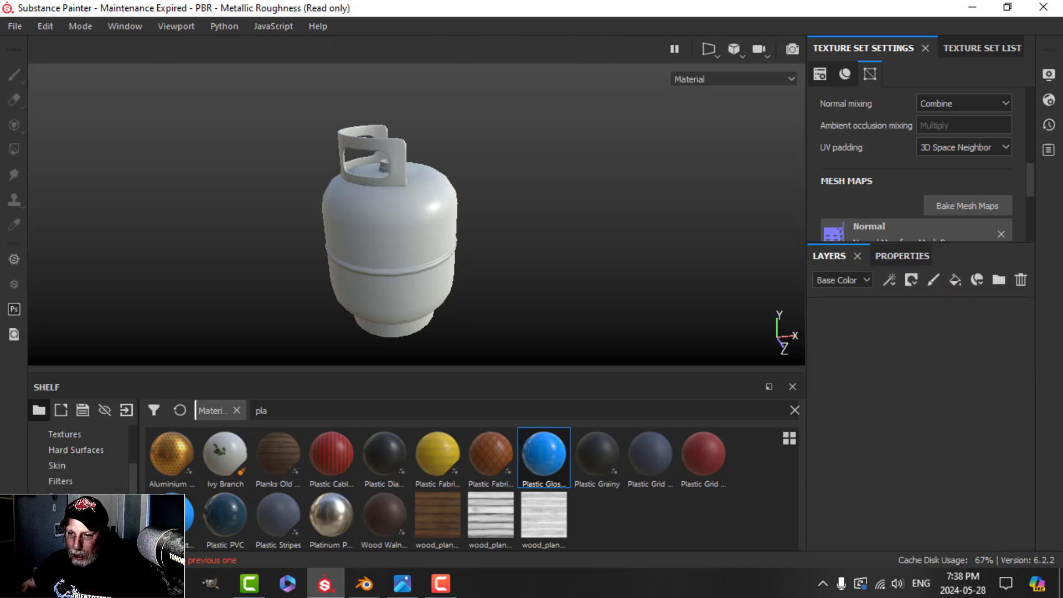
# - Clear the shelf's material search and add the Aluminium Pure material as a new fill layer on the tank
pyautogui.press('BackSpace')
pyautogui.press('BackSpace')
pyautogui.press('BackSpace')
pyautogui.moveTo(337, 453); pyautogui.dragTo(831, 332)
pyautogui.keyDown('alt'); pyautogui.moveTo(587, 250); pyautogui.dragTo(495, 285); pyautogui.keyUp('alt')
pyautogui.scroll(3, 553, 255)
pyautogui.press('f')
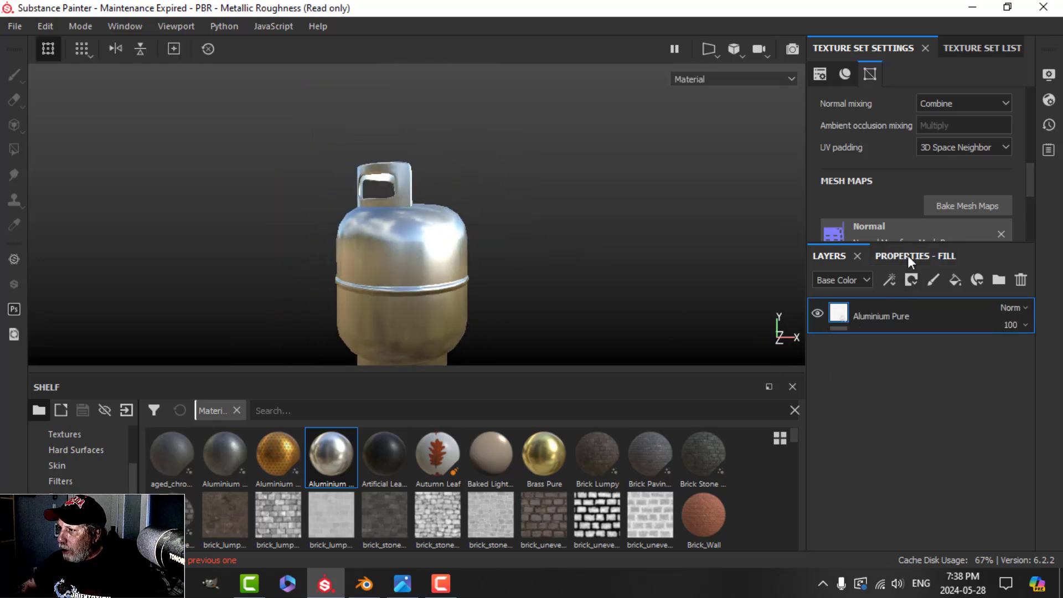
# - Darken the Aluminium Pure layer's base color to a mid grey and set its roughness to 0.2902
pyautogui.click(907, 254)
pyautogui.click(892, 406)
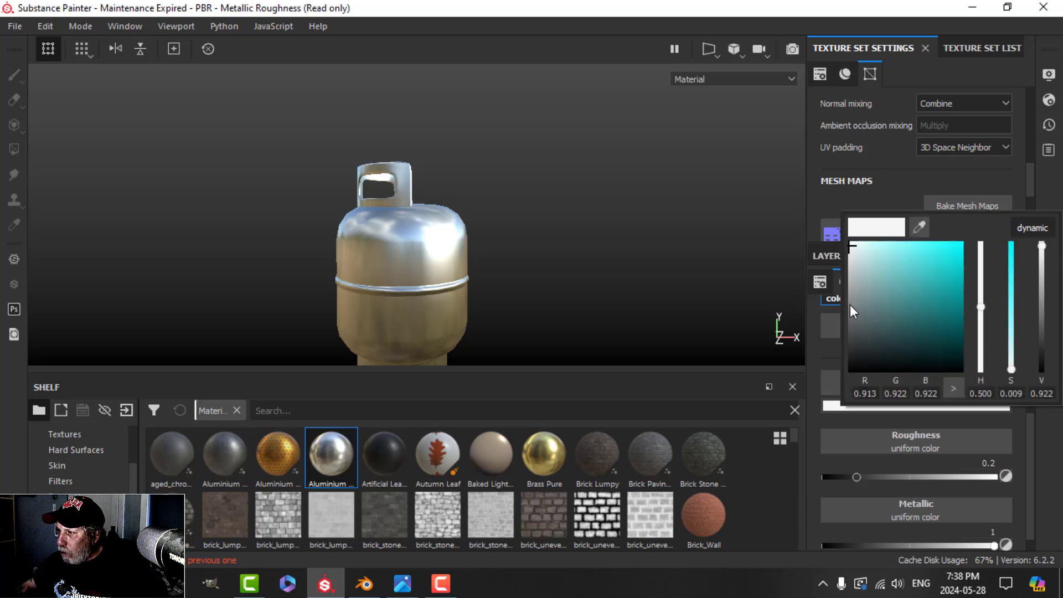
pyautogui.moveTo(851, 305); pyautogui.dragTo(847, 300)
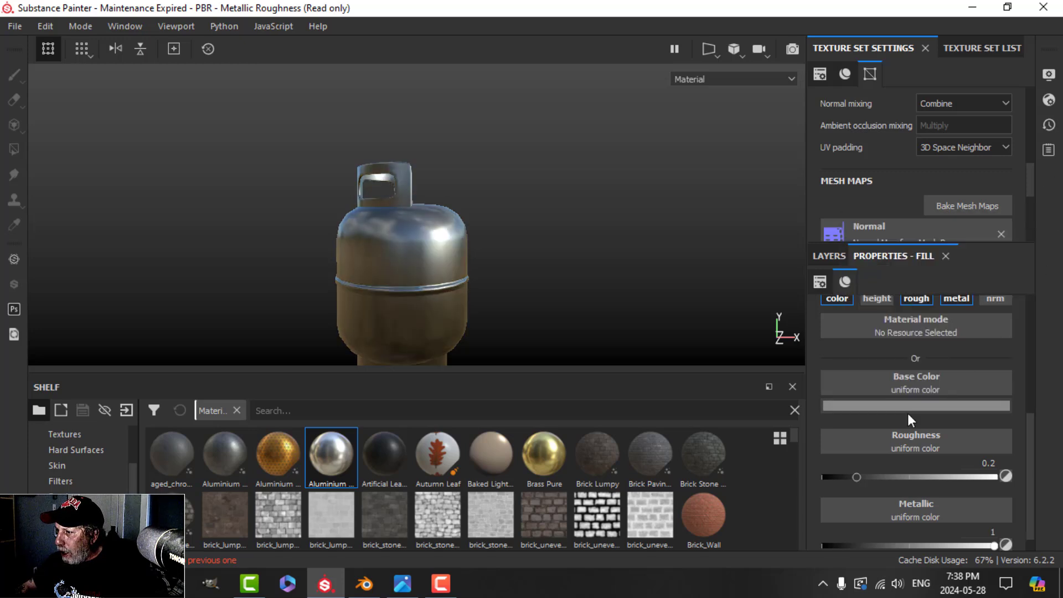
pyautogui.moveTo(859, 476); pyautogui.dragTo(872, 477)
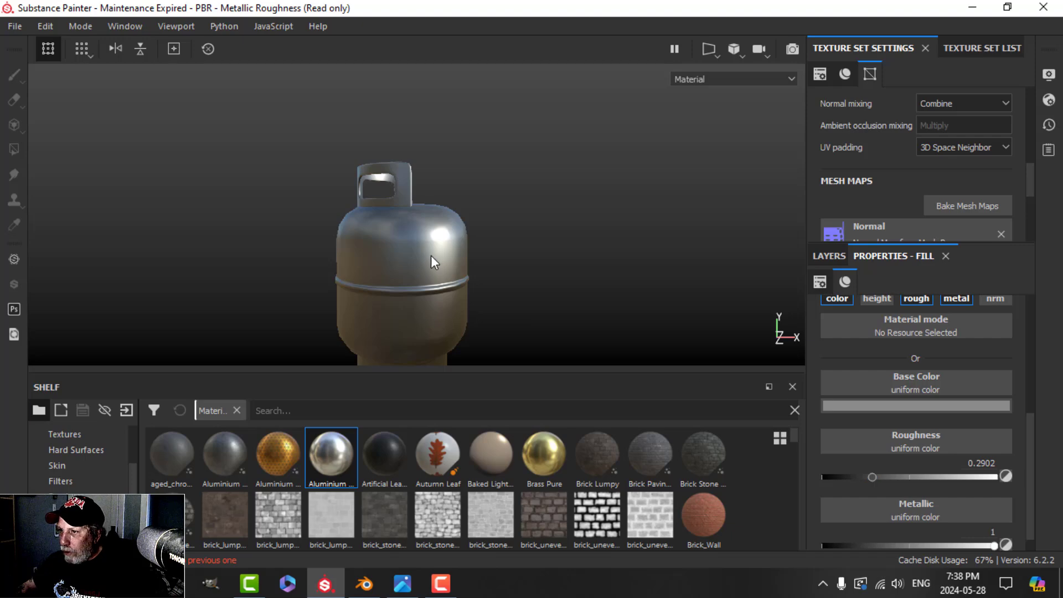
pyautogui.keyDown('alt'); pyautogui.moveTo(431, 259); pyautogui.dragTo(500, 263); pyautogui.keyUp('alt')
pyautogui.keyDown('alt'); pyautogui.moveTo(571, 264); pyautogui.dragTo(559, 263, button='middle'); pyautogui.keyUp('alt')
# - Add a filter to the Aluminium Pure layer and choose MatFinish Rough for it
pyautogui.click(830, 255)
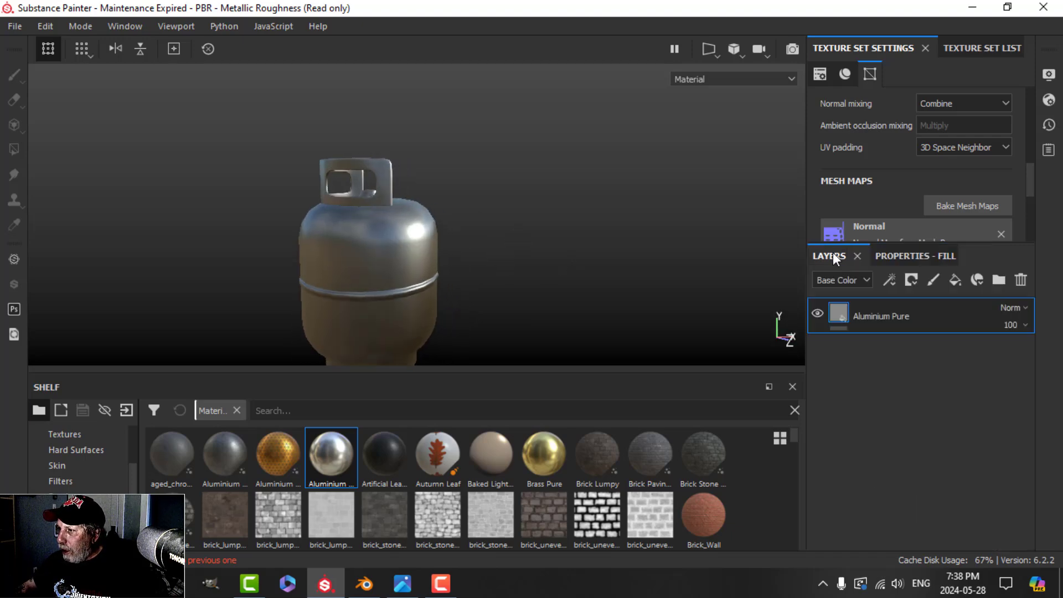
pyautogui.rightClick(843, 310)
pyautogui.click(888, 415)
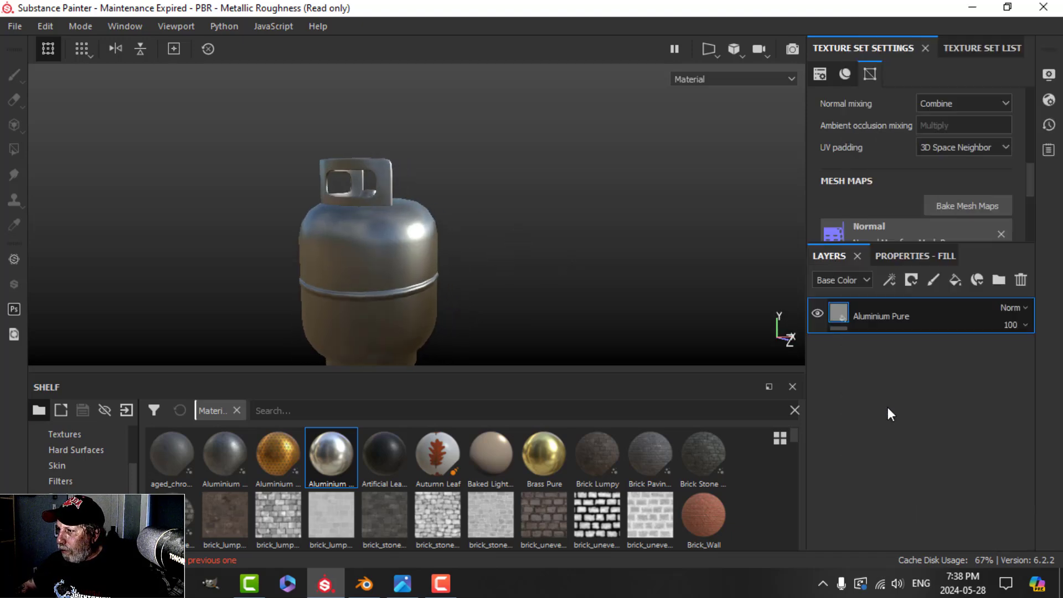
pyautogui.click(905, 255)
pyautogui.click(917, 336)
pyautogui.scroll(-3, 991, 513)
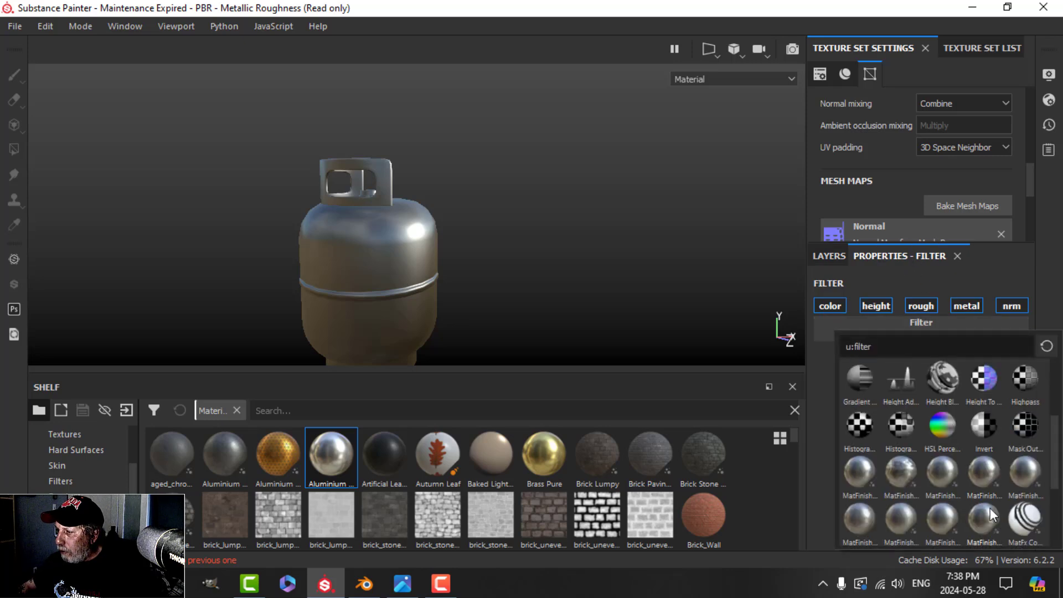
pyautogui.click(985, 520)
# - Enable triplanar mapping on the MatFinish Rough filter, with grunge scale 3 and brushing intensity 0.44
pyautogui.moveTo(574, 316)
pyautogui.keyDown('alt'); pyautogui.mouseDown()
pyautogui.moveTo(498, 306)
pyautogui.moveTo(505, 287)
pyautogui.moveTo(584, 327)
pyautogui.mouseUp(); pyautogui.keyUp('alt')
pyautogui.scroll(-2, 935, 530)
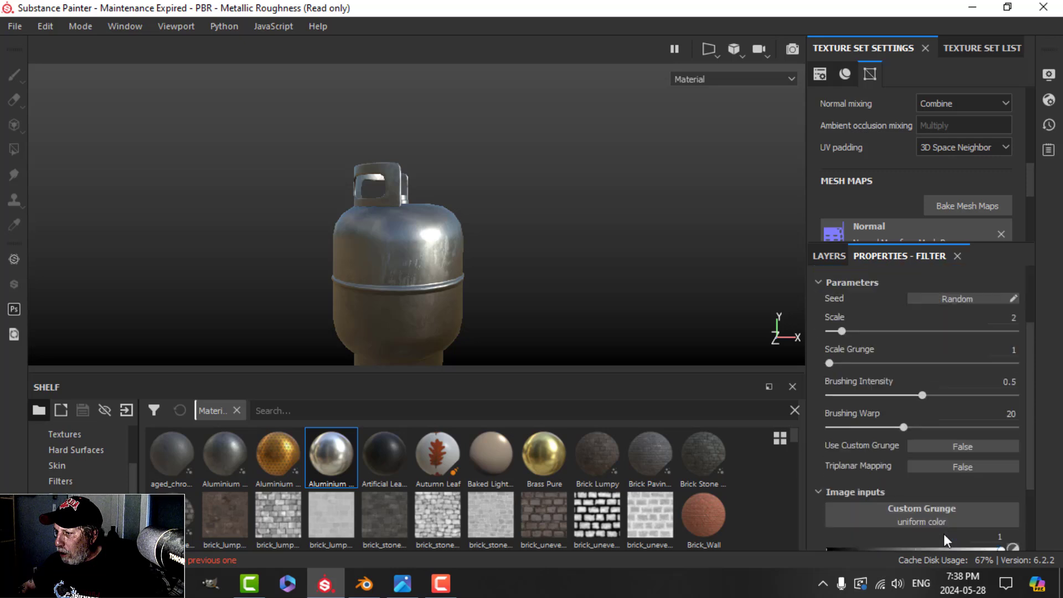
pyautogui.click(941, 467)
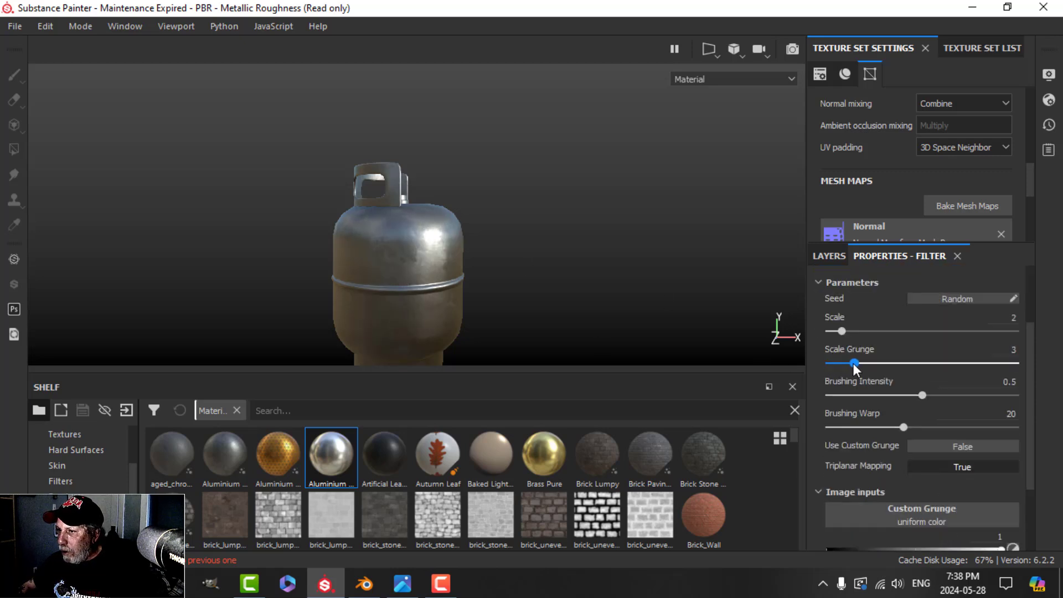
pyautogui.moveTo(913, 395); pyautogui.dragTo(911, 396)
pyautogui.moveTo(477, 220)
pyautogui.keyDown('alt'); pyautogui.mouseDown()
pyautogui.moveTo(413, 249)
pyautogui.moveTo(491, 220)
pyautogui.moveTo(582, 216)
pyautogui.moveTo(418, 209)
pyautogui.moveTo(524, 216)
pyautogui.moveTo(430, 221)
pyautogui.moveTo(520, 185)
pyautogui.moveTo(572, 216)
pyautogui.moveTo(500, 225)
pyautogui.moveTo(519, 230)
pyautogui.moveTo(458, 247)
pyautogui.mouseUp(); pyautogui.keyUp('alt')
pyautogui.scroll(3, 413, 249)
pyautogui.scroll(-5, 458, 247)
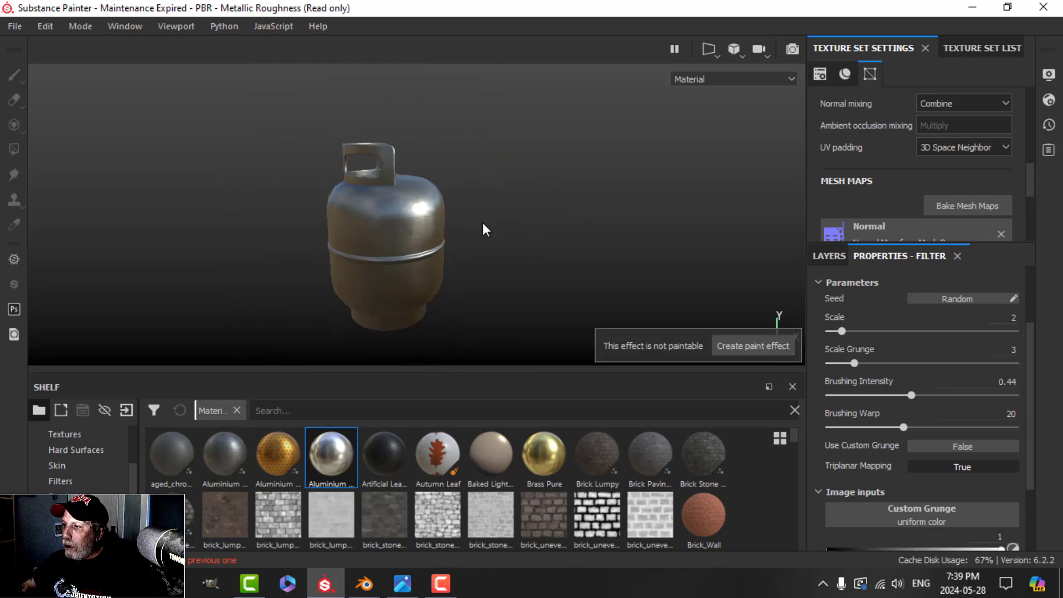
# - Search the shelf for "pla" and add Plastic Glossy Pure as a layer above Aluminium Pure
pyautogui.click(828, 255)
pyautogui.click(887, 320)
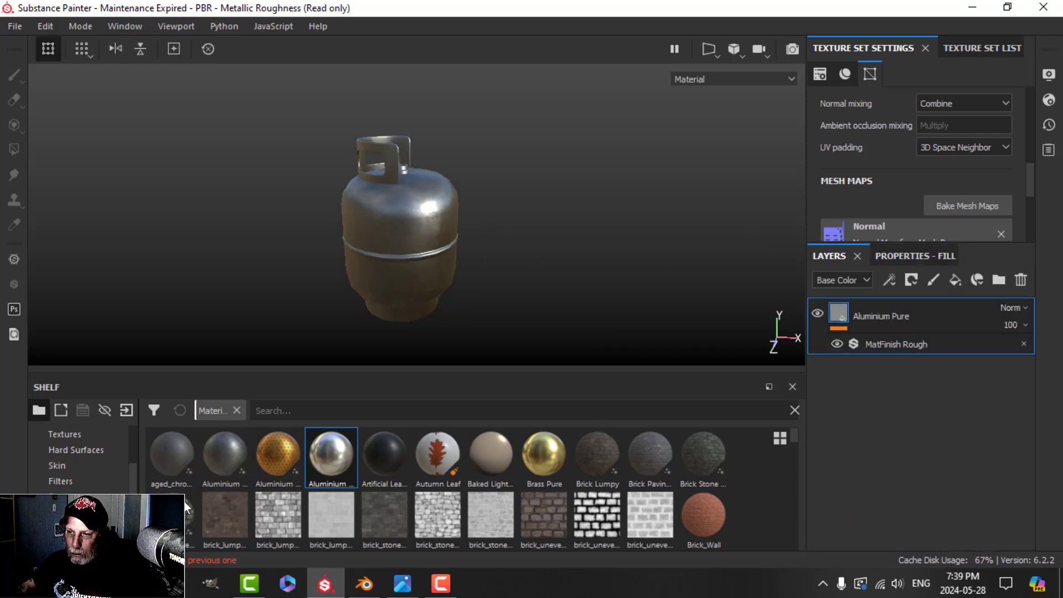
pyautogui.click(324, 410)
pyautogui.write('pla')
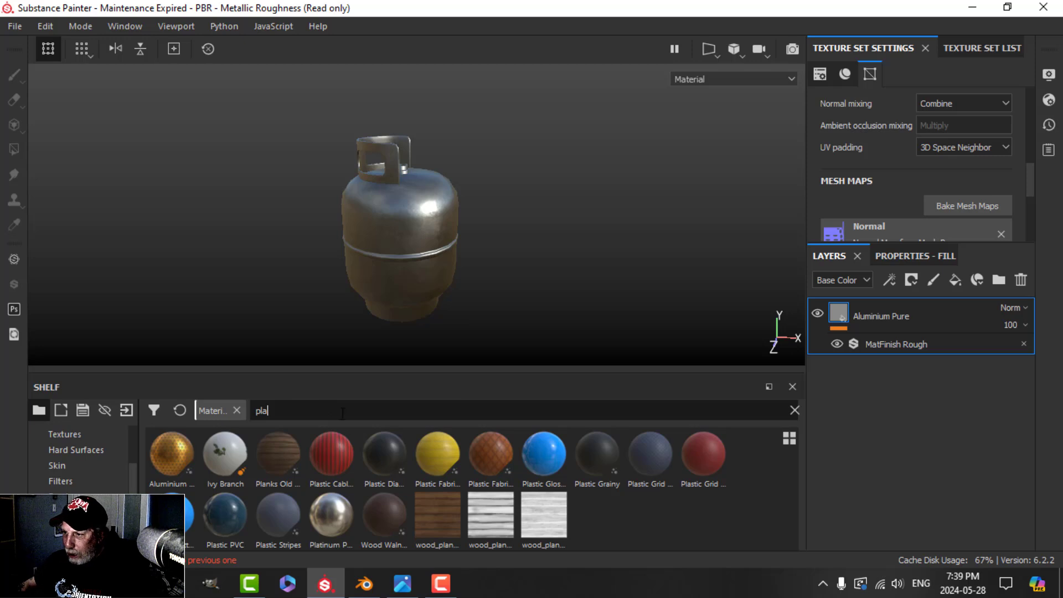
pyautogui.moveTo(556, 453); pyautogui.dragTo(858, 298)
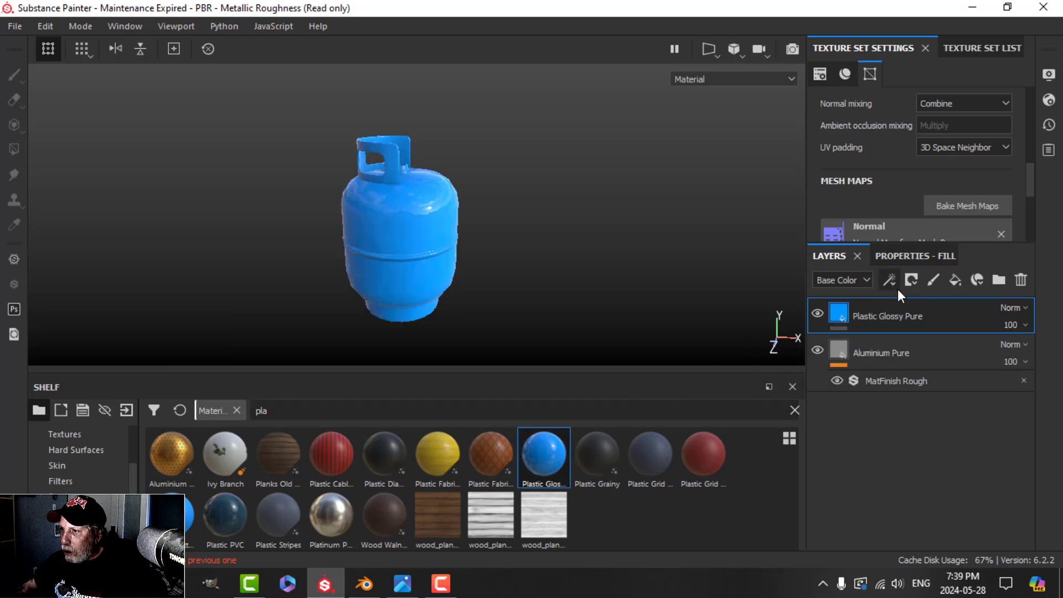
# - Change the Plastic Glossy Pure layer's base color to a muted green and set its roughness to 0.3214
pyautogui.click(893, 255)
pyautogui.scroll(-1, 884, 470)
pyautogui.moveTo(841, 458); pyautogui.dragTo(852, 458)
pyautogui.click(881, 386)
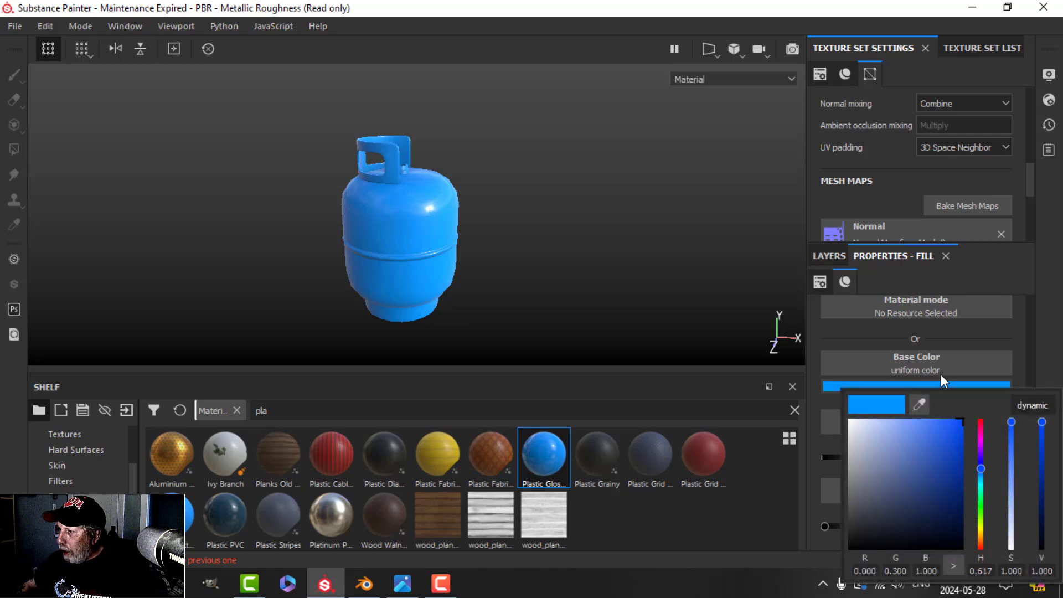
pyautogui.moveTo(977, 476); pyautogui.dragTo(981, 486)
pyautogui.moveTo(919, 459); pyautogui.dragTo(888, 489)
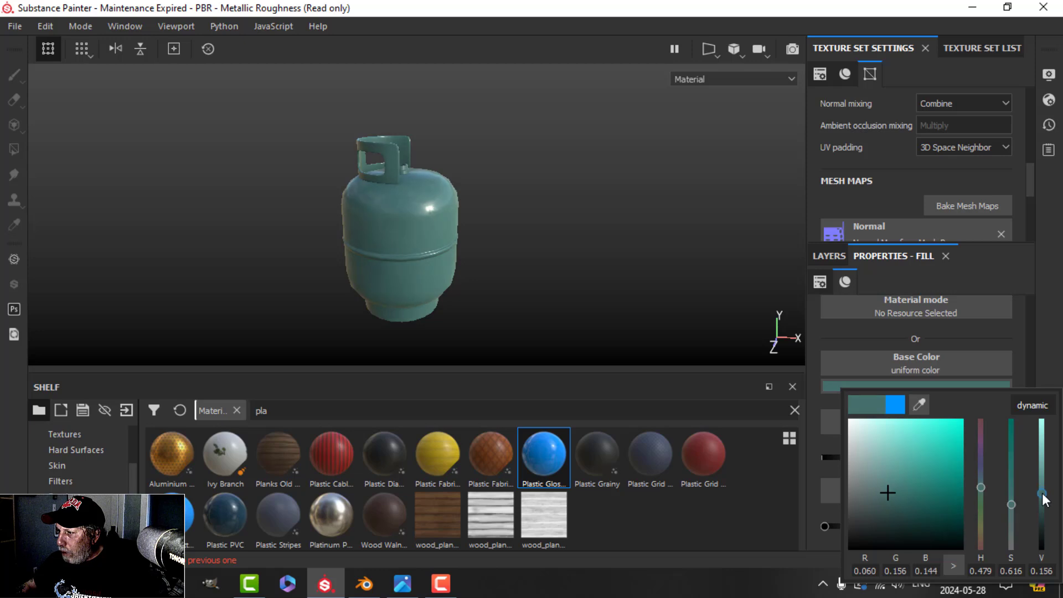
pyautogui.moveTo(915, 489); pyautogui.dragTo(887, 489)
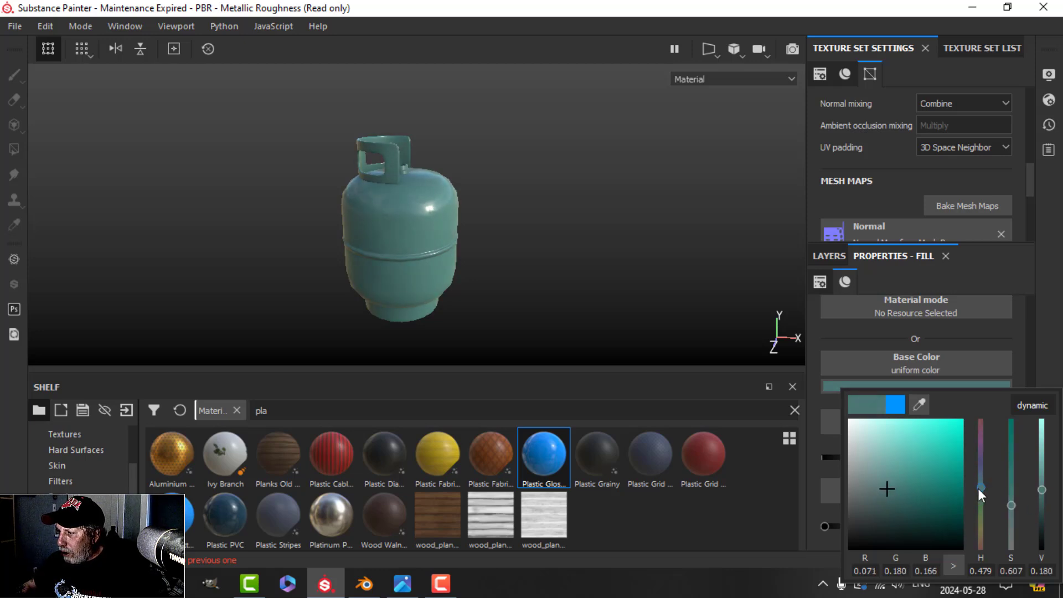
pyautogui.moveTo(978, 488); pyautogui.dragTo(977, 494)
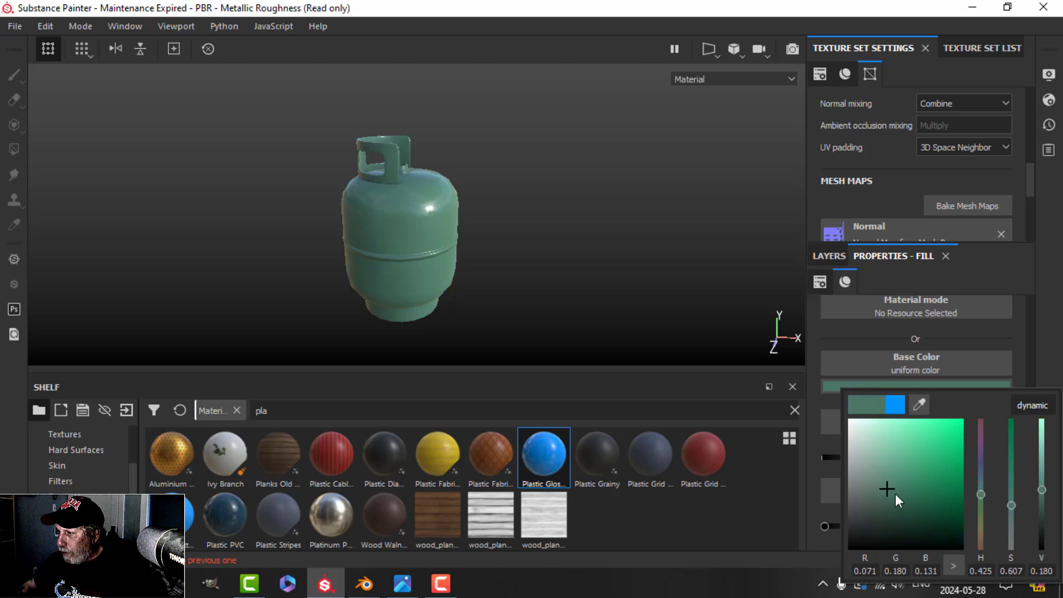
pyautogui.moveTo(892, 492); pyautogui.dragTo(886, 490)
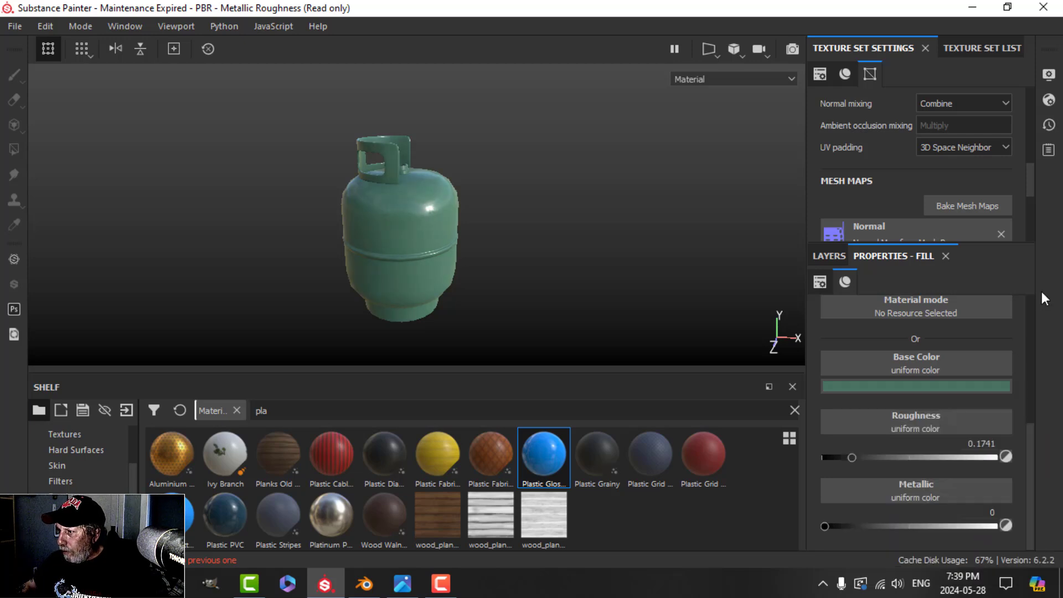
pyautogui.moveTo(867, 460); pyautogui.dragTo(879, 461)
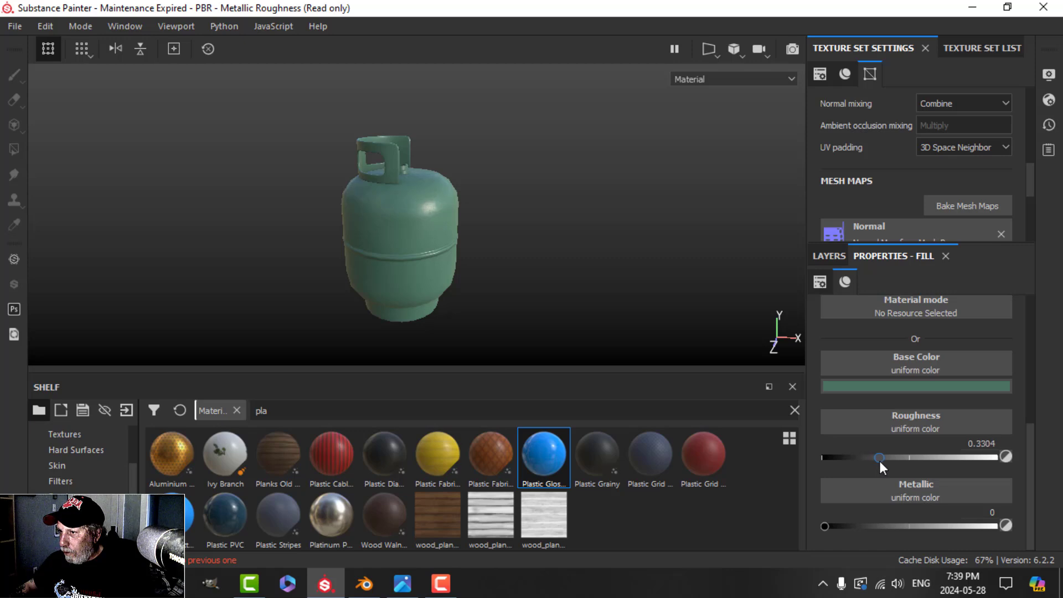
# - Examine the green paint's color and gloss on the tank body and handle from several angles
pyautogui.moveTo(442, 230)
pyautogui.keyDown('alt'); pyautogui.mouseDown()
pyautogui.moveTo(465, 227)
pyautogui.moveTo(471, 250)
pyautogui.moveTo(463, 223)
pyautogui.mouseUp(); pyautogui.keyUp('alt')
pyautogui.scroll(3, 471, 251)
pyautogui.keyDown('alt'); pyautogui.moveTo(460, 252); pyautogui.dragTo(475, 218, button='middle'); pyautogui.keyUp('alt')
pyautogui.keyDown('alt'); pyautogui.moveTo(475, 218); pyautogui.dragTo(413, 192); pyautogui.keyUp('alt')
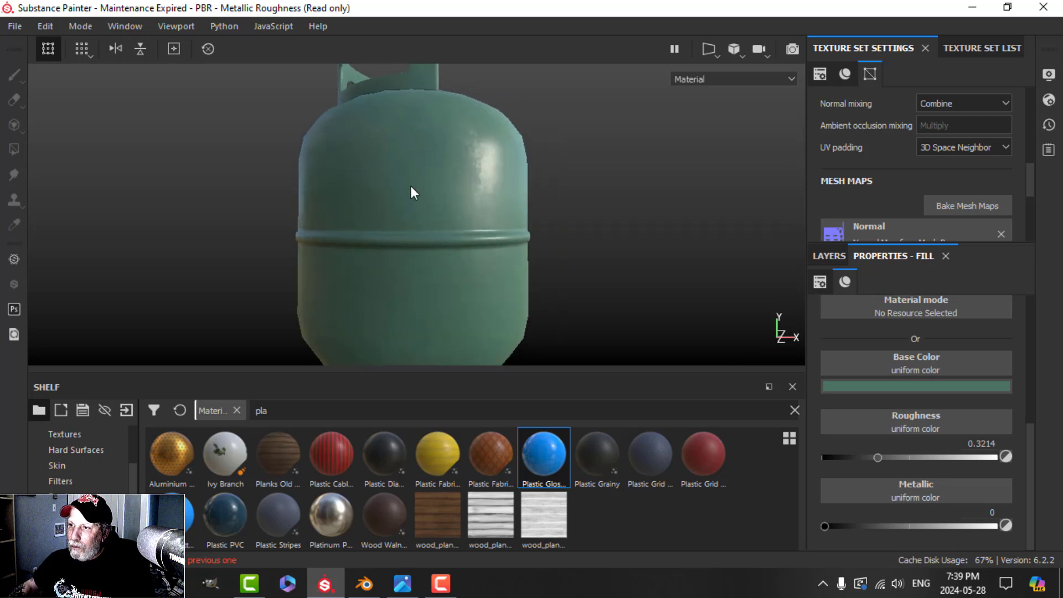
pyautogui.scroll(-3, 465, 260)
pyautogui.keyDown('alt'); pyautogui.moveTo(444, 264); pyautogui.dragTo(480, 249, button='middle'); pyautogui.keyUp('alt')
pyautogui.keyDown('alt'); pyautogui.moveTo(433, 235); pyautogui.dragTo(488, 230); pyautogui.keyUp('alt')
pyautogui.keyDown('alt'); pyautogui.moveTo(489, 231); pyautogui.dragTo(567, 224, button='right'); pyautogui.keyUp('alt')
pyautogui.keyDown('alt'); pyautogui.moveTo(567, 223); pyautogui.dragTo(523, 250); pyautogui.keyUp('alt')
# - Add a white mask to the Plastic Glossy Pure layer
pyautogui.click(830, 256)
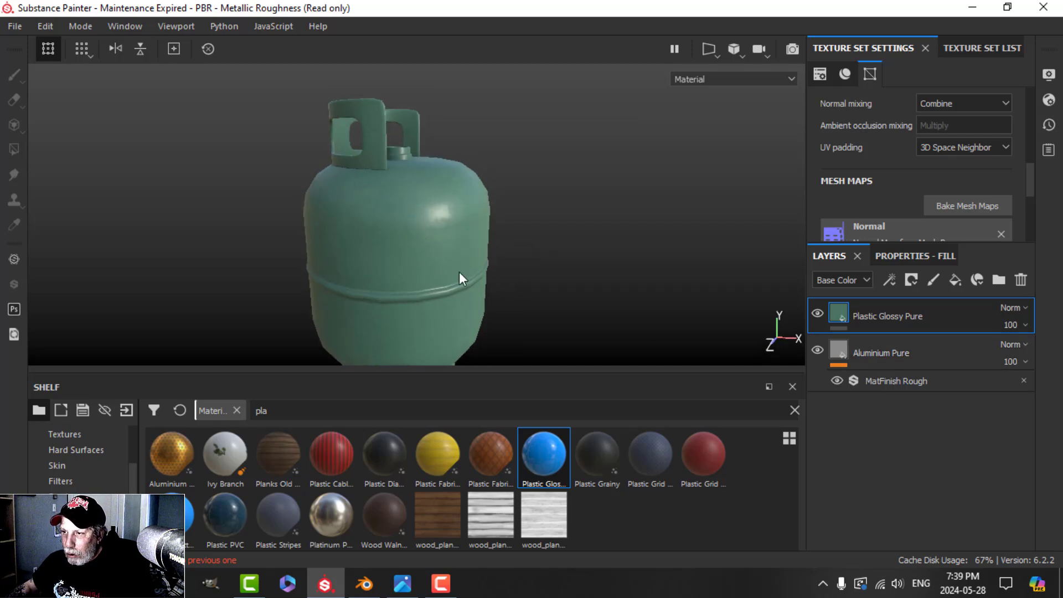
pyautogui.click(911, 279)
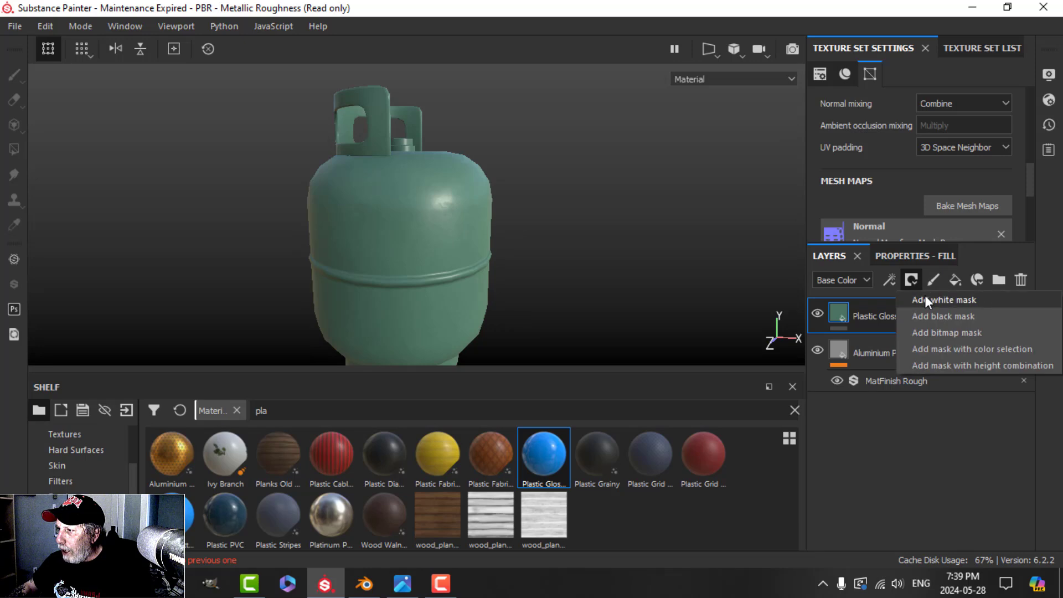
pyautogui.click(925, 297)
pyautogui.click(908, 256)
pyautogui.click(832, 256)
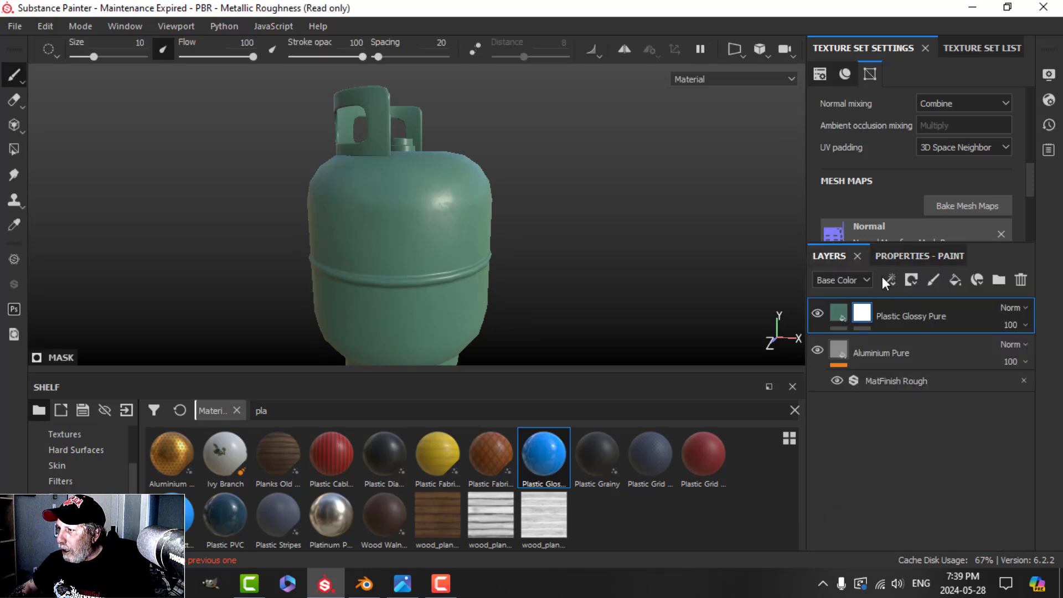
# - Add a generator to the Plastic Glossy Pure mask and choose Metal Edge Wear for it
pyautogui.click(892, 278)
pyautogui.click(915, 302)
pyautogui.click(907, 256)
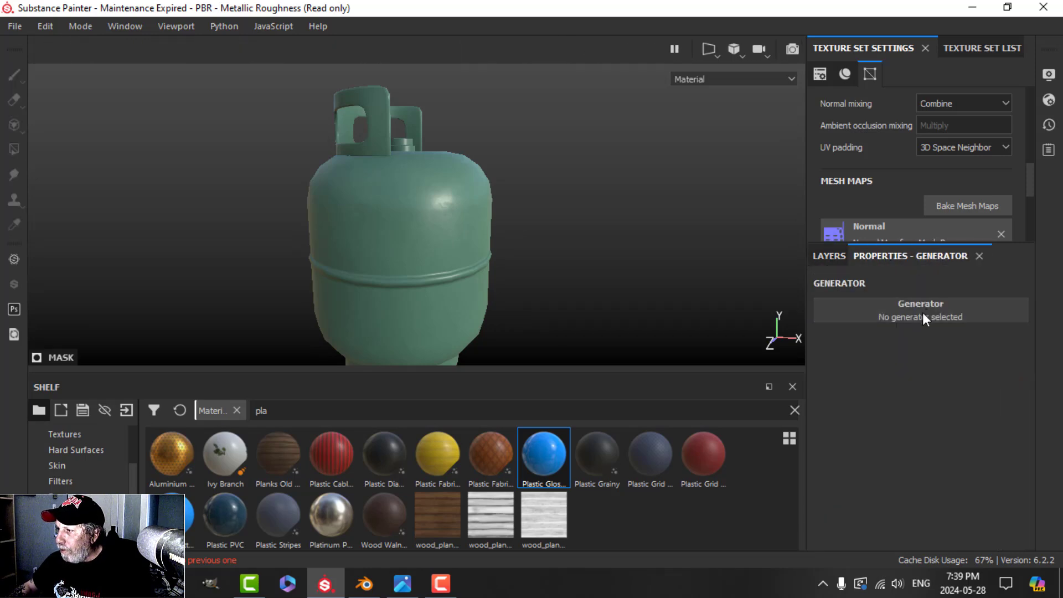
pyautogui.click(922, 310)
pyautogui.click(951, 453)
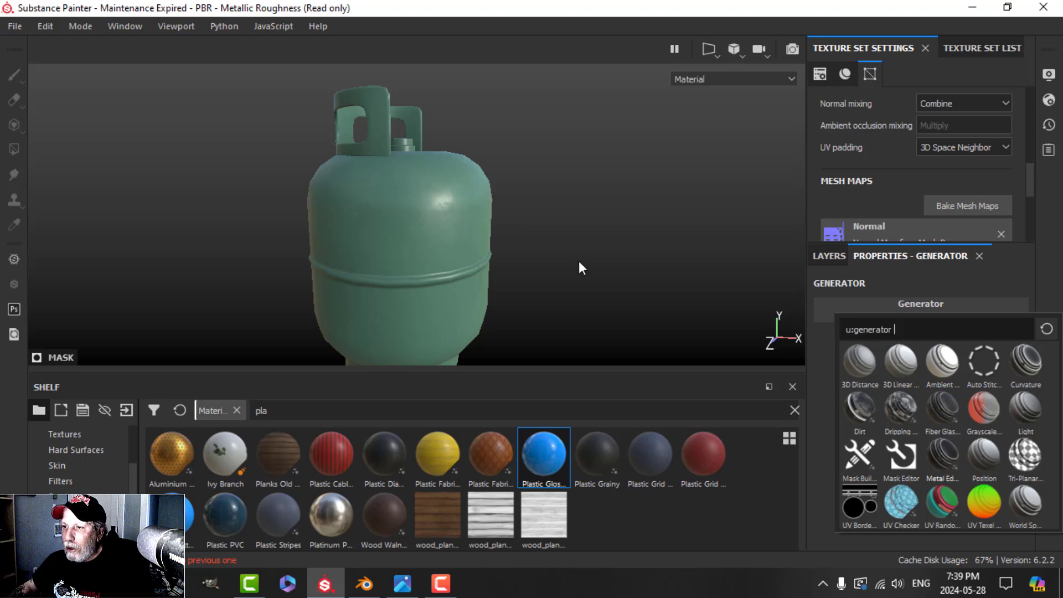
# - Invert the Metal Edge Wear generator and check the worn edges on the handle and tank
pyautogui.moveTo(476, 285)
pyautogui.keyDown('alt'); pyautogui.mouseDown()
pyautogui.moveTo(510, 257)
pyautogui.moveTo(633, 261)
pyautogui.moveTo(683, 276)
pyautogui.moveTo(480, 280)
pyautogui.mouseUp(); pyautogui.keyUp('alt')
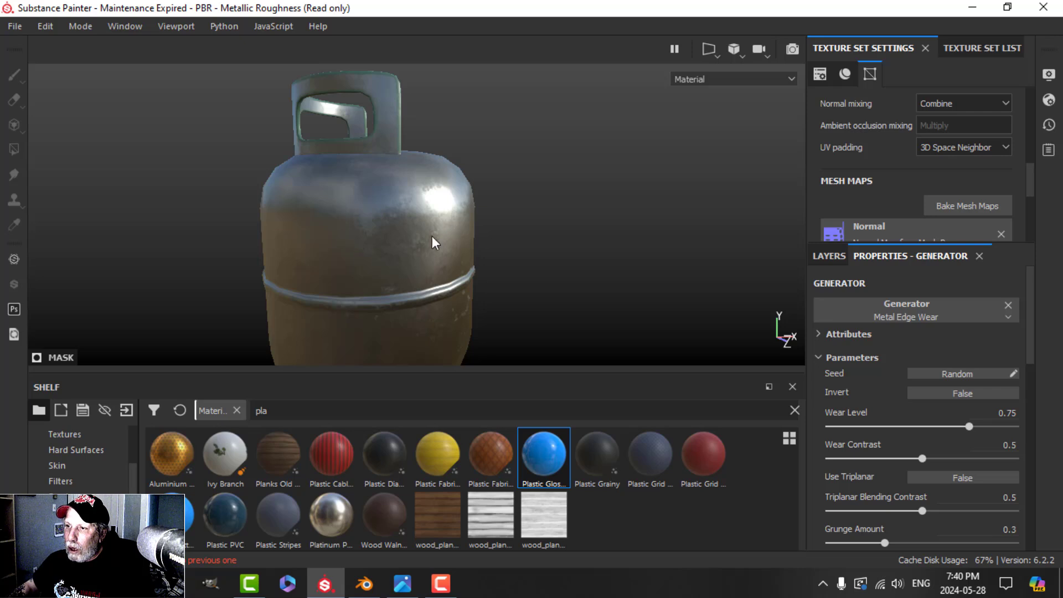
pyautogui.click(930, 395)
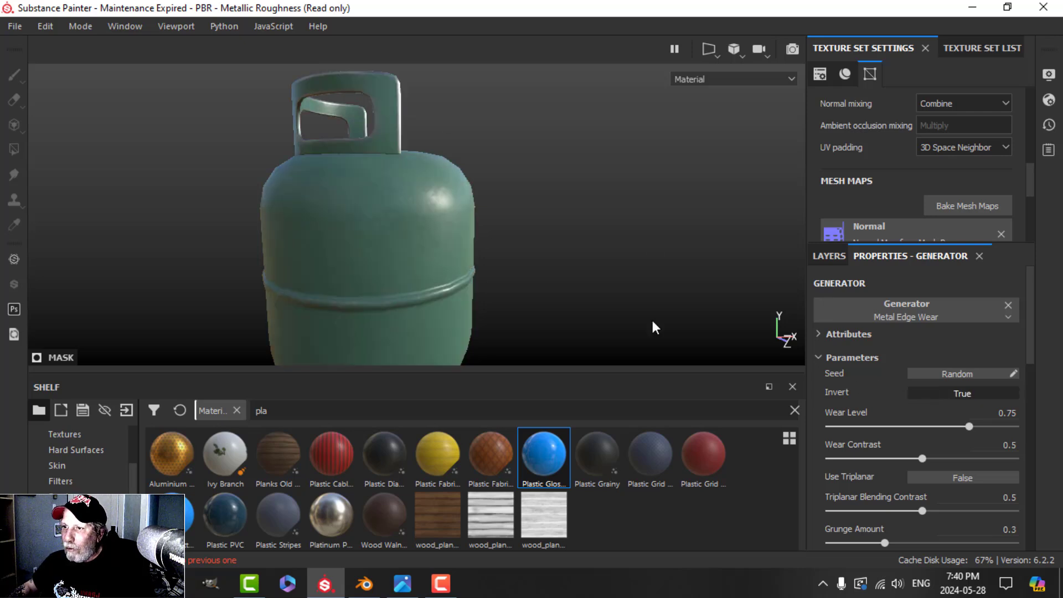
pyautogui.keyDown('alt'); pyautogui.moveTo(519, 258); pyautogui.dragTo(491, 266); pyautogui.keyUp('alt')
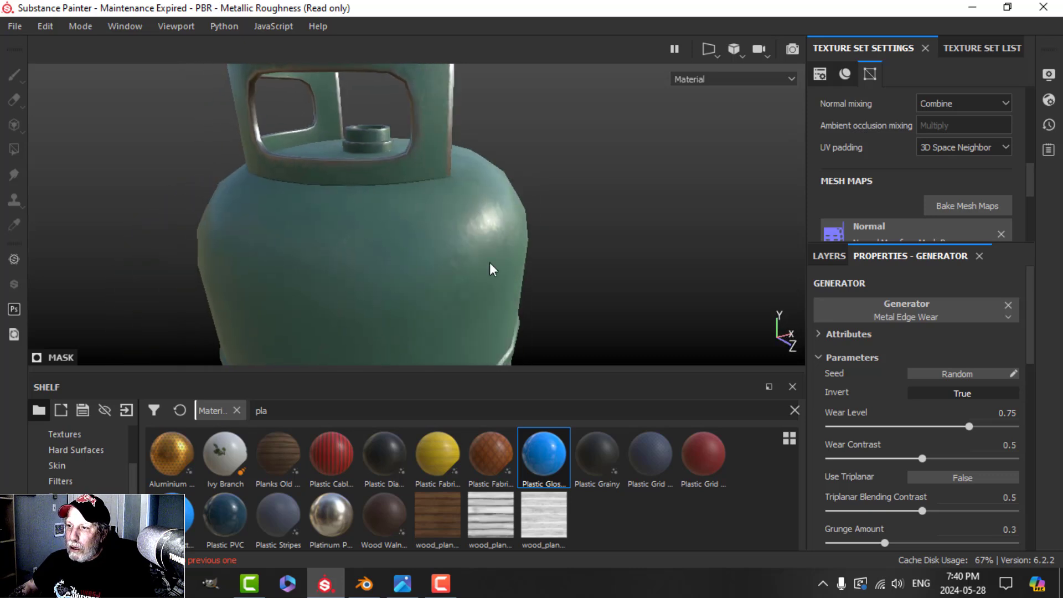
pyautogui.scroll(-3, 491, 266)
pyautogui.keyDown('alt'); pyautogui.moveTo(492, 268); pyautogui.dragTo(478, 204, button='middle'); pyautogui.keyUp('alt')
pyautogui.keyDown('alt'); pyautogui.moveTo(478, 264); pyautogui.dragTo(444, 225); pyautogui.keyUp('alt')
pyautogui.scroll(2, 504, 266)
pyautogui.keyDown('alt'); pyautogui.moveTo(503, 268); pyautogui.dragTo(522, 269); pyautogui.keyUp('alt')
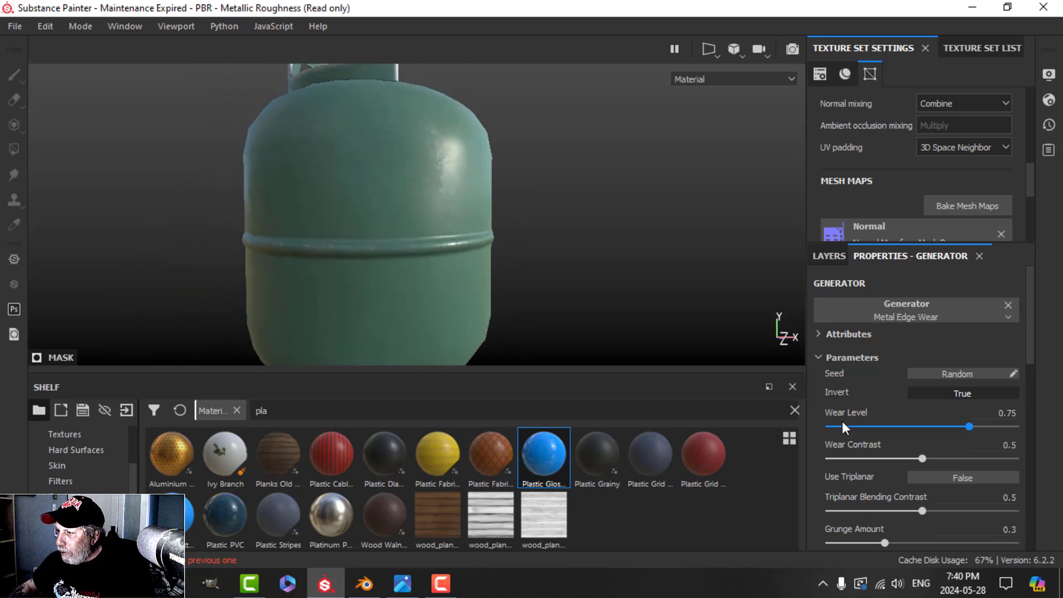
# - Set the Metal Edge Wear generator's wear level to 0.78 and inspect the wear around the tank body
pyautogui.moveTo(968, 423)
pyautogui.mouseDown()
pyautogui.moveTo(981, 423)
pyautogui.moveTo(973, 424)
pyautogui.mouseUp()
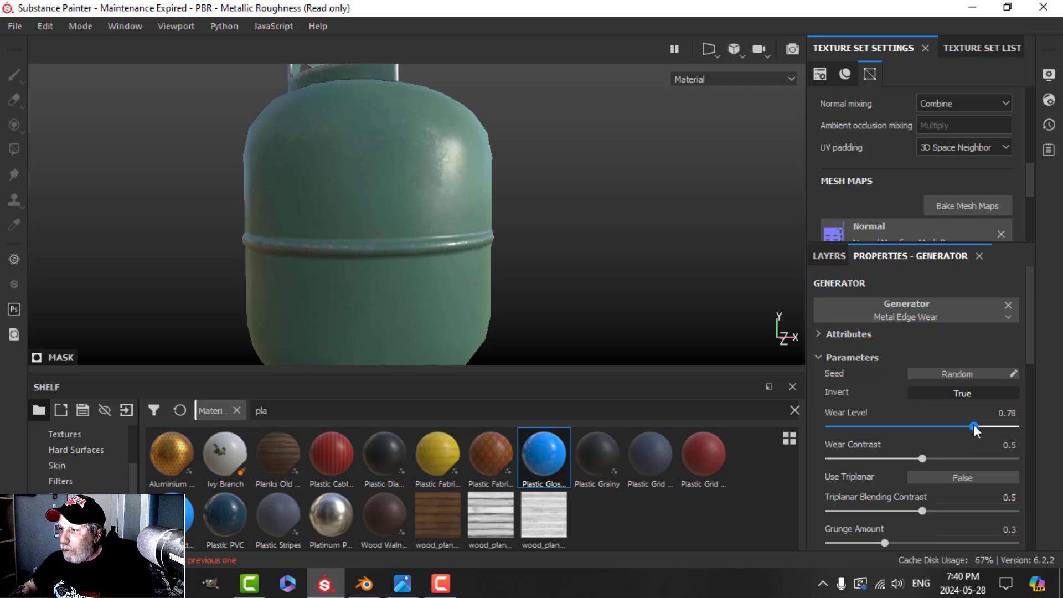
pyautogui.keyDown('alt'); pyautogui.moveTo(648, 294); pyautogui.dragTo(473, 219); pyautogui.keyUp('alt')
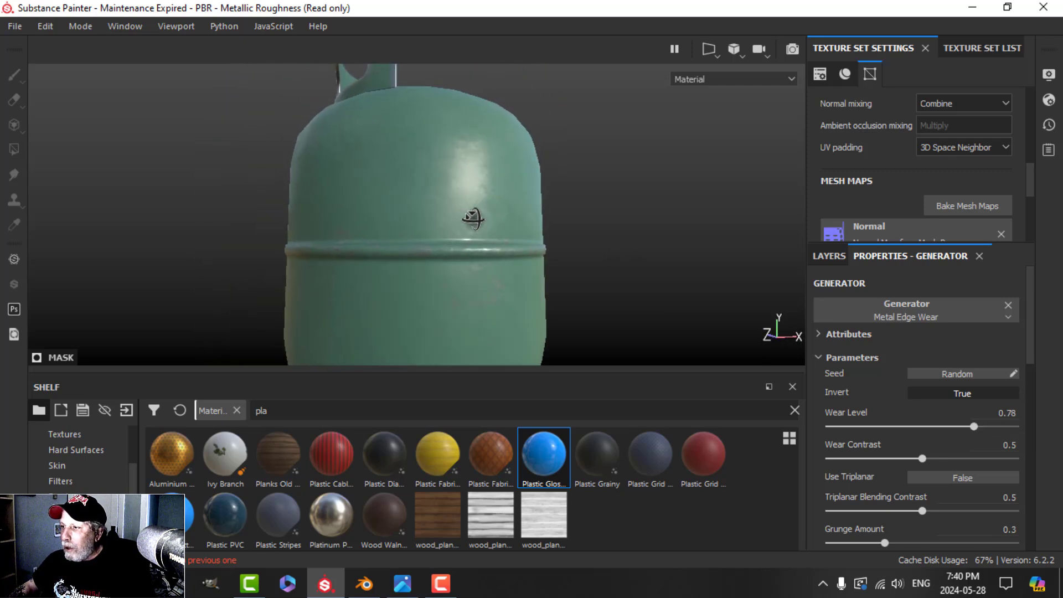
pyautogui.moveTo(556, 251)
pyautogui.keyDown('alt'); pyautogui.mouseDown(button='middle')
pyautogui.moveTo(546, 240)
pyautogui.moveTo(558, 266)
pyautogui.mouseUp(button='middle'); pyautogui.keyUp('alt')
pyautogui.keyDown('alt'); pyautogui.moveTo(567, 234); pyautogui.dragTo(571, 245); pyautogui.keyUp('alt')
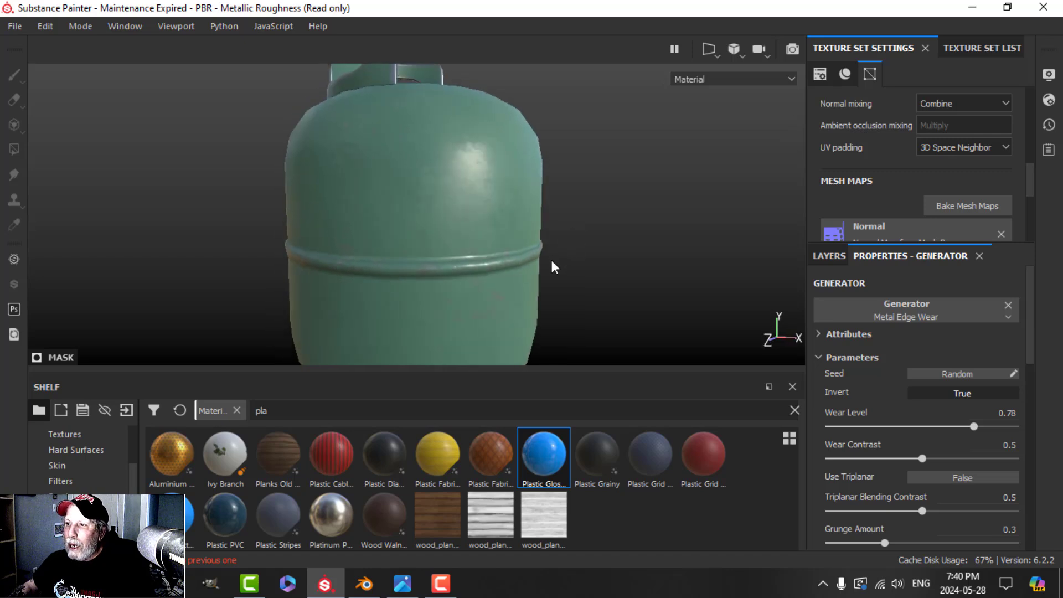
pyautogui.scroll(-3, 559, 266)
pyautogui.keyDown('alt'); pyautogui.moveTo(565, 265); pyautogui.dragTo(547, 244, button='middle'); pyautogui.keyUp('alt')
pyautogui.keyDown('alt'); pyautogui.moveTo(547, 244); pyautogui.dragTo(551, 259); pyautogui.keyUp('alt')
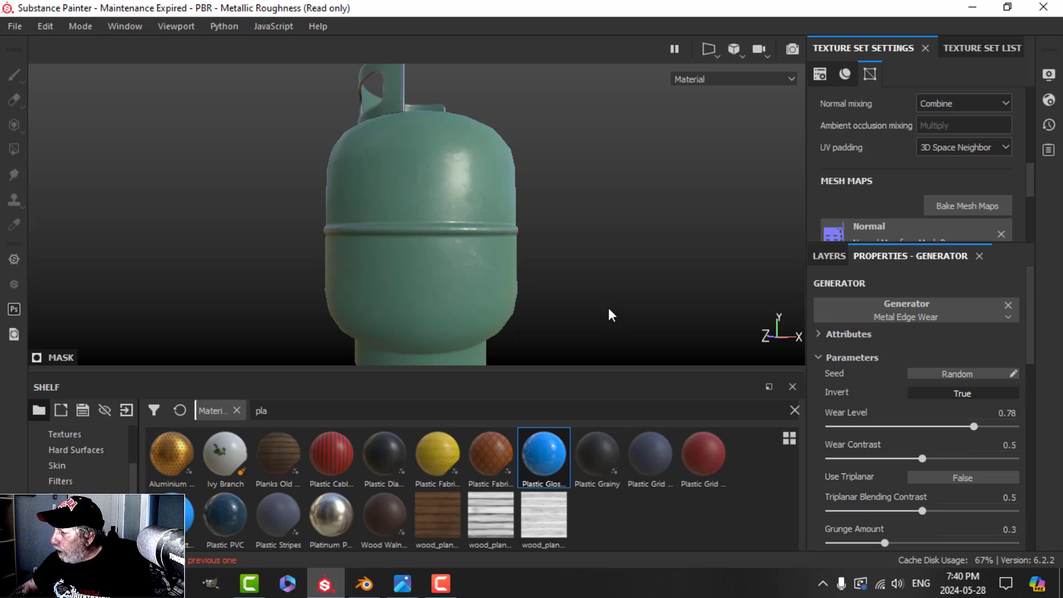
# - Set the Metal Edge Wear generator's grunge amount to 0.48 and check the wear around the tank's middle band
pyautogui.scroll(-1, 975, 473)
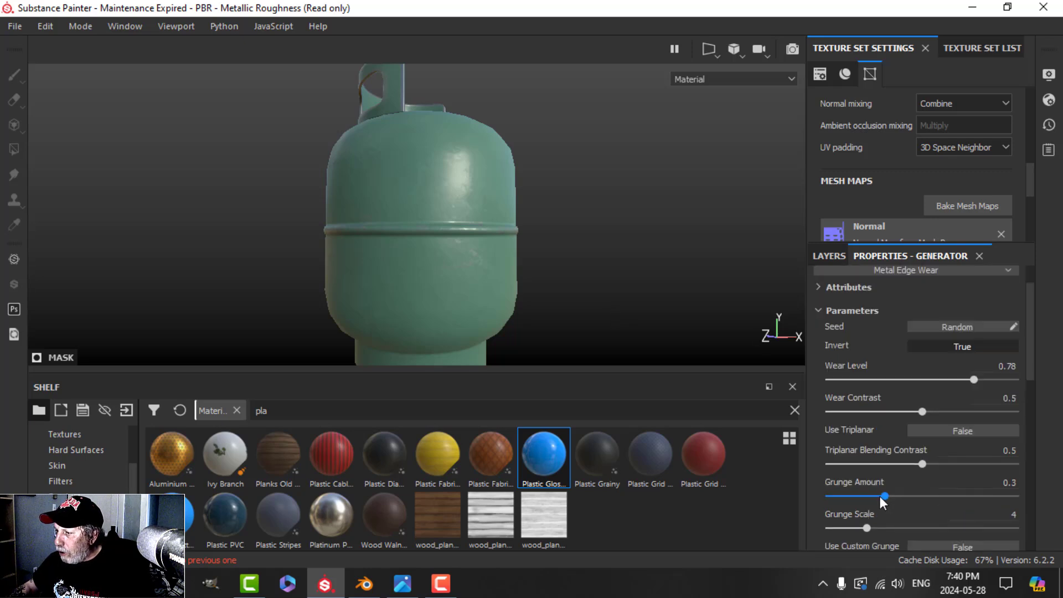
pyautogui.moveTo(885, 493); pyautogui.dragTo(919, 496)
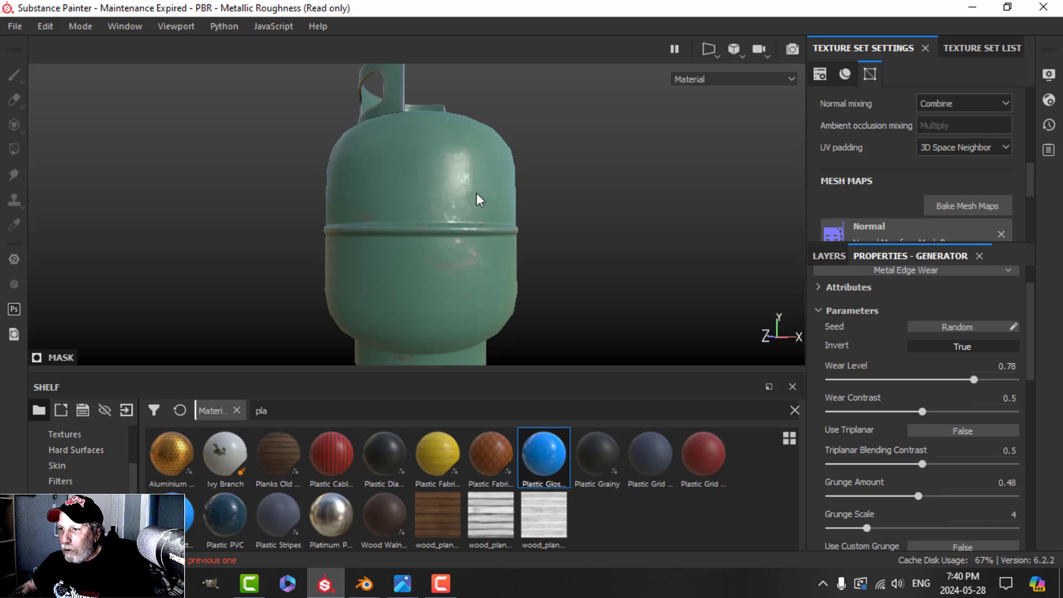
pyautogui.keyDown('alt'); pyautogui.moveTo(476, 199); pyautogui.dragTo(389, 230); pyautogui.keyUp('alt')
pyautogui.scroll(4, 451, 248)
pyautogui.keyDown('alt'); pyautogui.moveTo(476, 256); pyautogui.dragTo(498, 246); pyautogui.keyUp('alt')
pyautogui.scroll(6, 508, 261)
# - Enable the height channel on the Plastic Glossy Pure layer and set its height to 0.1
pyautogui.click(829, 255)
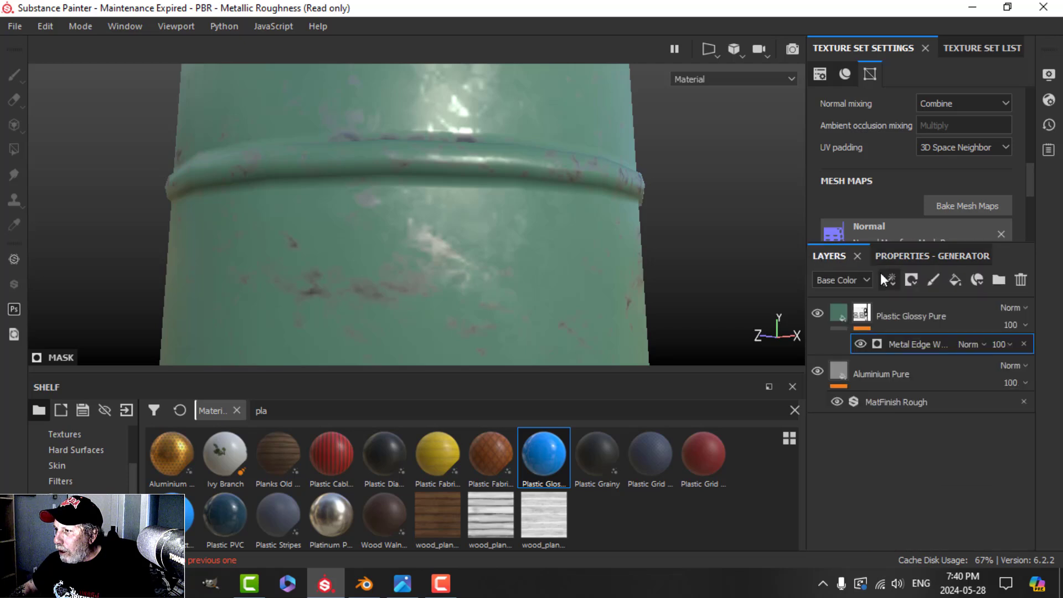
pyautogui.click(909, 258)
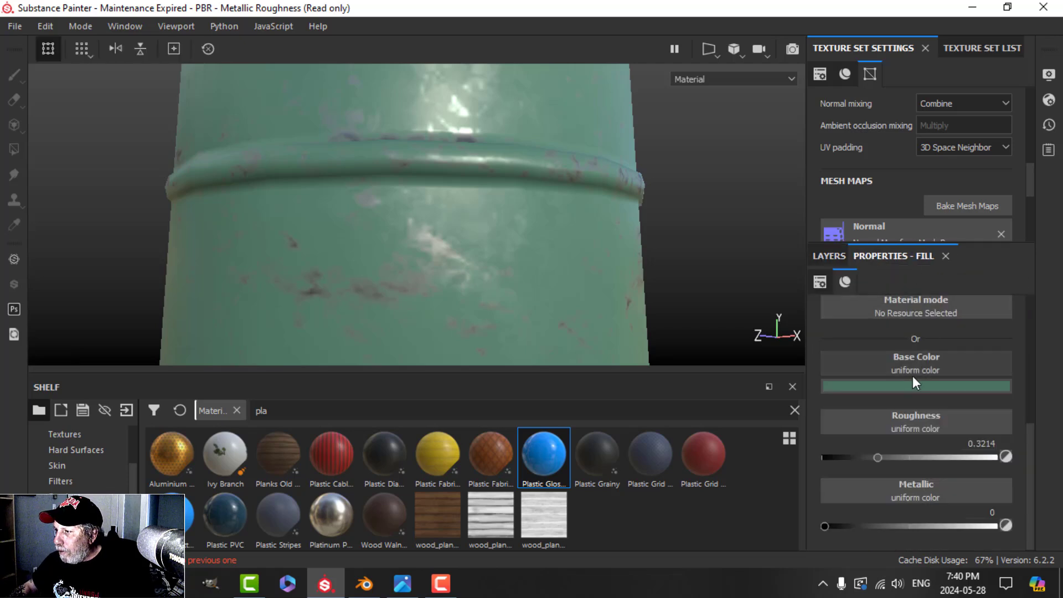
pyautogui.scroll(3, 908, 394)
pyautogui.click(885, 419)
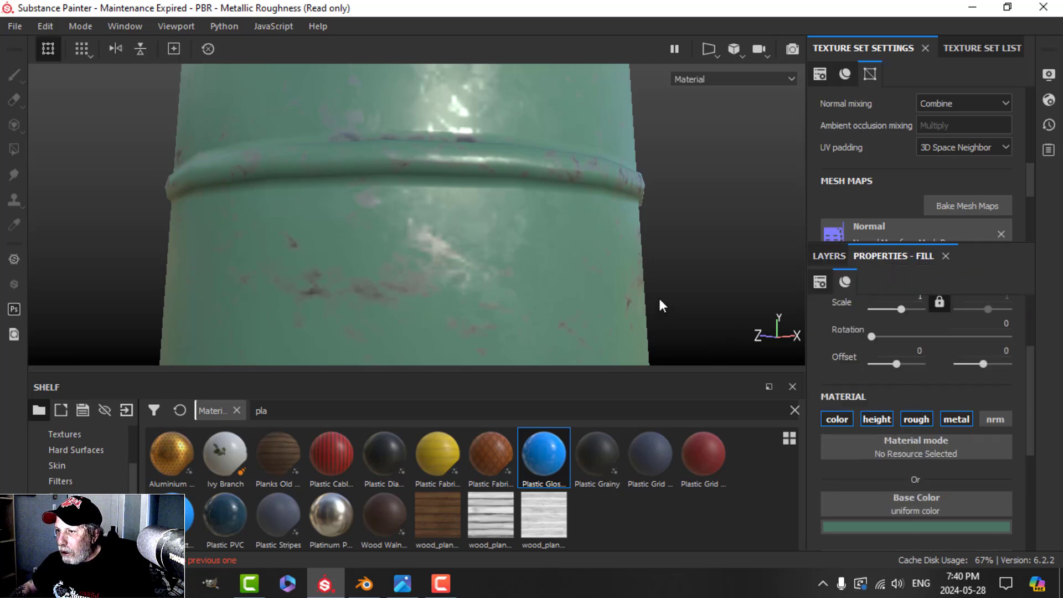
pyautogui.scroll(2, 659, 297)
pyautogui.scroll(1, 952, 400)
pyautogui.scroll(-5, 960, 443)
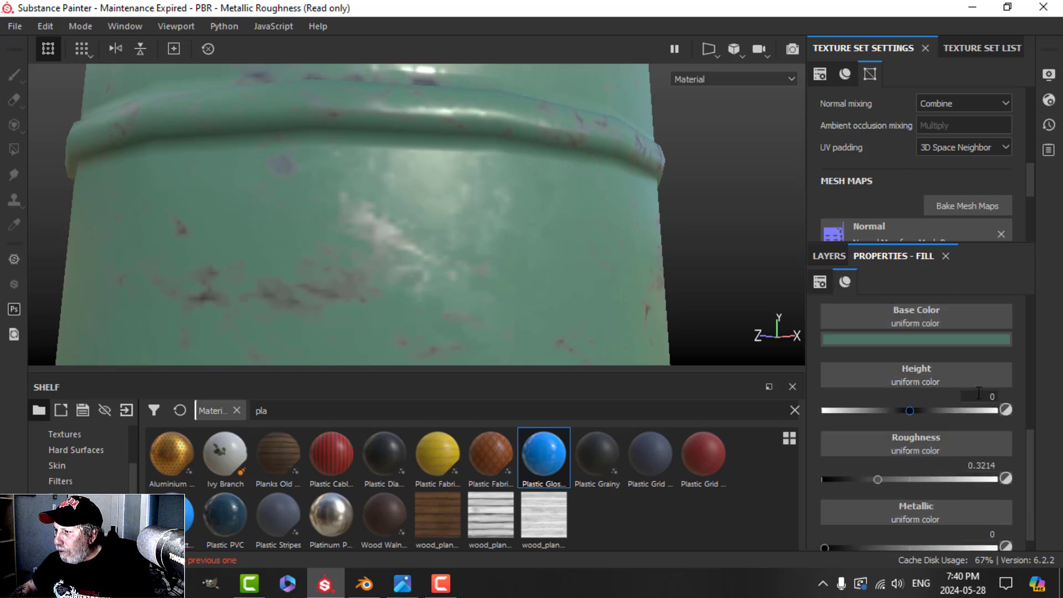
pyautogui.write('.')
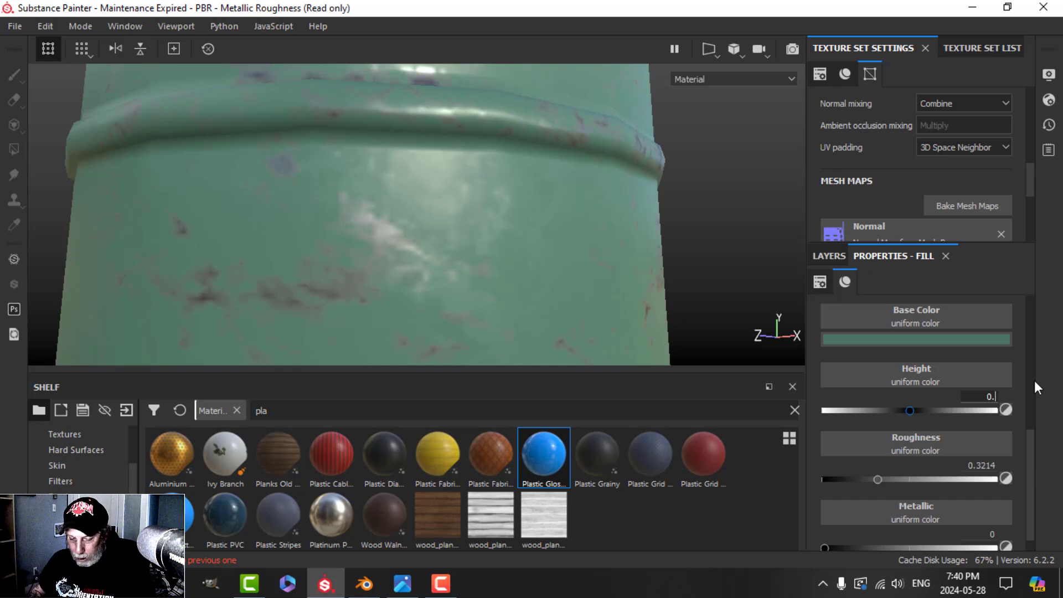
pyautogui.write('1')
pyautogui.press('Return')
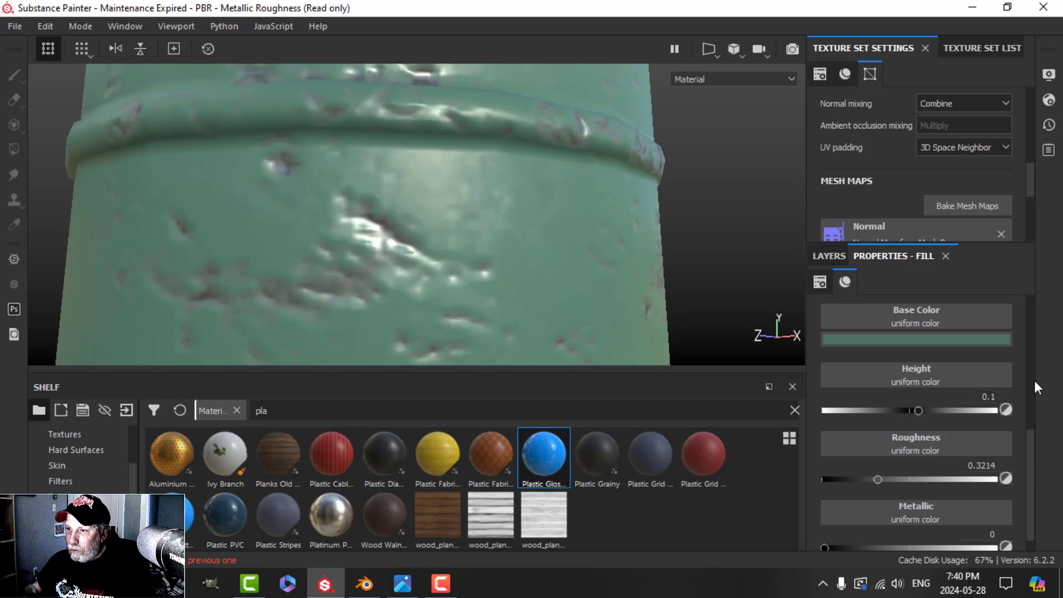
# - Set the Propane texture set's size to 2048 and check the chipped paint on the tank body
pyautogui.scroll(-5, 587, 227)
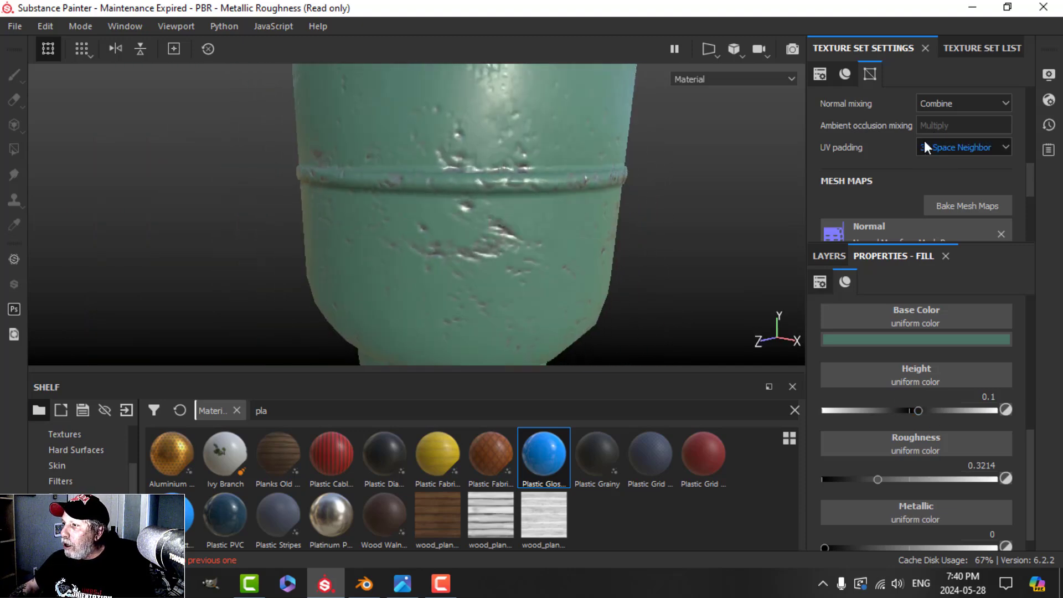
pyautogui.scroll(5, 915, 148)
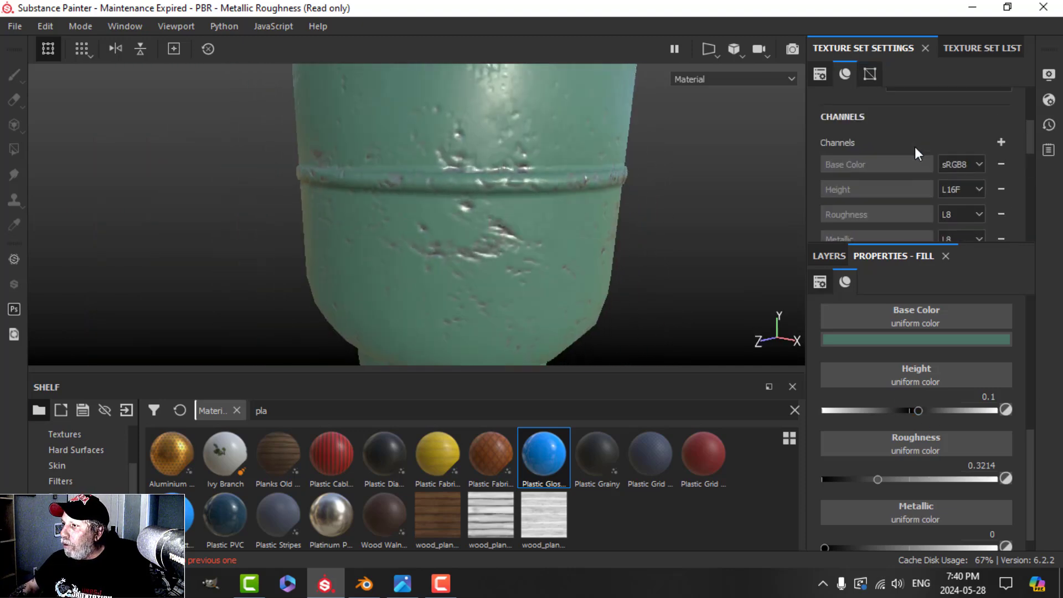
pyautogui.click(910, 200)
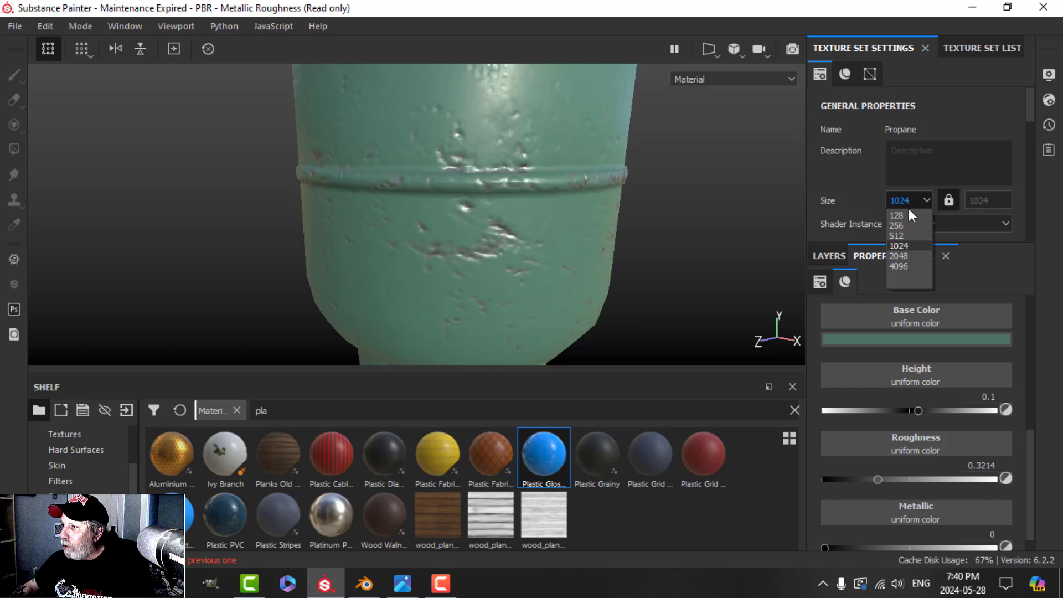
pyautogui.click(908, 257)
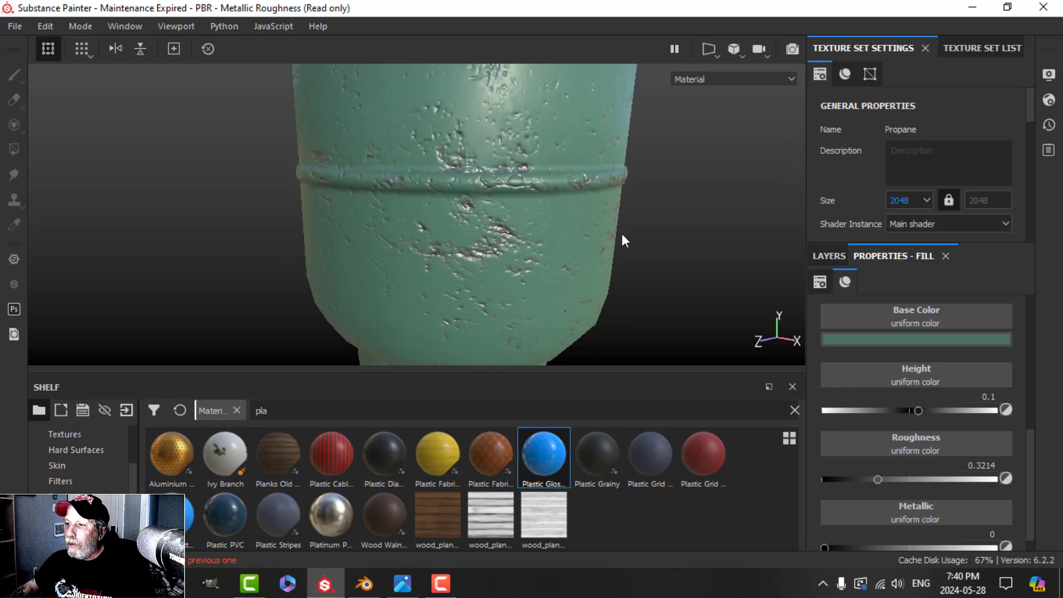
pyautogui.keyDown('alt'); pyautogui.moveTo(622, 234); pyautogui.dragTo(543, 235); pyautogui.keyUp('alt')
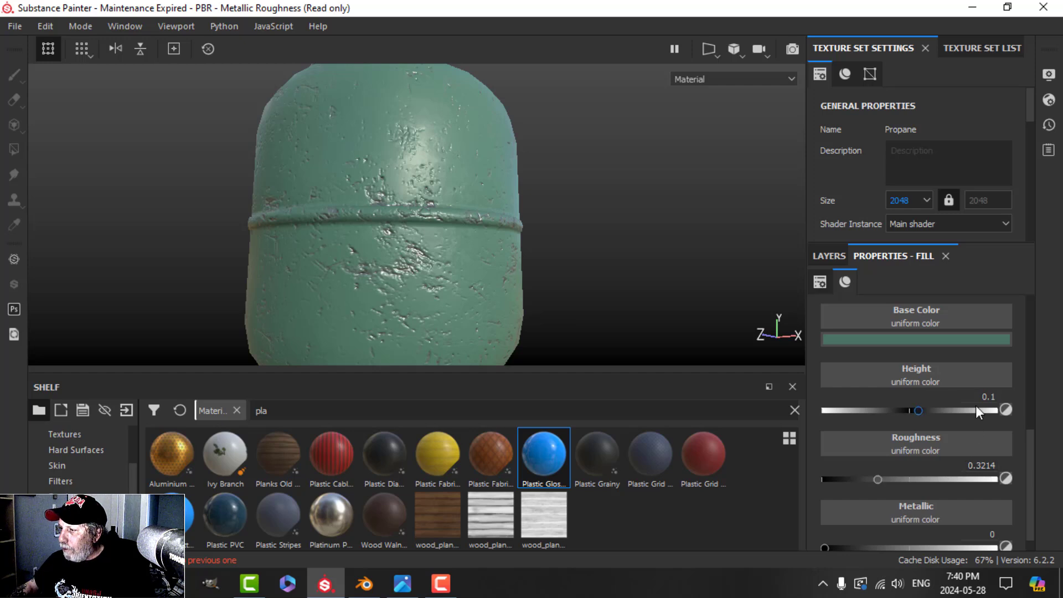
# - Reduce the Plastic Glossy Pure layer's height, trying 0.04 and settling on 0.03
pyautogui.write('0.04')
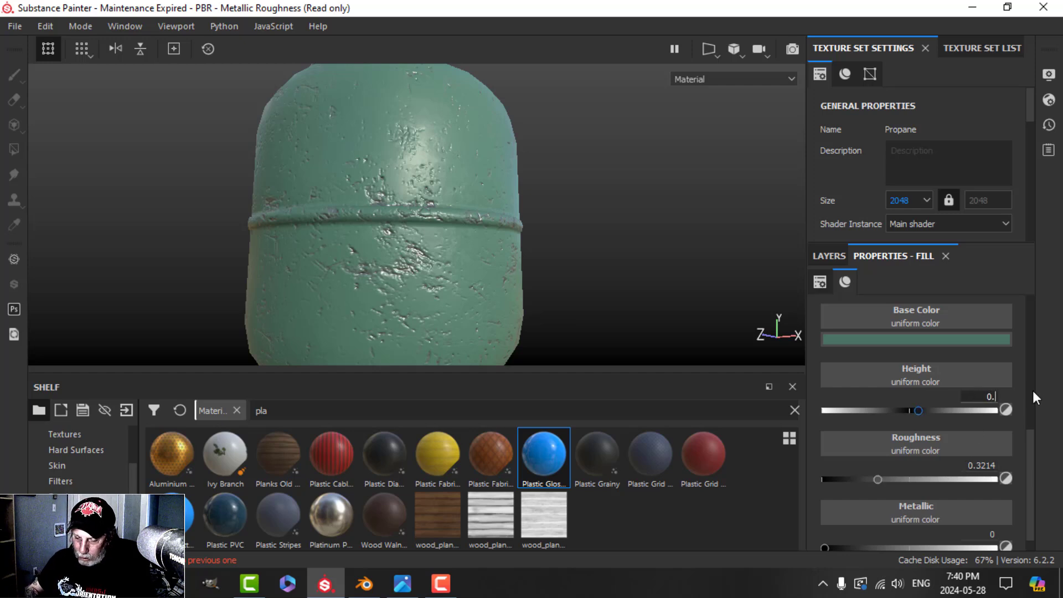
pyautogui.press('Return')
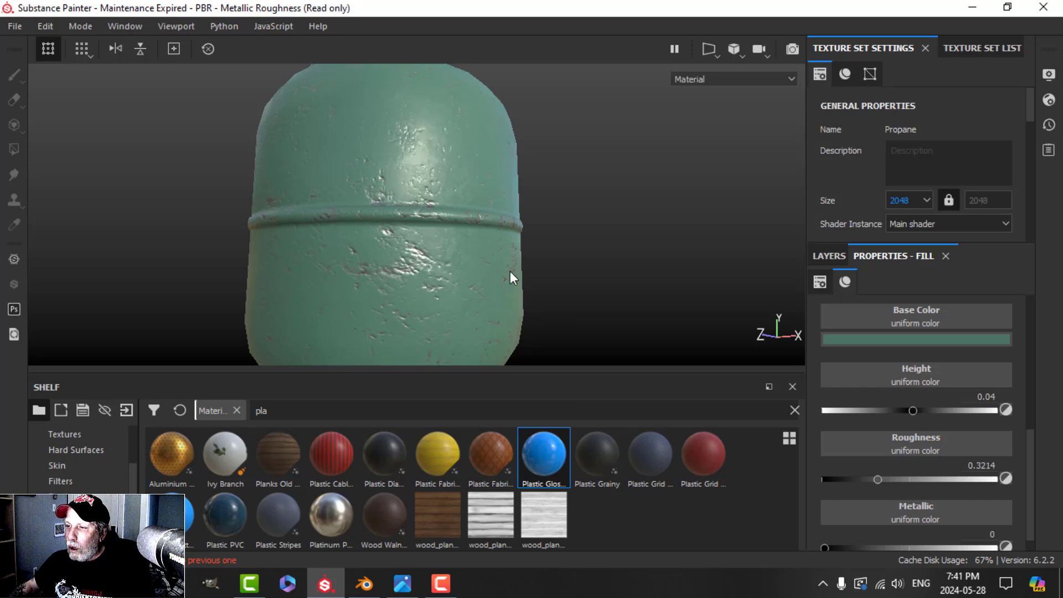
pyautogui.write('0.03')
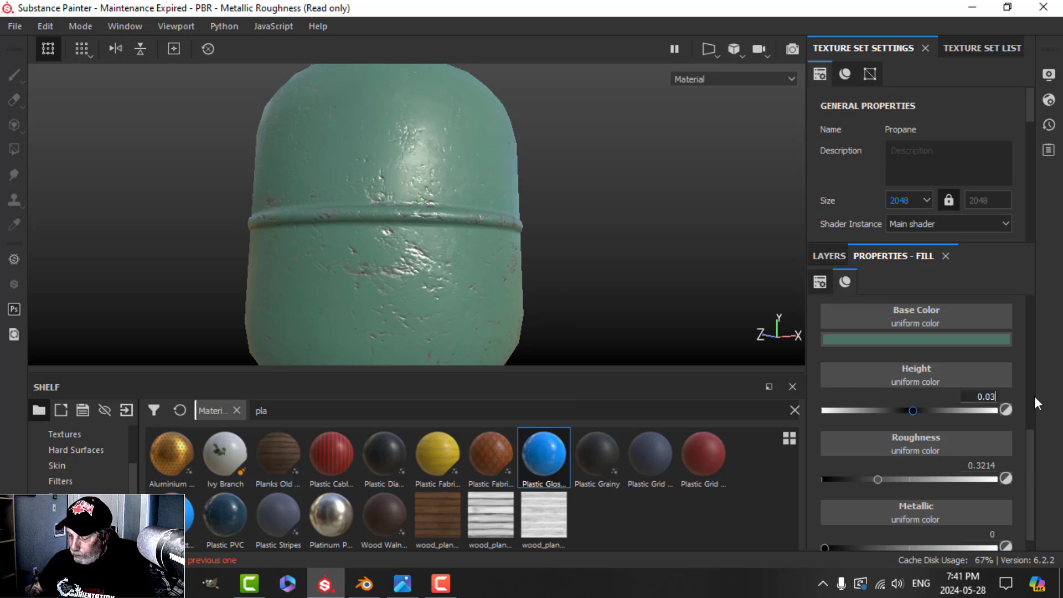
pyautogui.press('Return')
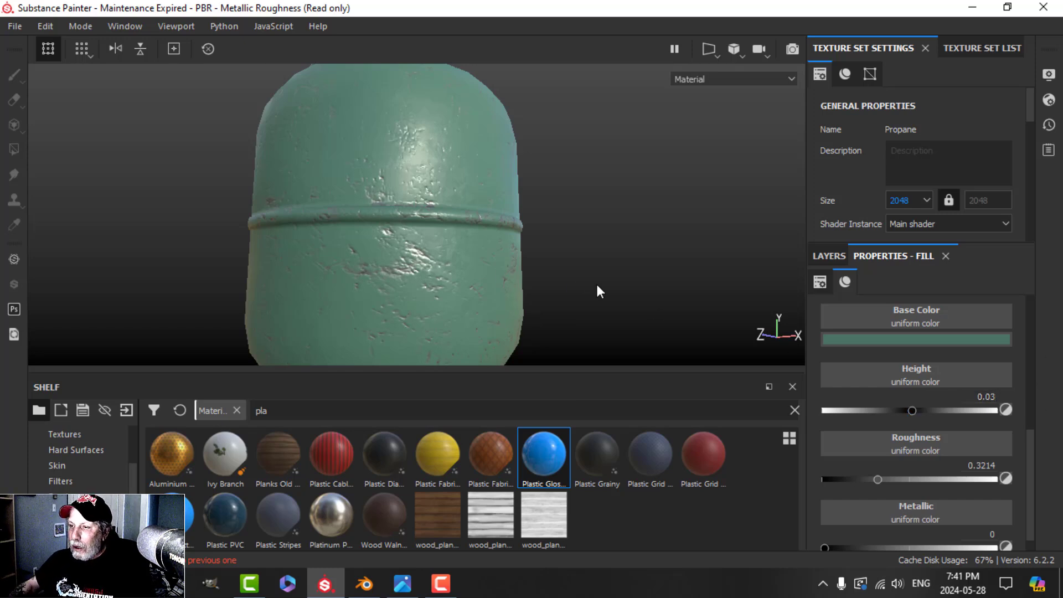
pyautogui.keyDown('alt'); pyautogui.moveTo(598, 290); pyautogui.dragTo(469, 216); pyautogui.keyUp('alt')
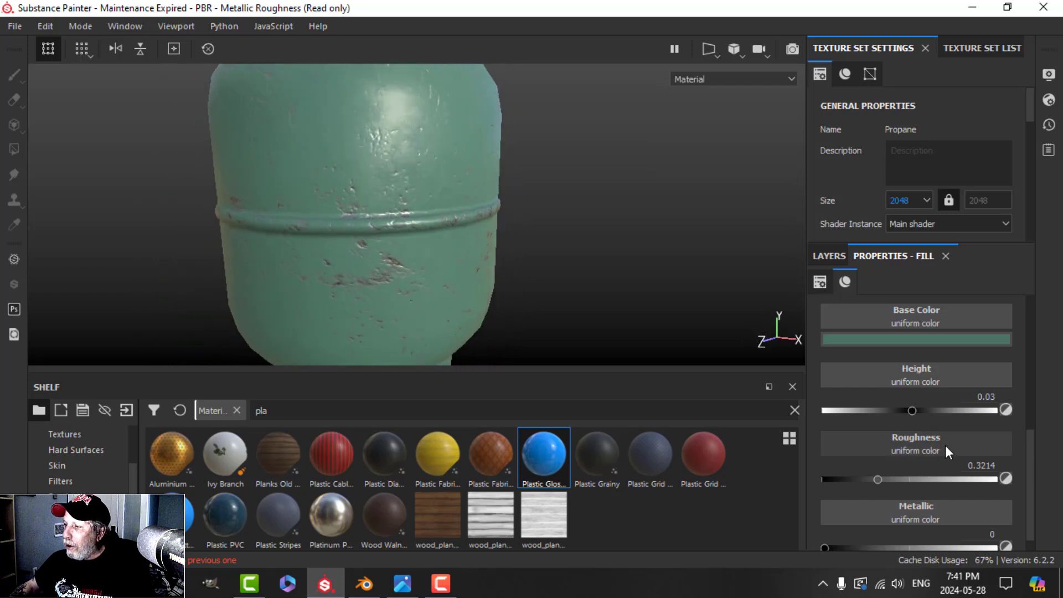
# - Set the wear level of the Metal Edge Wear generator on the Plastic Glossy Pure mask to 0.7
pyautogui.click(829, 256)
pyautogui.click(867, 312)
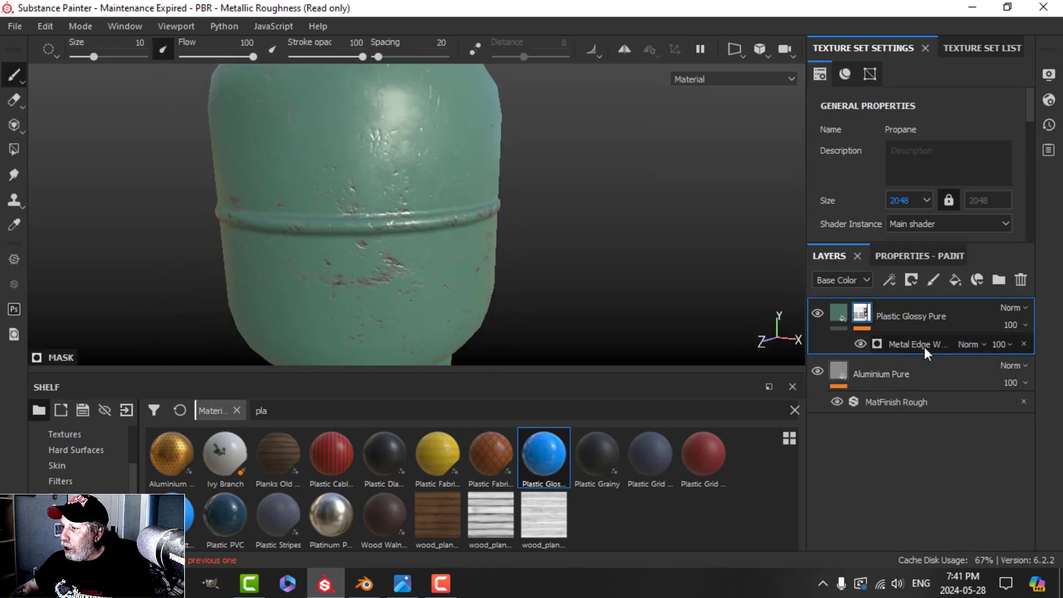
pyautogui.click(925, 346)
pyautogui.click(911, 256)
pyautogui.moveTo(973, 380); pyautogui.dragTo(959, 380)
# - Examine the paint wear on the tank's handle, shoulder and body from several angles
pyautogui.scroll(-4, 467, 293)
pyautogui.keyDown('alt'); pyautogui.moveTo(446, 181); pyautogui.dragTo(486, 278, button='middle'); pyautogui.keyUp('alt')
pyautogui.scroll(3, 384, 259)
pyautogui.keyDown('alt'); pyautogui.moveTo(375, 236); pyautogui.dragTo(416, 294); pyautogui.keyUp('alt')
pyautogui.scroll(3, 474, 287)
pyautogui.scroll(-4, 481, 303)
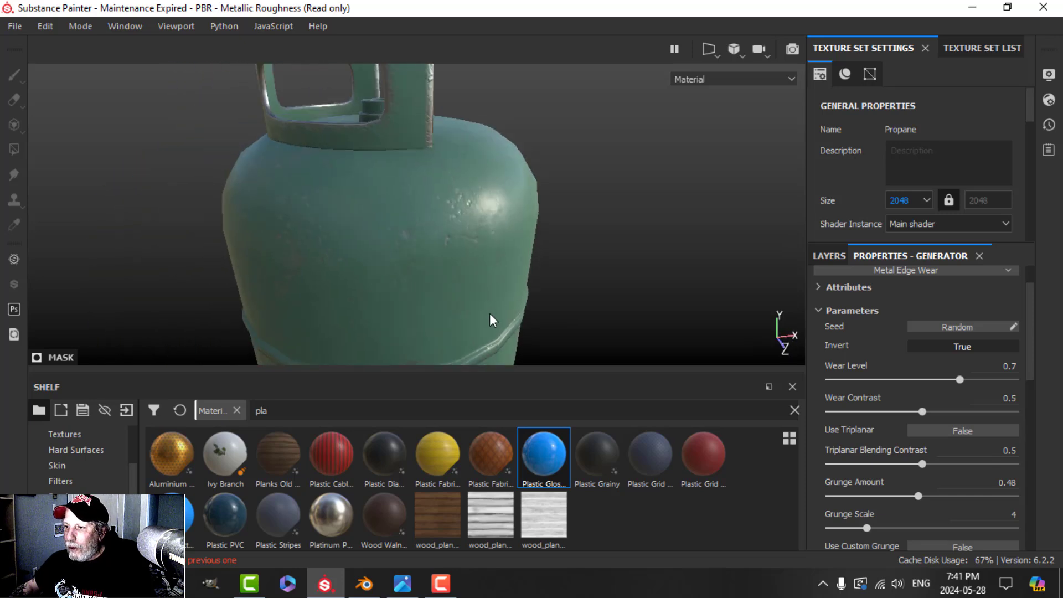
pyautogui.keyDown('alt'); pyautogui.moveTo(491, 338); pyautogui.dragTo(504, 287, button='middle'); pyautogui.keyUp('alt')
pyautogui.scroll(-2, 504, 287)
pyautogui.keyDown('alt'); pyautogui.moveTo(508, 284); pyautogui.dragTo(531, 308); pyautogui.keyUp('alt')
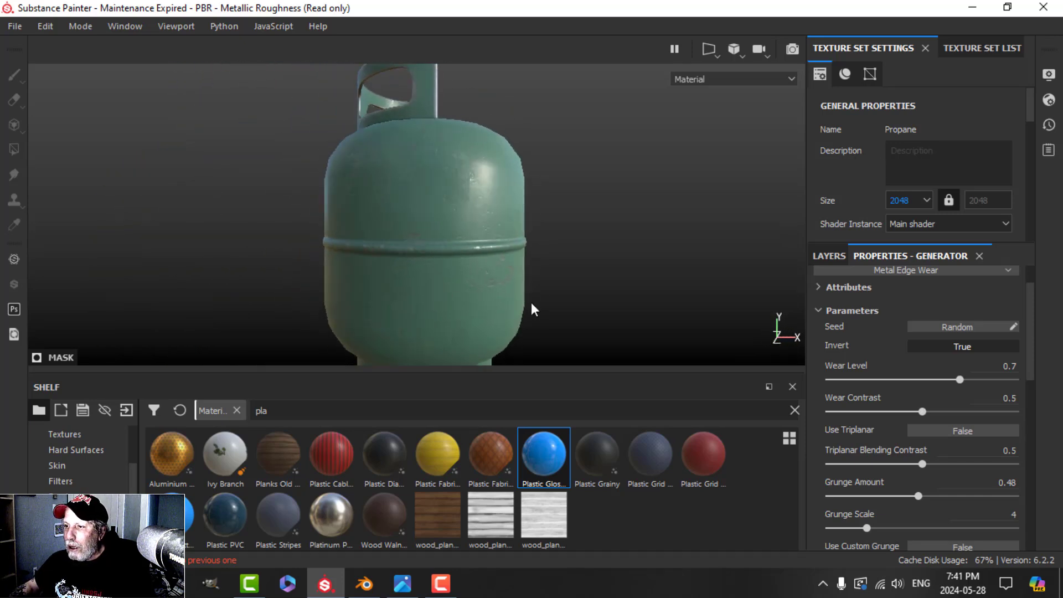
pyautogui.keyDown('alt'); pyautogui.moveTo(532, 308); pyautogui.dragTo(540, 276, button='middle'); pyautogui.keyUp('alt')
# - Switch the viewport to orthographic projection and frame the tank body
pyautogui.click(734, 48)
pyautogui.click(775, 90)
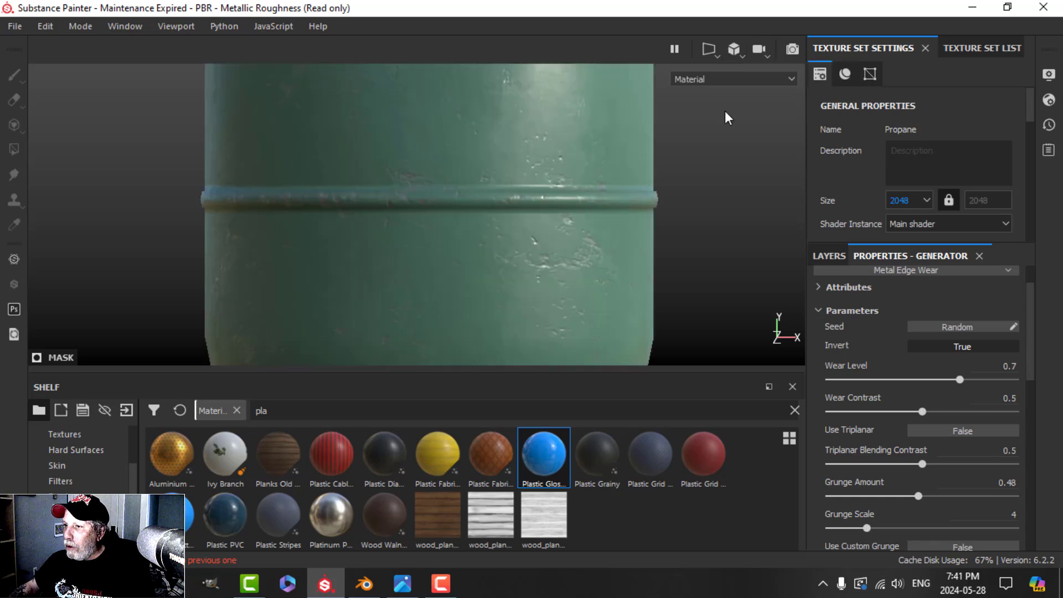
pyautogui.scroll(-3, 567, 231)
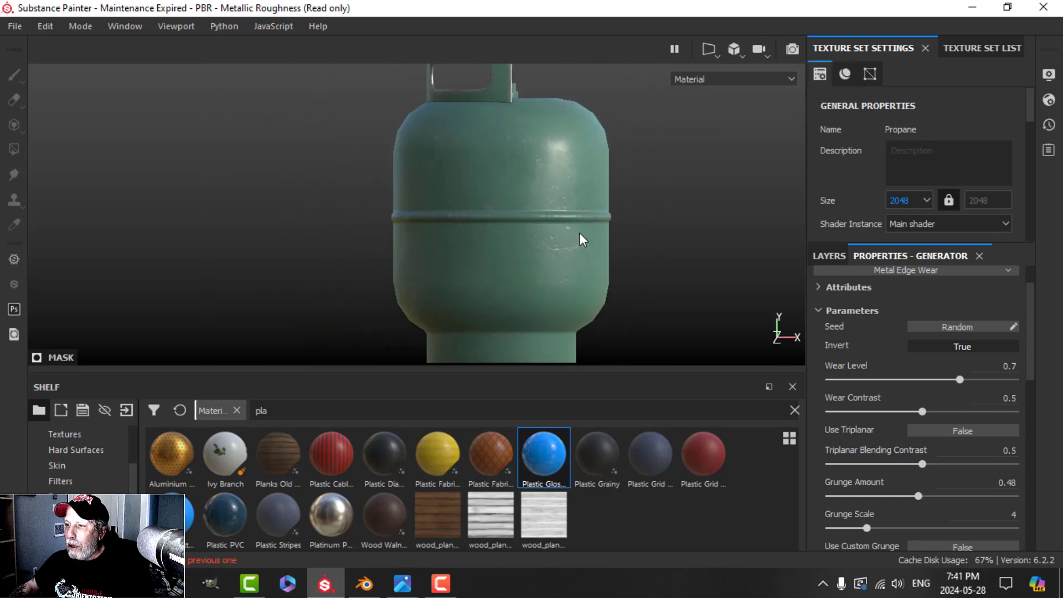
pyautogui.keyDown('alt'); pyautogui.moveTo(579, 232); pyautogui.dragTo(396, 211, button='middle'); pyautogui.keyUp('alt')
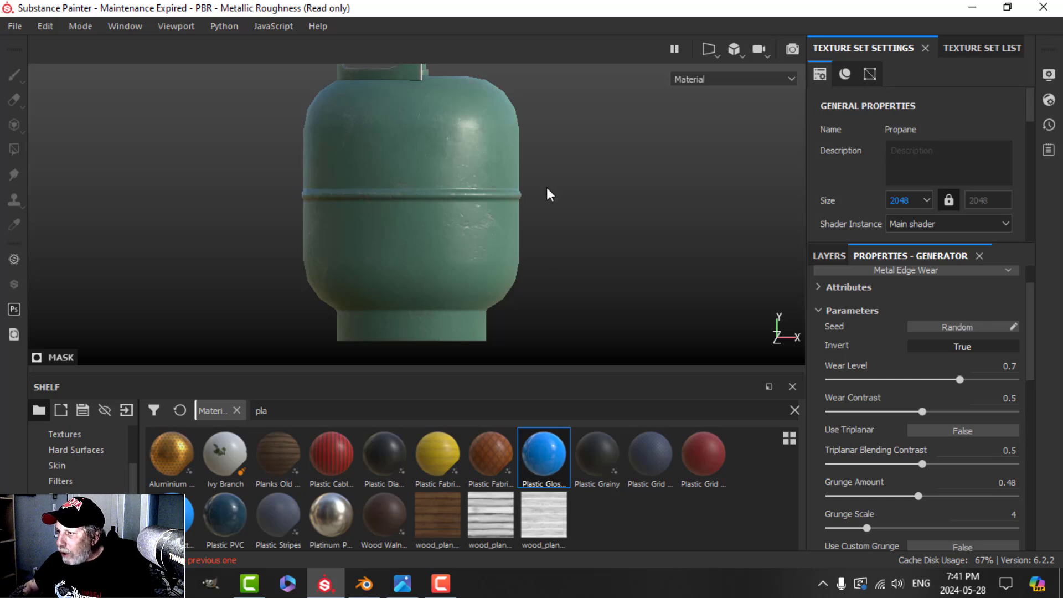
# - Add a paint effect above the Metal Edge Wear generator on the Plastic Glossy Pure mask
pyautogui.click(830, 255)
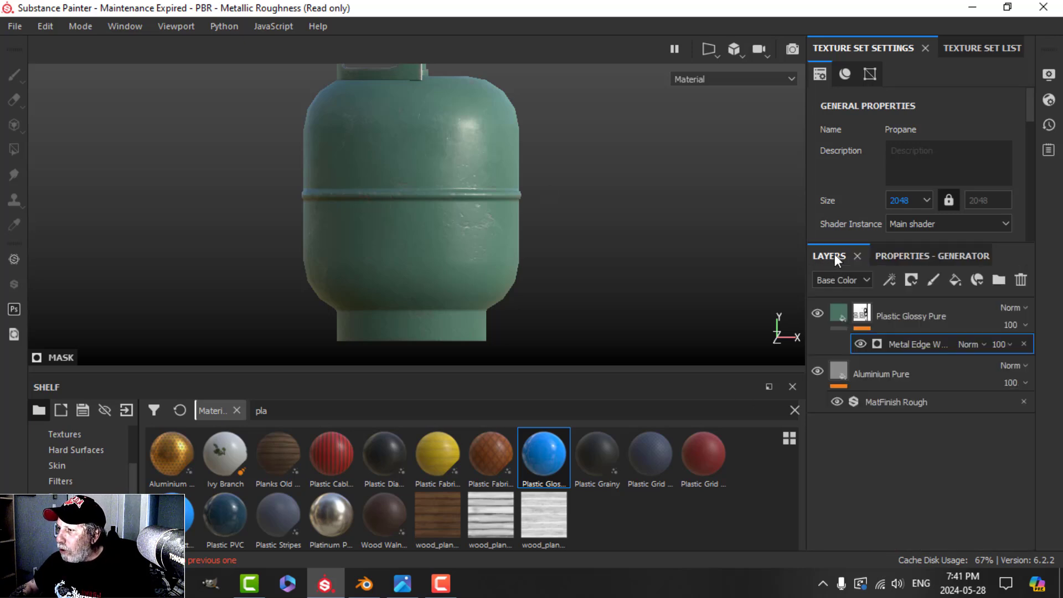
pyautogui.click(889, 275)
pyautogui.click(913, 319)
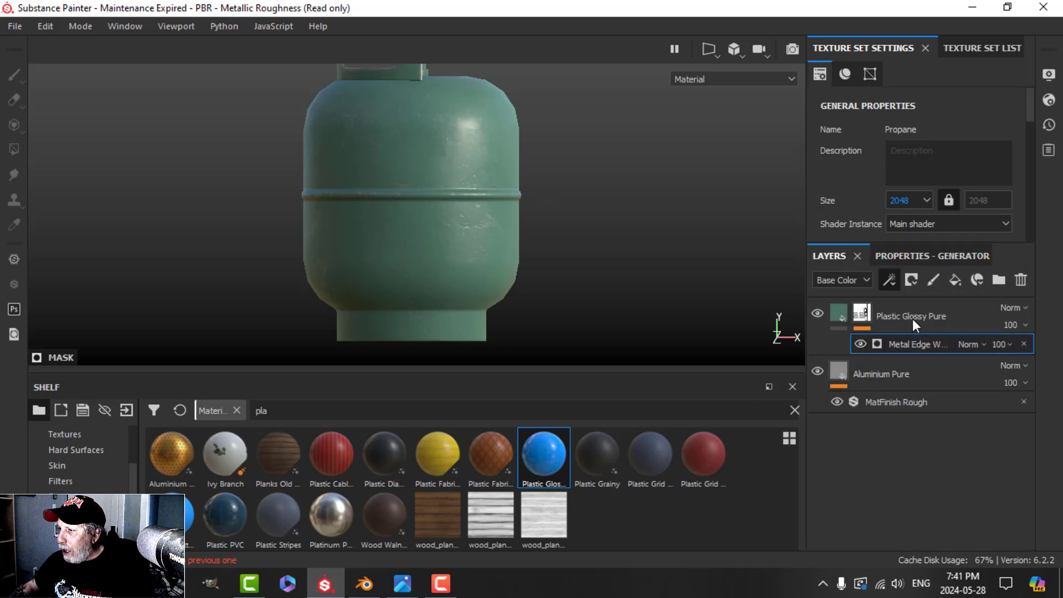
# - Search the shelf's alphas for "sq" and choose the solid Square Rect alpha for the brush
pyautogui.scroll(-1, 69, 487)
pyautogui.click(63, 481)
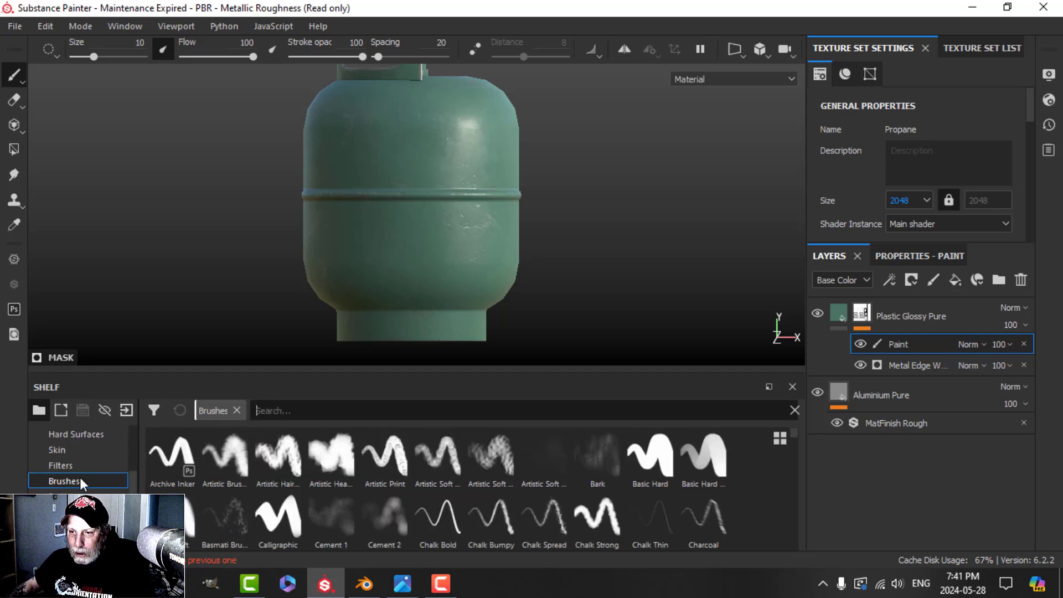
pyautogui.scroll(3, 81, 473)
pyautogui.click(65, 466)
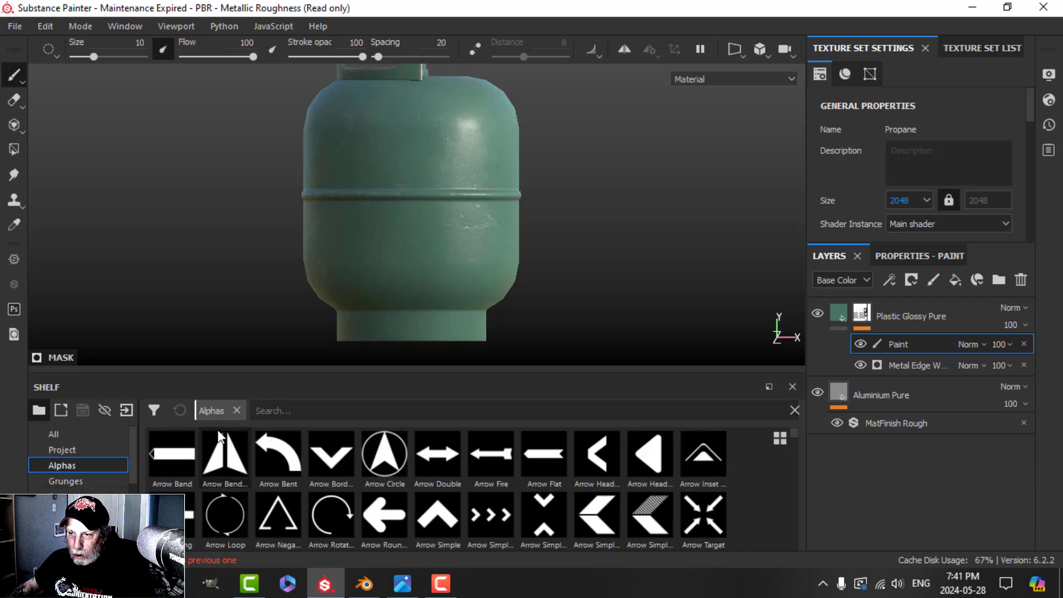
pyautogui.click(294, 411)
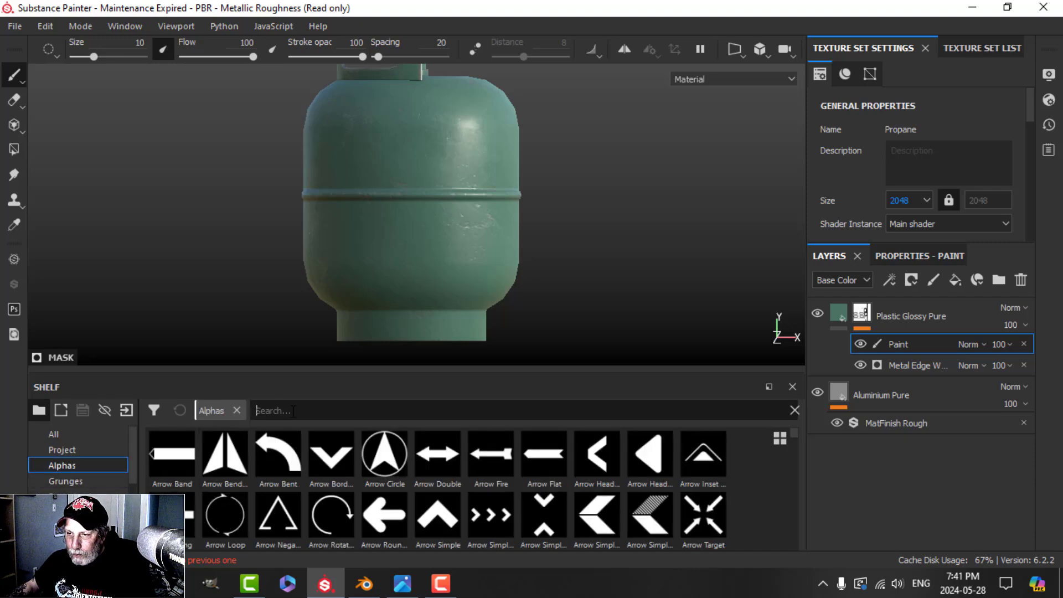
pyautogui.write('sd')
pyautogui.press('BackSpace')
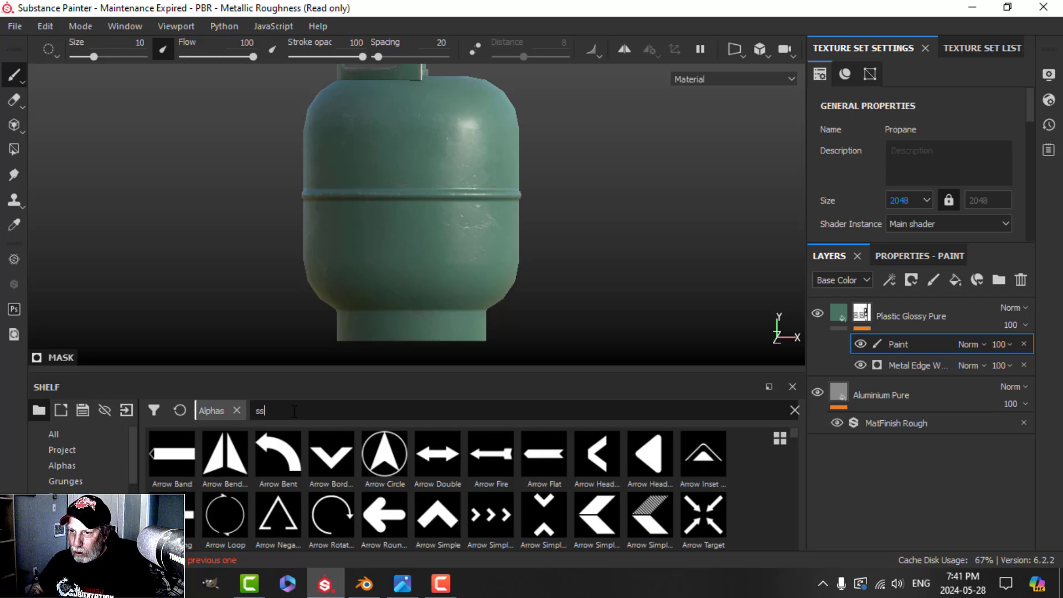
pyautogui.write('q')
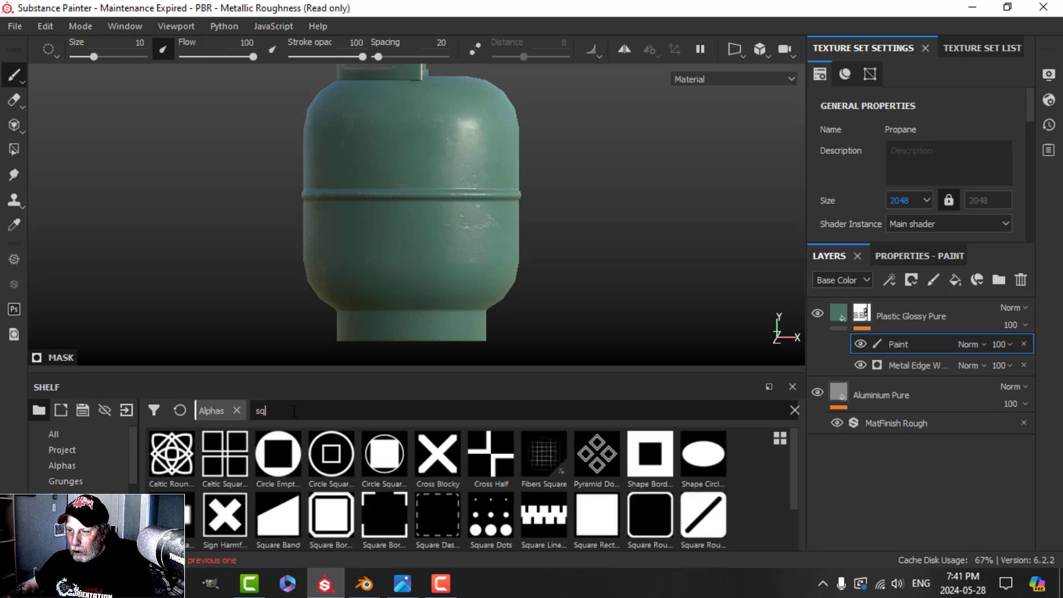
pyautogui.click(597, 514)
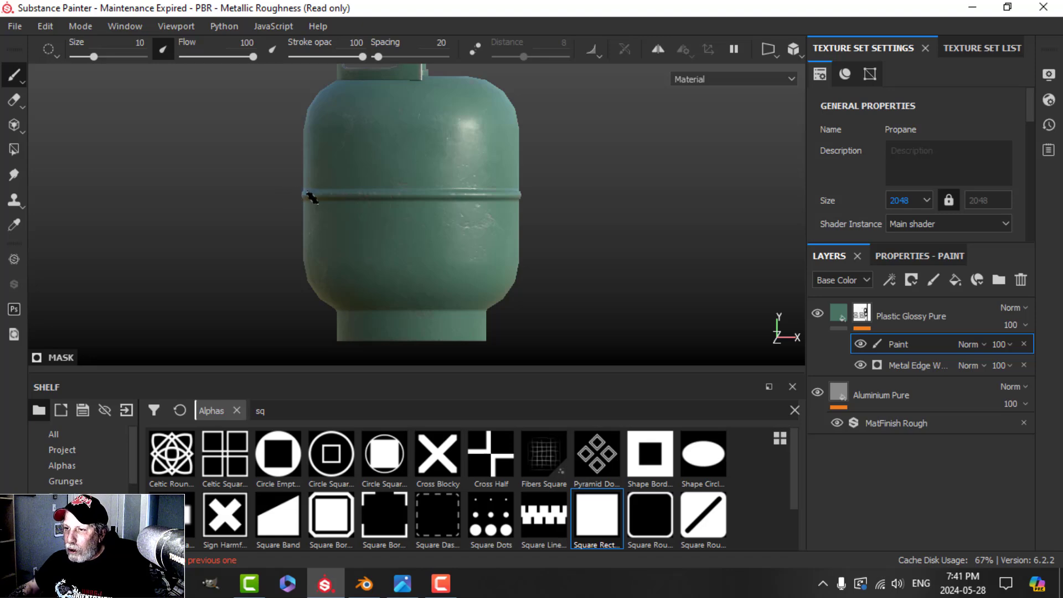
# - Try to mask out the green paint along the tank's middle band with one straight horizontal stroke, and undo it
pyautogui.click(290, 196)
pyautogui.keyDown('shift'); pyautogui.click(577, 196); pyautogui.keyUp('shift')
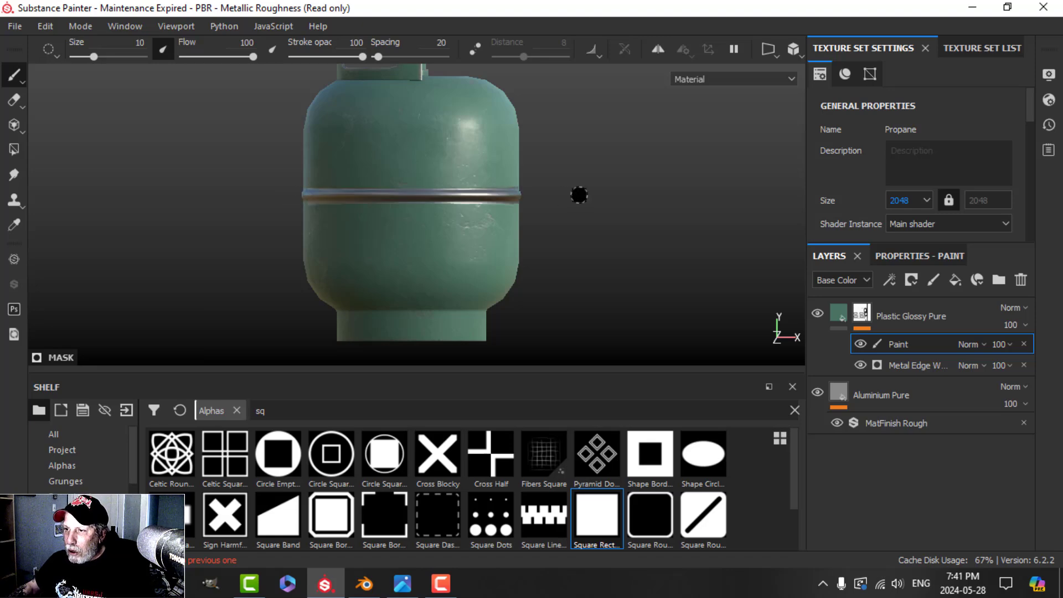
pyautogui.scroll(-2, 535, 227)
pyautogui.scroll(3, 531, 228)
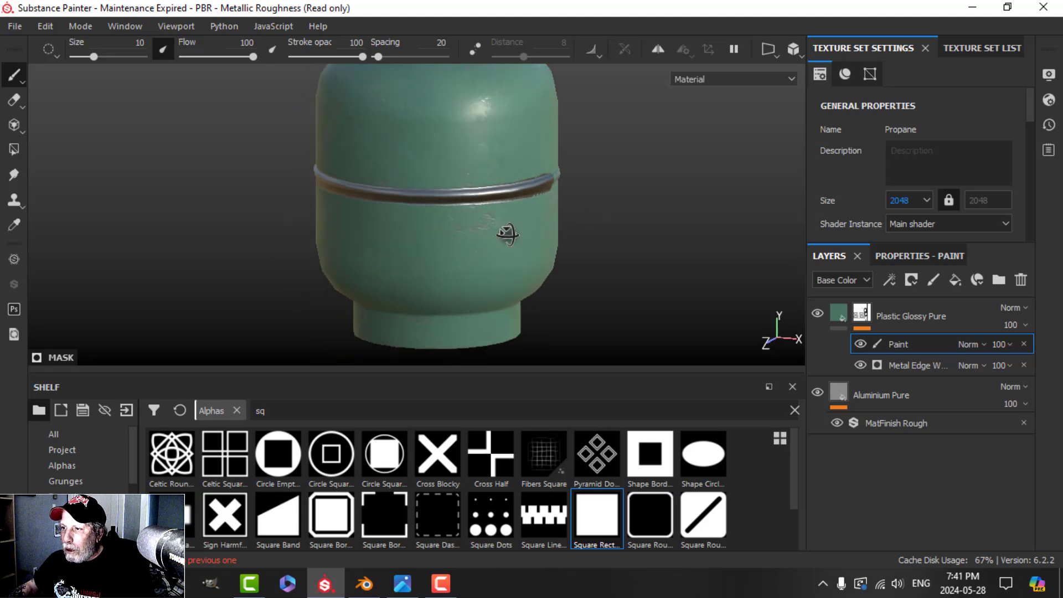
pyautogui.keyDown('alt'); pyautogui.moveTo(503, 237); pyautogui.dragTo(389, 230); pyautogui.keyUp('alt')
pyautogui.hotkey('ctrl', 'z')
pyautogui.scroll(-2, 534, 247)
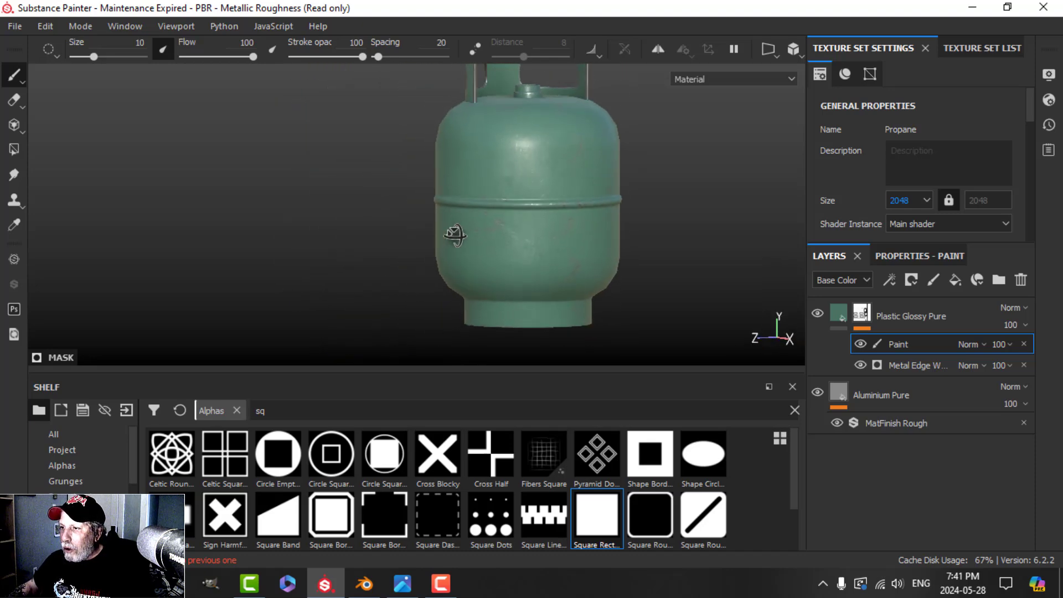
# - Turn on brush symmetry and switch it to radial symmetry around the Y axis
pyautogui.keyDown('alt'); pyautogui.moveTo(454, 234); pyautogui.dragTo(550, 232); pyautogui.keyUp('alt')
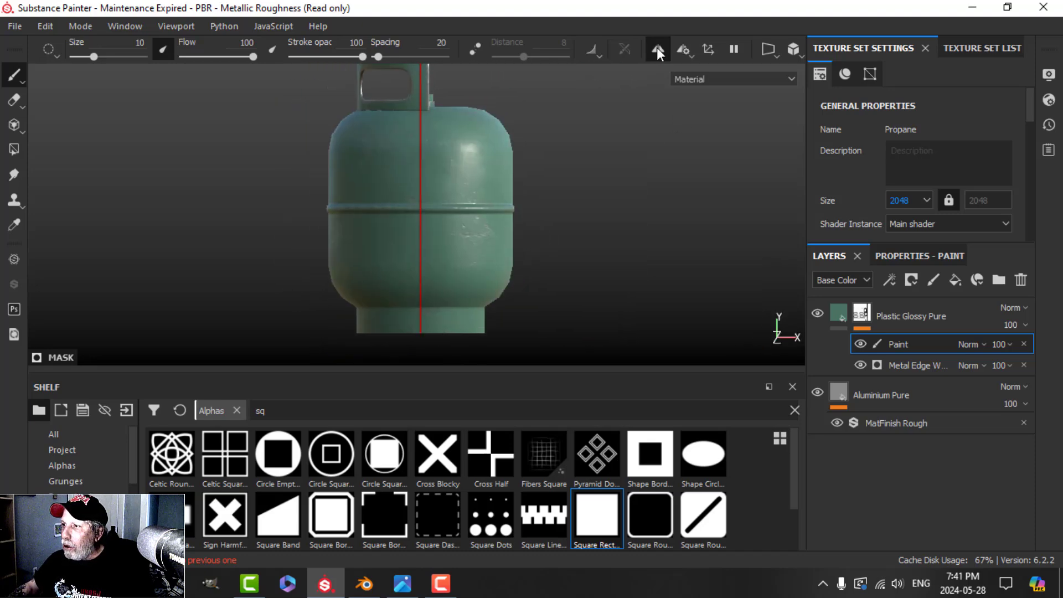
pyautogui.click(682, 51)
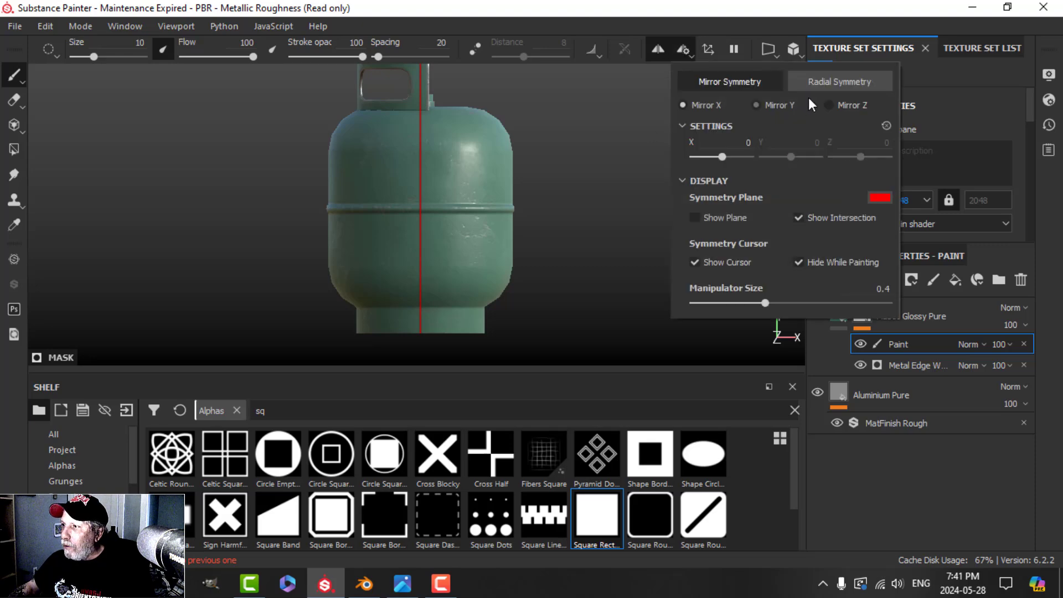
pyautogui.click(819, 80)
pyautogui.click(756, 105)
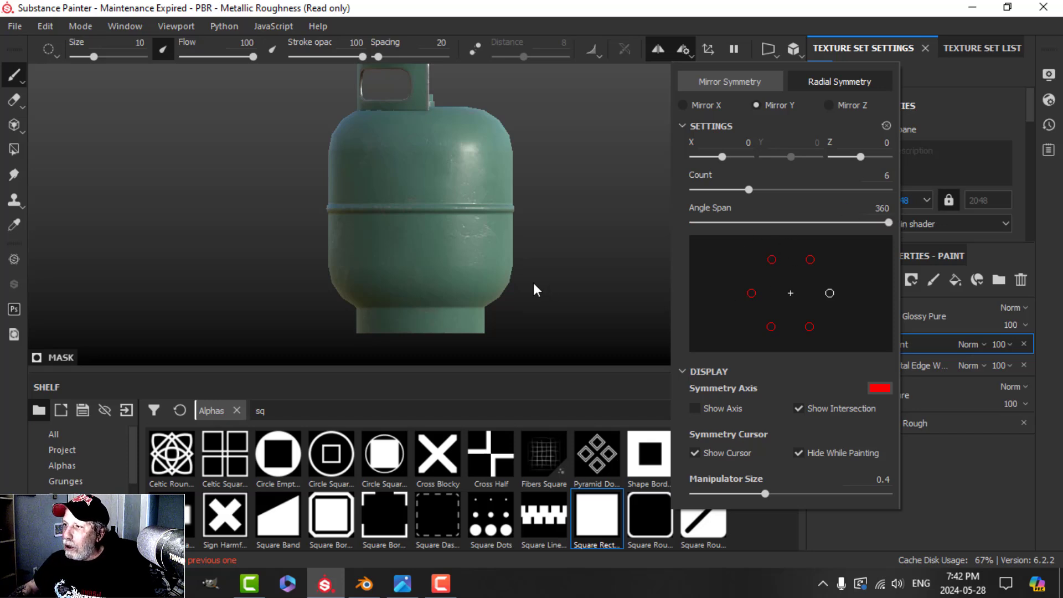
pyautogui.click(748, 10)
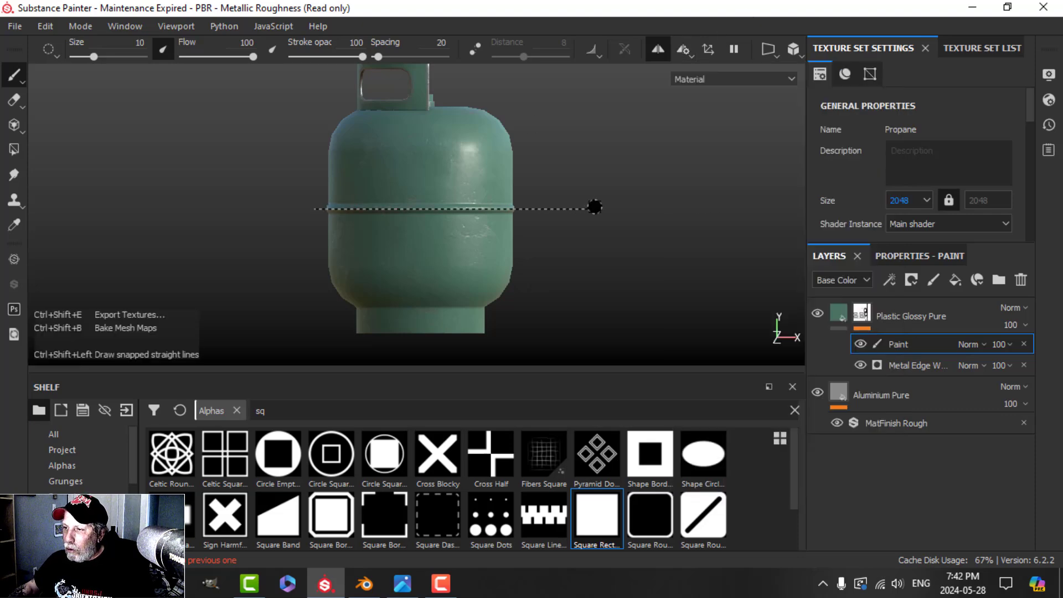
# - Try to mask out the green paint along the middle band with a straight horizontal stroke under radial symmetry, and undo it
pyautogui.keyDown('shift'); pyautogui.click(594, 207); pyautogui.keyUp('shift')
pyautogui.scroll(-2, 586, 213)
pyautogui.scroll(4, 634, 210)
pyautogui.moveTo(634, 210)
pyautogui.keyDown('alt'); pyautogui.mouseDown()
pyautogui.moveTo(330, 228)
pyautogui.moveTo(244, 214)
pyautogui.moveTo(559, 223)
pyautogui.moveTo(516, 201)
pyautogui.moveTo(493, 210)
pyautogui.mouseUp(); pyautogui.keyUp('alt')
pyautogui.scroll(3, 510, 228)
pyautogui.hotkey('ctrl', 'z')
pyautogui.moveTo(558, 240)
pyautogui.keyDown('alt'); pyautogui.mouseDown()
pyautogui.moveTo(539, 201)
pyautogui.moveTo(563, 231)
pyautogui.mouseUp(); pyautogui.keyUp('alt')
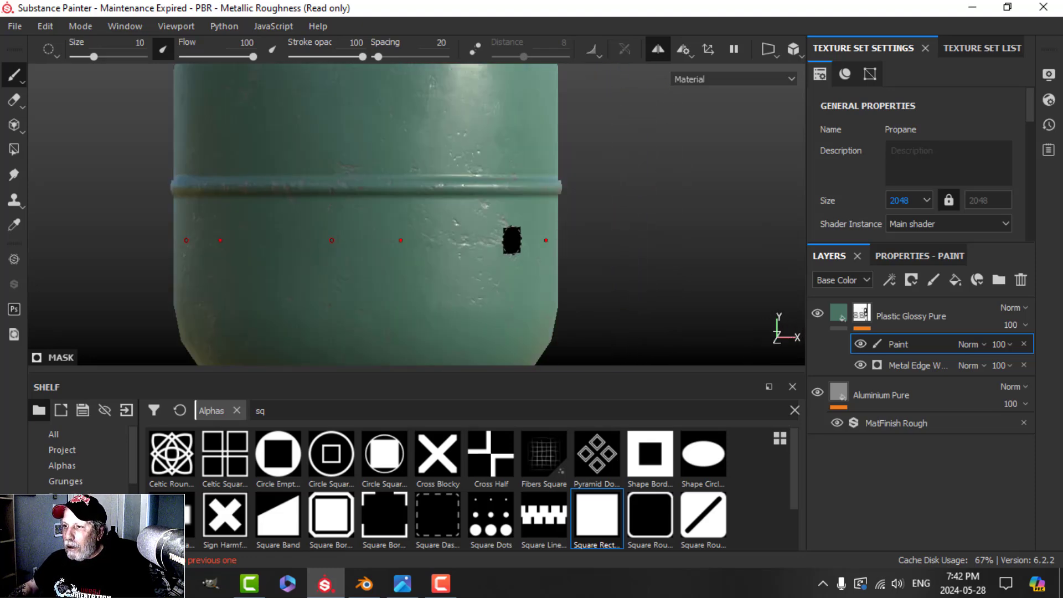
# - Reduce the square brush to size 6.46 and set size jitter to 64, flow jitter to 35, angle jitter to 72 and position jitter to 41
pyautogui.scroll(-3, 512, 240)
pyautogui.keyDown('alt'); pyautogui.moveTo(264, 220); pyautogui.dragTo(373, 212, button='middle'); pyautogui.keyUp('alt')
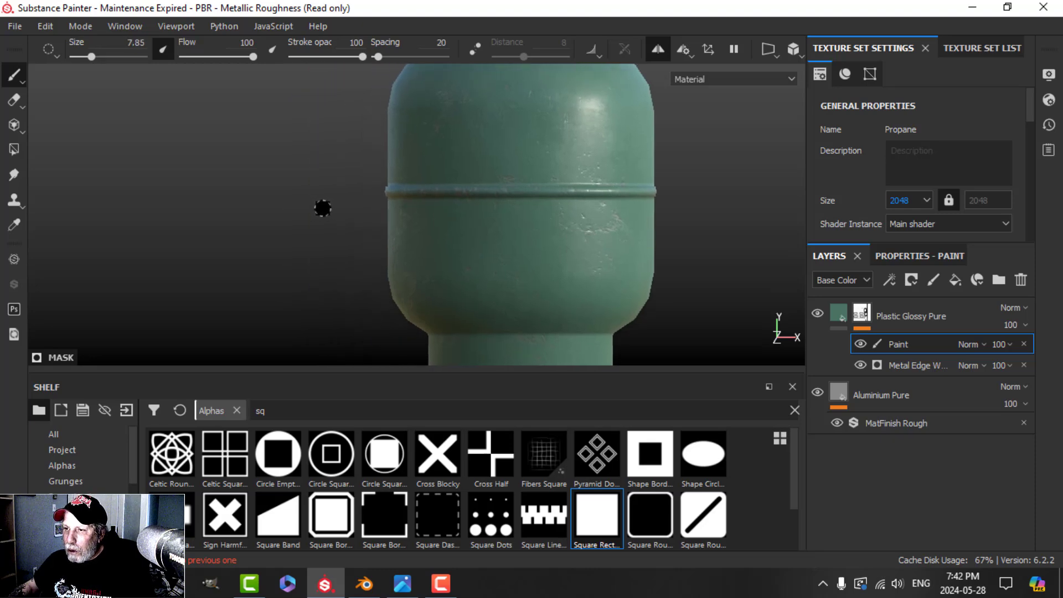
pyautogui.click(904, 255)
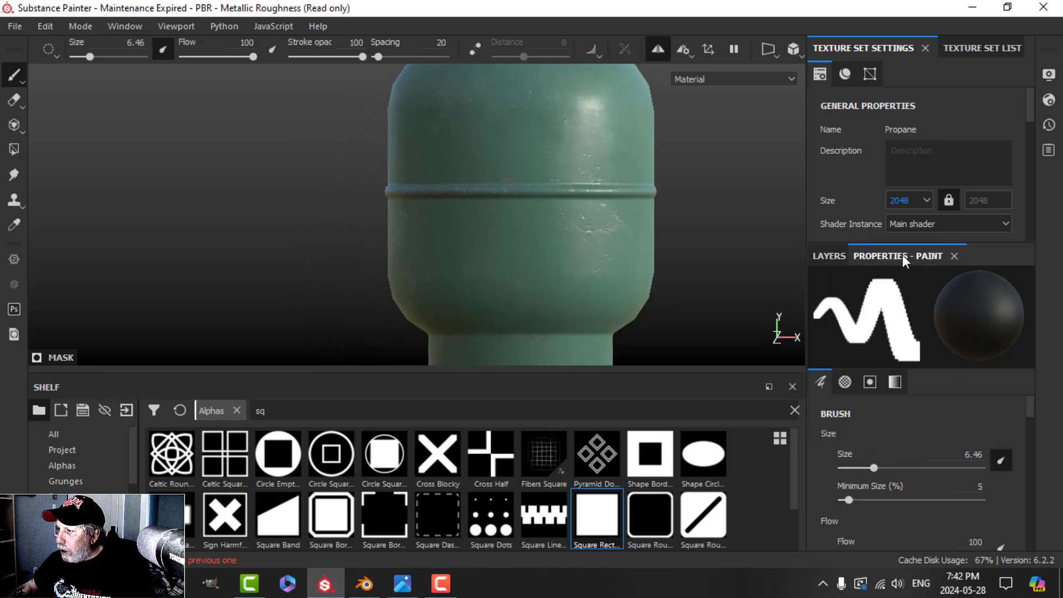
pyautogui.scroll(-5, 912, 429)
pyautogui.scroll(5, 912, 430)
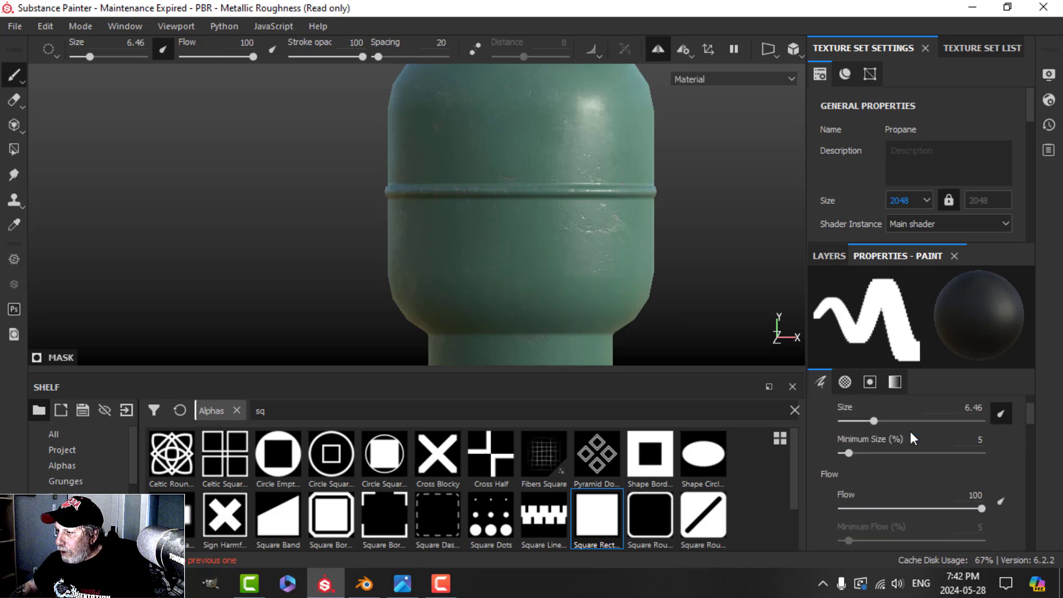
pyautogui.scroll(-8, 910, 430)
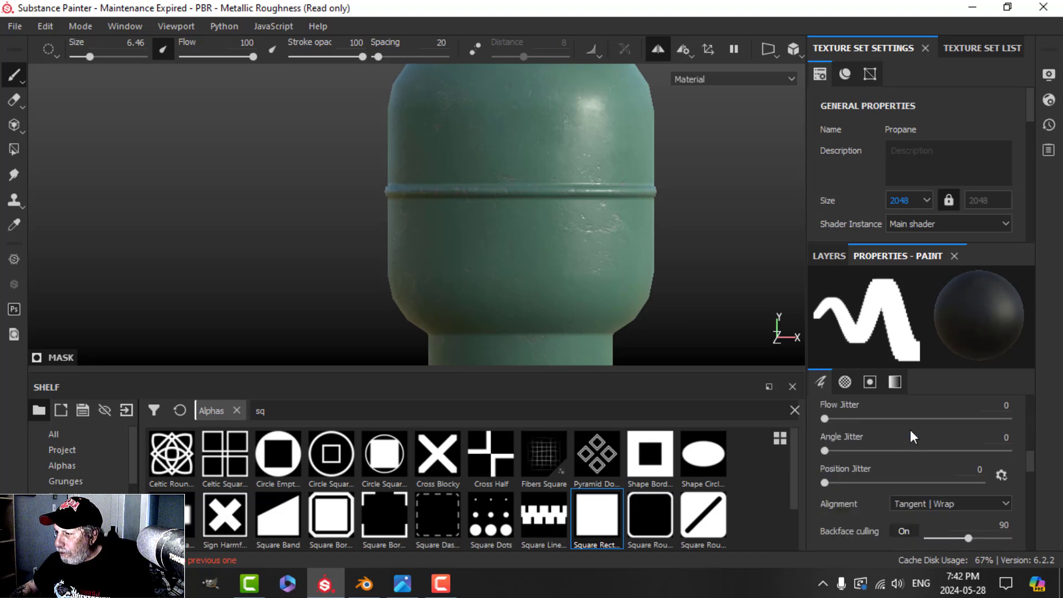
pyautogui.moveTo(826, 434); pyautogui.dragTo(942, 434)
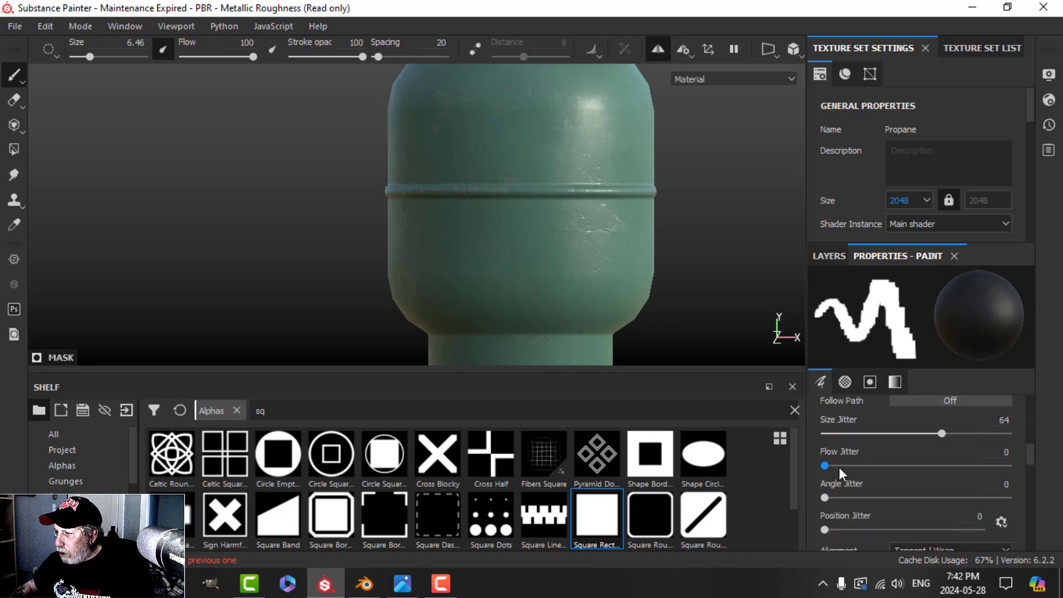
pyautogui.moveTo(826, 498); pyautogui.dragTo(898, 497)
pyautogui.scroll(-1, 889, 503)
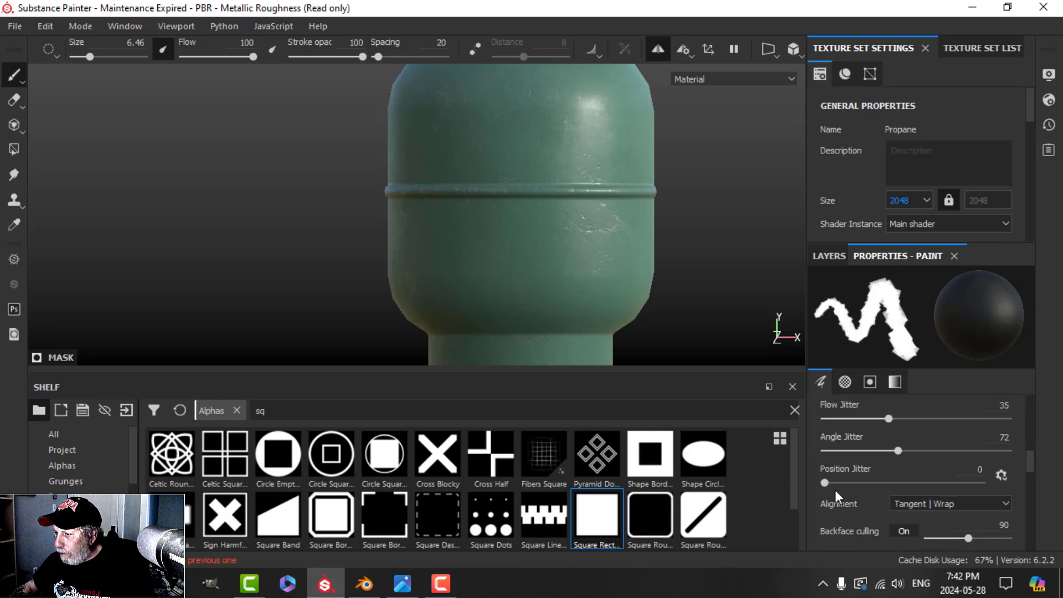
pyautogui.moveTo(824, 482); pyautogui.dragTo(888, 483)
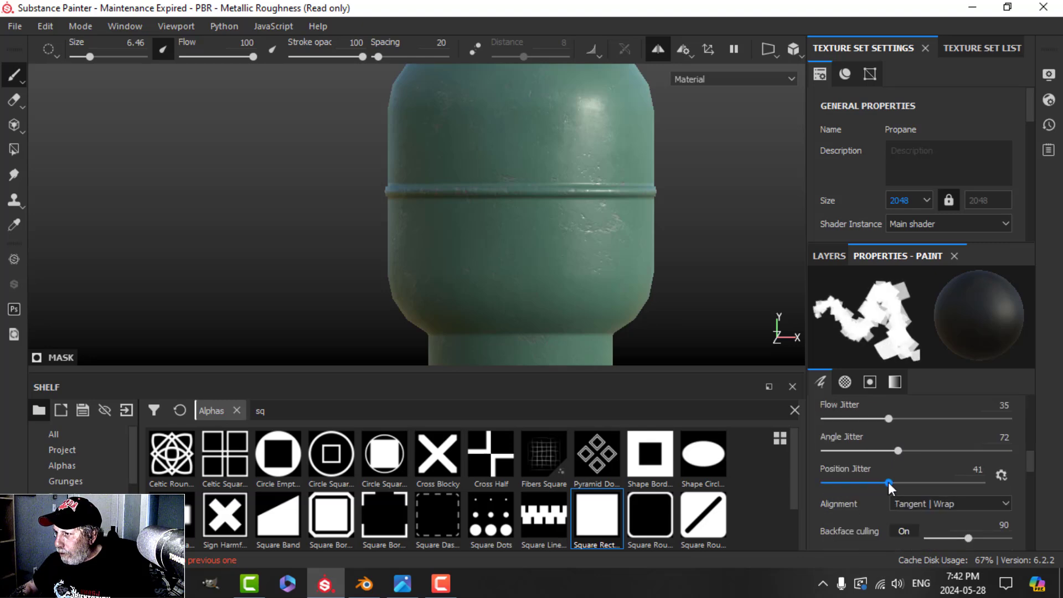
# - Try a straight stroke along the middle band with the jittered square brush, and undo it
pyautogui.click(372, 191)
pyautogui.keyDown('shift'); pyautogui.click(734, 199); pyautogui.keyUp('shift')
pyautogui.keyDown('alt'); pyautogui.moveTo(733, 198); pyautogui.dragTo(560, 224); pyautogui.keyUp('alt')
pyautogui.hotkey('ctrl', 'z')
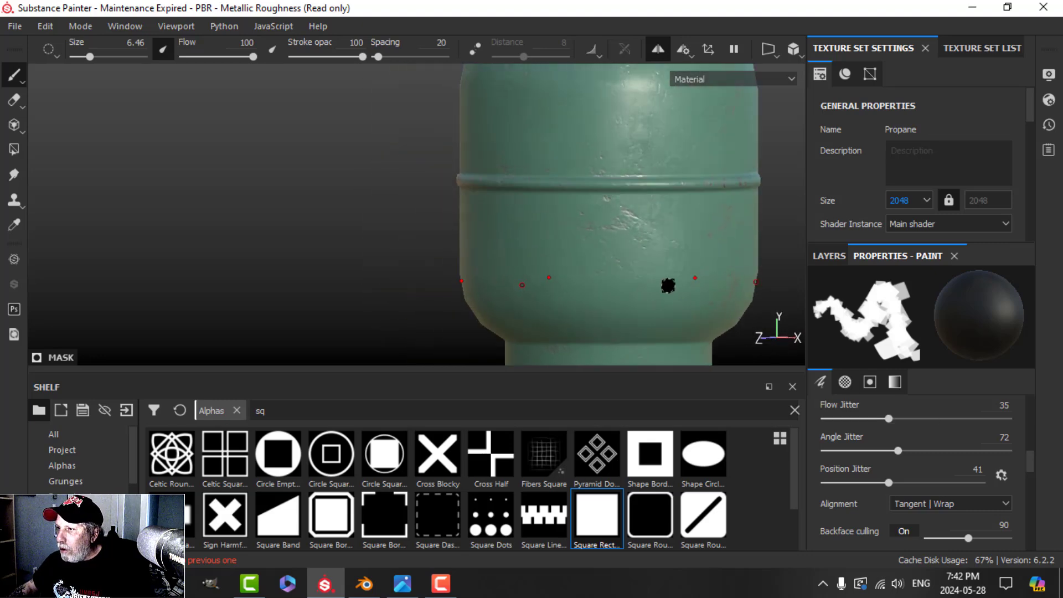
# - Choose the Basic Hard brush from the shelf's brushes
pyautogui.click(64, 466)
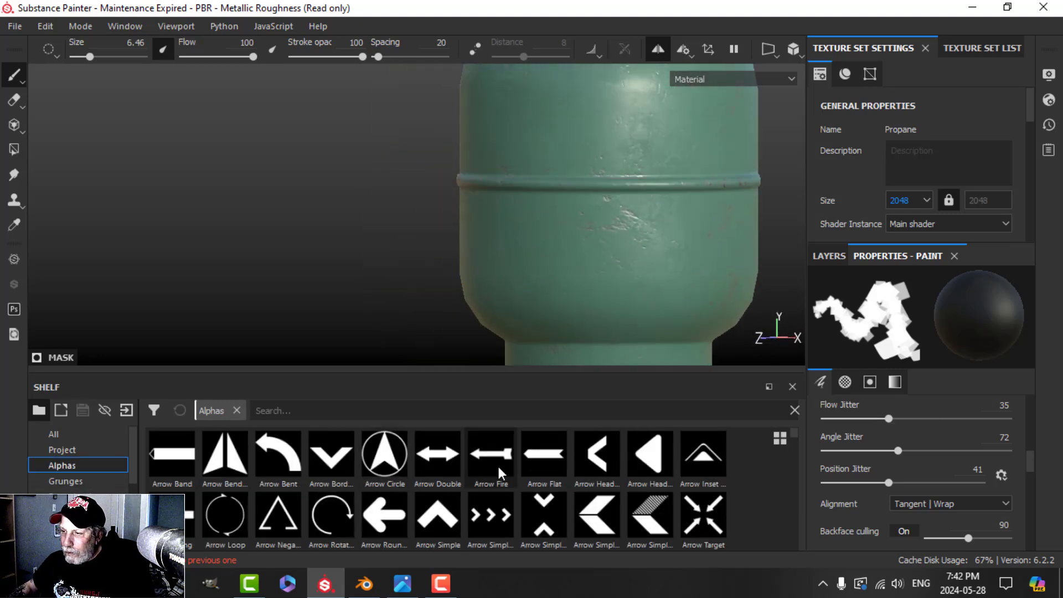
pyautogui.scroll(-2, 81, 481)
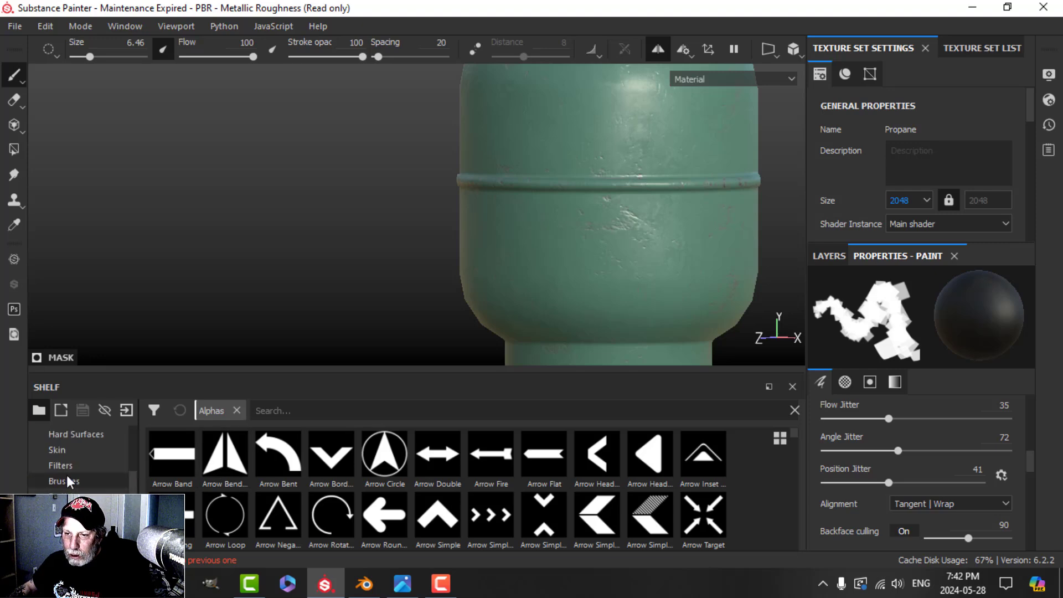
pyautogui.click(64, 480)
pyautogui.click(649, 456)
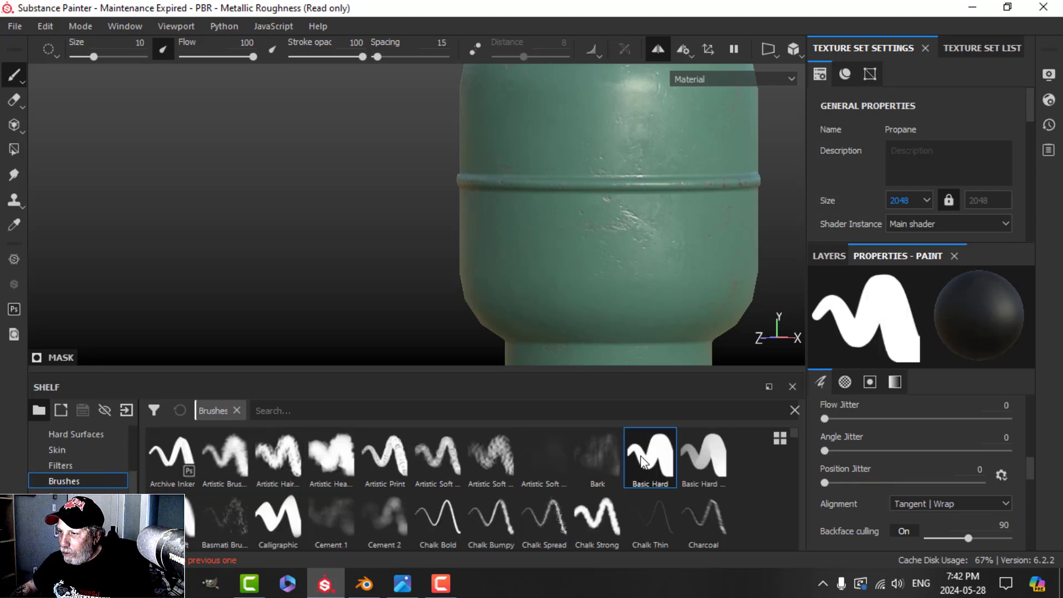
# - Add size jitter to the Basic Hard brush and set its flow jitter to 40, angle jitter to 53 and position jitter to 30
pyautogui.keyDown('alt'); pyautogui.moveTo(616, 260); pyautogui.dragTo(494, 271, button='middle'); pyautogui.keyUp('alt')
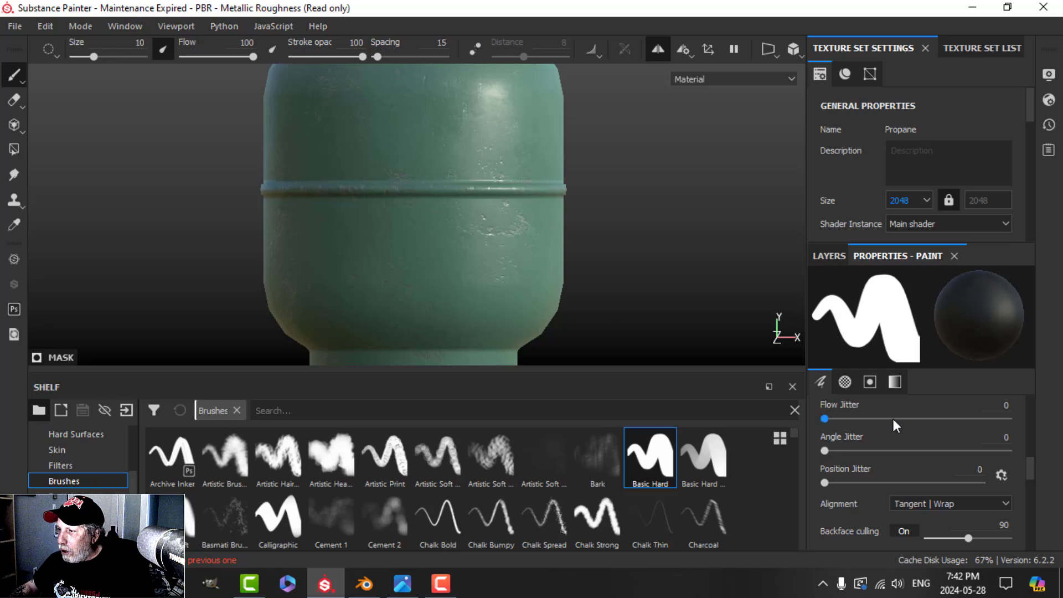
pyautogui.moveTo(825, 419); pyautogui.dragTo(897, 418)
pyautogui.scroll(3, 845, 463)
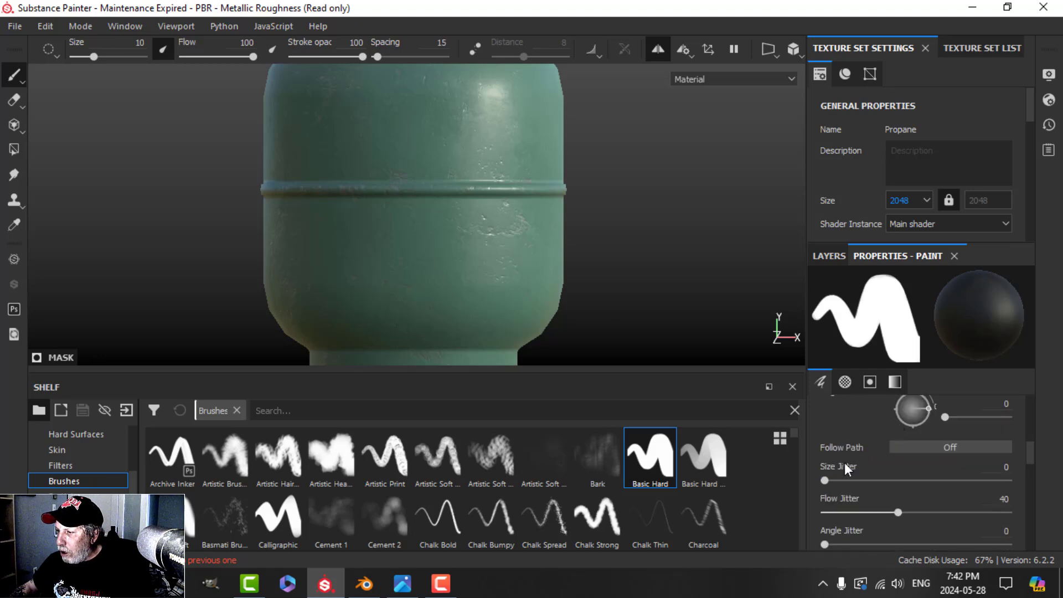
pyautogui.moveTo(831, 479); pyautogui.dragTo(898, 482)
pyautogui.scroll(-3, 898, 487)
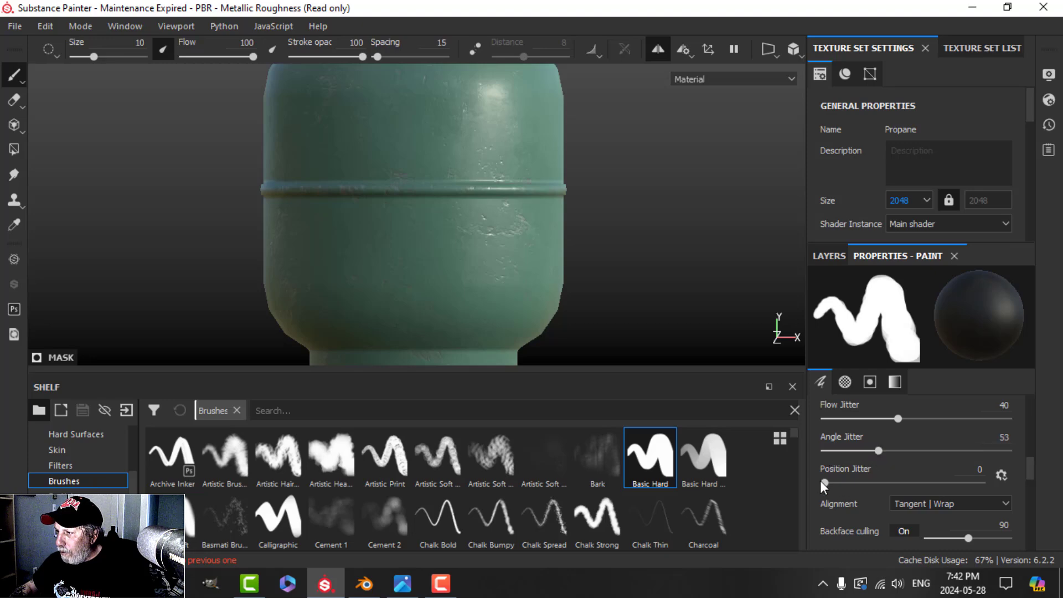
pyautogui.moveTo(823, 483); pyautogui.dragTo(872, 483)
# - Set the brush size to 5.13 and flow to 70, and mask out the green paint along the tank's middle band
pyautogui.keyDown('ctrl'); pyautogui.moveTo(237, 187); pyautogui.dragTo(236, 188, button='right'); pyautogui.keyUp('ctrl')
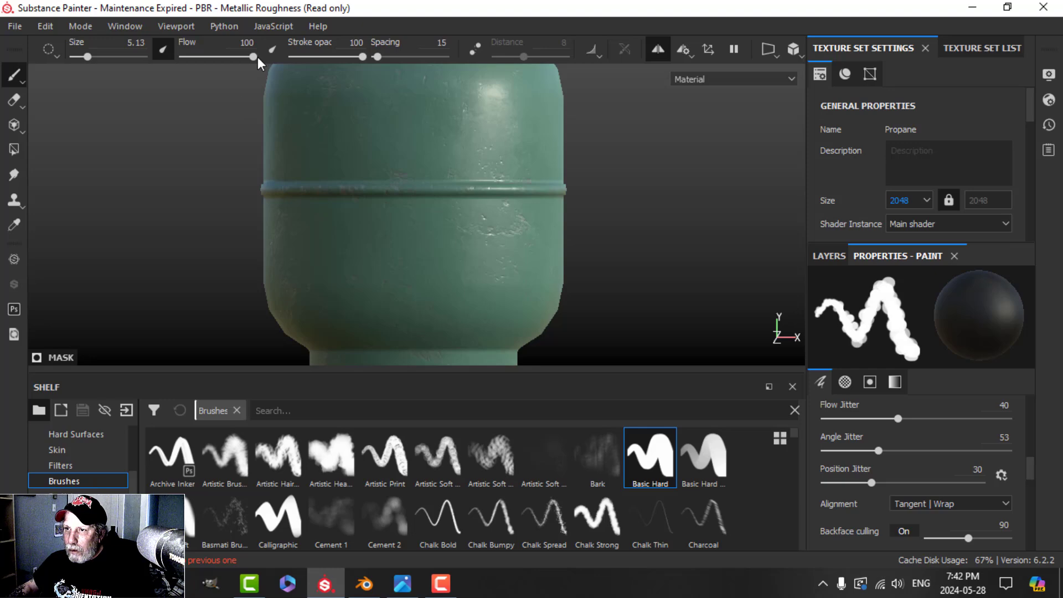
pyautogui.moveTo(258, 58); pyautogui.dragTo(233, 56)
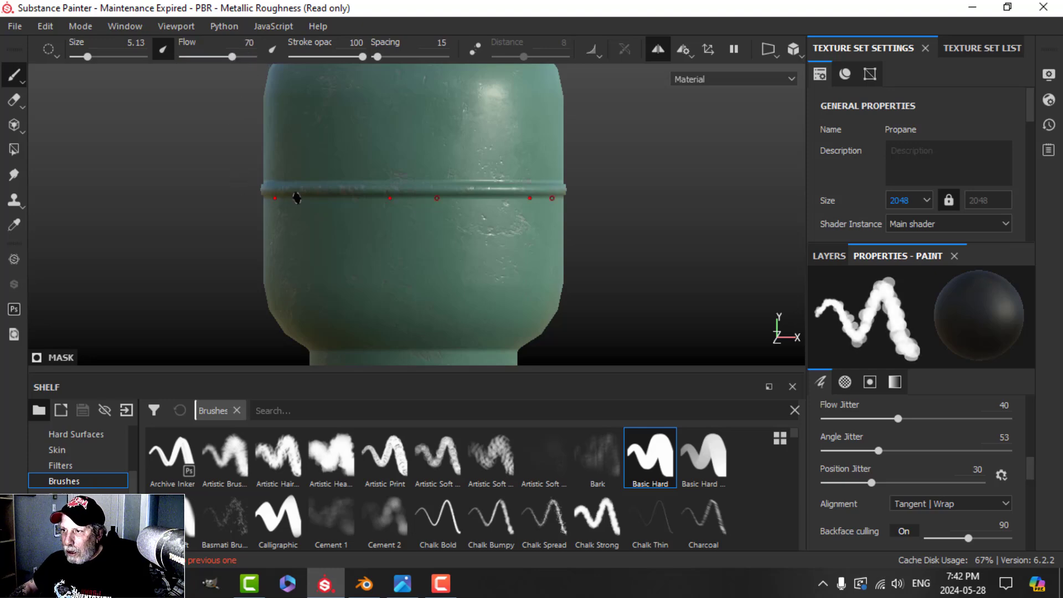
pyautogui.moveTo(620, 216)
pyautogui.keyDown('alt'); pyautogui.mouseDown()
pyautogui.moveTo(650, 233)
pyautogui.moveTo(455, 252)
pyautogui.moveTo(450, 230)
pyautogui.mouseUp(); pyautogui.keyUp('alt')
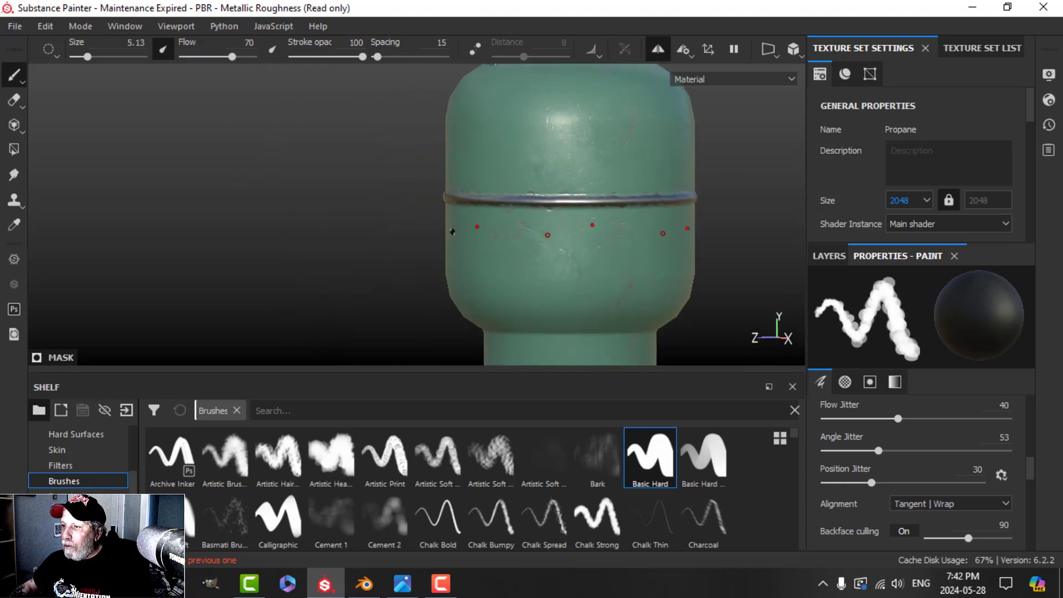
pyautogui.scroll(4, 537, 250)
pyautogui.moveTo(536, 251)
pyautogui.keyDown('alt'); pyautogui.mouseDown()
pyautogui.moveTo(541, 259)
pyautogui.moveTo(574, 226)
pyautogui.moveTo(583, 232)
pyautogui.mouseUp(); pyautogui.keyUp('alt')
pyautogui.scroll(-3, 582, 244)
pyautogui.moveTo(531, 234)
pyautogui.keyDown('alt'); pyautogui.mouseDown(button='middle')
pyautogui.moveTo(527, 256)
pyautogui.moveTo(447, 262)
pyautogui.mouseUp(button='middle'); pyautogui.keyUp('alt')
pyautogui.moveTo(487, 265)
pyautogui.keyDown('alt'); pyautogui.mouseDown()
pyautogui.moveTo(569, 284)
pyautogui.moveTo(568, 267)
pyautogui.mouseUp(); pyautogui.keyUp('alt')
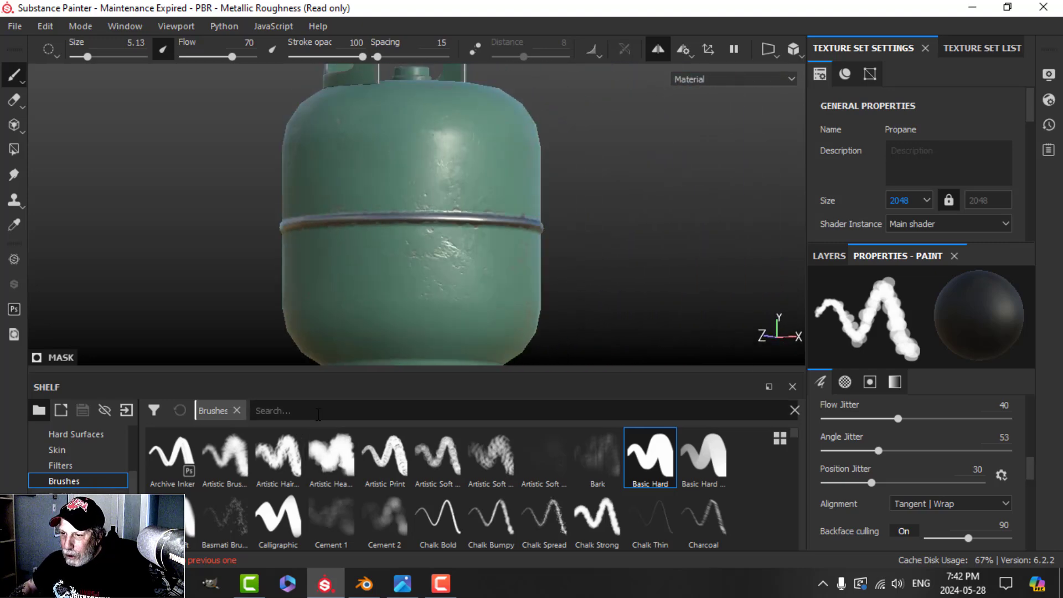
# - Search the shelf's brushes for "dirt" and choose the Dirt 1 brush
pyautogui.write('dirt')
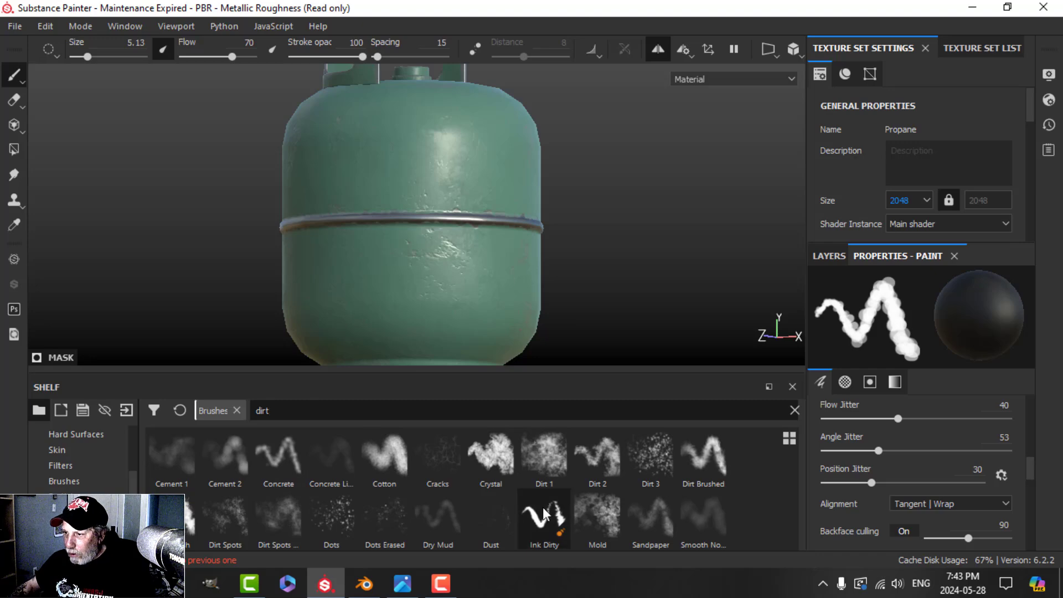
pyautogui.click(548, 467)
pyautogui.keyDown('alt'); pyautogui.moveTo(602, 237); pyautogui.dragTo(593, 248); pyautogui.keyUp('alt')
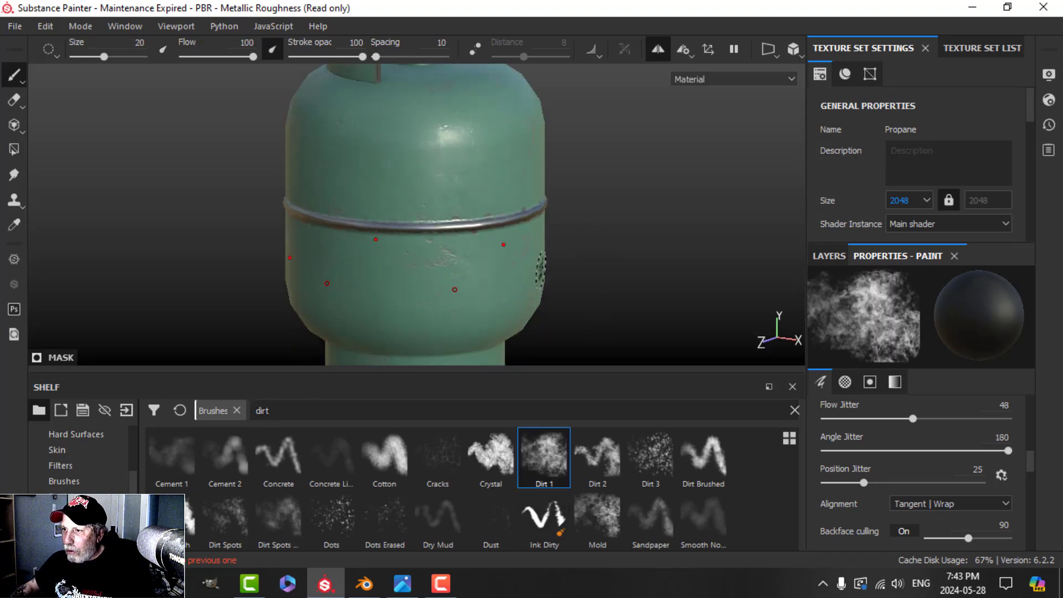
# - Switch the Dirt 1 brush's mask value to white and lower its flow to 39 for painting around the middle band
pyautogui.keyDown('alt'); pyautogui.moveTo(537, 282); pyautogui.dragTo(550, 259); pyautogui.keyUp('alt')
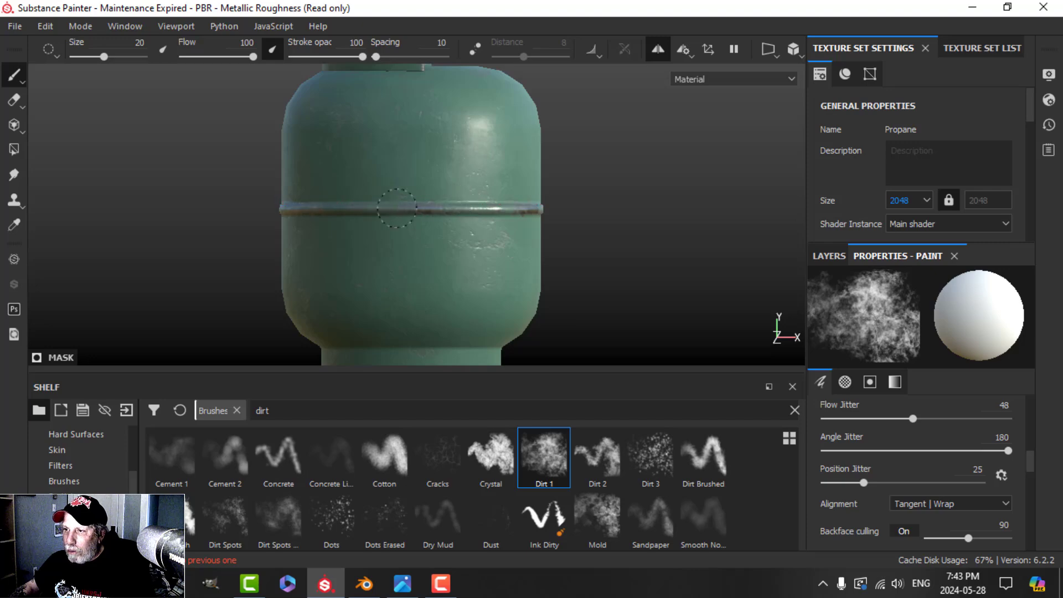
pyautogui.scroll(3, 579, 230)
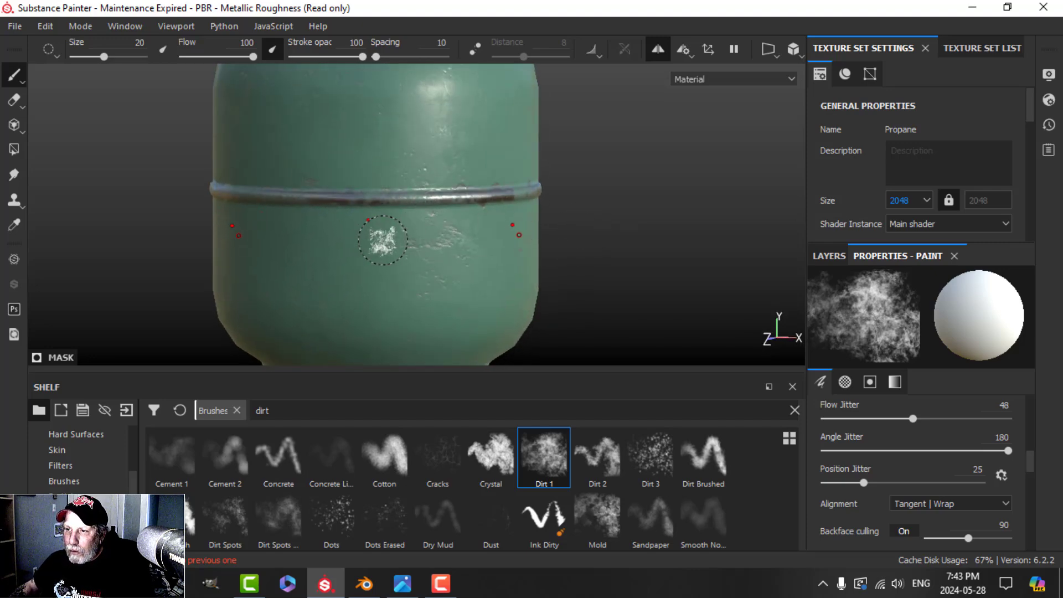
pyautogui.moveTo(363, 245)
pyautogui.keyDown('alt'); pyautogui.mouseDown()
pyautogui.moveTo(362, 218)
pyautogui.moveTo(332, 218)
pyautogui.mouseUp(); pyautogui.keyUp('alt')
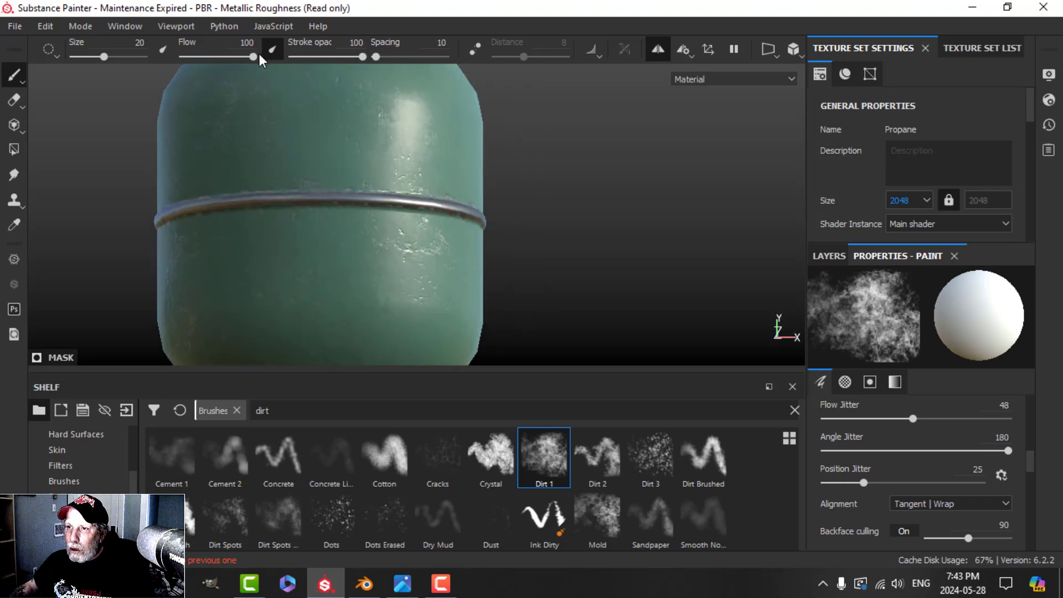
pyautogui.moveTo(260, 60); pyautogui.dragTo(209, 57)
pyautogui.keyDown('alt'); pyautogui.moveTo(340, 168); pyautogui.dragTo(475, 175, button='middle'); pyautogui.keyUp('alt')
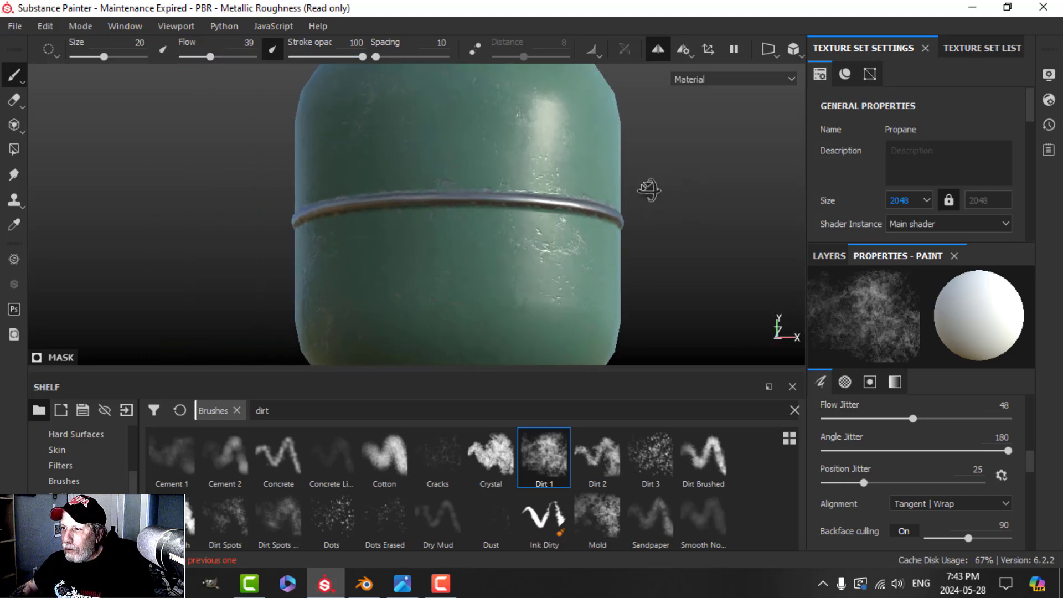
# - Turn off symmetry and examine the worn edges of the raised band around the middle of the tank
pyautogui.keyDown('alt'); pyautogui.moveTo(648, 189); pyautogui.dragTo(646, 111); pyautogui.keyUp('alt')
pyautogui.click(662, 54)
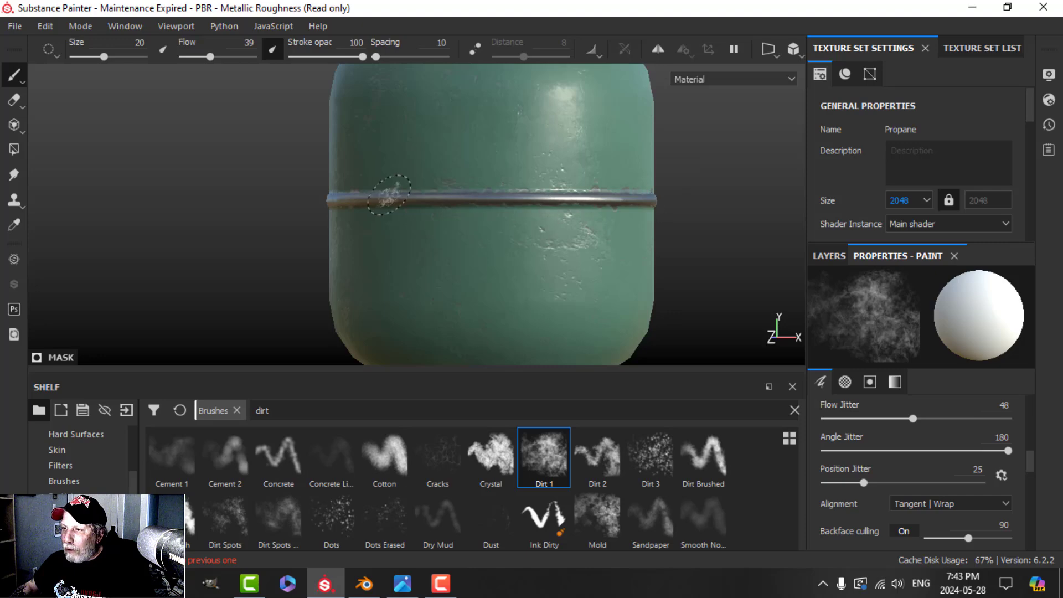
pyautogui.moveTo(603, 193)
pyautogui.keyDown('alt'); pyautogui.mouseDown()
pyautogui.moveTo(465, 219)
pyautogui.moveTo(534, 208)
pyautogui.mouseUp(); pyautogui.keyUp('alt')
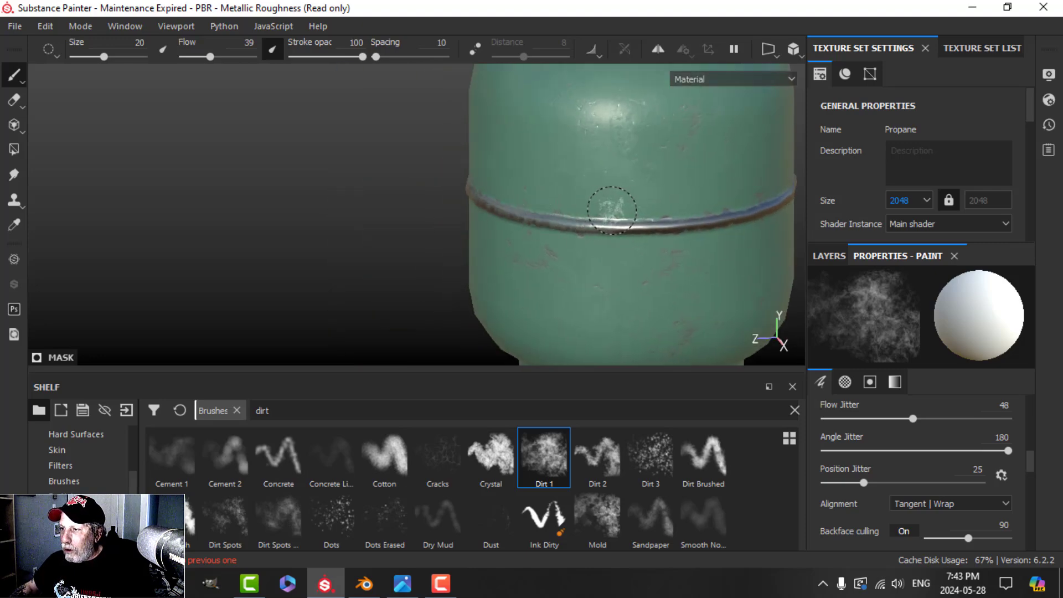
pyautogui.keyDown('alt'); pyautogui.moveTo(674, 239); pyautogui.dragTo(760, 258); pyautogui.keyUp('alt')
pyautogui.keyDown('alt'); pyautogui.moveTo(760, 258); pyautogui.dragTo(435, 218, button='middle'); pyautogui.keyUp('alt')
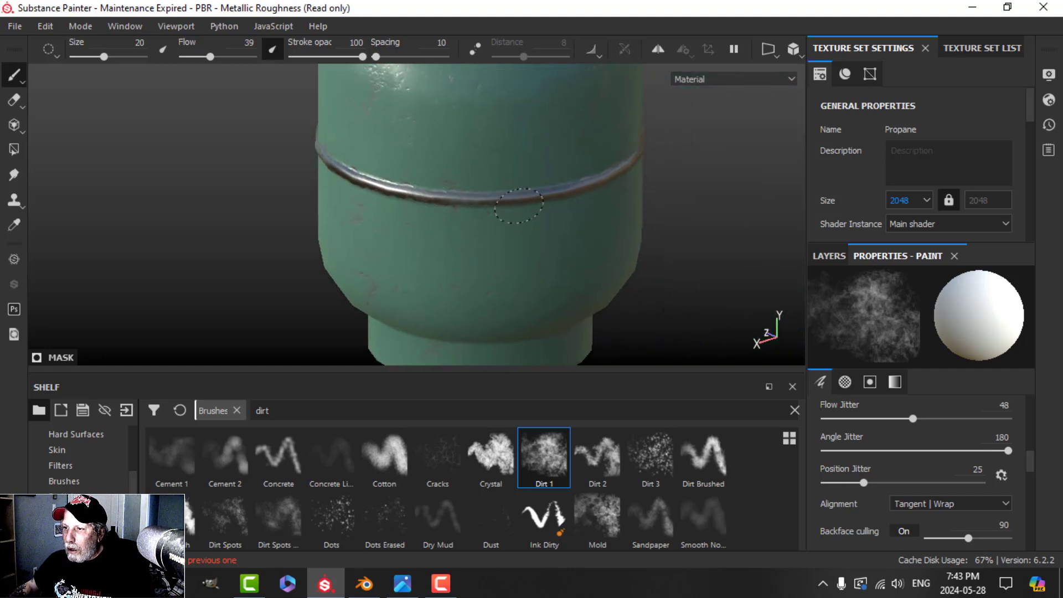
pyautogui.keyDown('alt'); pyautogui.moveTo(605, 252); pyautogui.dragTo(524, 217); pyautogui.keyUp('alt')
pyautogui.keyDown('alt'); pyautogui.moveTo(673, 214); pyautogui.dragTo(446, 247); pyautogui.keyUp('alt')
pyautogui.keyDown('alt'); pyautogui.moveTo(446, 247); pyautogui.dragTo(315, 260, button='middle'); pyautogui.keyUp('alt')
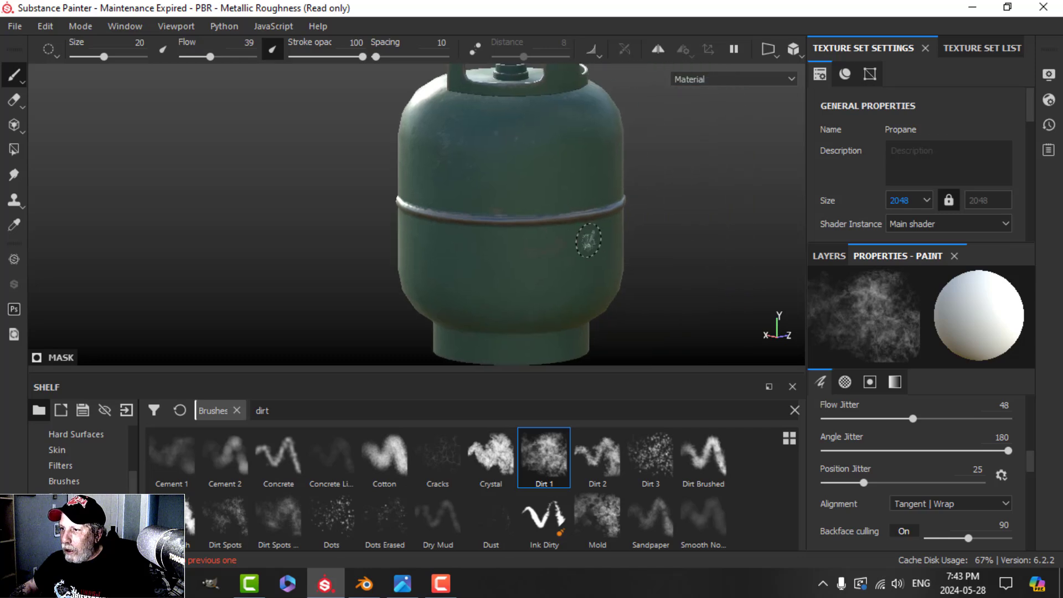
# - Rotate the environment lighting and examine the paint wear on the whole tank from several sides
pyautogui.keyDown('shift'); pyautogui.moveTo(586, 240); pyautogui.dragTo(505, 246, button='right'); pyautogui.keyUp('shift')
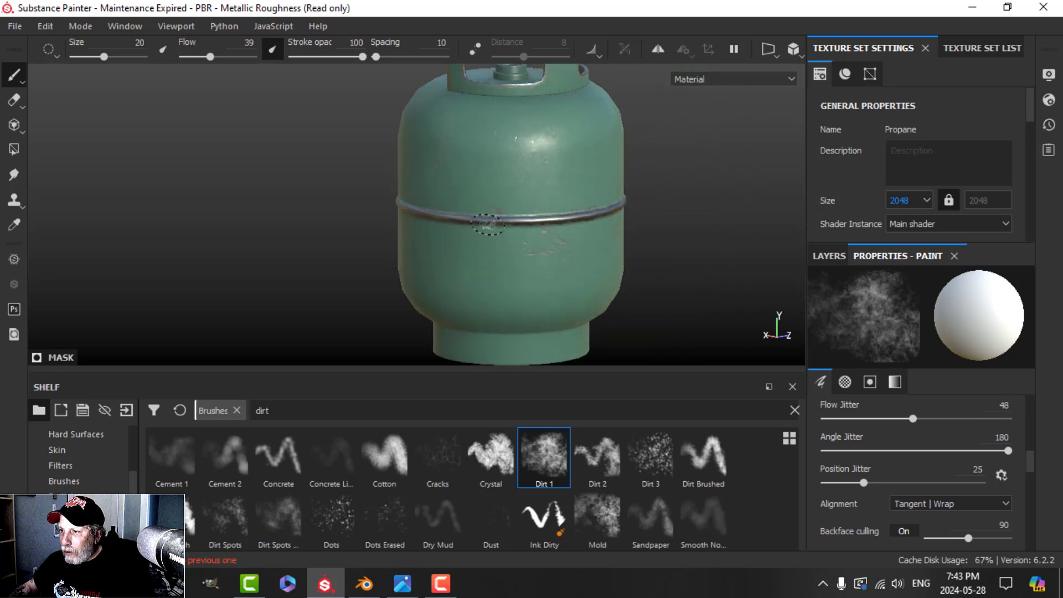
pyautogui.scroll(2, 487, 224)
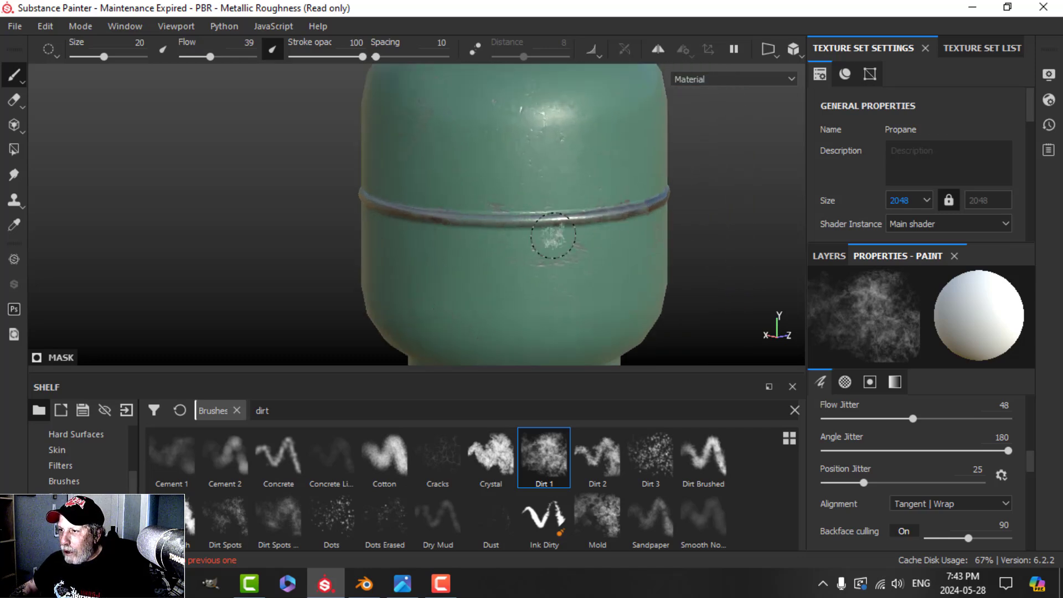
pyautogui.scroll(-2, 553, 235)
pyautogui.keyDown('alt'); pyautogui.moveTo(620, 256); pyautogui.dragTo(559, 253); pyautogui.keyUp('alt')
pyautogui.keyDown('alt'); pyautogui.moveTo(587, 249); pyautogui.dragTo(375, 246, button='middle'); pyautogui.keyUp('alt')
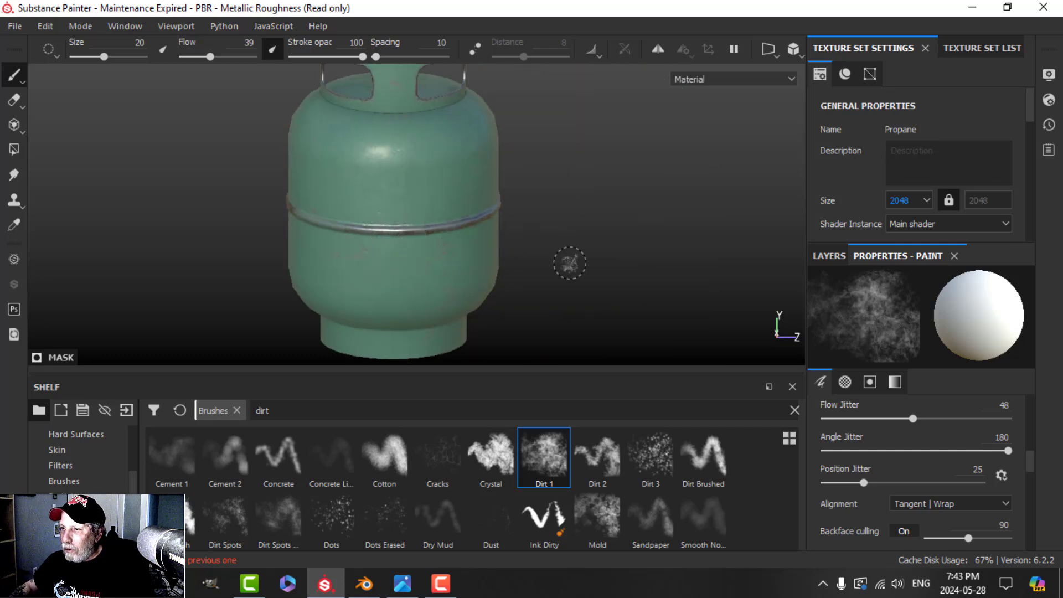
pyautogui.scroll(-2, 481, 244)
pyautogui.keyDown('alt'); pyautogui.moveTo(482, 244); pyautogui.dragTo(558, 254); pyautogui.keyUp('alt')
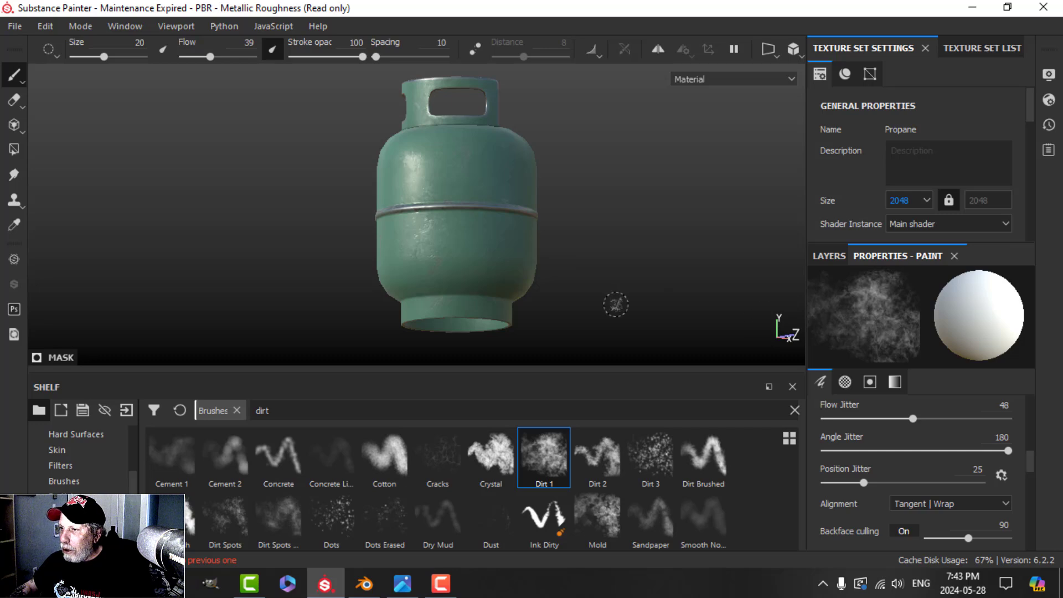
pyautogui.moveTo(583, 311)
pyautogui.keyDown('alt'); pyautogui.mouseDown()
pyautogui.moveTo(555, 310)
pyautogui.moveTo(565, 315)
pyautogui.mouseUp(); pyautogui.keyUp('alt')
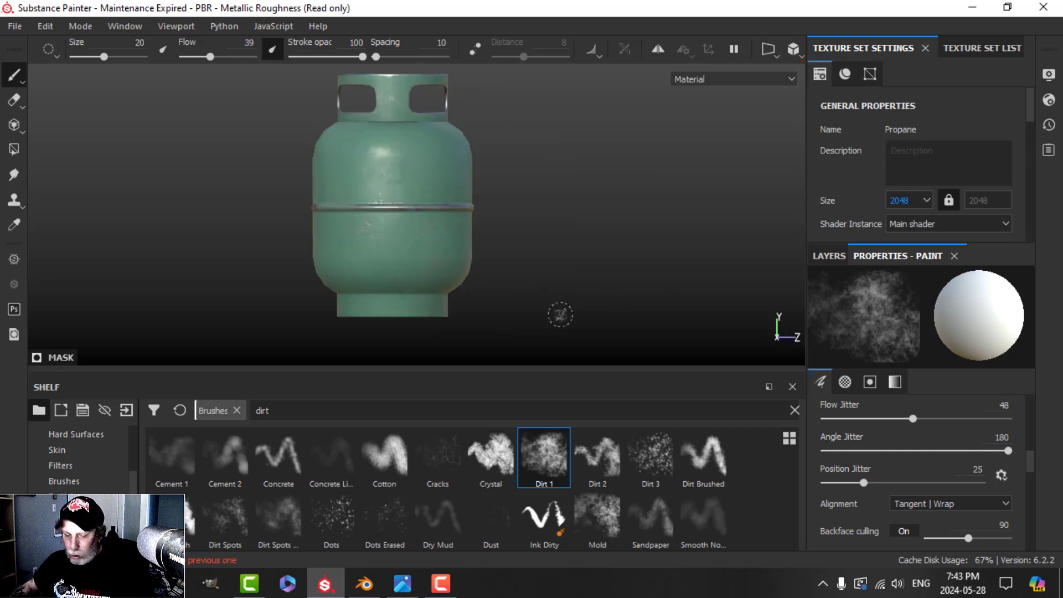
# - Invert the mask brush color to black and turn symmetry on for painting the tank's base ring
pyautogui.press('x')
pyautogui.scroll(2, 526, 318)
pyautogui.keyDown('alt'); pyautogui.moveTo(523, 318); pyautogui.dragTo(567, 277, button='middle'); pyautogui.keyUp('alt')
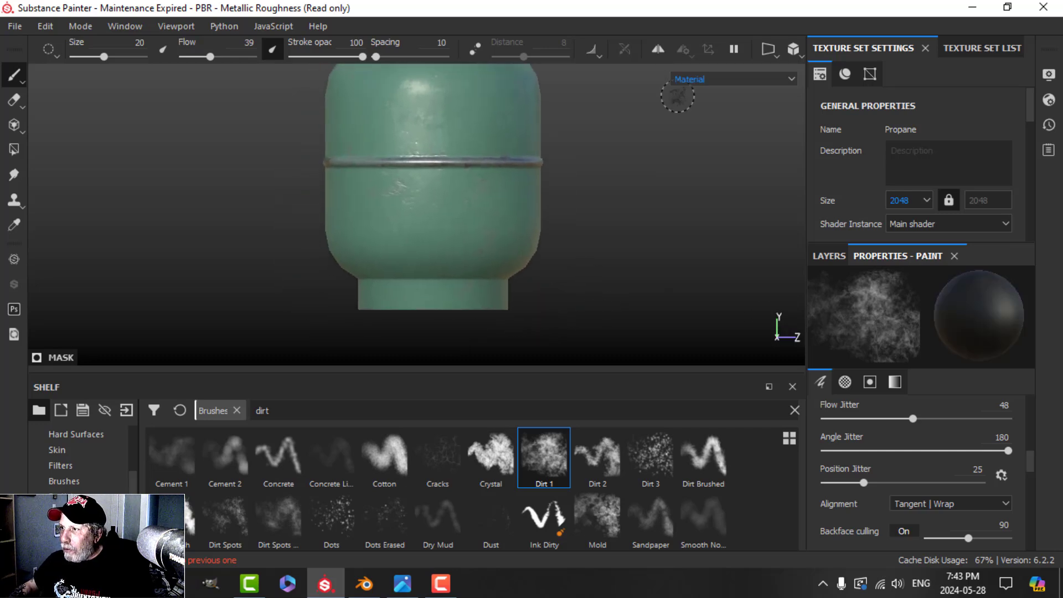
pyautogui.scroll(2, 593, 256)
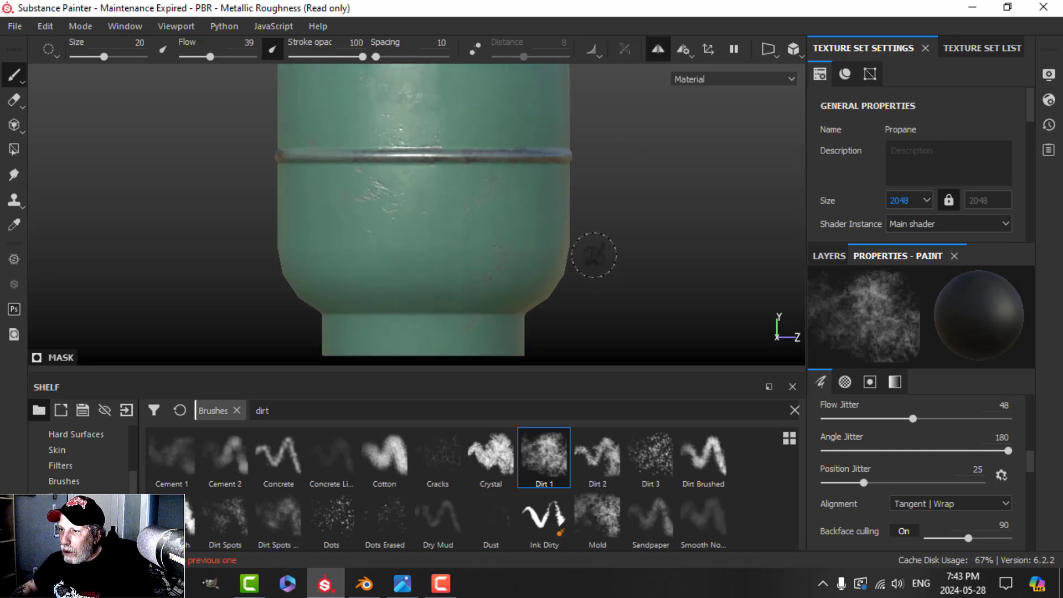
pyautogui.scroll(-1, 580, 301)
pyautogui.keyDown('alt'); pyautogui.moveTo(580, 302); pyautogui.dragTo(585, 266, button='middle'); pyautogui.keyUp('alt')
pyautogui.scroll(1, 584, 264)
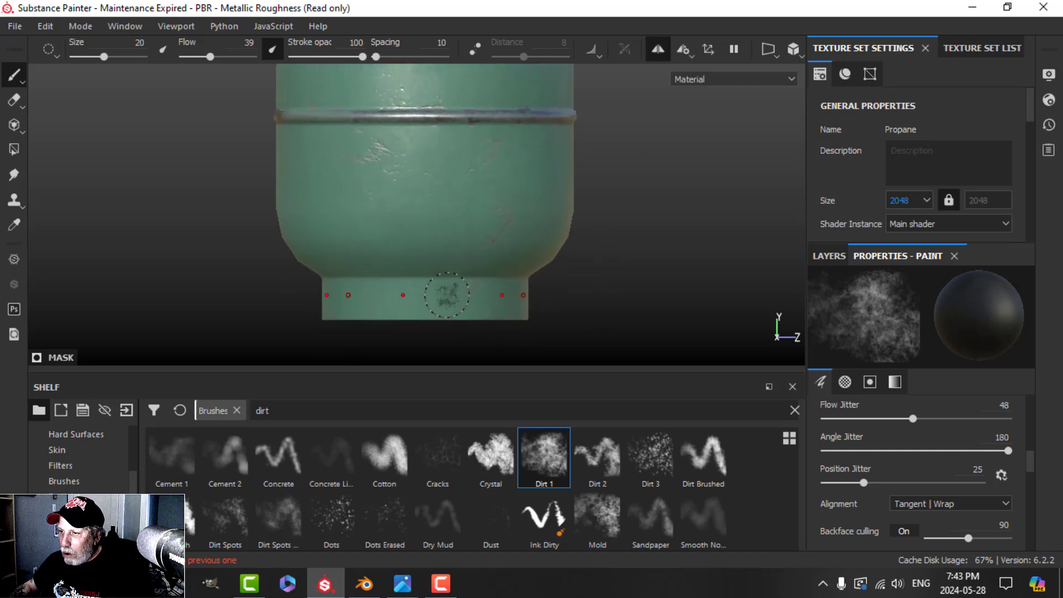
# - Try a Dirt 1 stroke along the seam above the base ring with brush size 14.69 and flow 100
pyautogui.keyDown('ctrl'); pyautogui.moveTo(361, 283); pyautogui.dragTo(357, 282, button='right'); pyautogui.keyUp('ctrl')
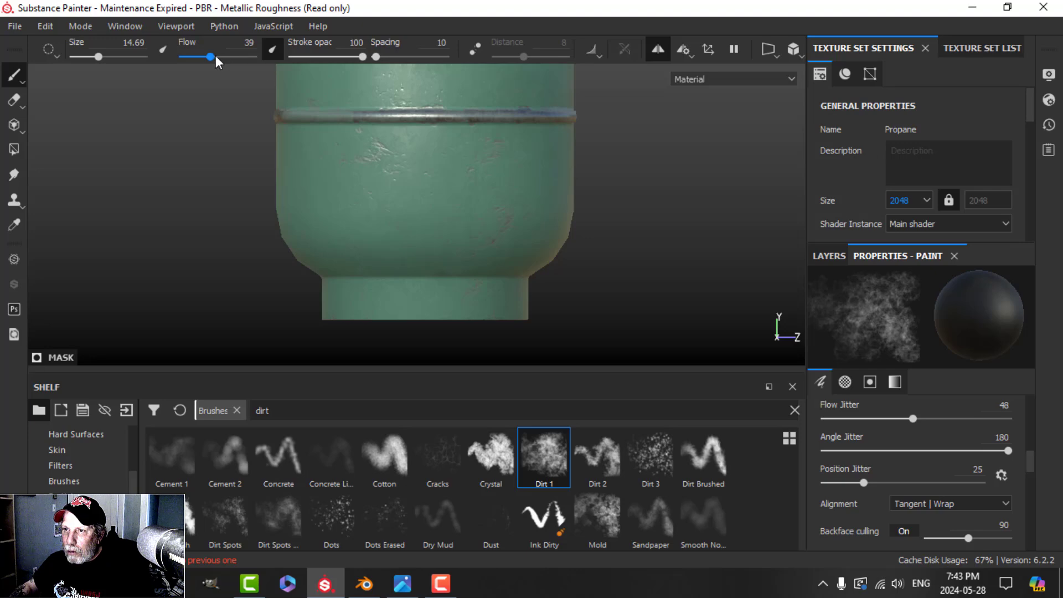
pyautogui.moveTo(216, 57); pyautogui.dragTo(251, 58)
pyautogui.moveTo(303, 279)
pyautogui.mouseDown()
pyautogui.moveTo(626, 275)
pyautogui.moveTo(597, 251)
pyautogui.moveTo(602, 266)
pyautogui.mouseUp()
pyautogui.scroll(3, 614, 287)
pyautogui.keyDown('alt'); pyautogui.moveTo(608, 308); pyautogui.dragTo(581, 226, button='middle'); pyautogui.keyUp('alt')
pyautogui.keyDown('alt'); pyautogui.moveTo(581, 226); pyautogui.dragTo(573, 248); pyautogui.keyUp('alt')
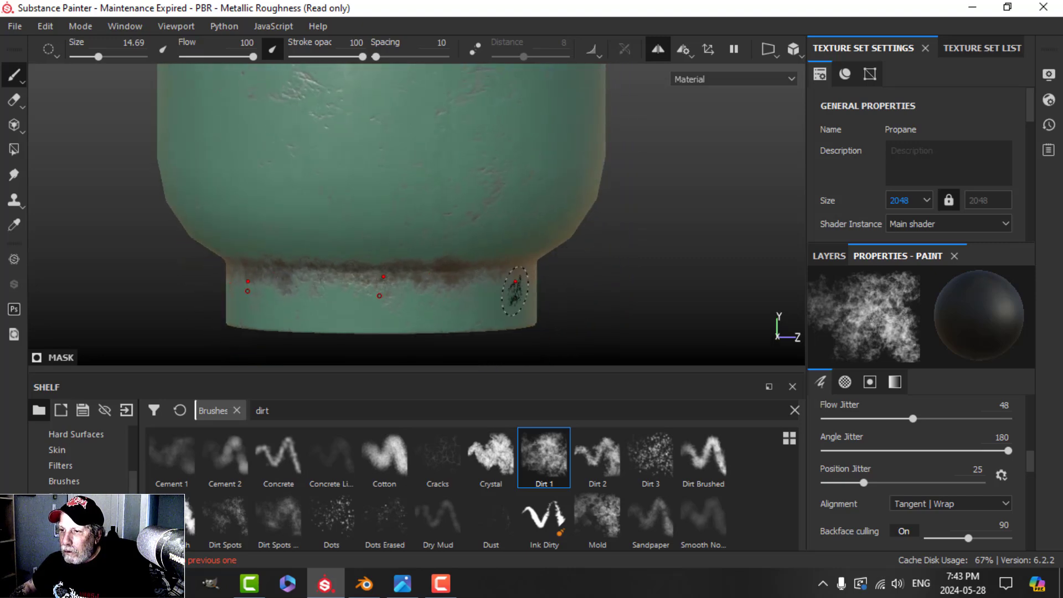
pyautogui.scroll(-2, 593, 292)
pyautogui.hotkey('ctrl', 'z')
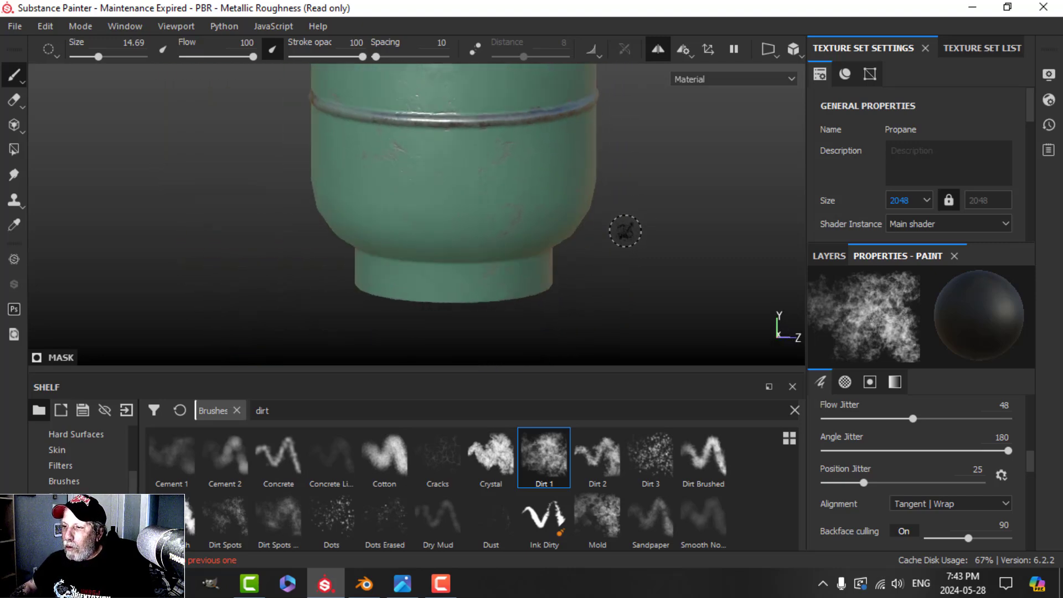
# - Choose the Basic Hard brush with size 5.65, size jitter 37, flow jitter 28, angle jitter 50 and position jitter 33
pyautogui.keyDown('alt'); pyautogui.moveTo(624, 230); pyautogui.dragTo(615, 256); pyautogui.keyUp('alt')
pyautogui.click(69, 482)
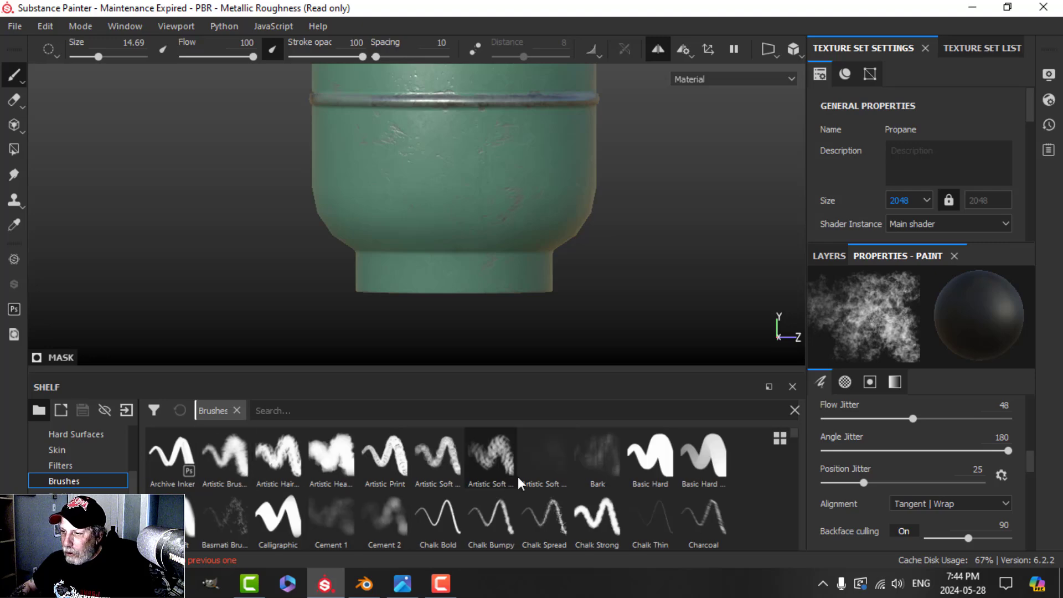
pyautogui.click(649, 460)
pyautogui.moveTo(443, 280)
pyautogui.keyDown('alt'); pyautogui.mouseDown()
pyautogui.moveTo(455, 263)
pyautogui.moveTo(457, 283)
pyautogui.mouseUp(); pyautogui.keyUp('alt')
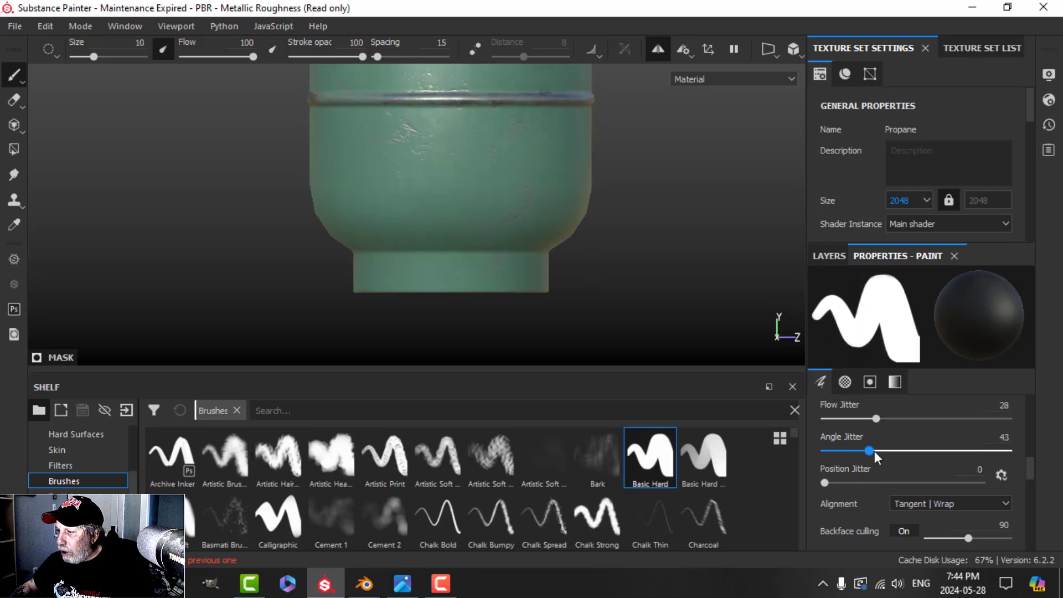
pyautogui.moveTo(874, 451); pyautogui.dragTo(876, 452)
pyautogui.moveTo(826, 482); pyautogui.dragTo(877, 481)
pyautogui.scroll(1, 889, 479)
pyautogui.moveTo(836, 435); pyautogui.dragTo(892, 434)
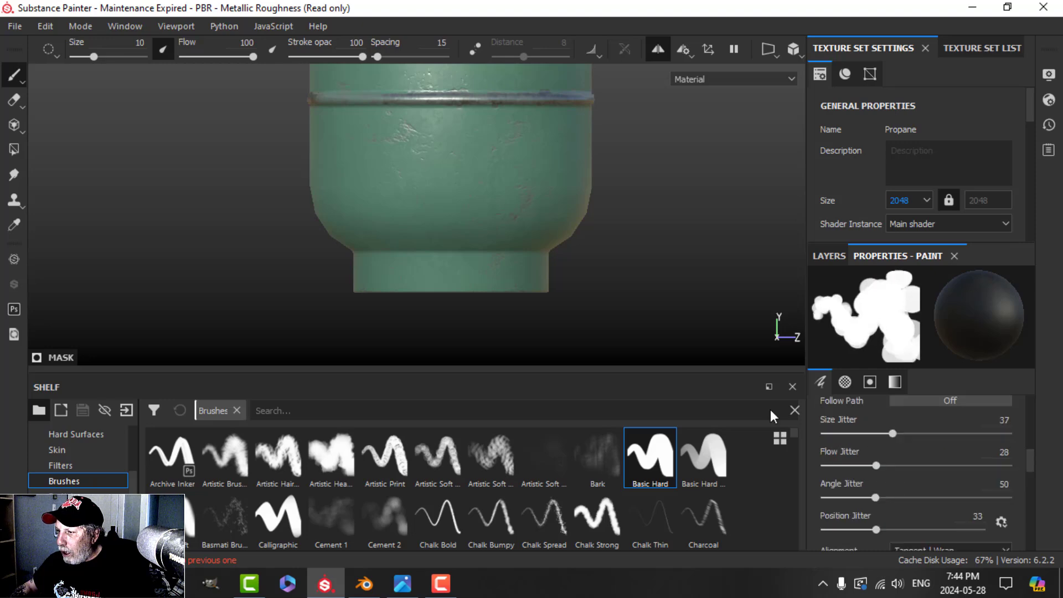
pyautogui.press('[')
pyautogui.press('[')
pyautogui.press('[')
pyautogui.press('[')
pyautogui.press('[')
pyautogui.press('[')
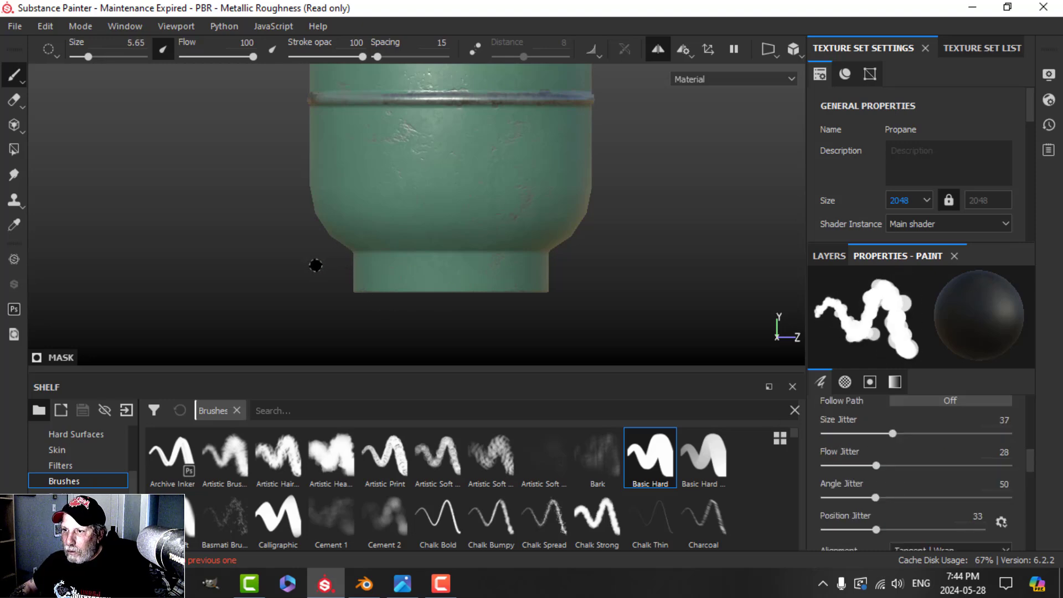
# - Try a straight wear stroke at full flow along the seam between the tank body and the base ring
pyautogui.click(323, 253)
pyautogui.keyDown('shift'); pyautogui.click(754, 261); pyautogui.keyUp('shift')
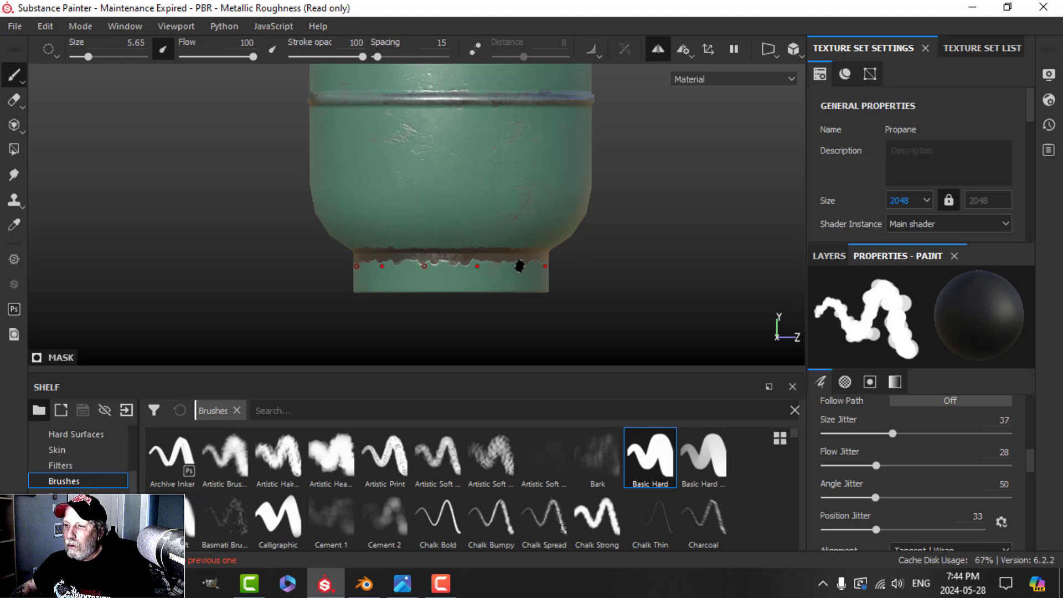
pyautogui.hotkey('ctrl', 'z')
# - Set the brush flow to 52 and paint a straight wear line along the seam above the base ring
pyautogui.moveTo(251, 57); pyautogui.dragTo(219, 57)
pyautogui.keyDown('shift'); pyautogui.click(354, 252); pyautogui.keyUp('shift')
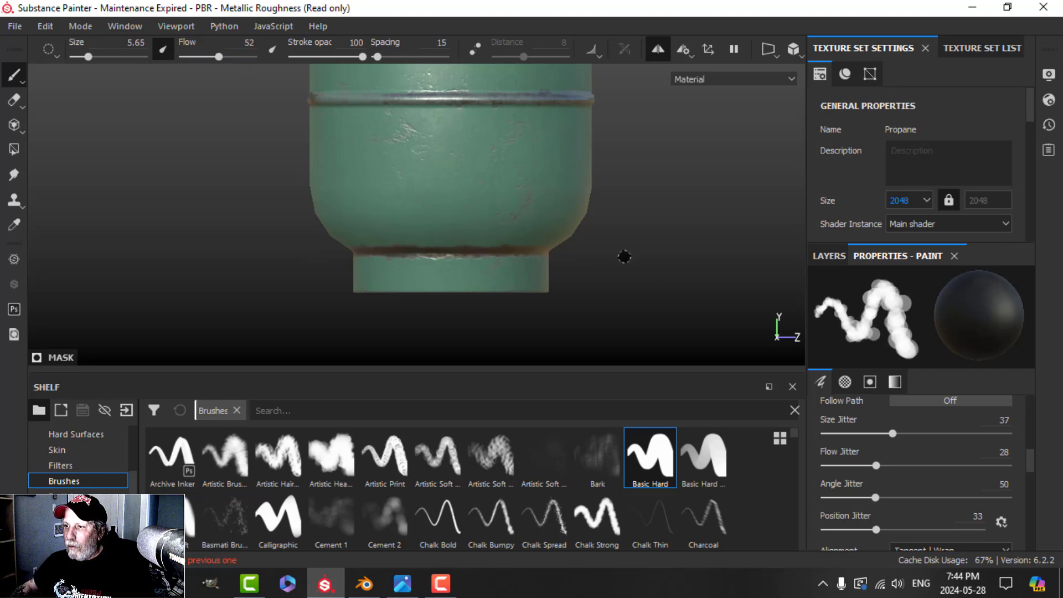
pyautogui.keyDown('alt'); pyautogui.moveTo(626, 275); pyautogui.dragTo(595, 284); pyautogui.keyUp('alt')
pyautogui.scroll(-3, 593, 244)
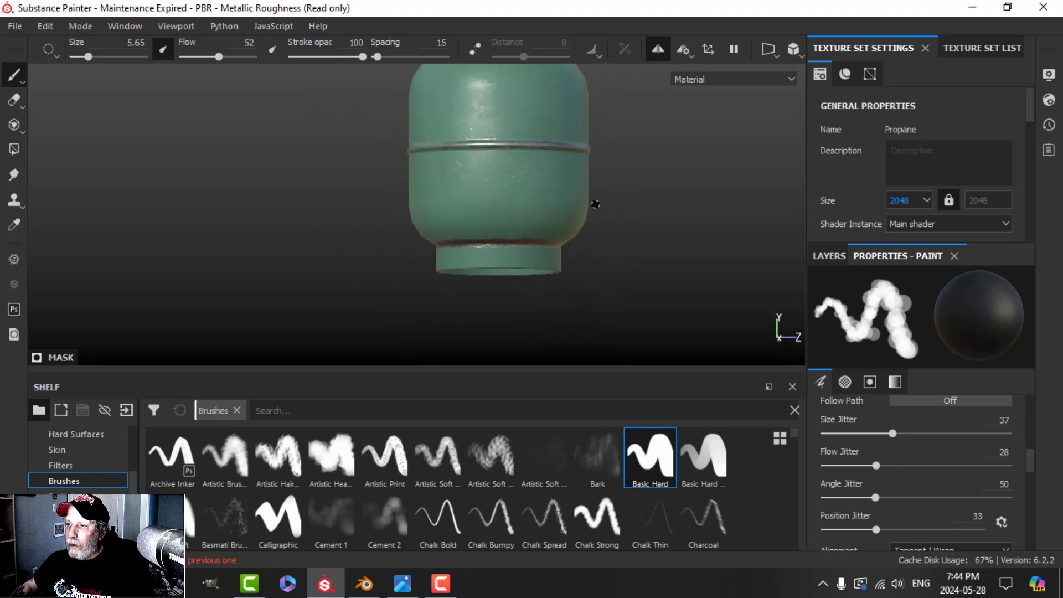
# - Reduce the brush size to 1.4 and paint a thin straight wear line along the step of the valve collar
pyautogui.keyDown('alt'); pyautogui.moveTo(593, 203); pyautogui.dragTo(569, 244); pyautogui.keyUp('alt')
pyautogui.keyDown('alt'); pyautogui.moveTo(592, 180); pyautogui.dragTo(468, 206); pyautogui.keyUp('alt')
pyautogui.keyDown('alt'); pyautogui.moveTo(634, 195); pyautogui.dragTo(444, 254, button='middle'); pyautogui.keyUp('alt')
pyautogui.keyDown('alt'); pyautogui.moveTo(482, 250); pyautogui.dragTo(446, 215); pyautogui.keyUp('alt')
pyautogui.keyDown('alt'); pyautogui.moveTo(446, 216); pyautogui.dragTo(463, 231, button='right'); pyautogui.keyUp('alt')
pyautogui.keyDown('alt'); pyautogui.moveTo(464, 231); pyautogui.dragTo(535, 321, button='middle'); pyautogui.keyUp('alt')
pyautogui.scroll(3, 451, 259)
pyautogui.moveTo(388, 215)
pyautogui.keyDown('alt'); pyautogui.mouseDown()
pyautogui.moveTo(400, 249)
pyautogui.moveTo(340, 247)
pyautogui.moveTo(336, 223)
pyautogui.mouseUp(); pyautogui.keyUp('alt')
pyautogui.keyDown('alt'); pyautogui.moveTo(542, 217); pyautogui.dragTo(515, 221, button='middle'); pyautogui.keyUp('alt')
pyautogui.keyDown('alt'); pyautogui.moveTo(523, 228); pyautogui.dragTo(413, 218); pyautogui.keyUp('alt')
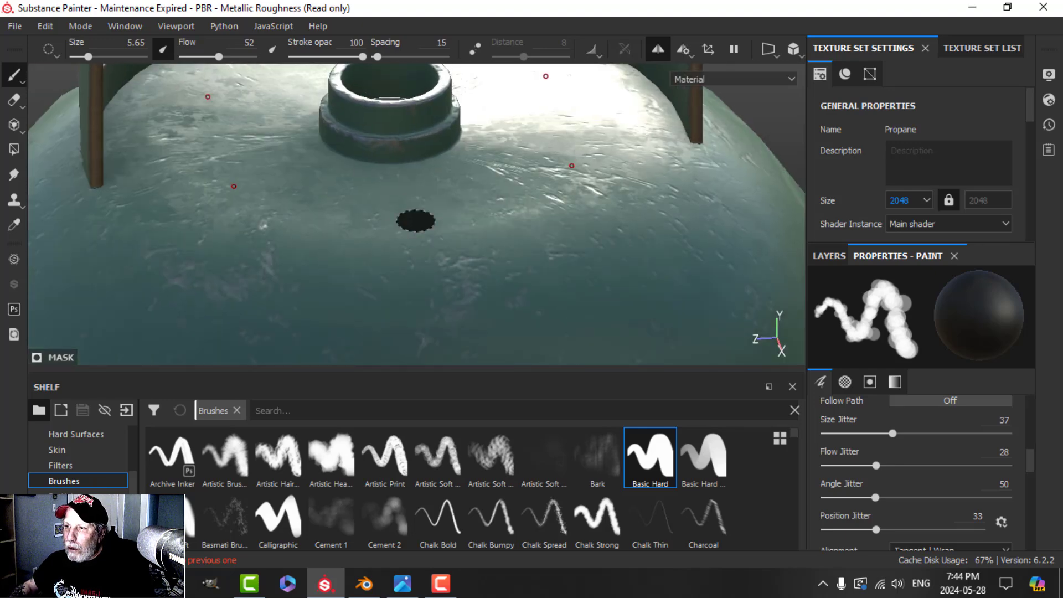
pyautogui.keyDown('alt'); pyautogui.moveTo(416, 221); pyautogui.dragTo(465, 321, button='middle'); pyautogui.keyUp('alt')
pyautogui.keyDown('alt'); pyautogui.moveTo(479, 316); pyautogui.dragTo(451, 287); pyautogui.keyUp('alt')
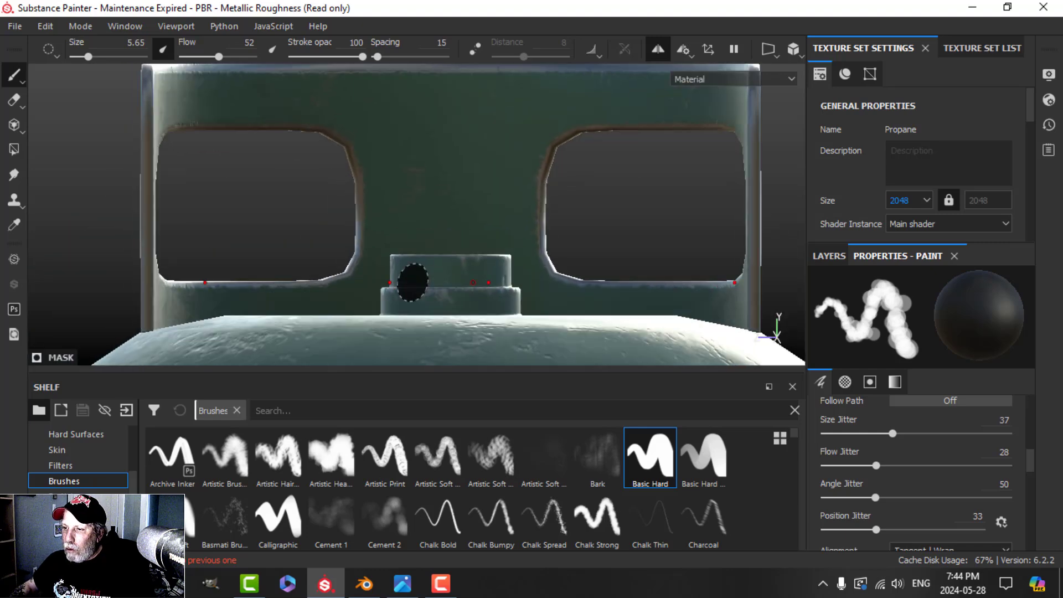
pyautogui.keyDown('ctrl'); pyautogui.moveTo(414, 284); pyautogui.dragTo(388, 287, button='right'); pyautogui.keyUp('ctrl')
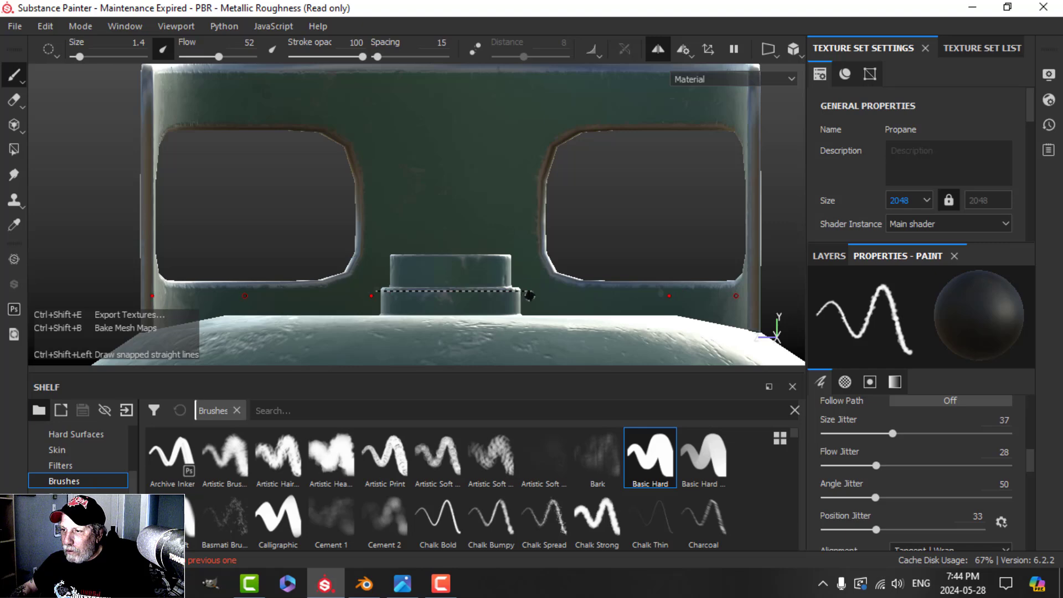
pyautogui.keyDown('alt'); pyautogui.moveTo(520, 293); pyautogui.dragTo(534, 213); pyautogui.keyUp('alt')
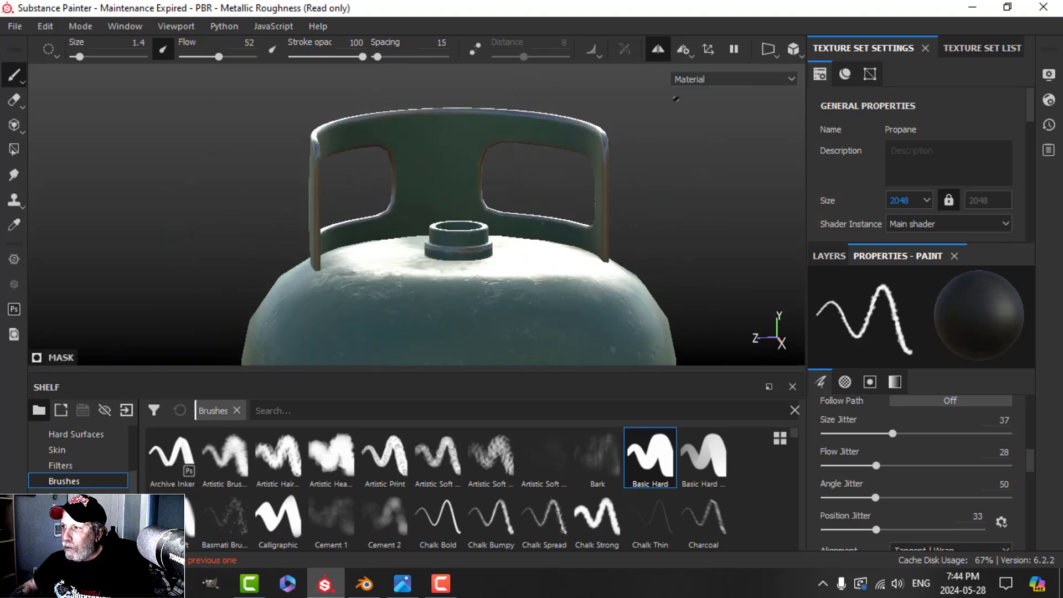
# - Turn off symmetry and switch the viewport to a perspective view framing the whole tank
pyautogui.click(794, 50)
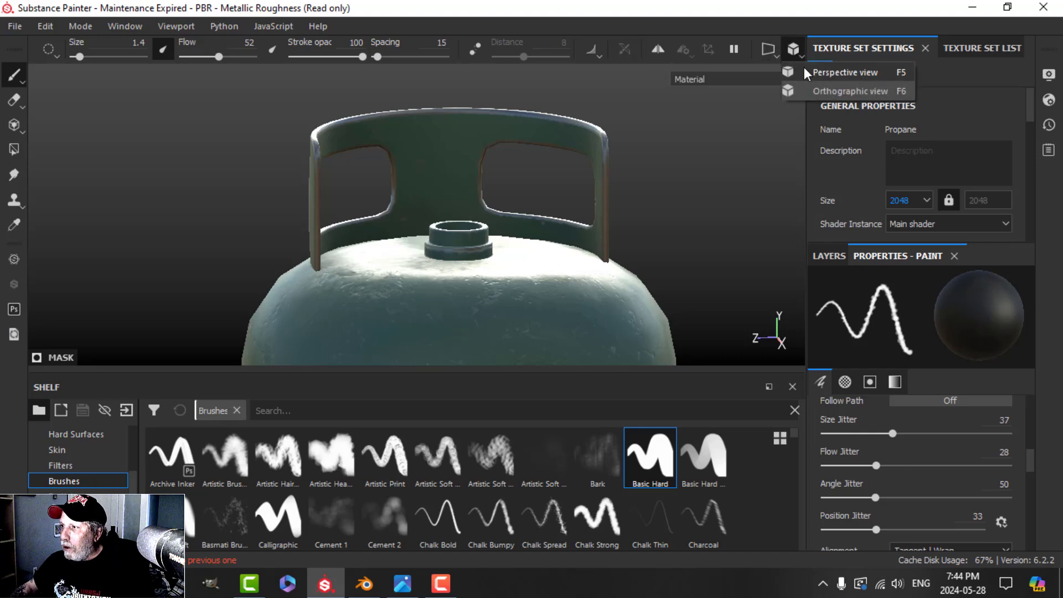
pyautogui.click(807, 72)
pyautogui.scroll(-8, 533, 256)
pyautogui.keyDown('alt'); pyautogui.moveTo(387, 292); pyautogui.dragTo(544, 285); pyautogui.keyUp('alt')
pyautogui.keyDown('shift'); pyautogui.moveTo(537, 284); pyautogui.dragTo(485, 288, button='right'); pyautogui.keyUp('shift')
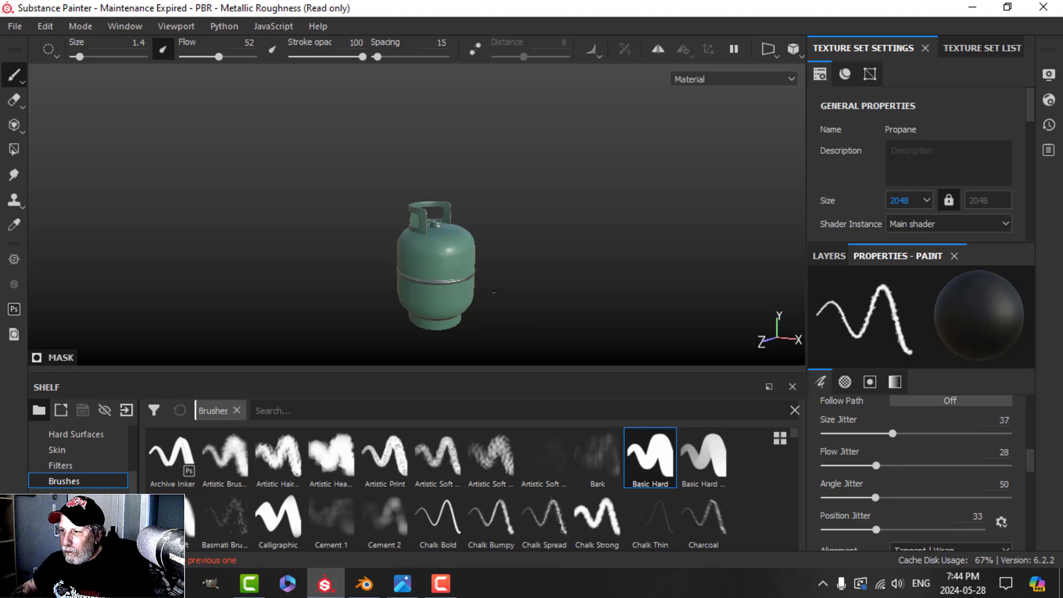
pyautogui.press('f')
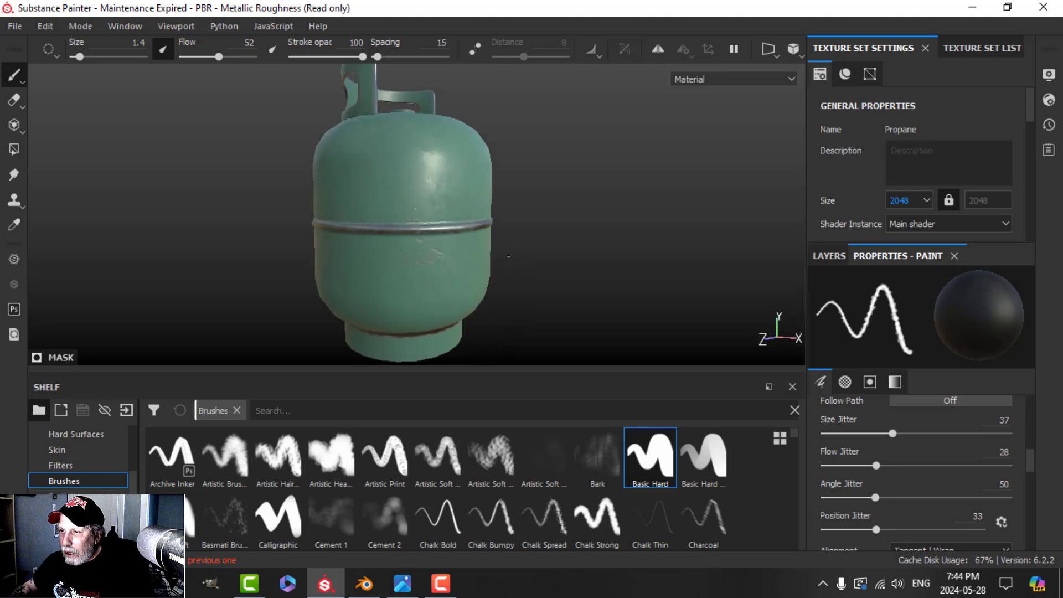
# - Examine the wear on the tank's body, middle band and base seam from a distance and up close
pyautogui.keyDown('alt'); pyautogui.moveTo(508, 255); pyautogui.dragTo(536, 266); pyautogui.keyUp('alt')
pyautogui.scroll(-3, 538, 268)
pyautogui.keyDown('alt'); pyautogui.moveTo(543, 277); pyautogui.dragTo(535, 255, button='middle'); pyautogui.keyUp('alt')
pyautogui.keyDown('alt'); pyautogui.moveTo(535, 255); pyautogui.dragTo(520, 254); pyautogui.keyUp('alt')
pyautogui.scroll(-3, 242, 261)
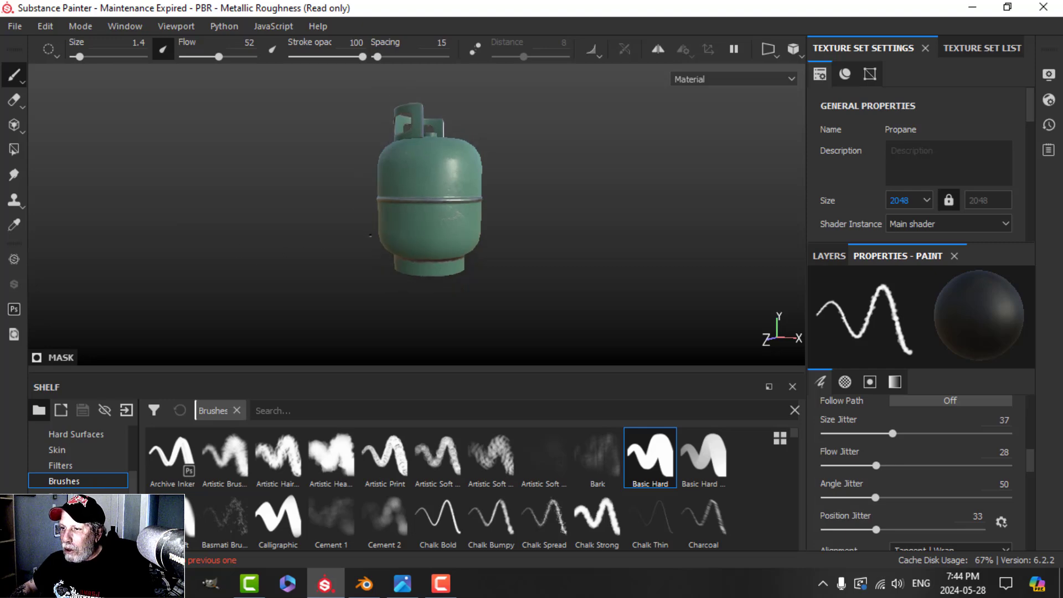
pyautogui.scroll(8, 499, 201)
pyautogui.keyDown('alt'); pyautogui.moveTo(501, 201); pyautogui.dragTo(437, 250, button='middle'); pyautogui.keyUp('alt')
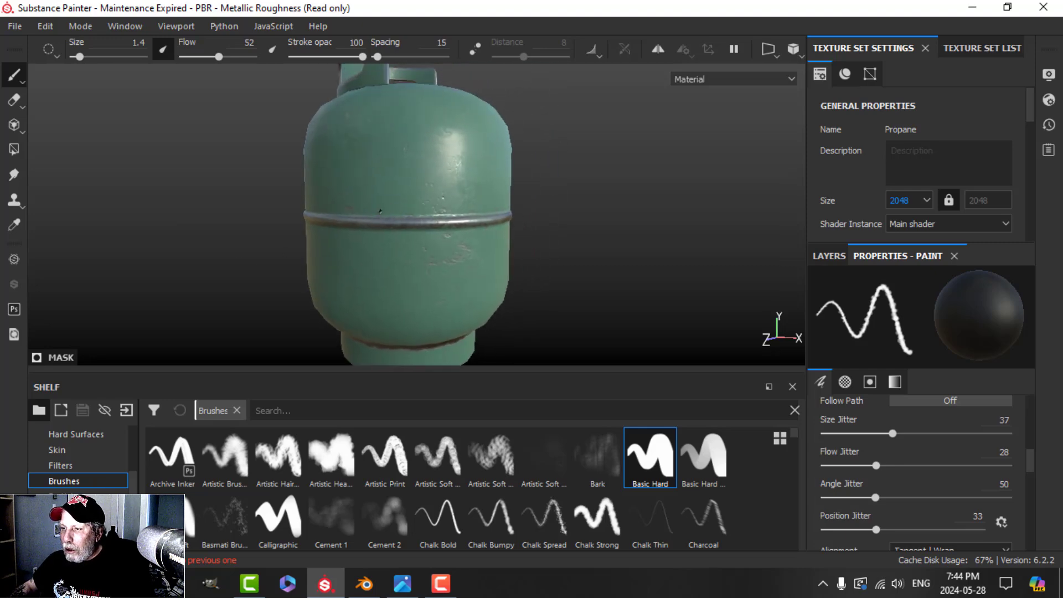
pyautogui.scroll(2, 356, 228)
pyautogui.scroll(-2, 385, 225)
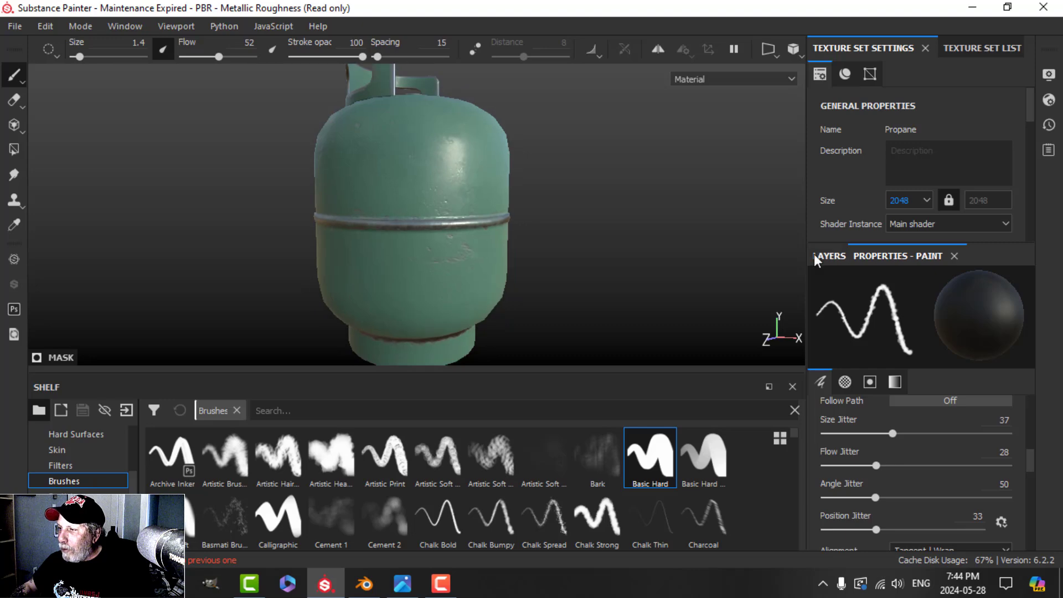
# - Turn symmetry on, set the brush size to 4.57 and restore green paint in a straight stroke along the band's upper edge
pyautogui.click(836, 257)
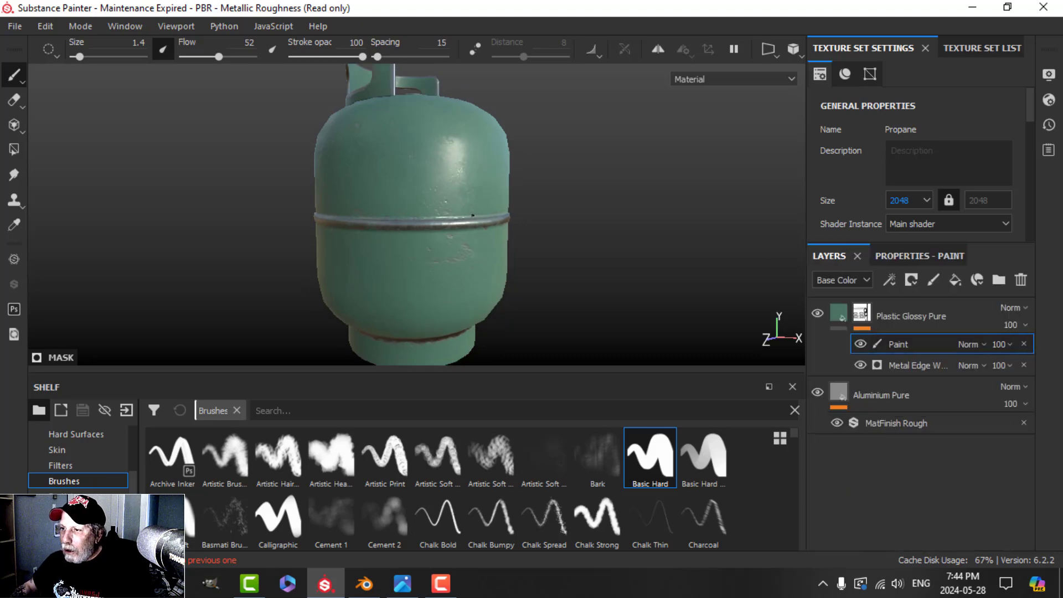
pyautogui.click(657, 49)
pyautogui.scroll(3, 498, 227)
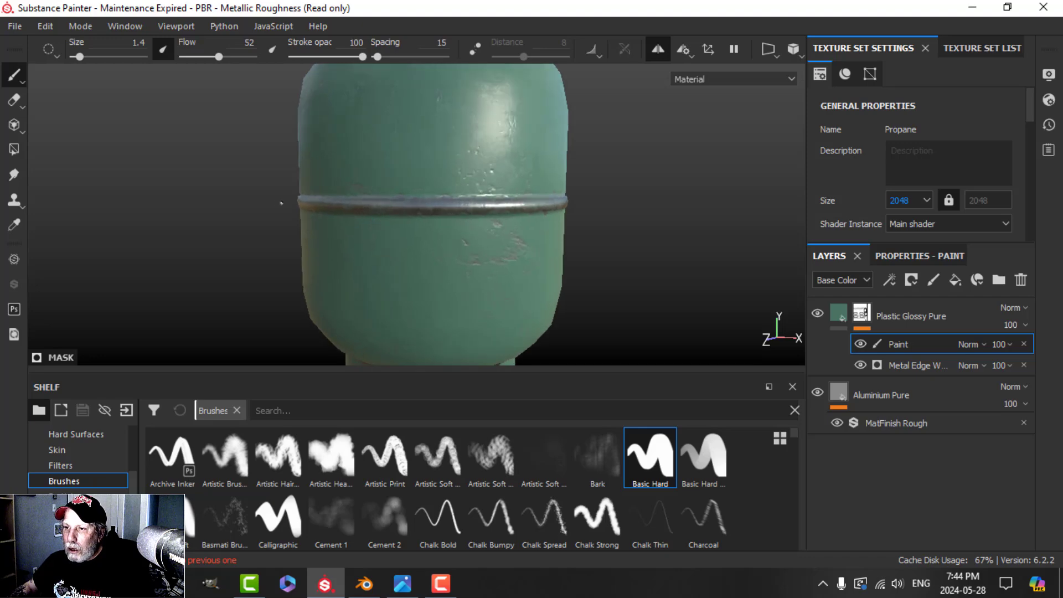
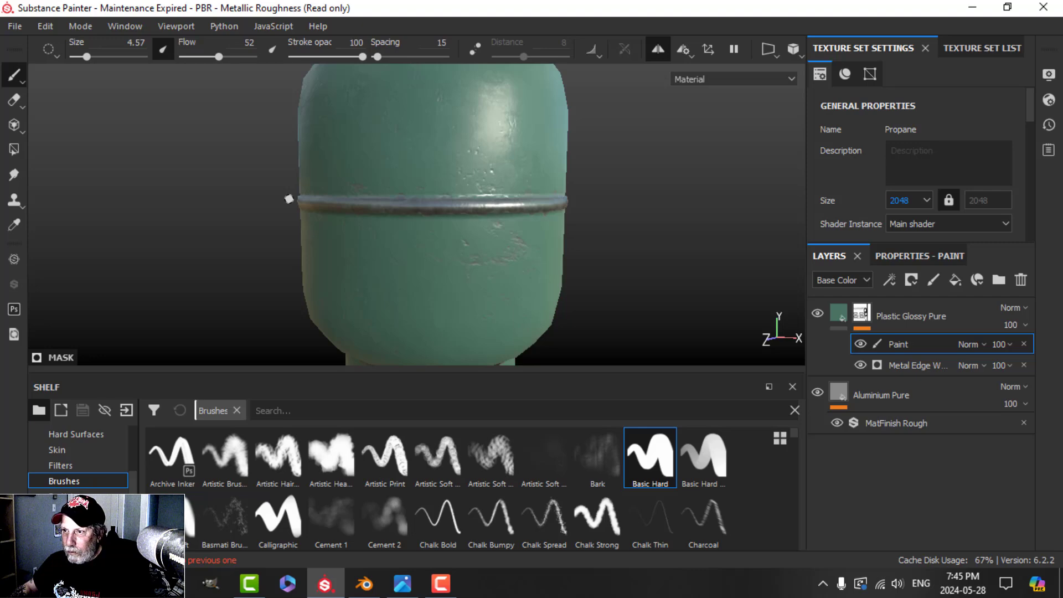
pyautogui.keyDown('shift'); pyautogui.click(531, 198); pyautogui.keyUp('shift')
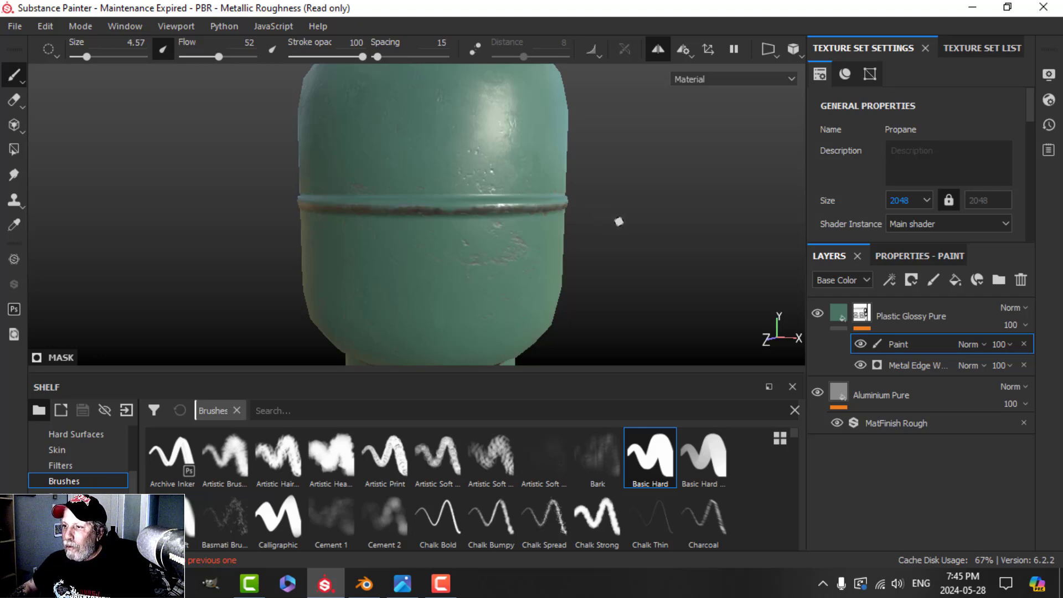
pyautogui.scroll(-1, 618, 221)
pyautogui.keyDown('alt'); pyautogui.moveTo(619, 222); pyautogui.dragTo(438, 208); pyautogui.keyUp('alt')
pyautogui.scroll(2, 429, 235)
pyautogui.scroll(-1, 486, 232)
pyautogui.keyDown('alt'); pyautogui.moveTo(486, 232); pyautogui.dragTo(548, 254); pyautogui.keyUp('alt')
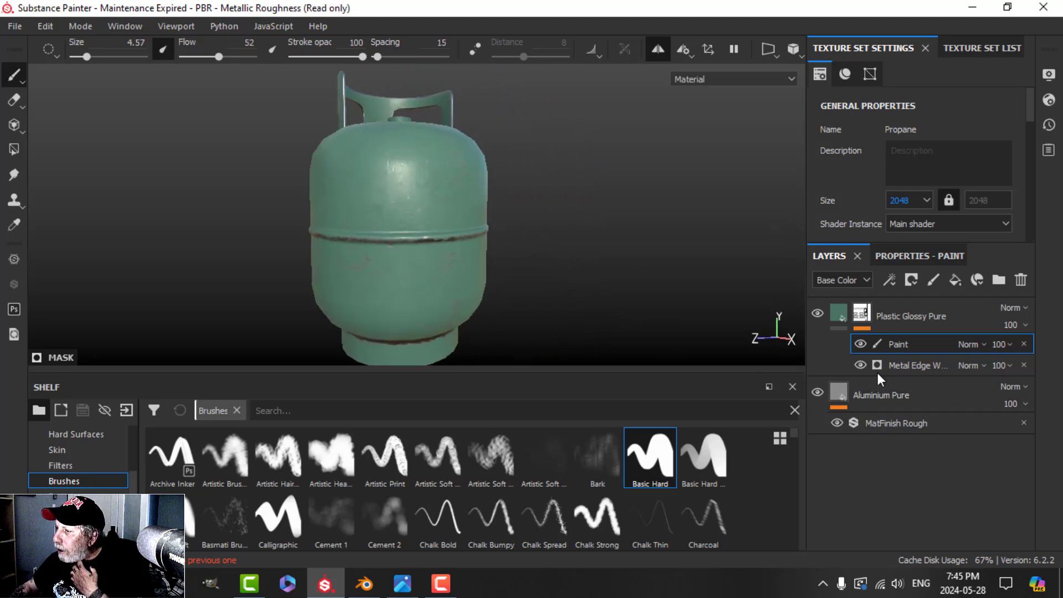
# - Add a fill effect to the Plastic Glossy Pure mask using the Grunge Scratches Rough texture as its grayscale
pyautogui.click(889, 279)
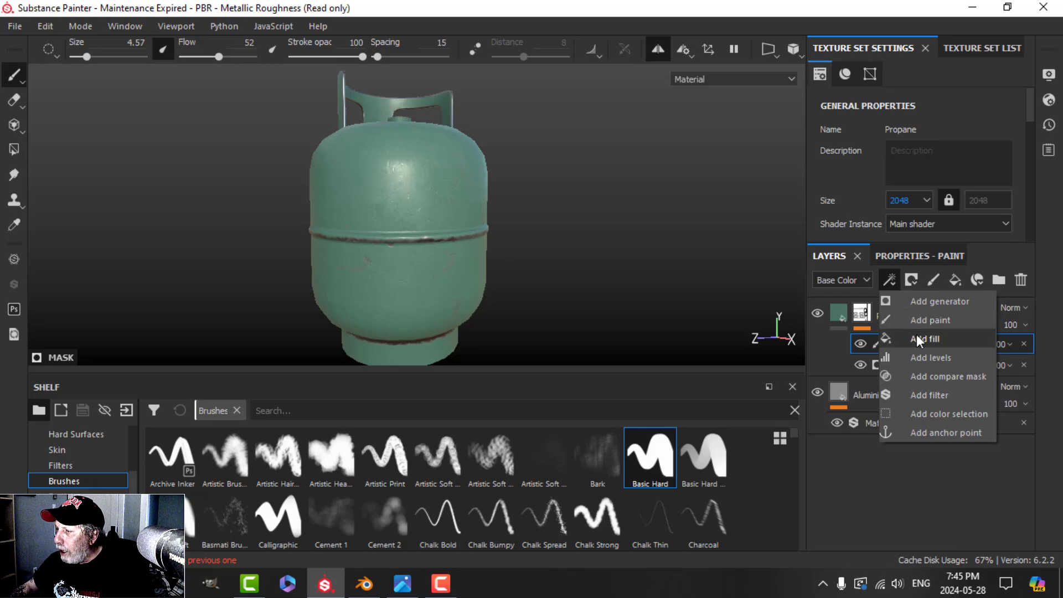
pyautogui.click(915, 335)
pyautogui.click(910, 257)
pyautogui.click(922, 351)
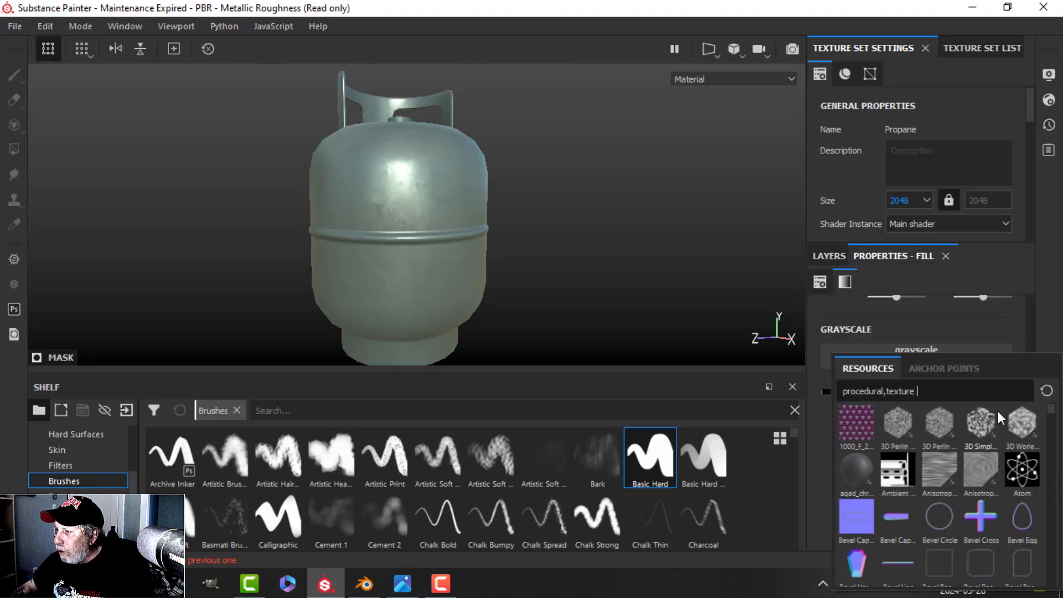
pyautogui.moveTo(965, 404)
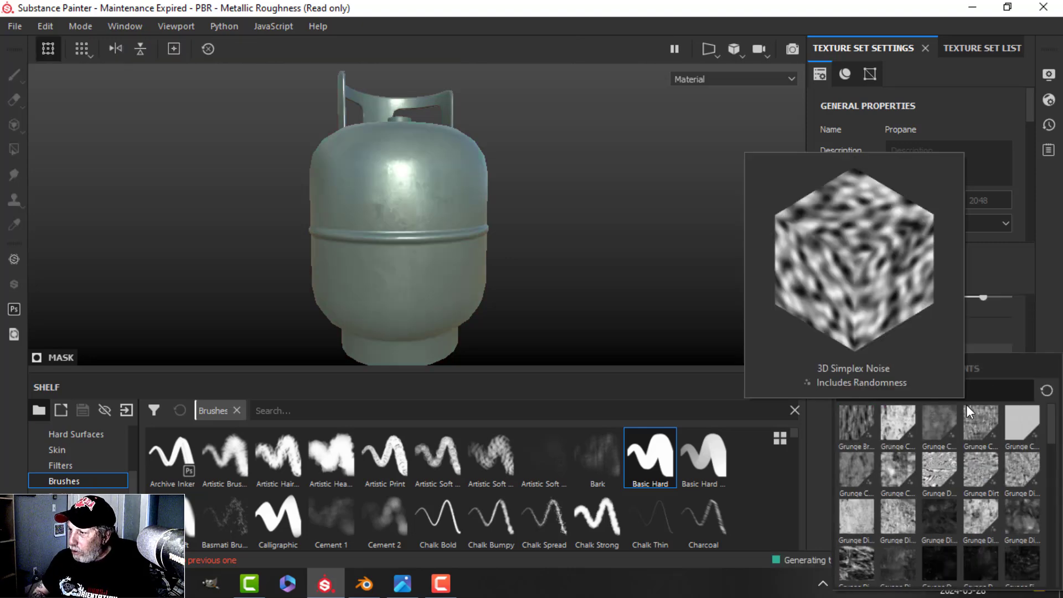
pyautogui.write('grunge')
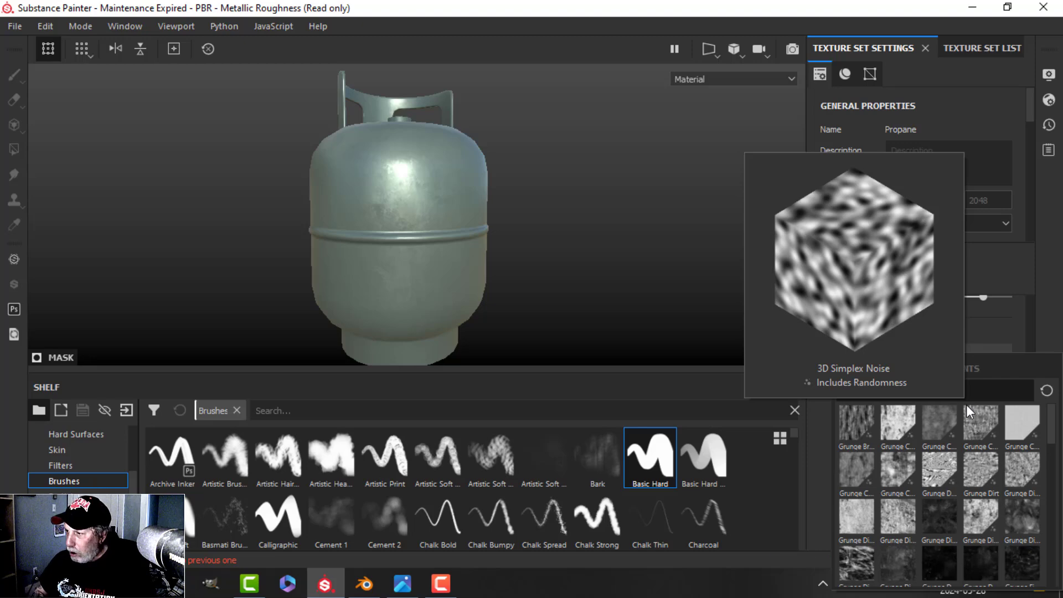
pyautogui.write(' ccra')
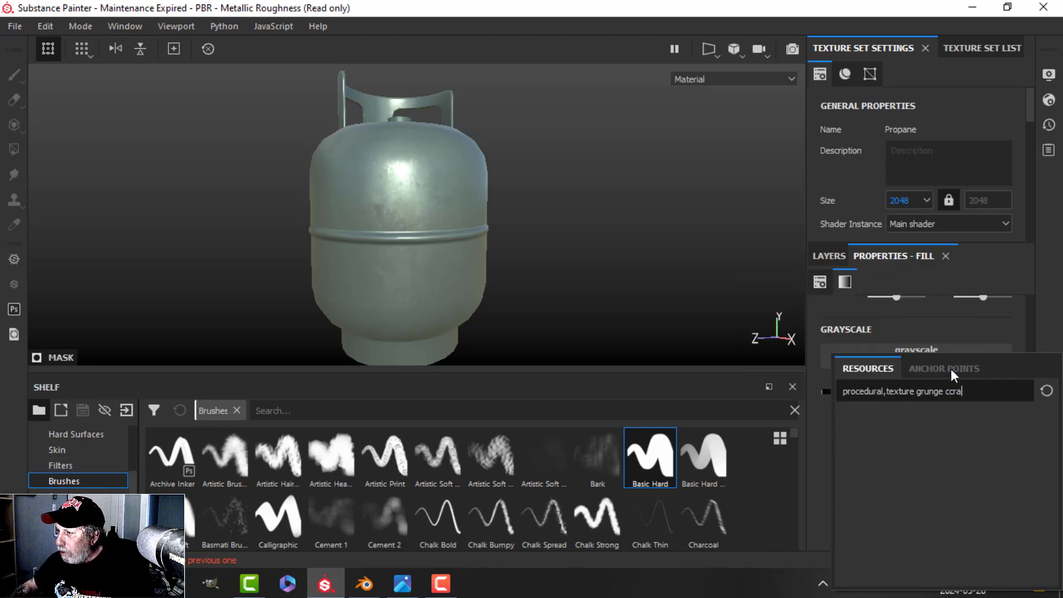
pyautogui.press('BackSpace')
pyautogui.press('BackSpace')
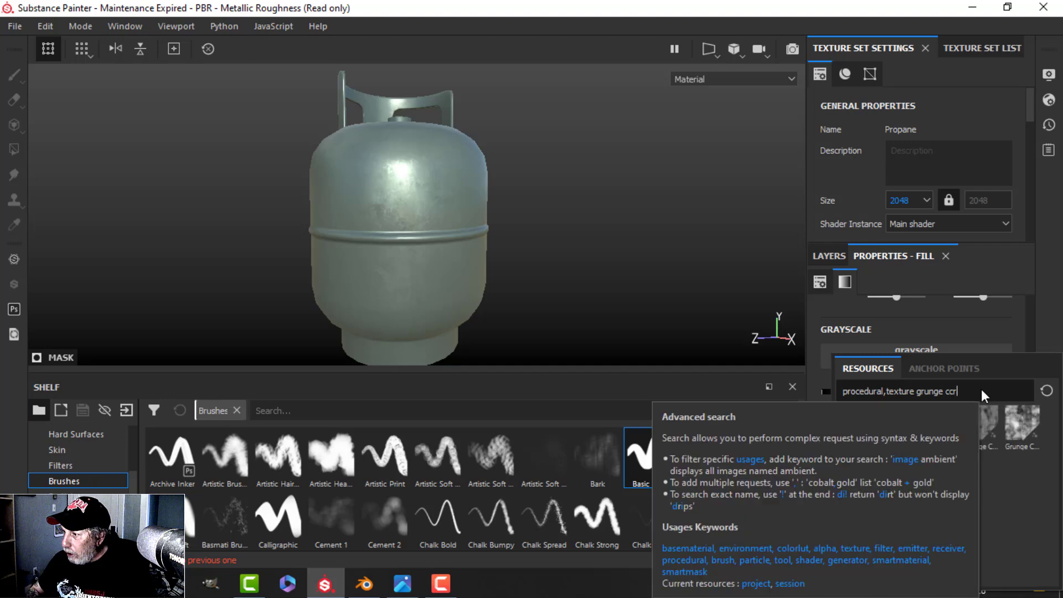
pyautogui.write('scrat')
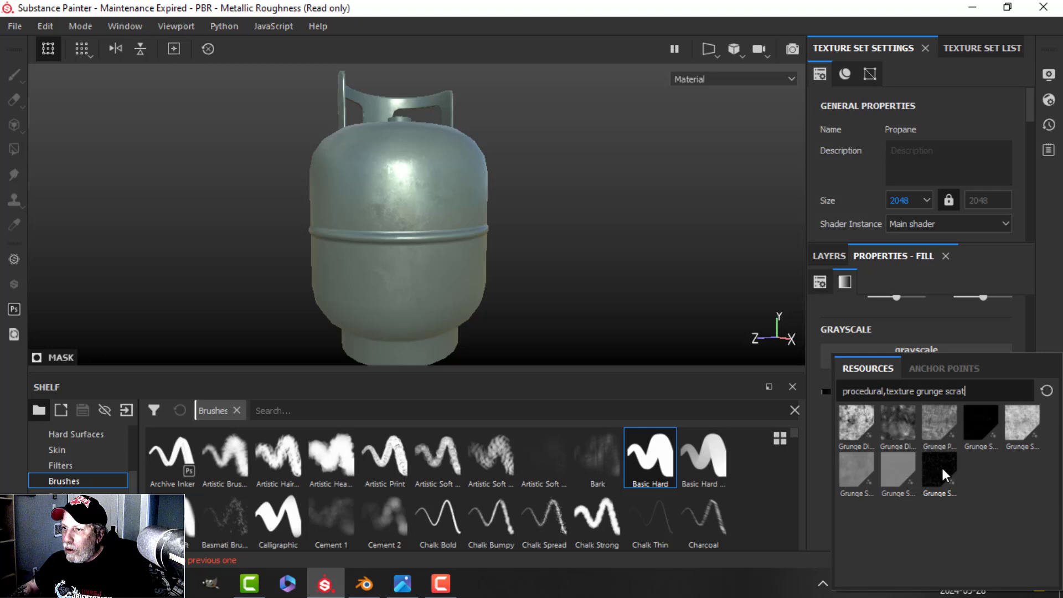
pyautogui.click(941, 466)
pyautogui.keyDown('alt'); pyautogui.moveTo(628, 258); pyautogui.dragTo(582, 269, button='right'); pyautogui.keyUp('alt')
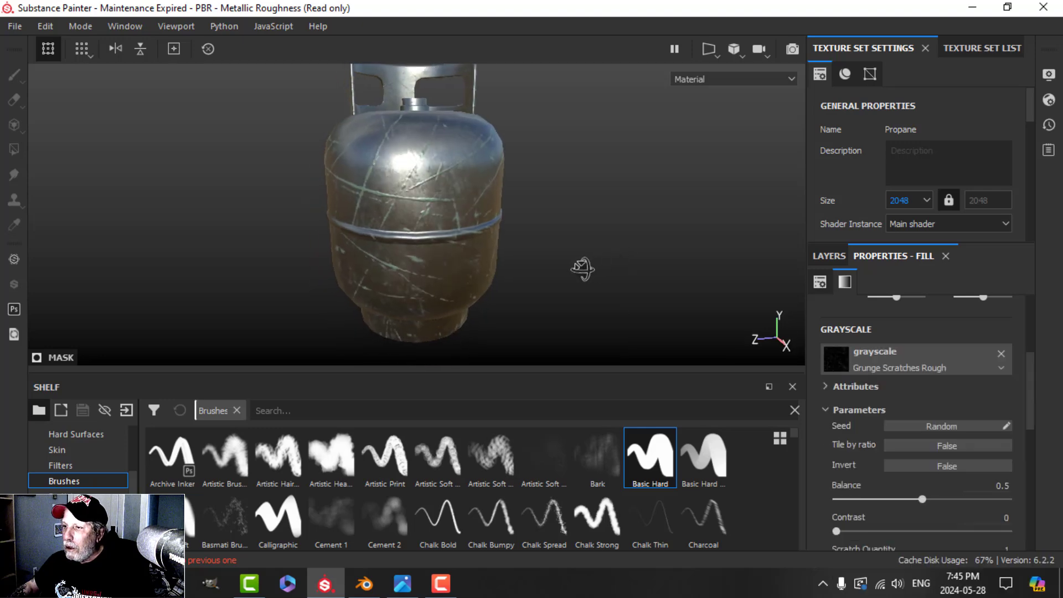
# - Invert the Grunge Scratches Rough texture in the mask's fill effect
pyautogui.click(829, 255)
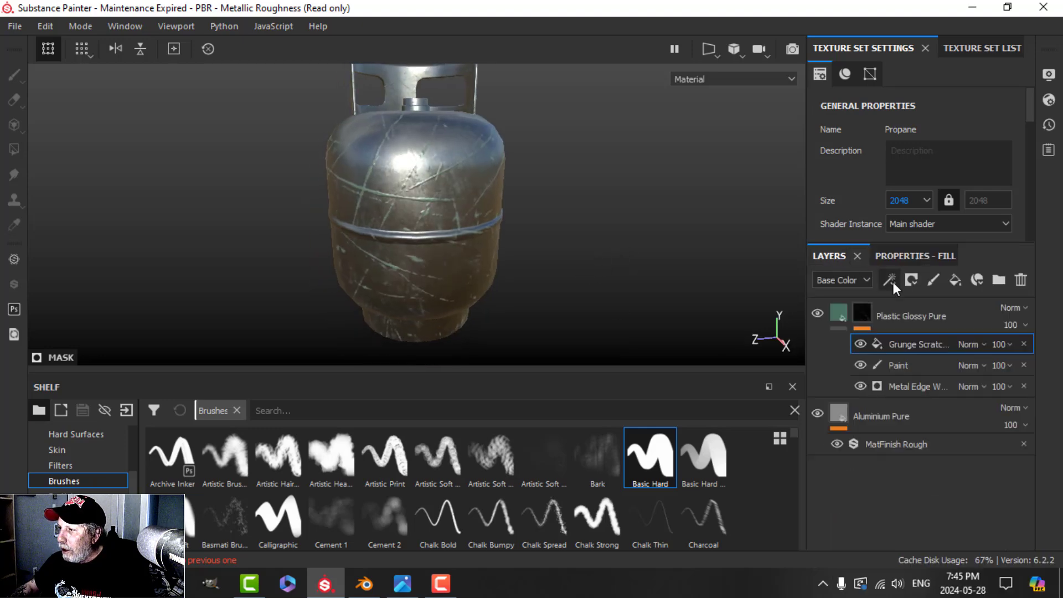
pyautogui.click(908, 256)
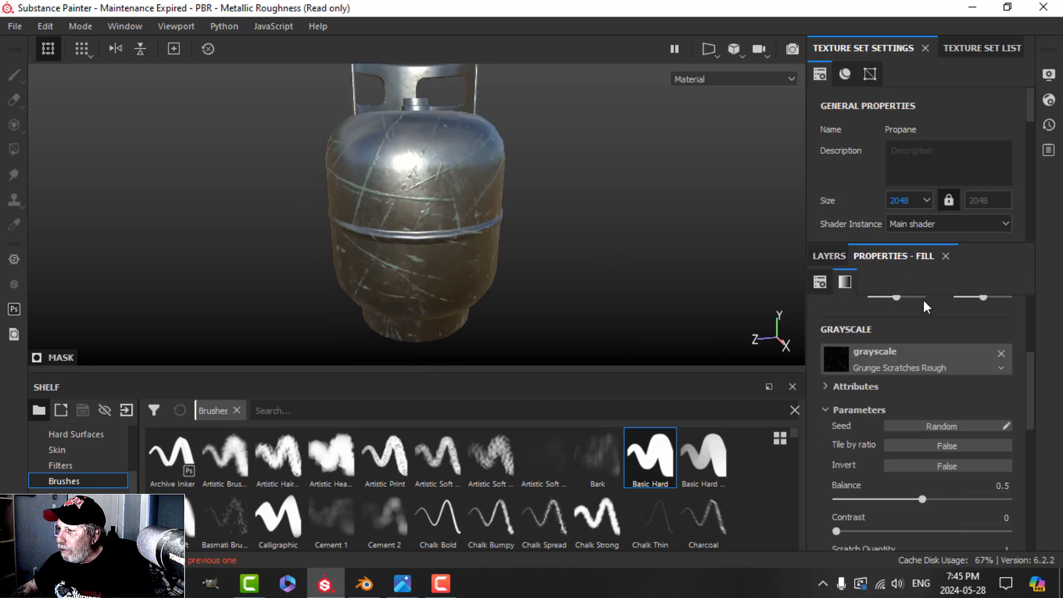
pyautogui.click(944, 468)
pyautogui.keyDown('alt'); pyautogui.moveTo(605, 277); pyautogui.dragTo(533, 274); pyautogui.keyUp('alt')
pyautogui.scroll(3, 547, 278)
pyautogui.scroll(-5, 538, 280)
pyautogui.keyDown('alt'); pyautogui.moveTo(564, 242); pyautogui.dragTo(548, 233); pyautogui.keyUp('alt')
# - Set the blending mode of the scratches fill effect to Multiply so it combines with the painted and edge wear
pyautogui.click(829, 256)
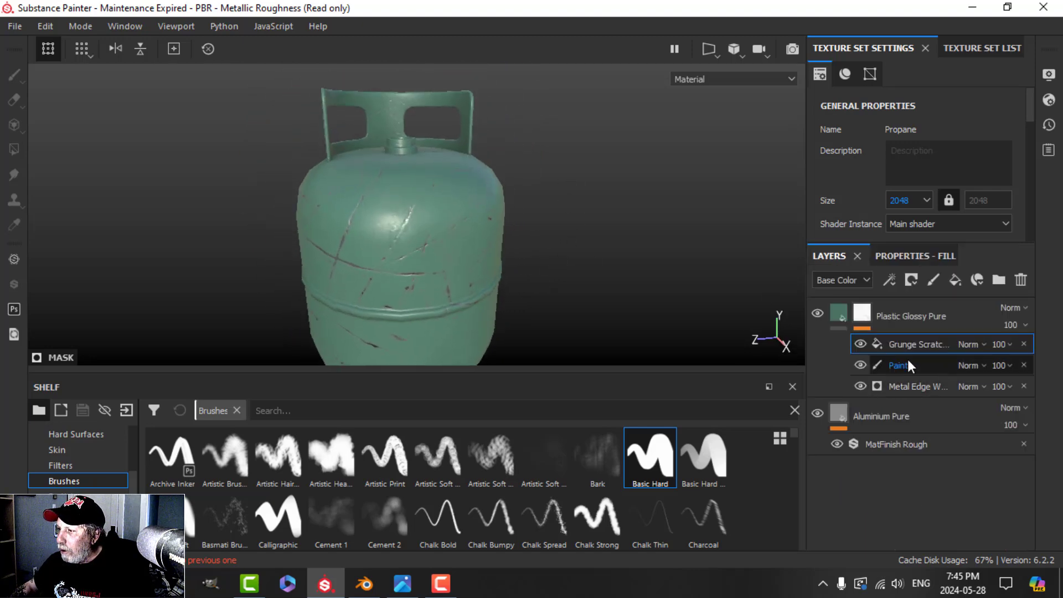
pyautogui.click(974, 344)
pyautogui.click(974, 343)
pyautogui.click(974, 343)
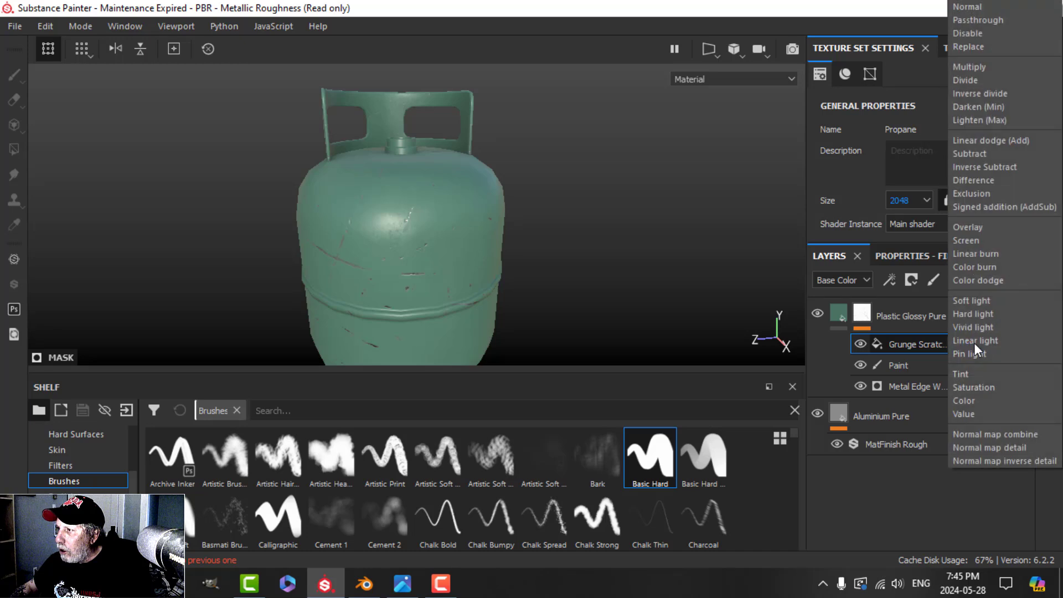
pyautogui.click(984, 66)
pyautogui.scroll(3, 539, 224)
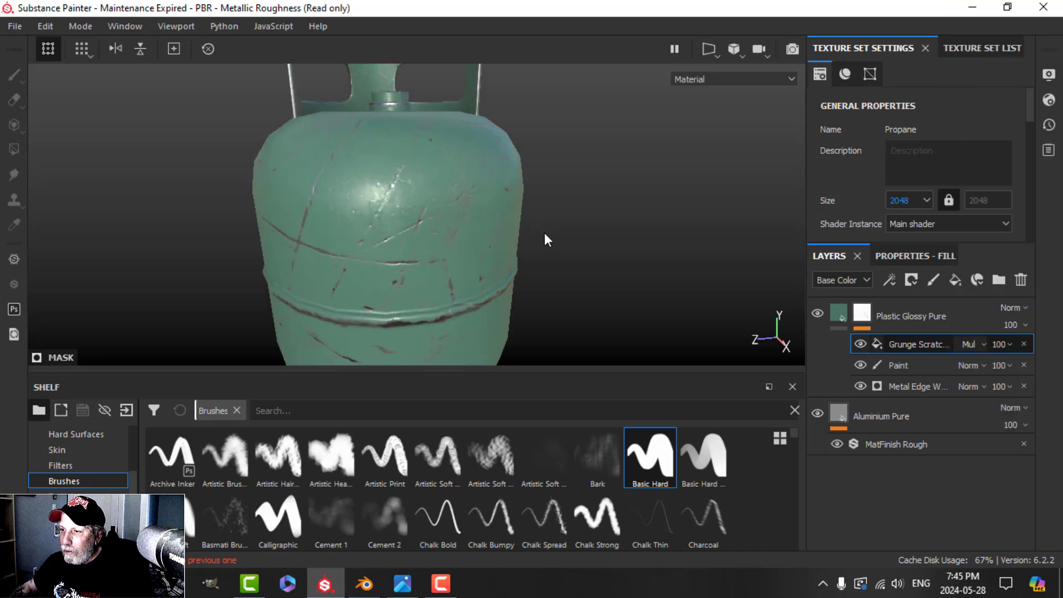
pyautogui.keyDown('alt'); pyautogui.moveTo(544, 233); pyautogui.dragTo(397, 224); pyautogui.keyUp('alt')
pyautogui.scroll(3, 490, 231)
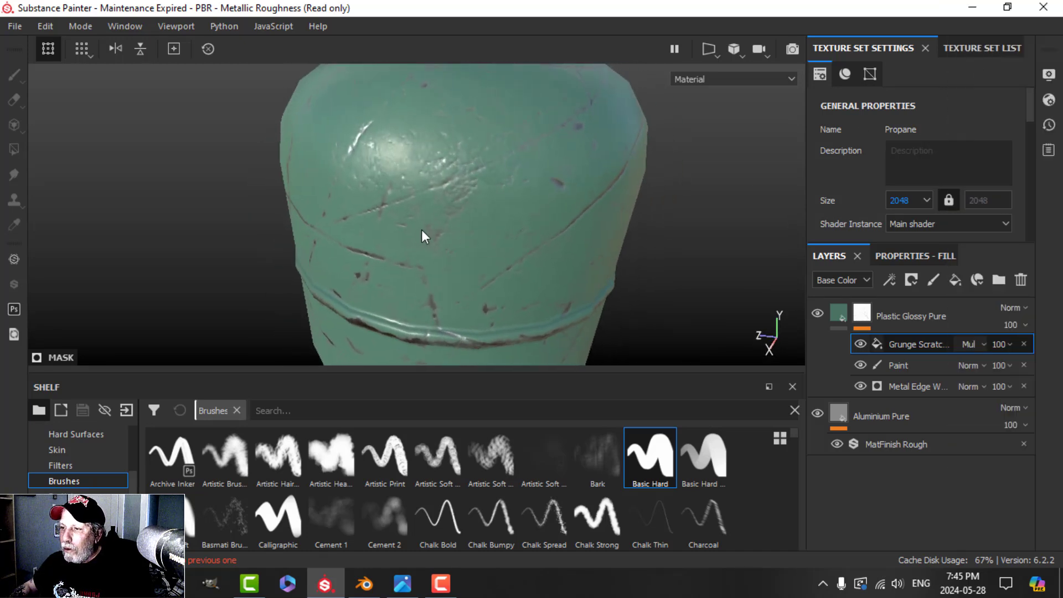
pyautogui.press('f')
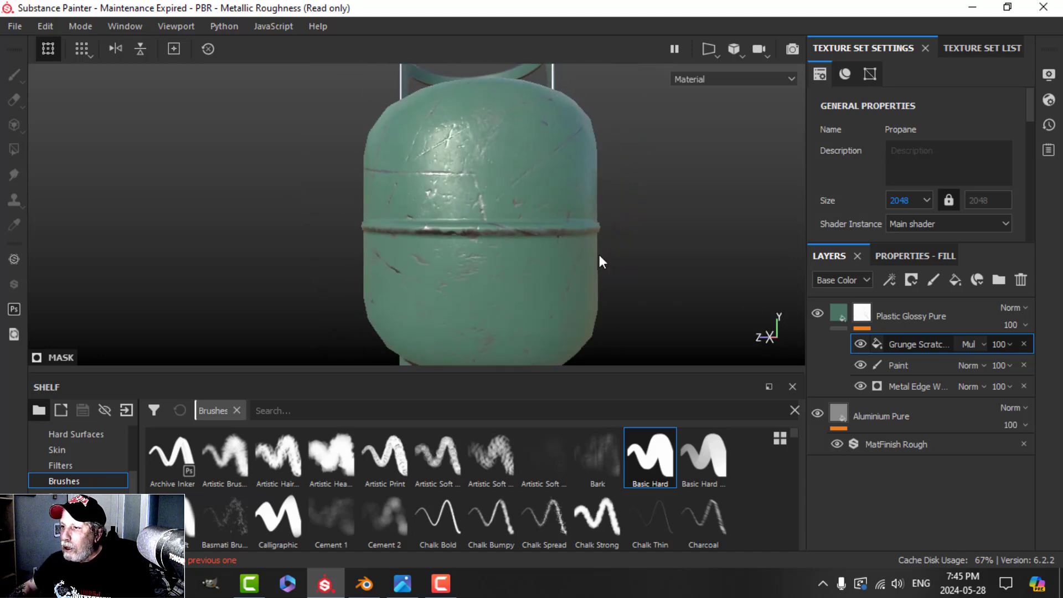
# - Set the scratches texture's balance to 0.28 and its contrast to 0.3
pyautogui.click(917, 259)
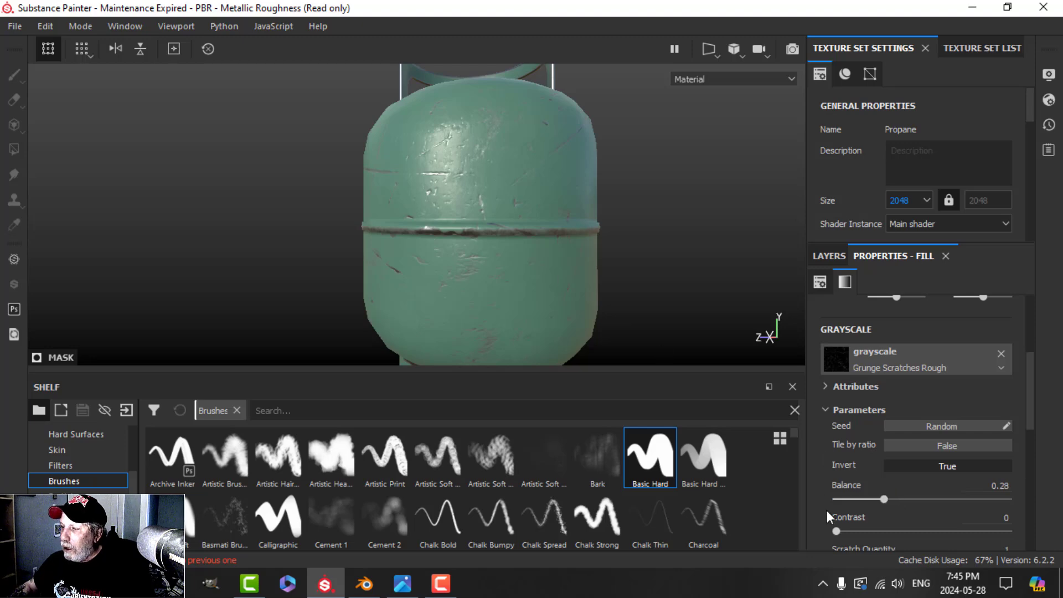
pyautogui.scroll(-3, 559, 303)
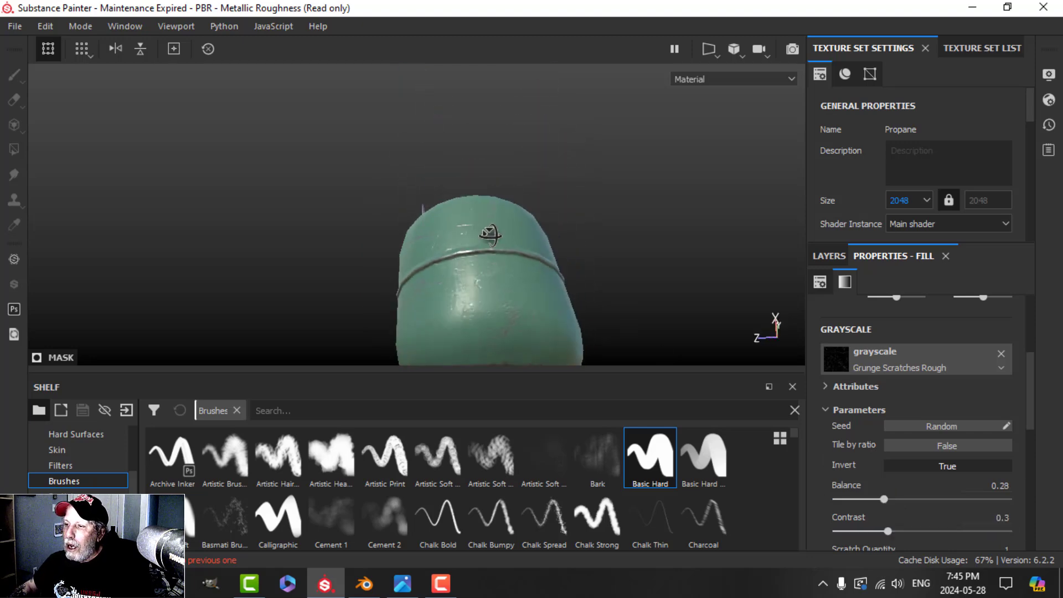
pyautogui.keyDown('alt'); pyautogui.moveTo(559, 304); pyautogui.dragTo(598, 256); pyautogui.keyUp('alt')
pyautogui.scroll(5, 508, 289)
pyautogui.keyDown('alt'); pyautogui.moveTo(508, 289); pyautogui.dragTo(523, 280); pyautogui.keyUp('alt')
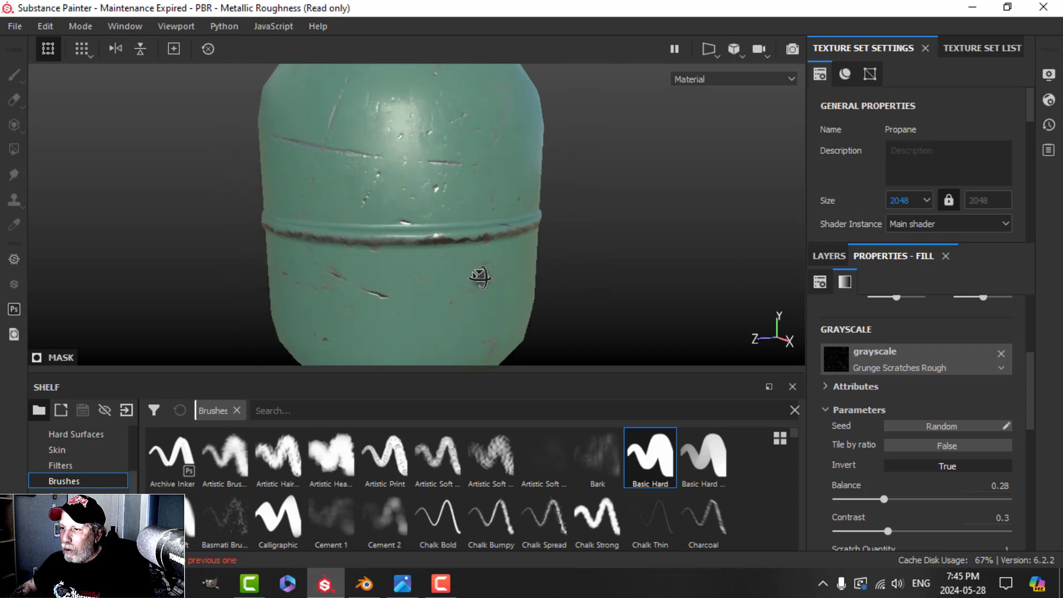
# - Compare the tank with the scratches effect hidden and shown, leave it visible, and examine the wear from several sides
pyautogui.click(830, 257)
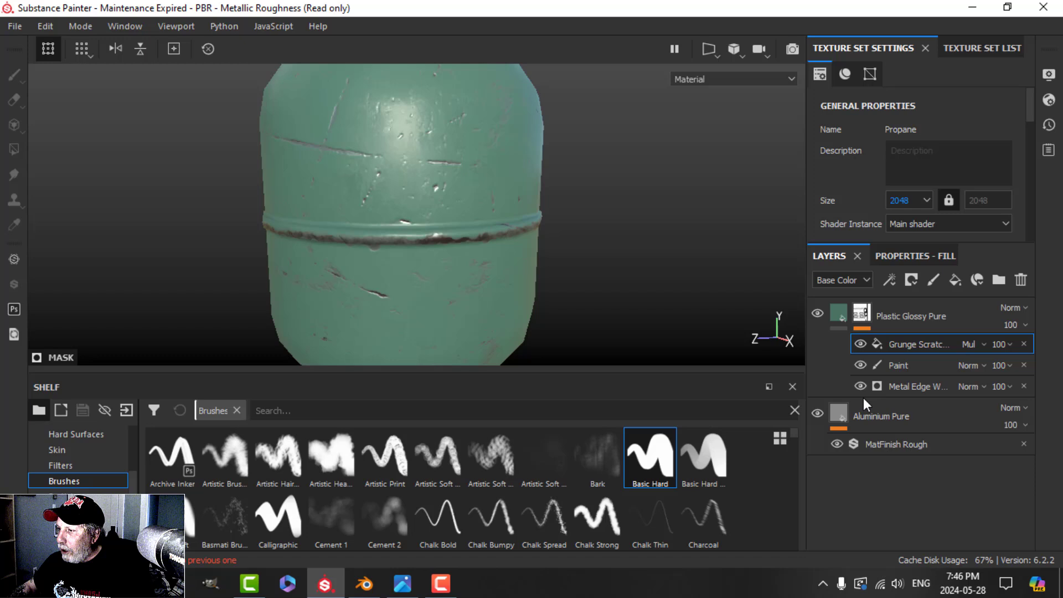
pyautogui.click(861, 364)
pyautogui.click(861, 344)
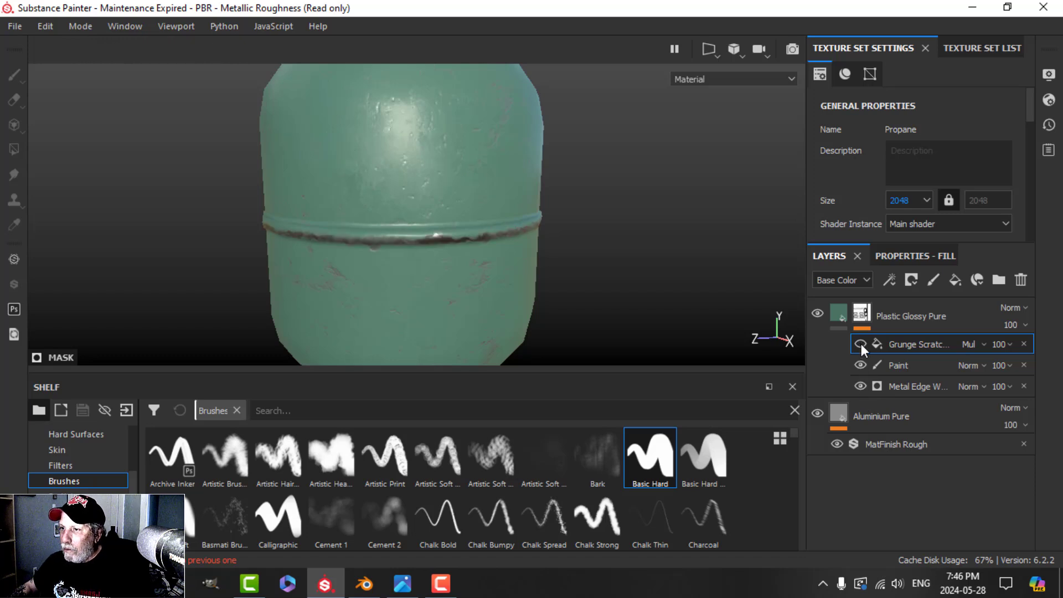
pyautogui.click(861, 344)
pyautogui.moveTo(548, 239)
pyautogui.keyDown('alt'); pyautogui.mouseDown()
pyautogui.moveTo(579, 237)
pyautogui.moveTo(557, 238)
pyautogui.mouseUp(); pyautogui.keyUp('alt')
pyautogui.keyDown('alt'); pyautogui.moveTo(611, 279); pyautogui.dragTo(639, 276, button='right'); pyautogui.keyUp('alt')
pyautogui.moveTo(595, 245)
pyautogui.keyDown('alt'); pyautogui.mouseDown()
pyautogui.moveTo(489, 214)
pyautogui.moveTo(590, 264)
pyautogui.mouseUp(); pyautogui.keyUp('alt')
pyautogui.scroll(-2, 562, 249)
pyautogui.keyDown('alt'); pyautogui.moveTo(545, 198); pyautogui.dragTo(524, 240, button='middle'); pyautogui.keyUp('alt')
pyautogui.keyDown('alt'); pyautogui.moveTo(525, 240); pyautogui.dragTo(619, 238); pyautogui.keyUp('alt')
pyautogui.keyDown('alt'); pyautogui.moveTo(506, 272); pyautogui.dragTo(552, 259, button='middle'); pyautogui.keyUp('alt')
# - Darken the base color of the Aluminium Pure layer to a neutral grey with RGB values of 0.147
pyautogui.click(842, 414)
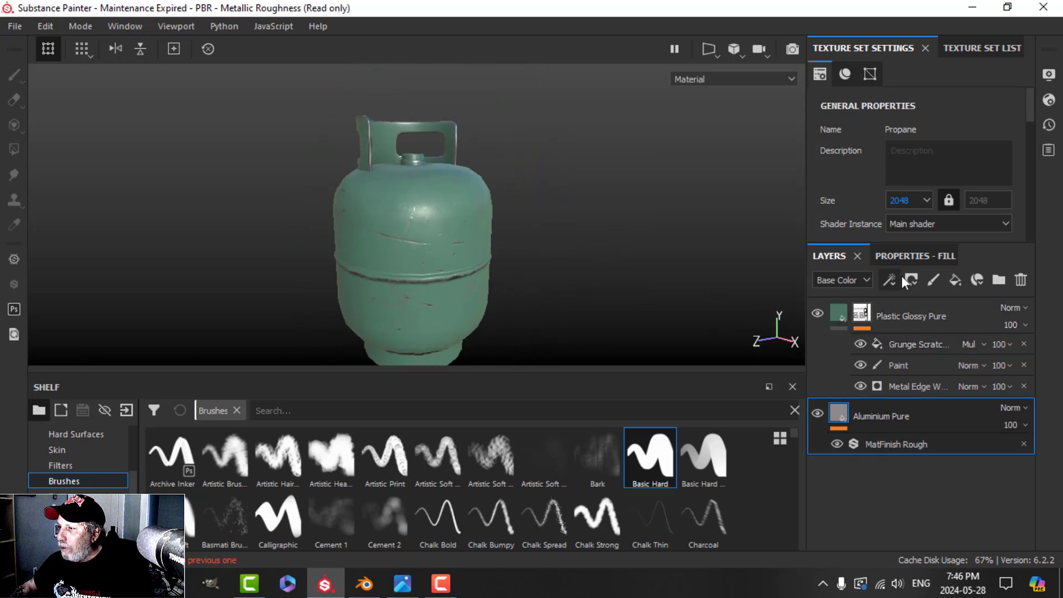
pyautogui.click(908, 255)
pyautogui.click(916, 457)
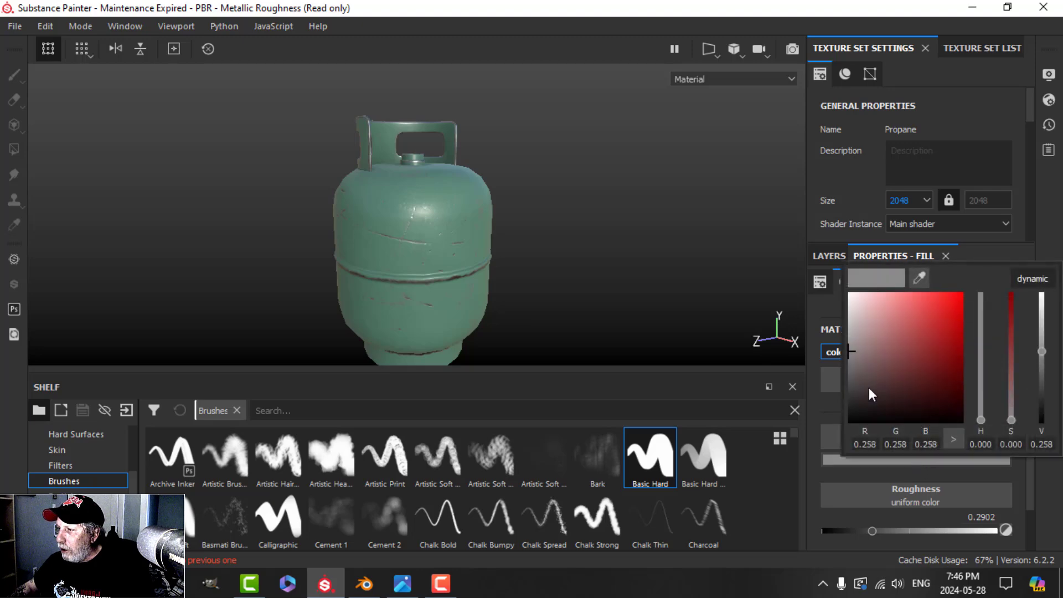
pyautogui.click(848, 369)
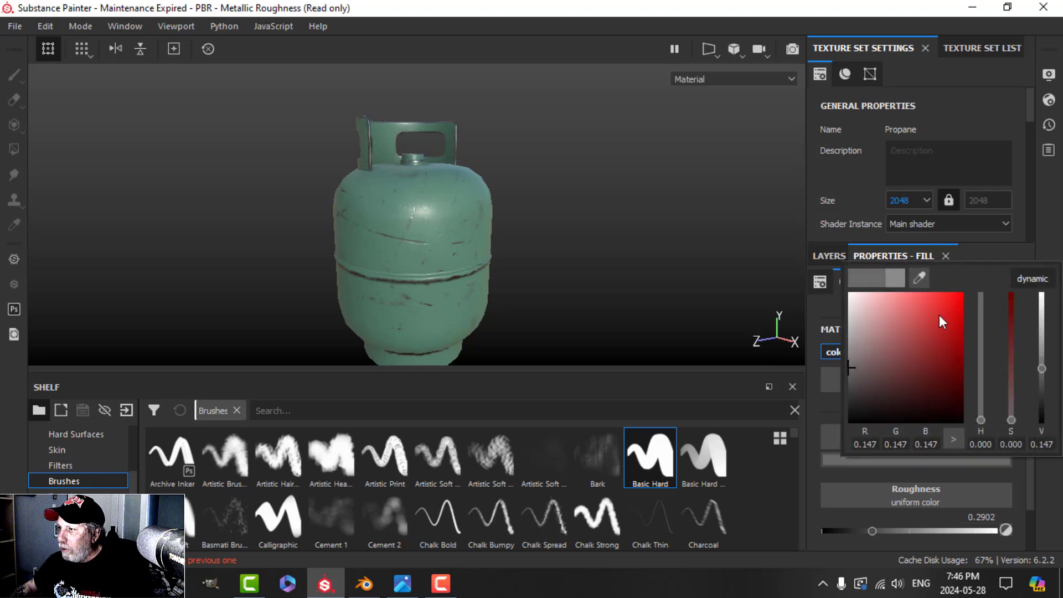
pyautogui.moveTo(601, 222)
pyautogui.keyDown('alt'); pyautogui.mouseDown()
pyautogui.moveTo(572, 239)
pyautogui.moveTo(578, 251)
pyautogui.moveTo(598, 239)
pyautogui.mouseUp(); pyautogui.keyUp('alt')
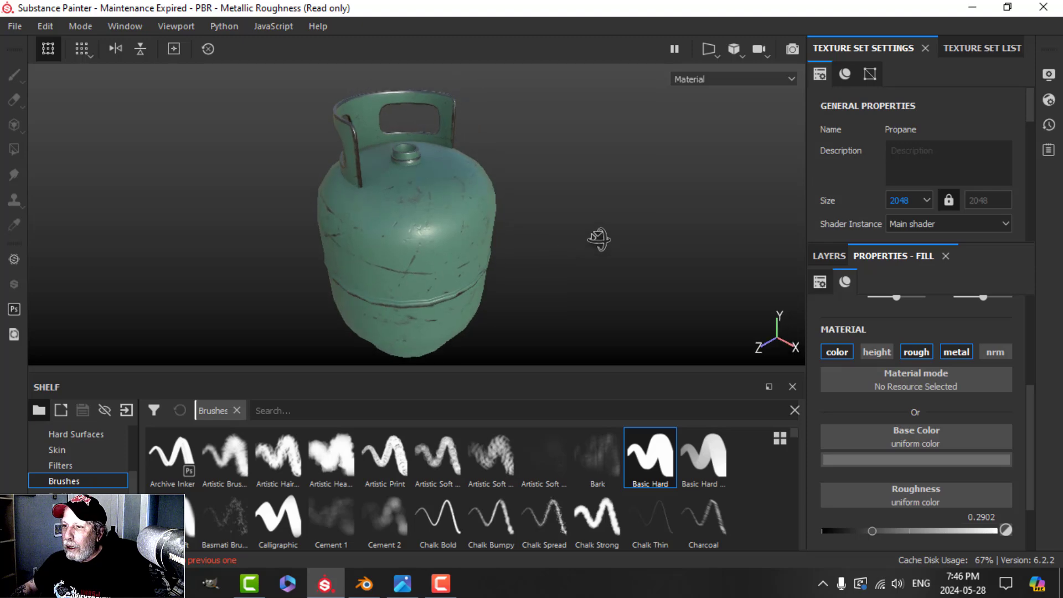
pyautogui.scroll(-3, 545, 297)
pyautogui.keyDown('alt'); pyautogui.moveTo(546, 297); pyautogui.dragTo(531, 254); pyautogui.keyUp('alt')
# - Lower the balance of the mask's scratches texture to 0.22
pyautogui.click(831, 257)
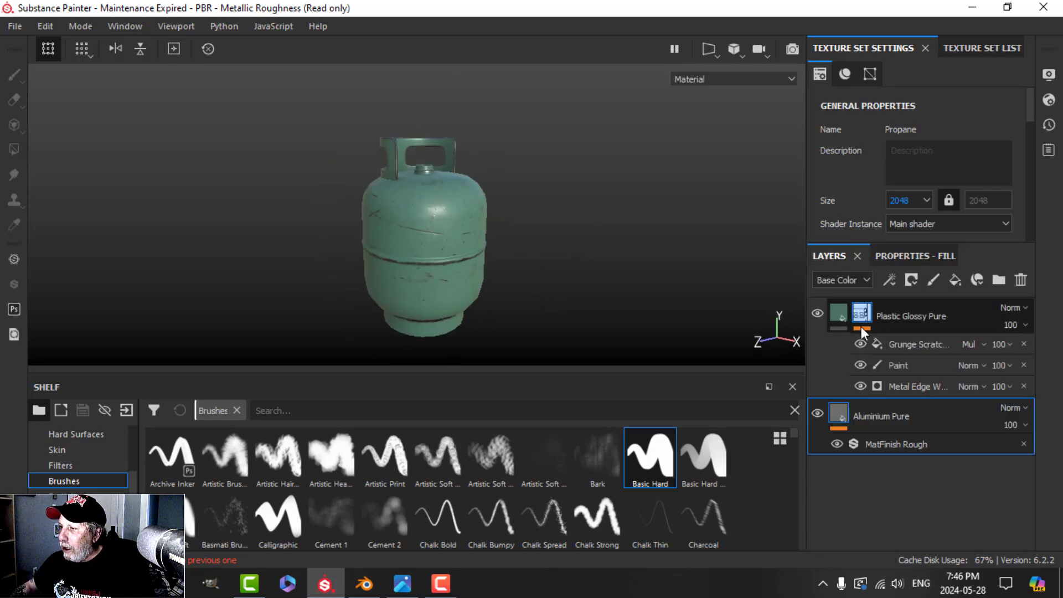
pyautogui.click(902, 343)
pyautogui.click(931, 257)
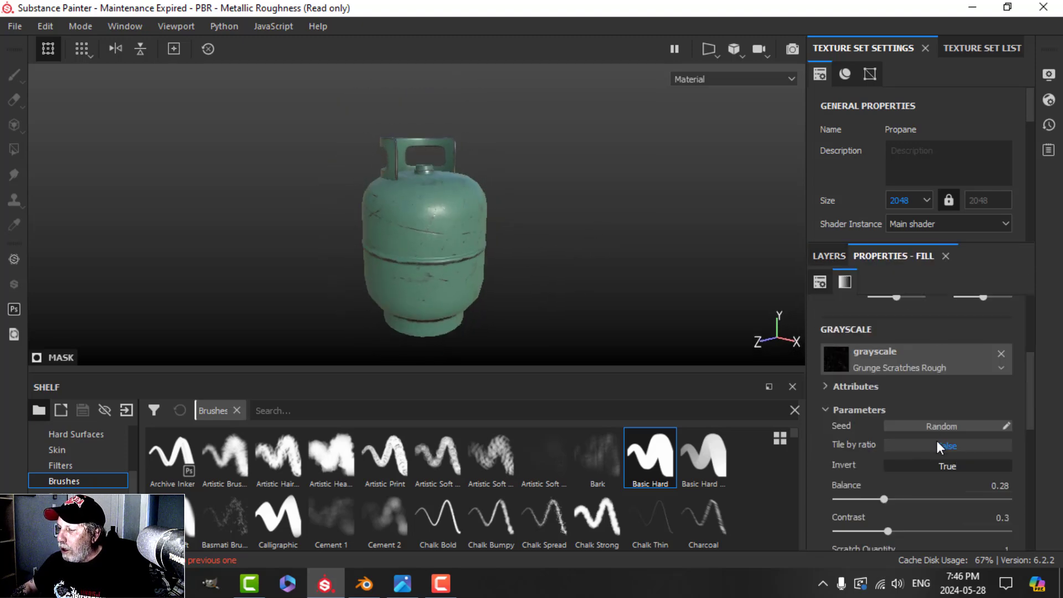
pyautogui.moveTo(883, 500); pyautogui.dragTo(880, 503)
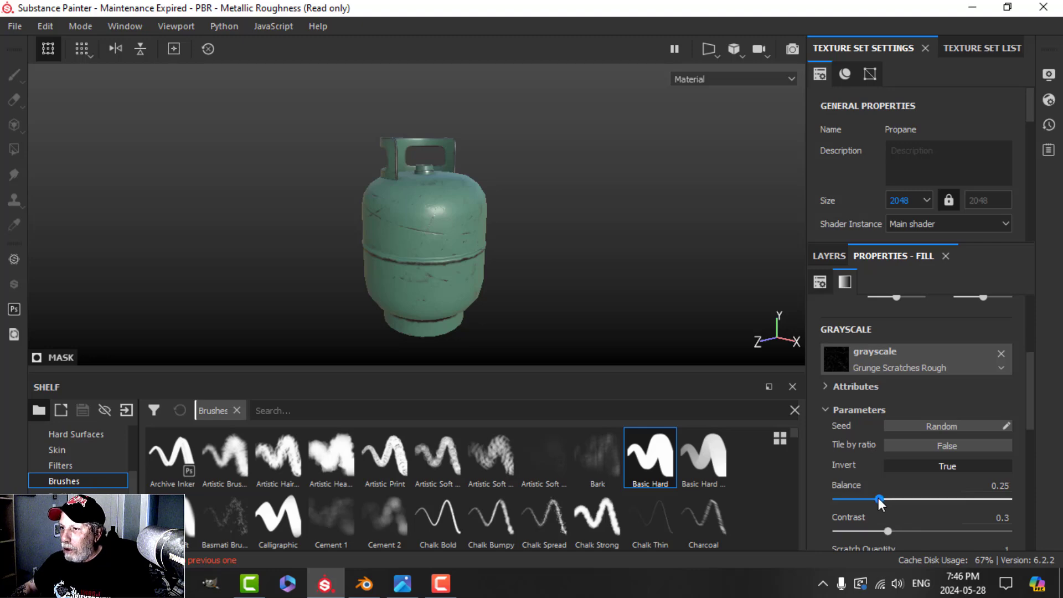
pyautogui.scroll(-4, 911, 497)
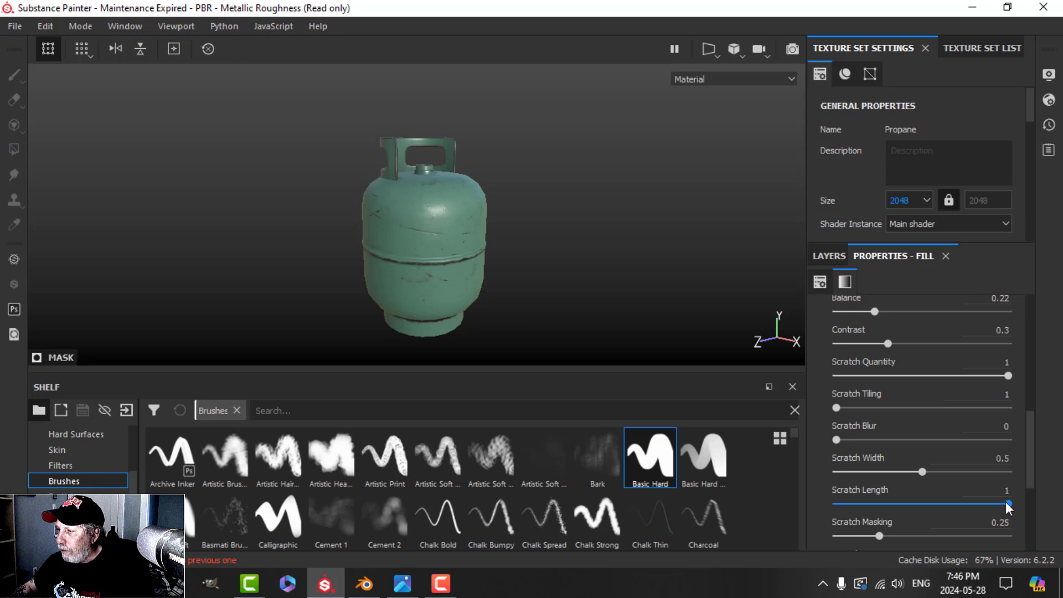
pyautogui.keyDown('alt'); pyautogui.moveTo(576, 297); pyautogui.dragTo(505, 293); pyautogui.keyUp('alt')
# - Collapse the Plastic Glossy Pure layer's mask effects and add a new fill layer above it
pyautogui.click(833, 252)
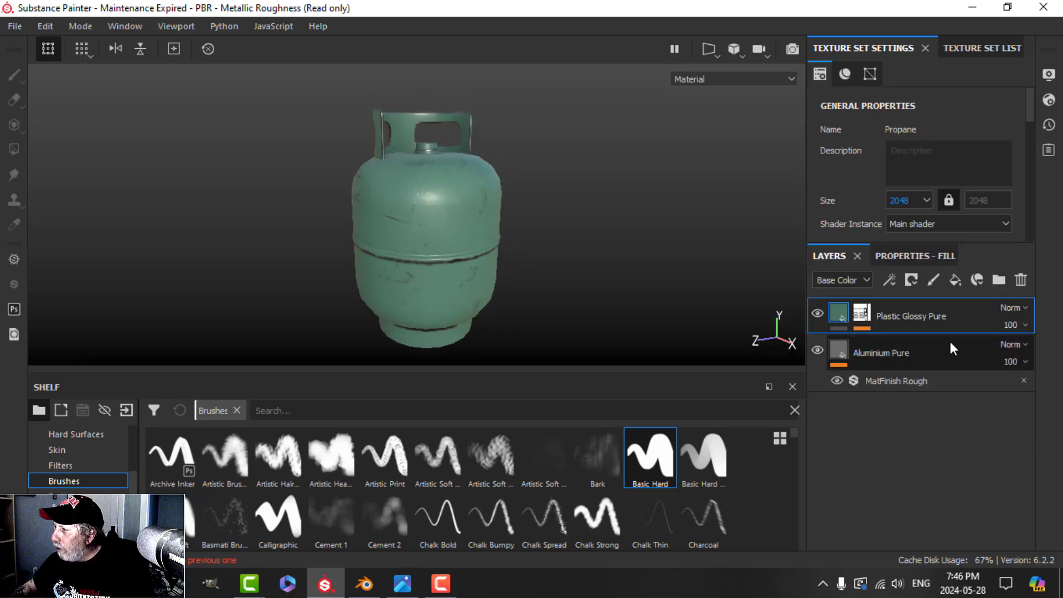
pyautogui.click(957, 281)
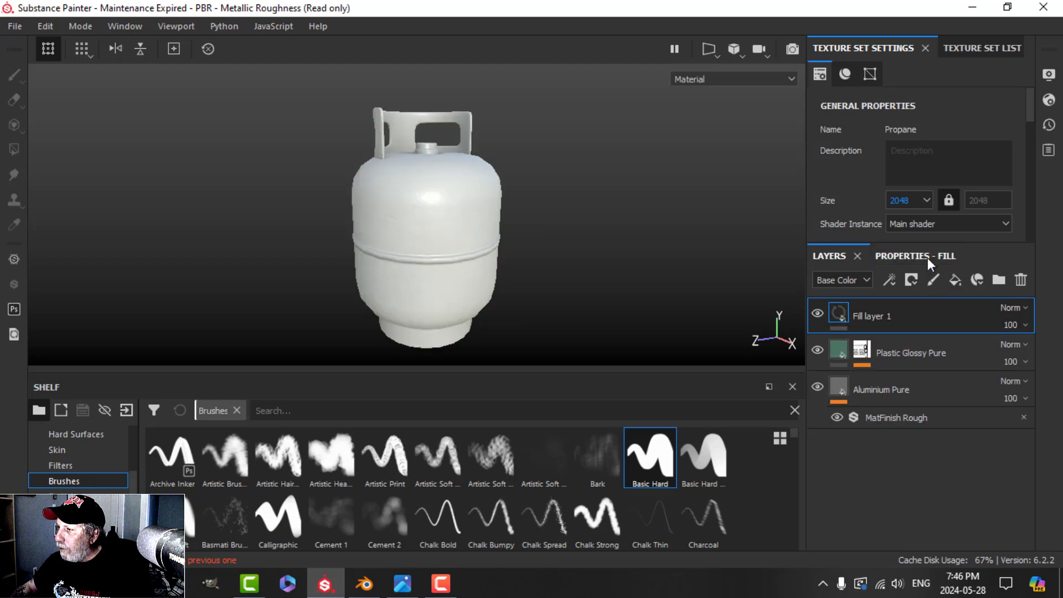
# - Limit the new fill layer to the color and roughness channels and set its roughness to 1
pyautogui.click(928, 256)
pyautogui.scroll(3, 866, 360)
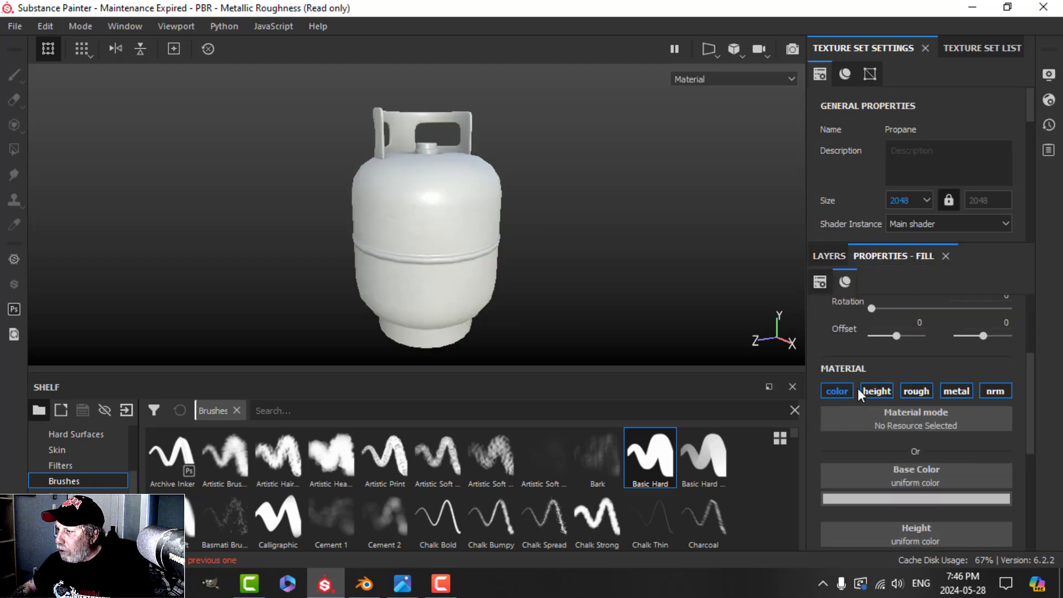
pyautogui.keyDown('alt'); pyautogui.click(846, 391); pyautogui.keyUp('alt')
pyautogui.click(917, 392)
pyautogui.scroll(-2, 921, 432)
pyautogui.moveTo(875, 510); pyautogui.dragTo(1018, 510)
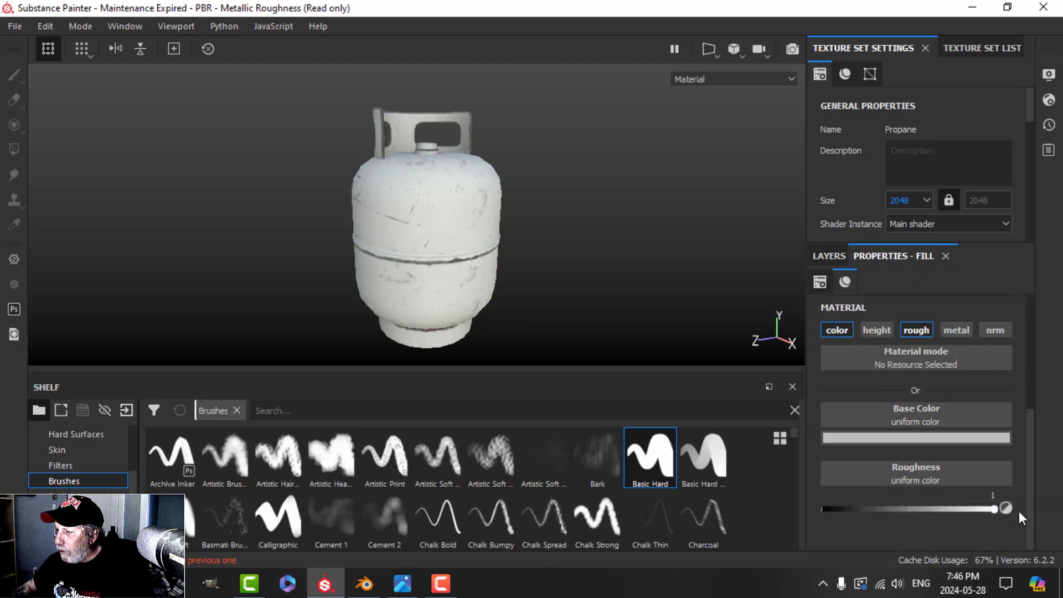
# - Set the fill layer's base color to a very dark brown with RGB values of 0.010, 0.006 and 0.001
pyautogui.click(928, 437)
pyautogui.click(1030, 257)
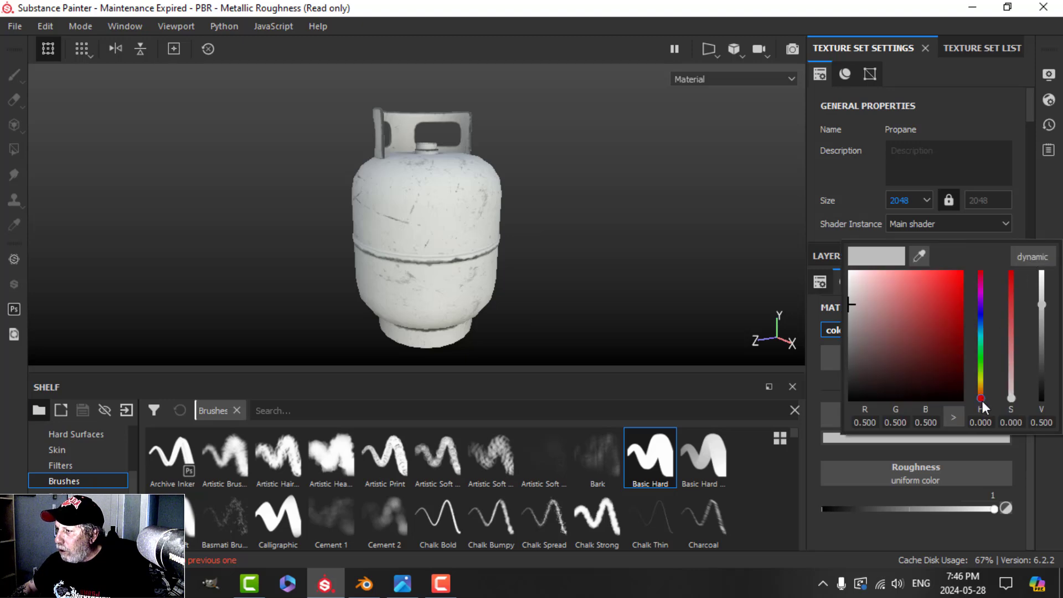
pyautogui.click(981, 398)
pyautogui.click(922, 380)
pyautogui.moveTo(922, 381); pyautogui.dragTo(918, 386)
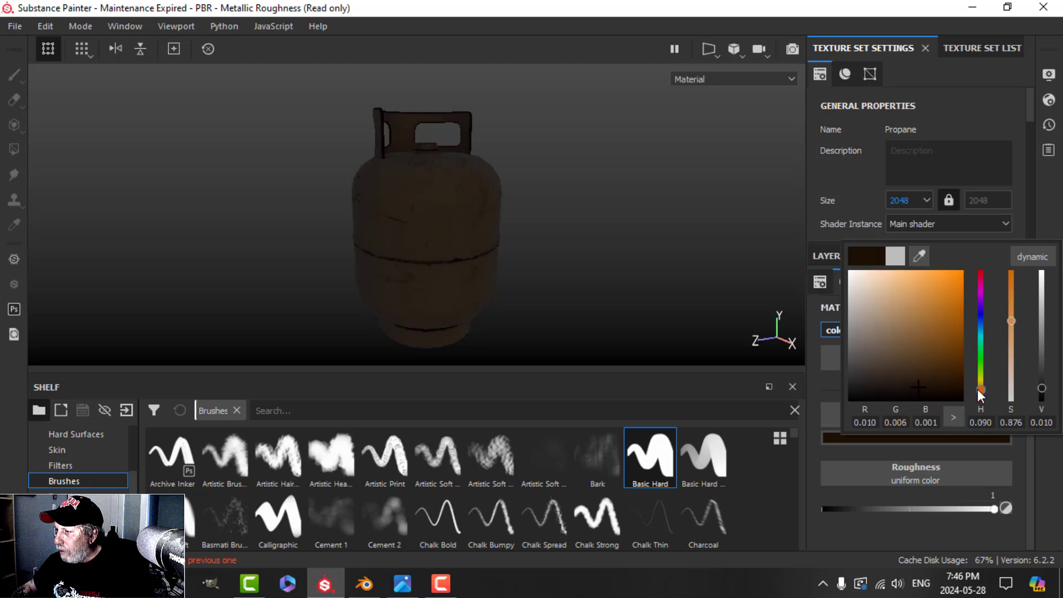
# - Give the dark brown fill layer a black mask with a Dirt generator and set its dirt level to 0.58
pyautogui.click(828, 257)
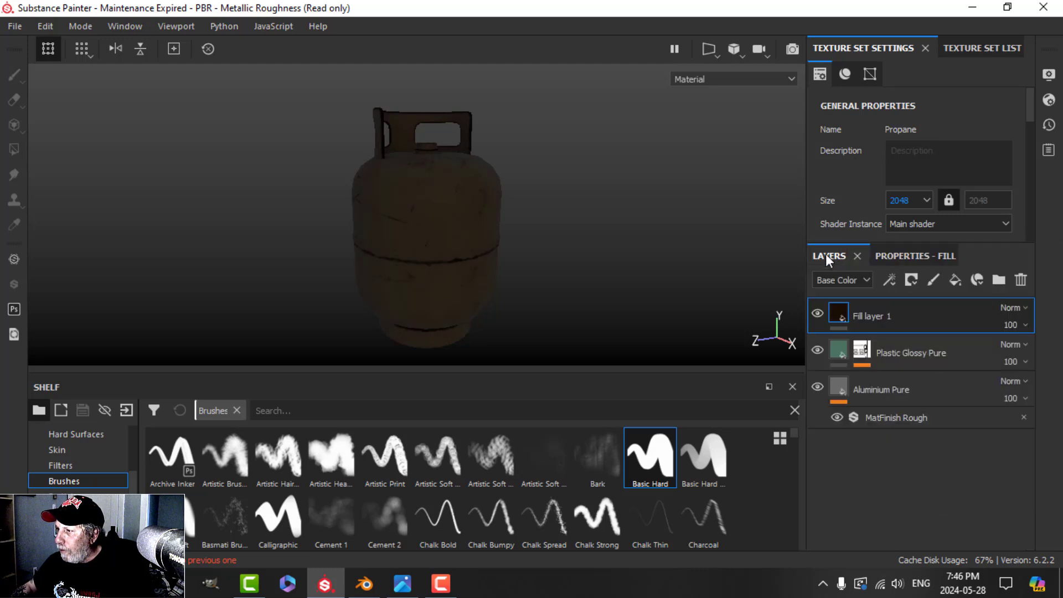
pyautogui.click(913, 280)
pyautogui.click(936, 313)
pyautogui.click(894, 277)
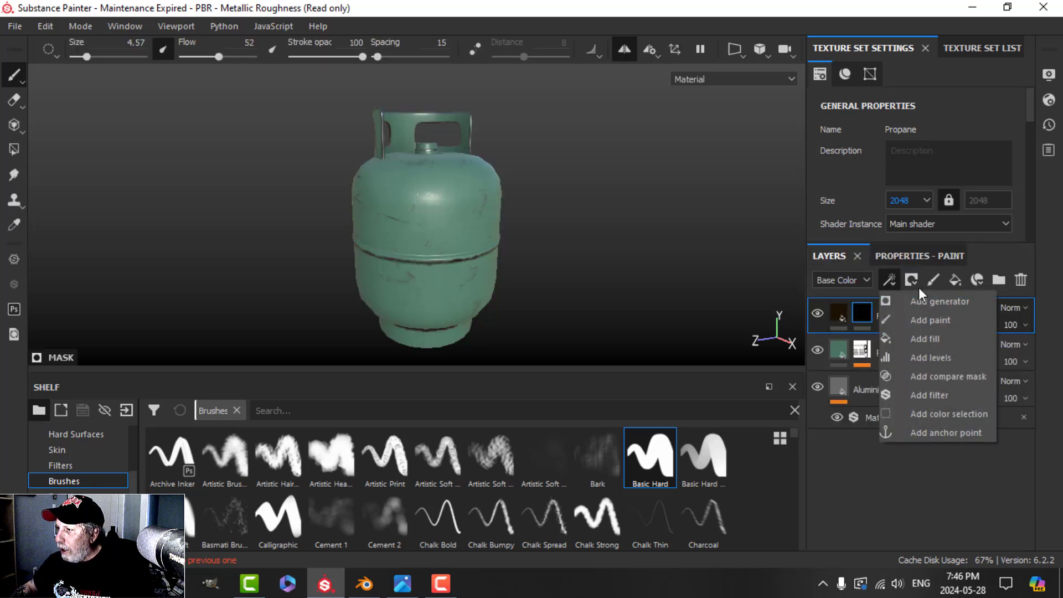
pyautogui.click(925, 299)
pyautogui.click(925, 308)
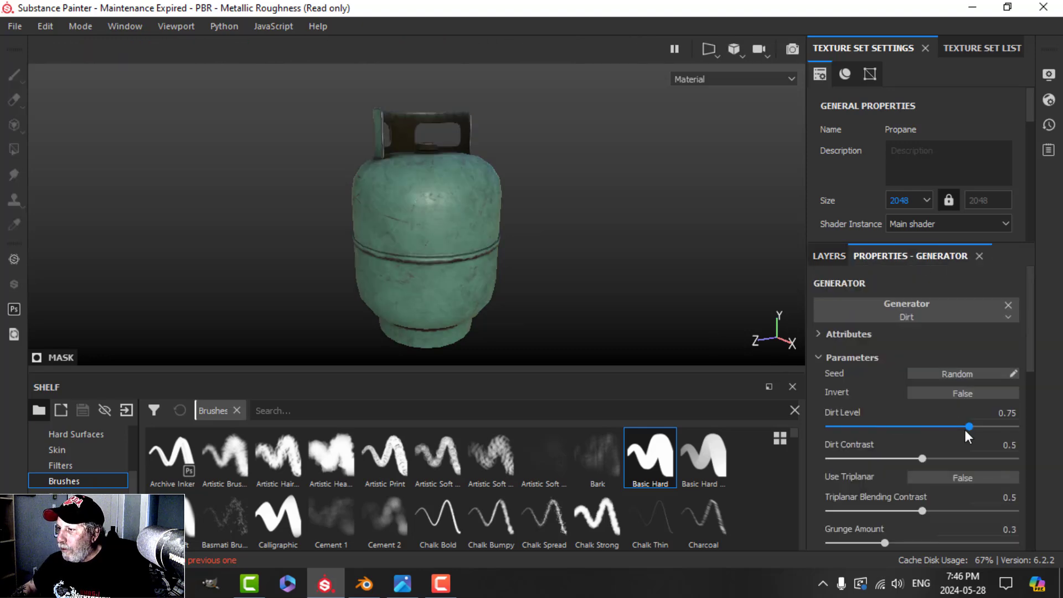
pyautogui.moveTo(964, 428); pyautogui.dragTo(937, 427)
# - Examine the dirt around the tank's base, seam, body and handle from several angles and distances
pyautogui.keyDown('alt'); pyautogui.moveTo(422, 310); pyautogui.dragTo(539, 300); pyautogui.keyUp('alt')
pyautogui.scroll(3, 456, 305)
pyautogui.moveTo(456, 305)
pyautogui.keyDown('alt'); pyautogui.mouseDown()
pyautogui.moveTo(430, 278)
pyautogui.moveTo(472, 296)
pyautogui.mouseUp(); pyautogui.keyUp('alt')
pyautogui.keyDown('alt'); pyautogui.moveTo(426, 310); pyautogui.dragTo(458, 217, button='middle'); pyautogui.keyUp('alt')
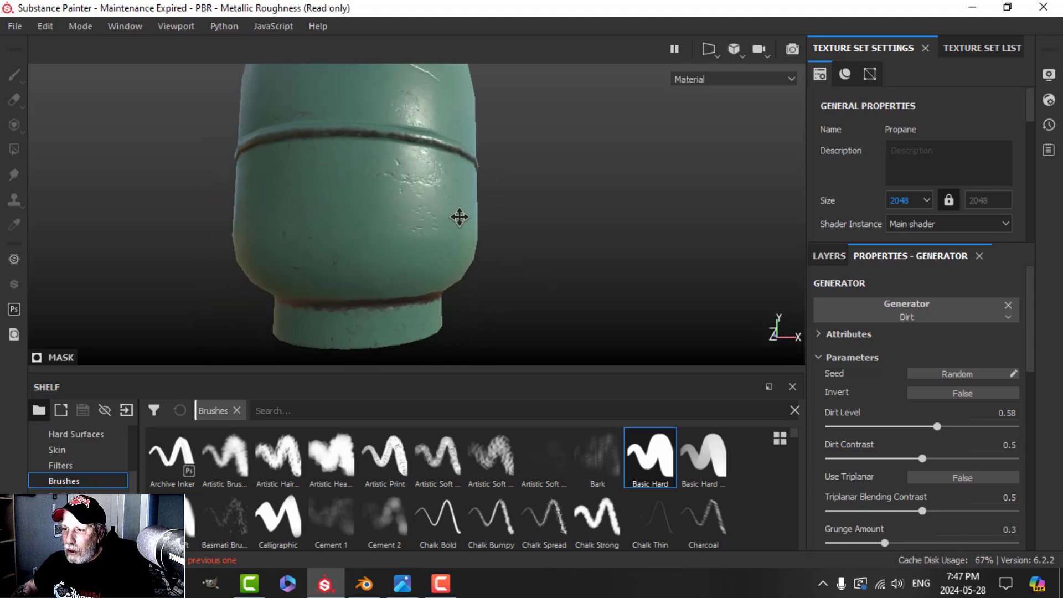
pyautogui.keyDown('alt'); pyautogui.moveTo(449, 258); pyautogui.dragTo(448, 235); pyautogui.keyUp('alt')
pyautogui.scroll(3, 356, 305)
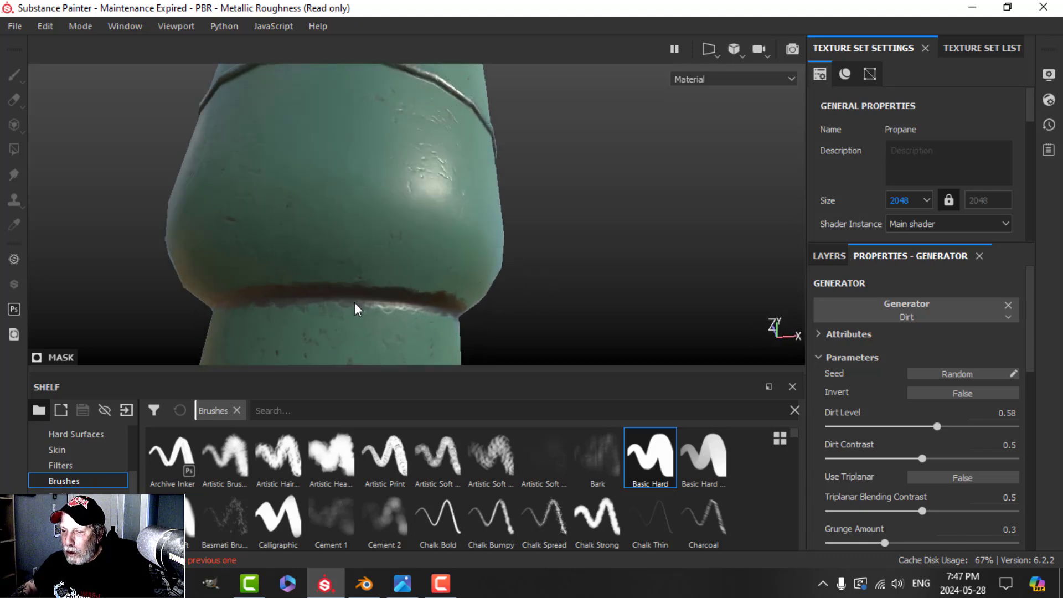
pyautogui.scroll(-3, 501, 196)
pyautogui.keyDown('alt'); pyautogui.moveTo(498, 130); pyautogui.dragTo(496, 165, button='middle'); pyautogui.keyUp('alt')
pyautogui.keyDown('alt'); pyautogui.moveTo(496, 165); pyautogui.dragTo(500, 247); pyautogui.keyUp('alt')
pyautogui.scroll(3, 383, 202)
pyautogui.keyDown('alt'); pyautogui.moveTo(382, 202); pyautogui.dragTo(433, 266, button='middle'); pyautogui.keyUp('alt')
pyautogui.scroll(-3, 465, 261)
pyautogui.keyDown('alt'); pyautogui.moveTo(465, 261); pyautogui.dragTo(401, 247); pyautogui.keyUp('alt')
pyautogui.keyDown('alt'); pyautogui.moveTo(401, 247); pyautogui.dragTo(385, 257, button='middle'); pyautogui.keyUp('alt')
pyautogui.scroll(2, 410, 259)
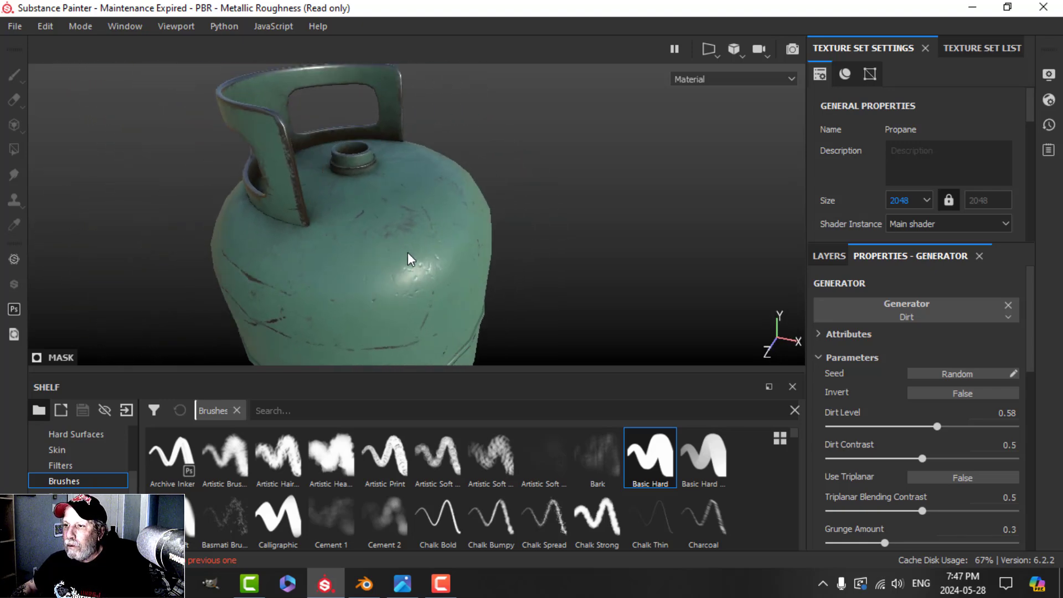
pyautogui.keyDown('alt'); pyautogui.moveTo(409, 259); pyautogui.dragTo(317, 228); pyautogui.keyUp('alt')
pyautogui.keyDown('alt'); pyautogui.moveTo(317, 228); pyautogui.dragTo(325, 236, button='middle'); pyautogui.keyUp('alt')
pyautogui.scroll(-2, 412, 263)
pyautogui.scroll(-2, 461, 295)
pyautogui.keyDown('alt'); pyautogui.moveTo(461, 295); pyautogui.dragTo(436, 227, button='middle'); pyautogui.keyUp('alt')
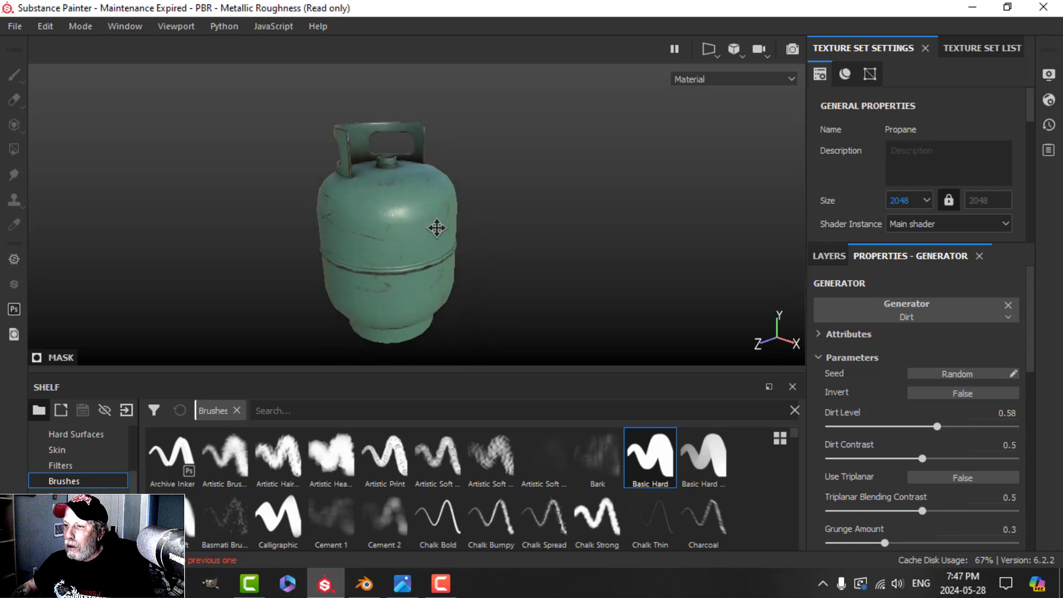
pyautogui.keyDown('alt'); pyautogui.moveTo(436, 227); pyautogui.dragTo(451, 220); pyautogui.keyUp('alt')
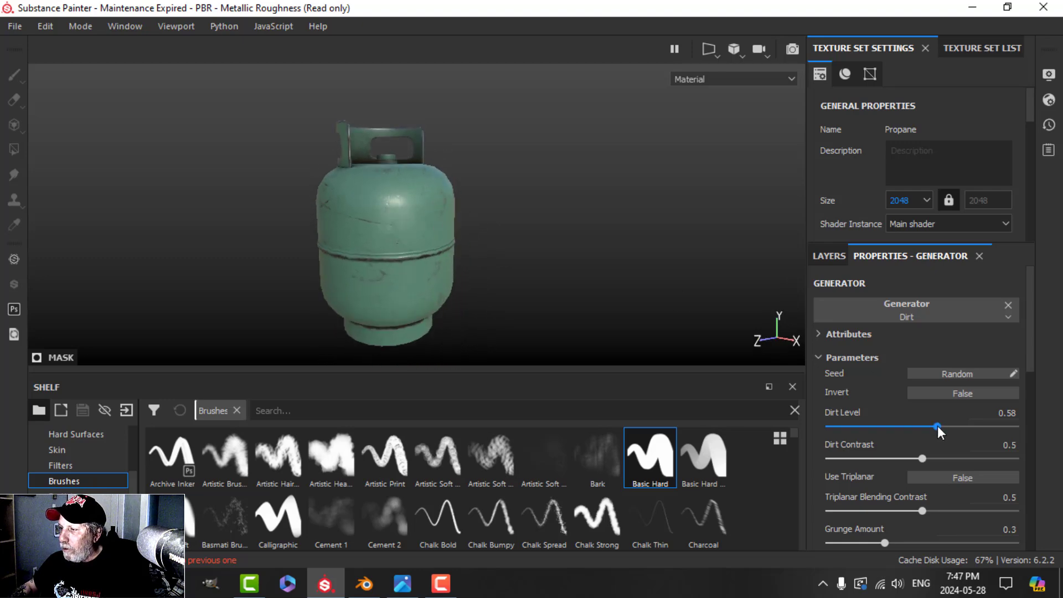
pyautogui.keyDown('alt'); pyautogui.moveTo(606, 239); pyautogui.dragTo(534, 230); pyautogui.keyUp('alt')
# - Rename the dark brown fill layer as dirt
pyautogui.click(829, 256)
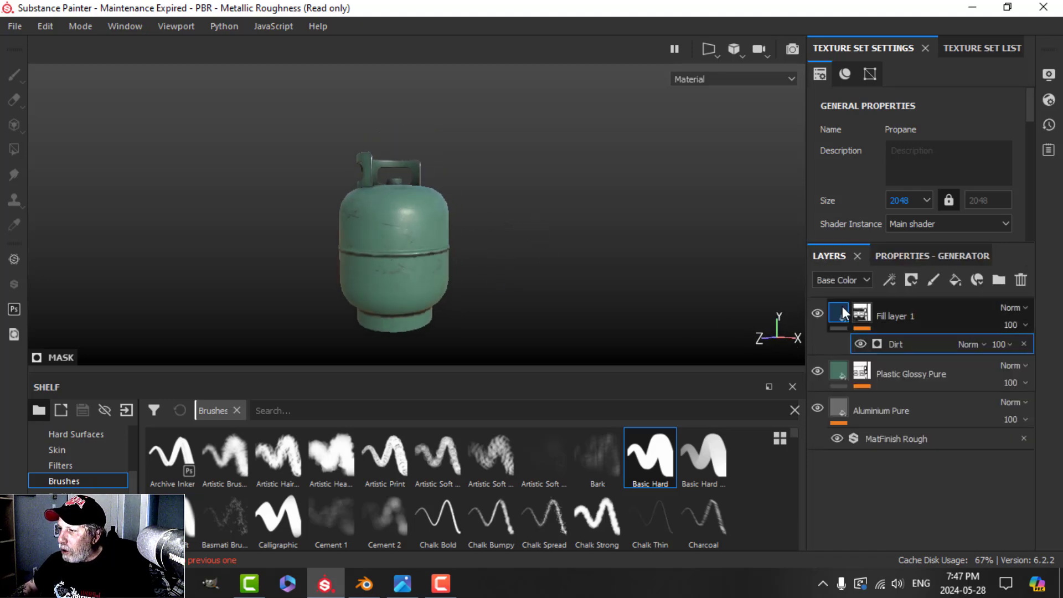
pyautogui.click(896, 317)
pyautogui.doubleClick(896, 317)
pyautogui.write('dir')
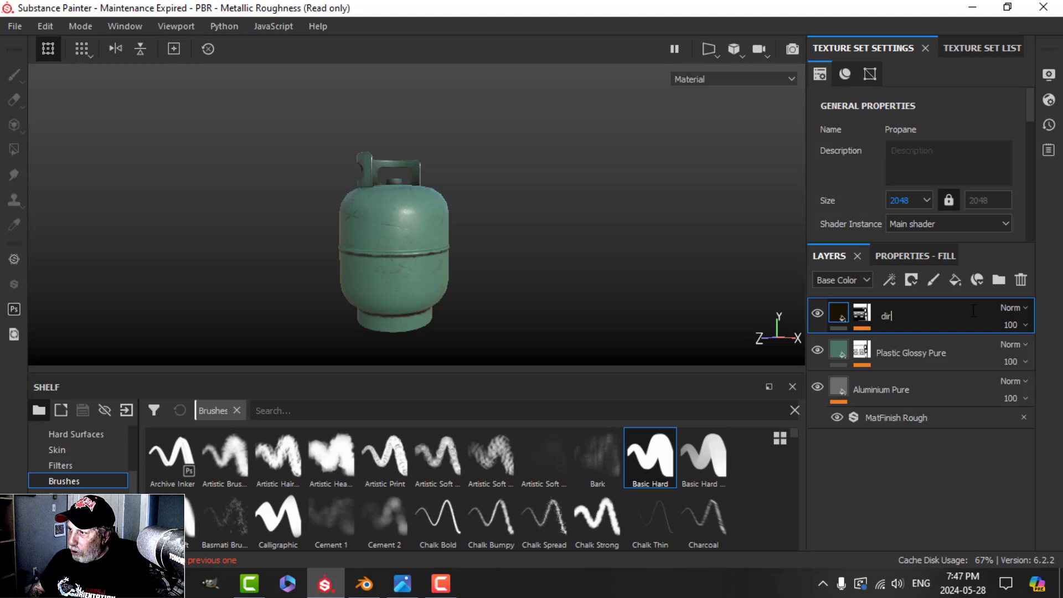
pyautogui.write('t')
pyautogui.press('Return')
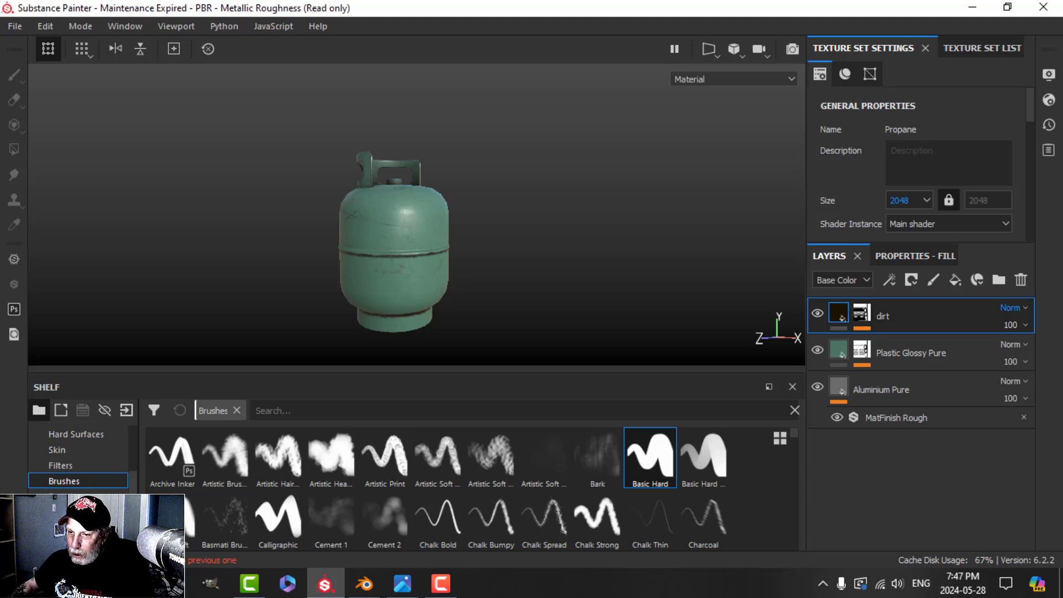
# - Search the materials for rust and add Rust Coarse as a new layer above the dirt layer
pyautogui.click(65, 527)
pyautogui.click(297, 415)
pyautogui.write('r')
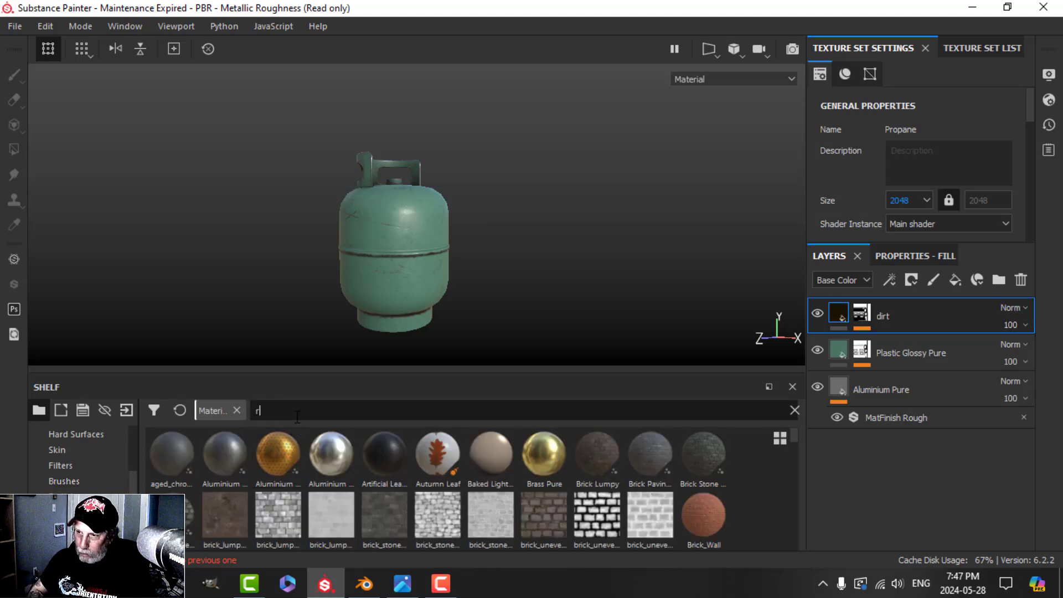
pyautogui.write('ust')
pyautogui.moveTo(341, 466); pyautogui.dragTo(875, 300)
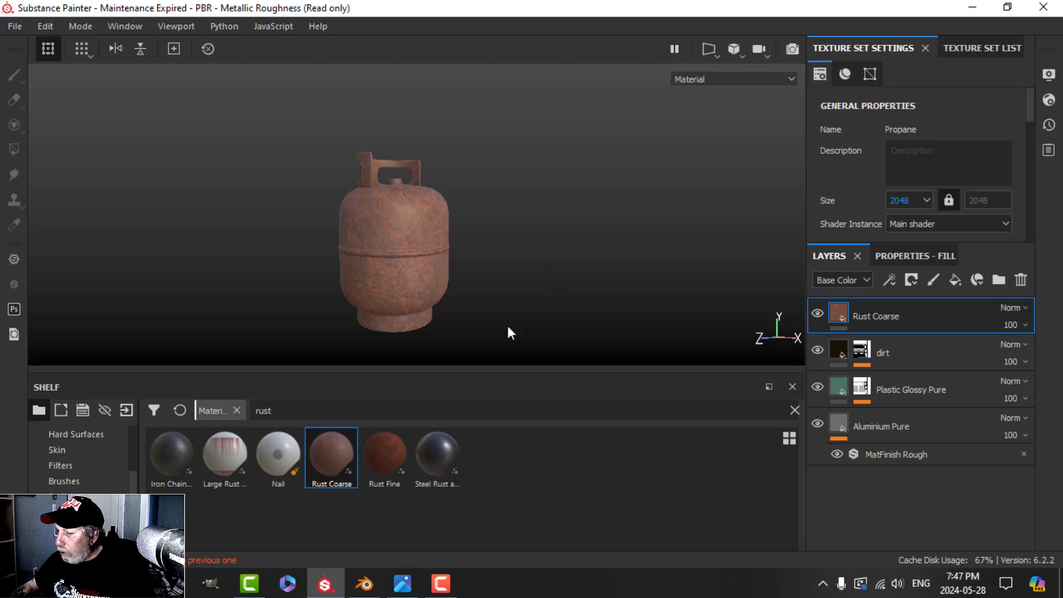
# - Search the smart masks for rust and apply Rust Drips to the Rust Coarse layer
pyautogui.scroll(-1, 77, 459)
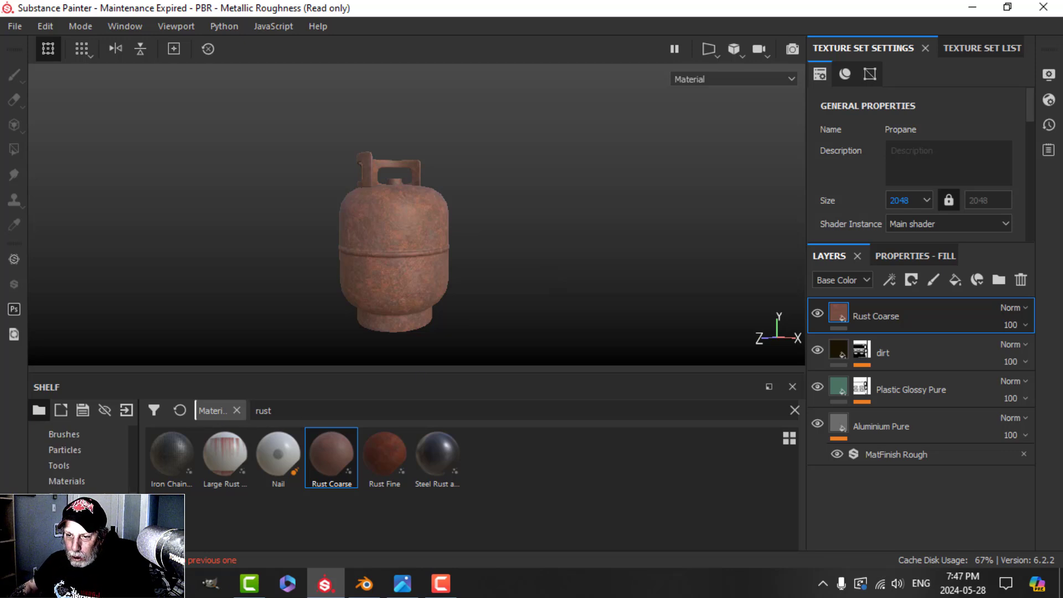
pyautogui.click(66, 512)
pyautogui.click(294, 412)
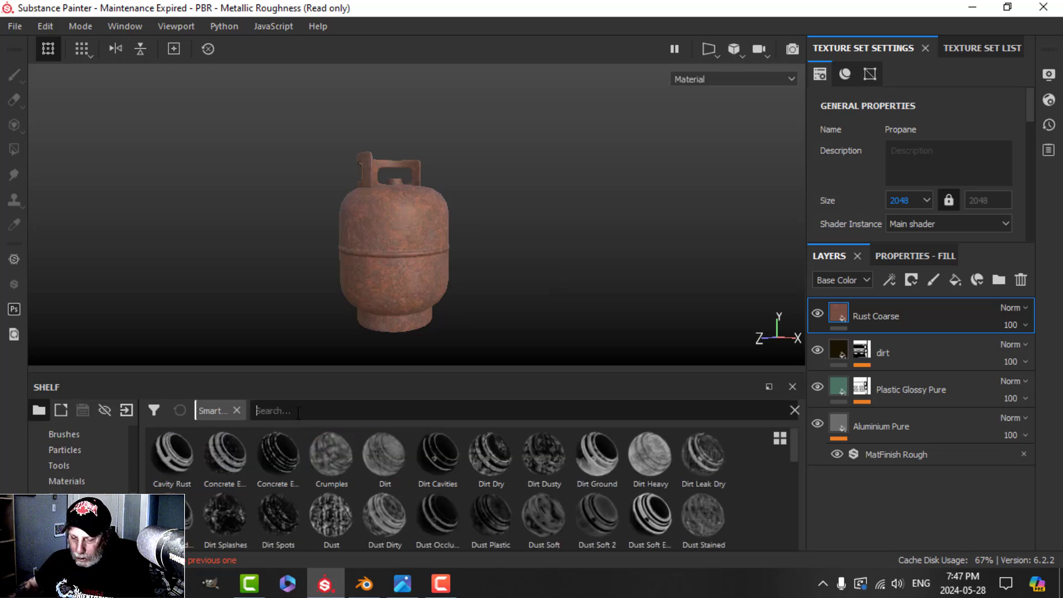
pyautogui.write('rust')
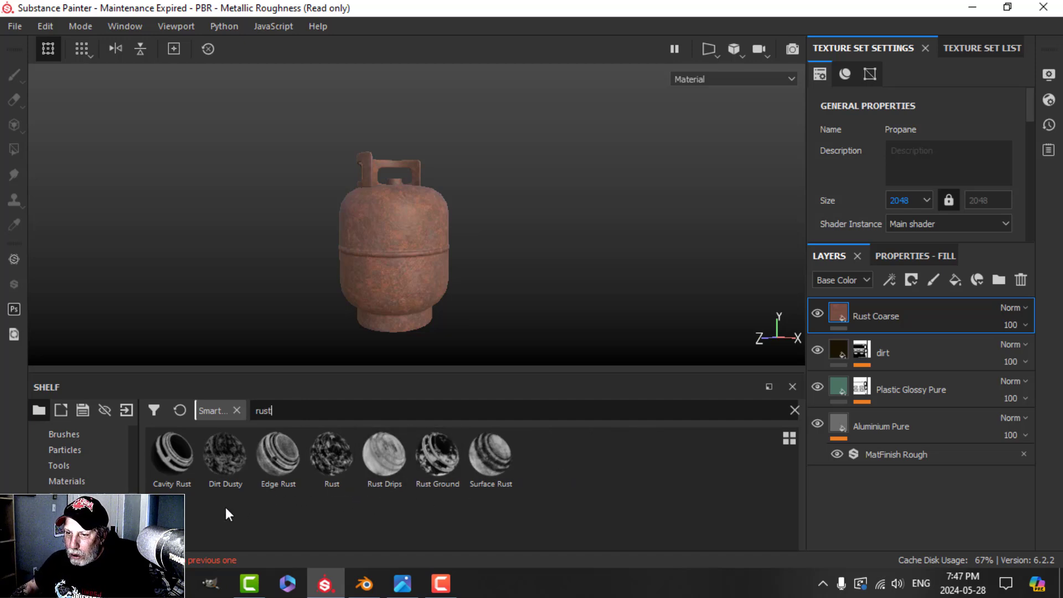
pyautogui.moveTo(382, 464); pyautogui.dragTo(895, 310)
# - Inspect the rust drips around the tank and turn off the painting symmetry
pyautogui.moveTo(600, 254)
pyautogui.keyDown('alt'); pyautogui.mouseDown()
pyautogui.moveTo(546, 250)
pyautogui.moveTo(503, 280)
pyautogui.mouseUp(); pyautogui.keyUp('alt')
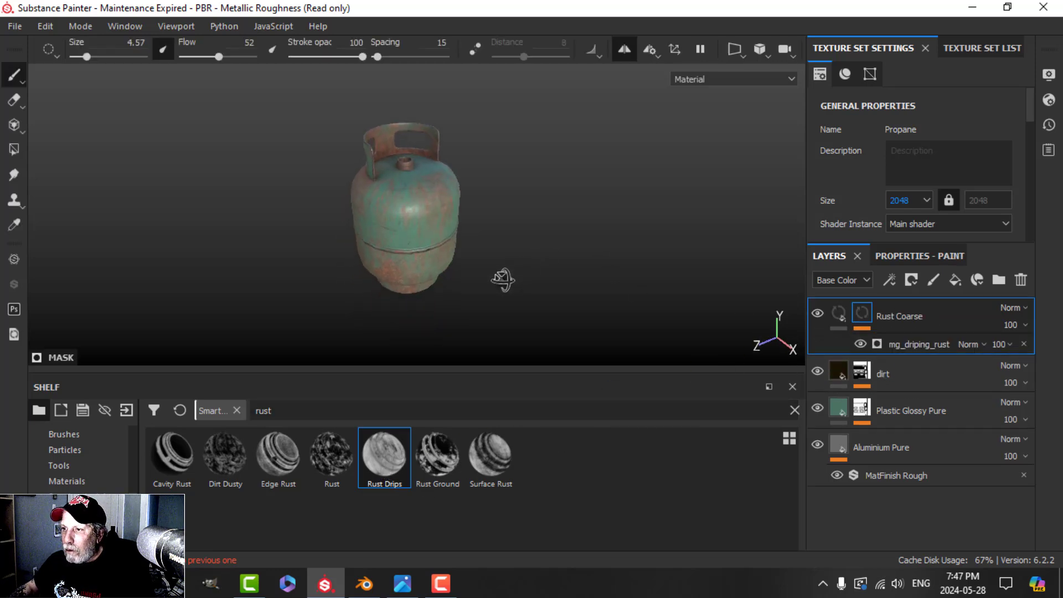
pyautogui.scroll(3, 424, 293)
pyautogui.keyDown('alt'); pyautogui.moveTo(423, 293); pyautogui.dragTo(484, 254); pyautogui.keyUp('alt')
pyautogui.keyDown('alt'); pyautogui.moveTo(438, 303); pyautogui.dragTo(493, 261, button='middle'); pyautogui.keyUp('alt')
pyautogui.keyDown('alt'); pyautogui.moveTo(493, 261); pyautogui.dragTo(503, 253); pyautogui.keyUp('alt')
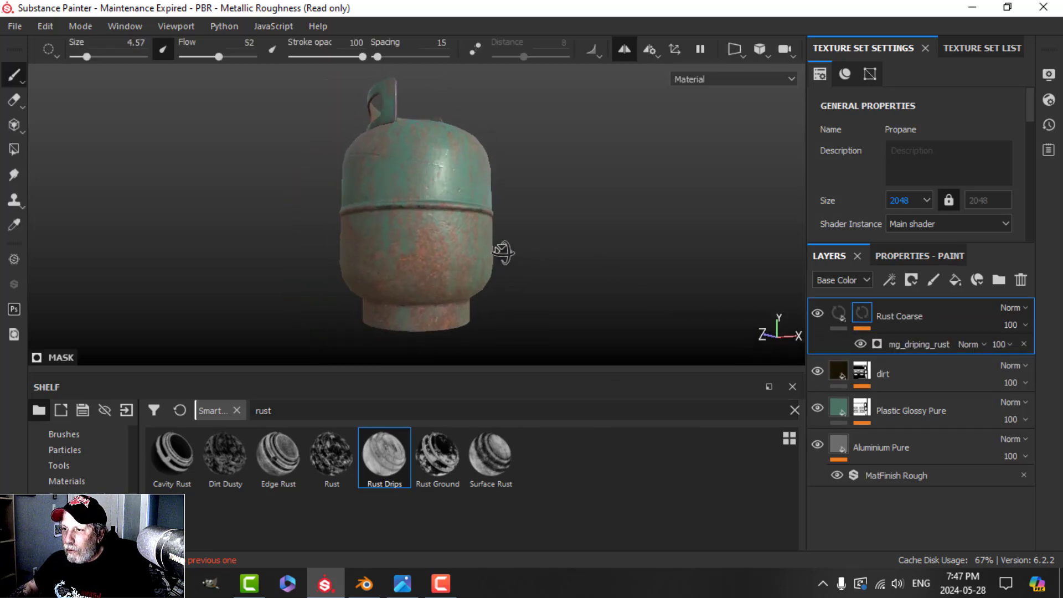
pyautogui.click(625, 51)
pyautogui.keyDown('alt'); pyautogui.moveTo(601, 216); pyautogui.dragTo(606, 249); pyautogui.keyUp('alt')
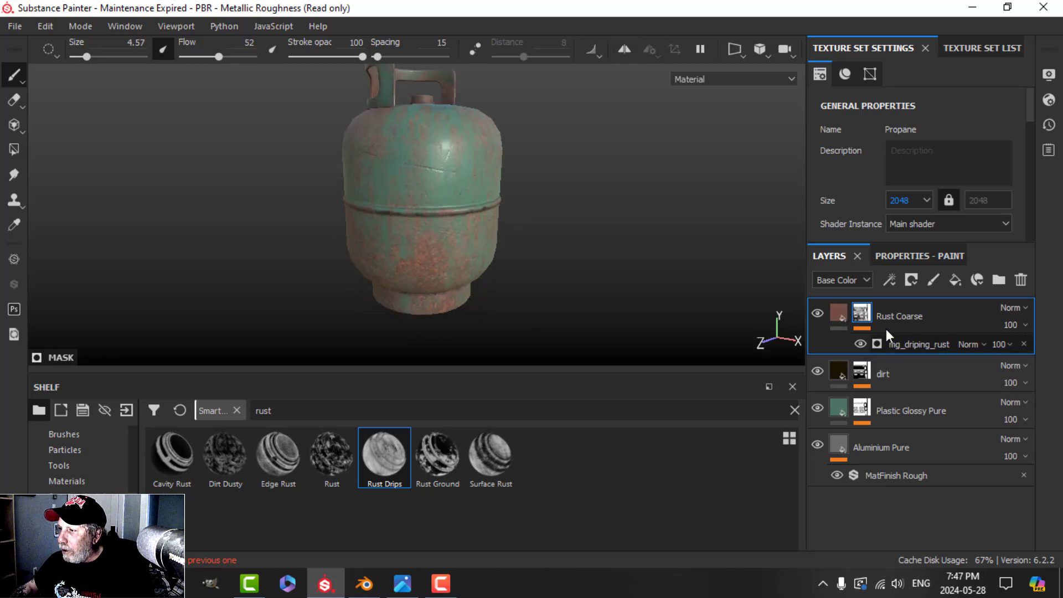
# - Lower the rust spreading of the Rust Coarse mask's dripping rust generator to 0.23
pyautogui.click(906, 342)
pyautogui.click(902, 256)
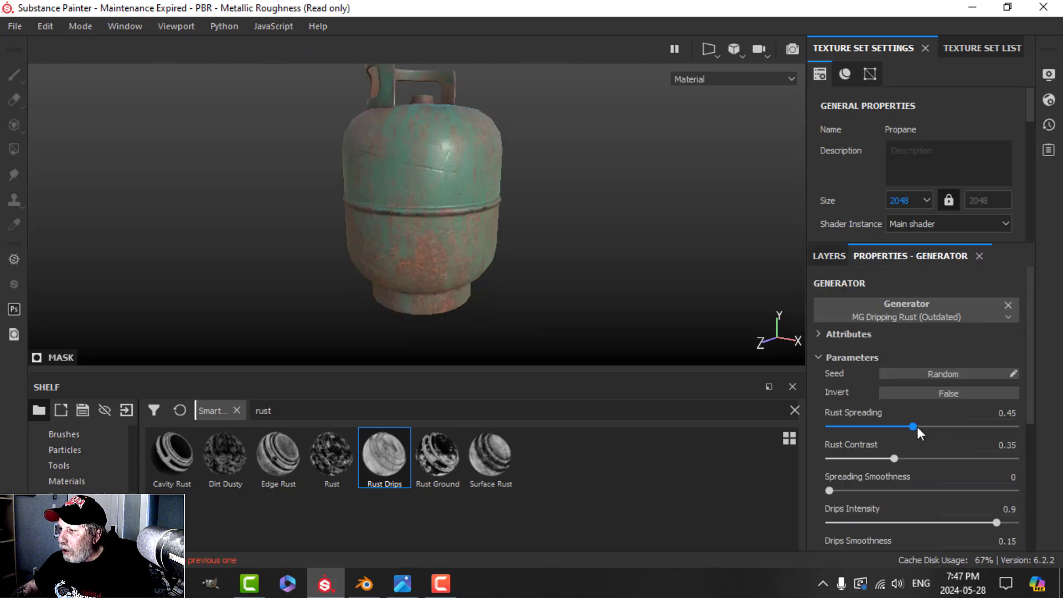
pyautogui.moveTo(917, 428); pyautogui.dragTo(871, 424)
pyautogui.scroll(2, 534, 239)
pyautogui.keyDown('alt'); pyautogui.moveTo(522, 209); pyautogui.dragTo(636, 179); pyautogui.keyUp('alt')
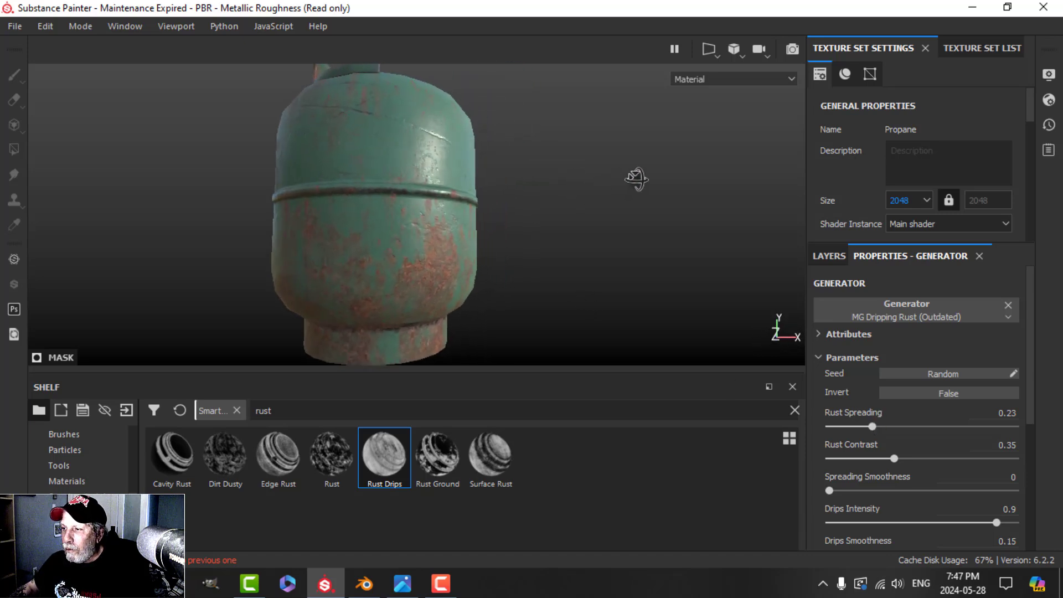
# - Set the dripping rust generator's rust contrast to 0.14 and drips intensity to 0.75
pyautogui.moveTo(892, 459); pyautogui.dragTo(855, 460)
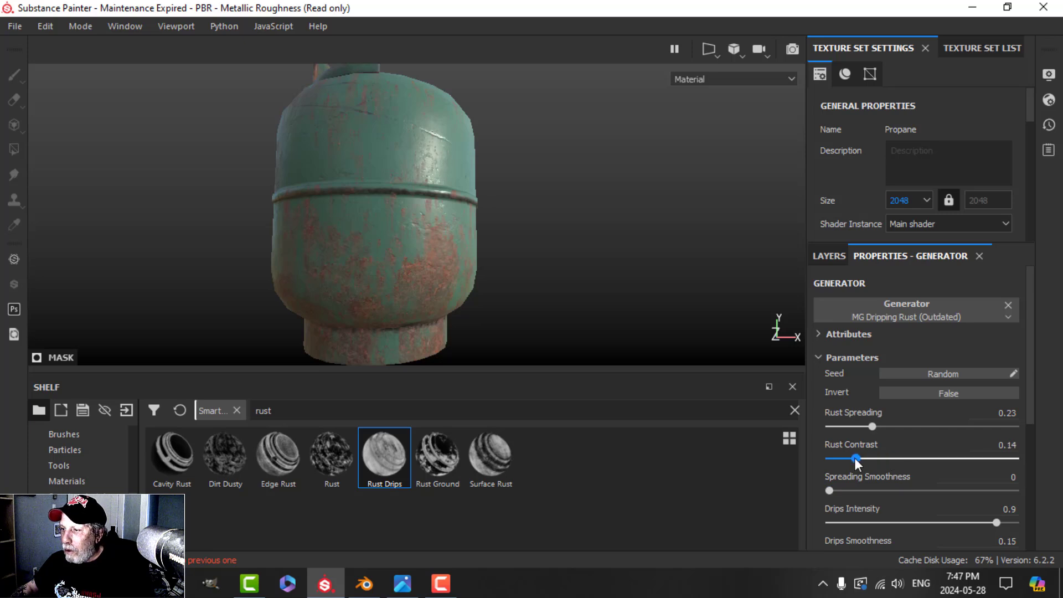
pyautogui.scroll(-1, 855, 457)
pyautogui.moveTo(996, 475); pyautogui.dragTo(968, 469)
pyautogui.scroll(-1, 878, 519)
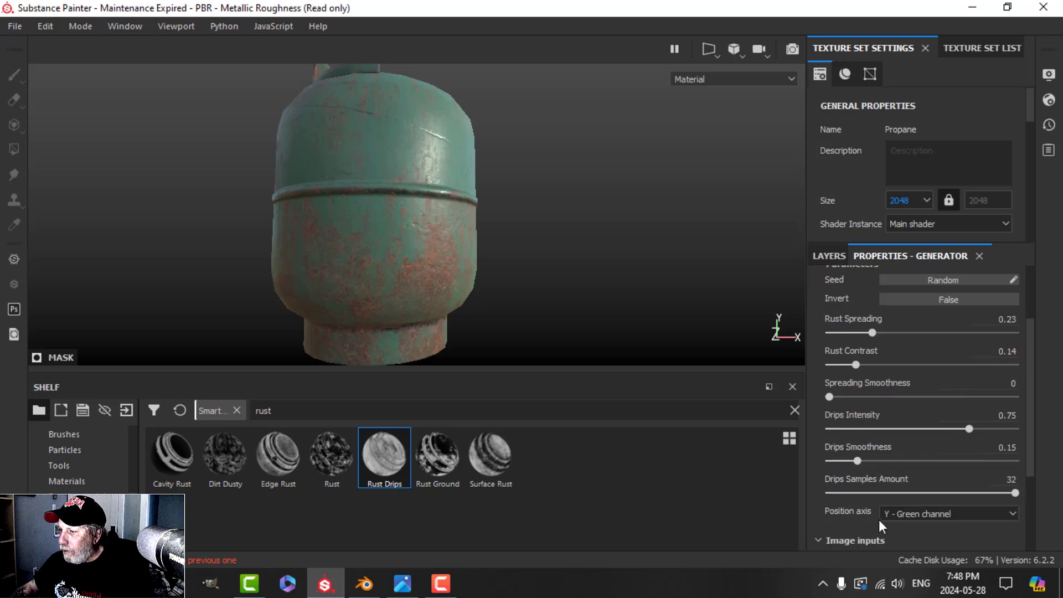
pyautogui.moveTo(859, 461)
pyautogui.mouseDown()
pyautogui.moveTo(832, 461)
pyautogui.moveTo(857, 460)
pyautogui.mouseUp()
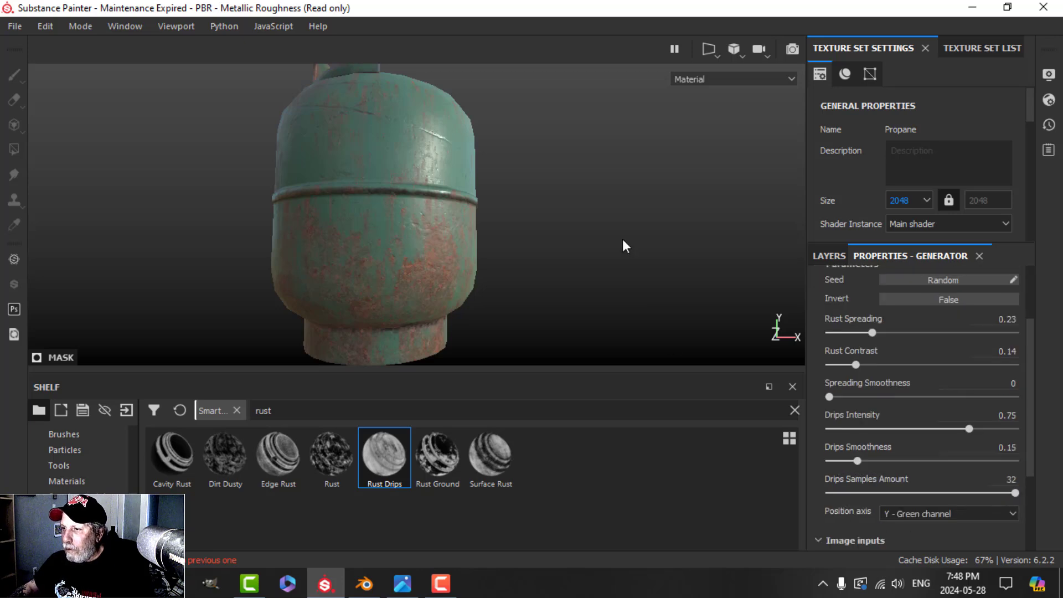
# - Reduce the opacity of the mg_driping_rust effect in the Rust Coarse mask to 64
pyautogui.keyDown('alt'); pyautogui.moveTo(621, 241); pyautogui.dragTo(515, 261); pyautogui.keyUp('alt')
pyautogui.scroll(-2, 533, 274)
pyautogui.keyDown('alt'); pyautogui.moveTo(540, 238); pyautogui.dragTo(552, 243, button='middle'); pyautogui.keyUp('alt')
pyautogui.keyDown('alt'); pyautogui.moveTo(551, 244); pyautogui.dragTo(547, 280); pyautogui.keyUp('alt')
pyautogui.click(829, 257)
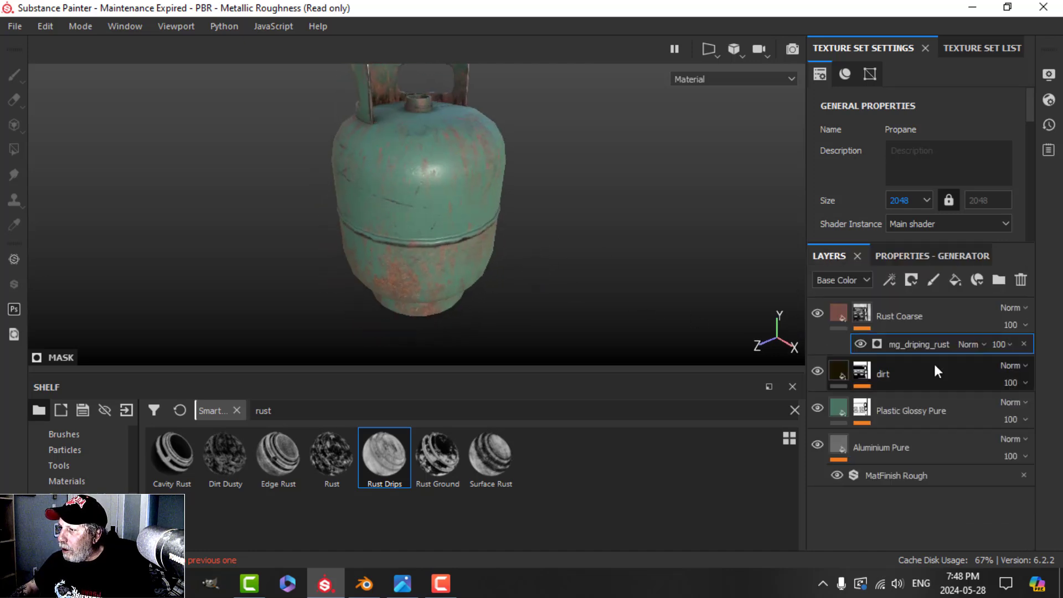
pyautogui.click(1007, 344)
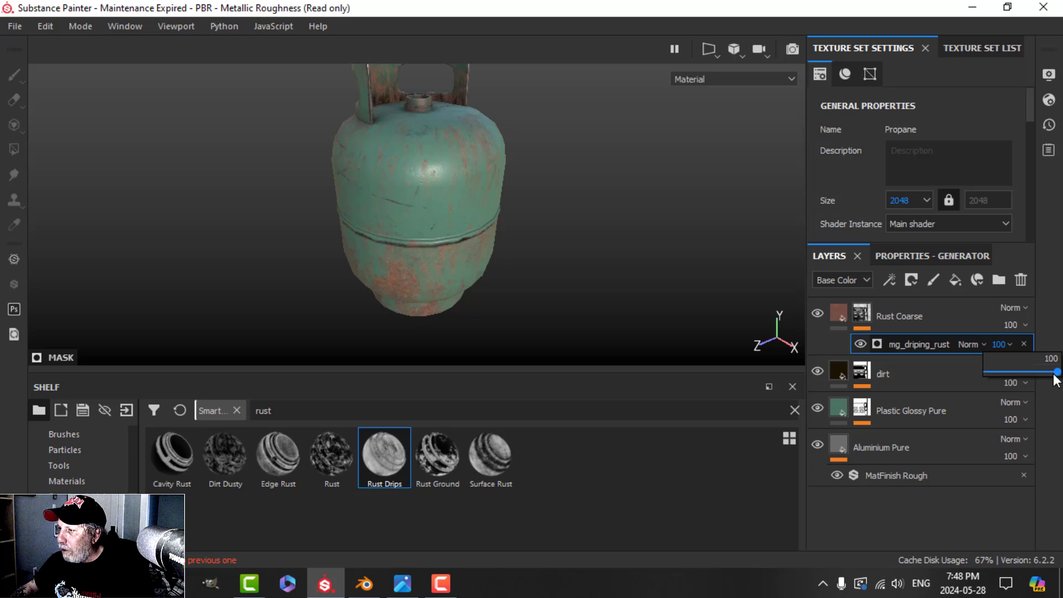
pyautogui.moveTo(1056, 372); pyautogui.dragTo(1031, 372)
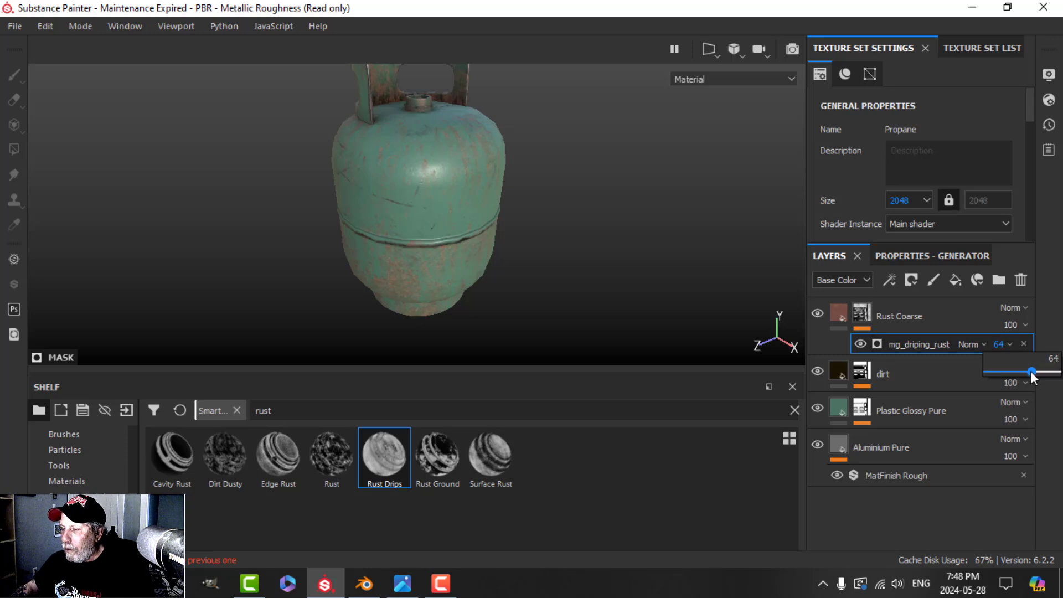
# - Examine the softened rust on the tank from several sides and distances
pyautogui.scroll(-3, 533, 234)
pyautogui.keyDown('alt'); pyautogui.moveTo(536, 229); pyautogui.dragTo(516, 258, button='middle'); pyautogui.keyUp('alt')
pyautogui.keyDown('alt'); pyautogui.moveTo(516, 260); pyautogui.dragTo(541, 264); pyautogui.keyUp('alt')
pyautogui.keyDown('shift'); pyautogui.moveTo(541, 263); pyautogui.dragTo(543, 263, button='right'); pyautogui.keyUp('shift')
pyautogui.scroll(3, 530, 268)
pyautogui.keyDown('alt'); pyautogui.moveTo(527, 273); pyautogui.dragTo(550, 254); pyautogui.keyUp('alt')
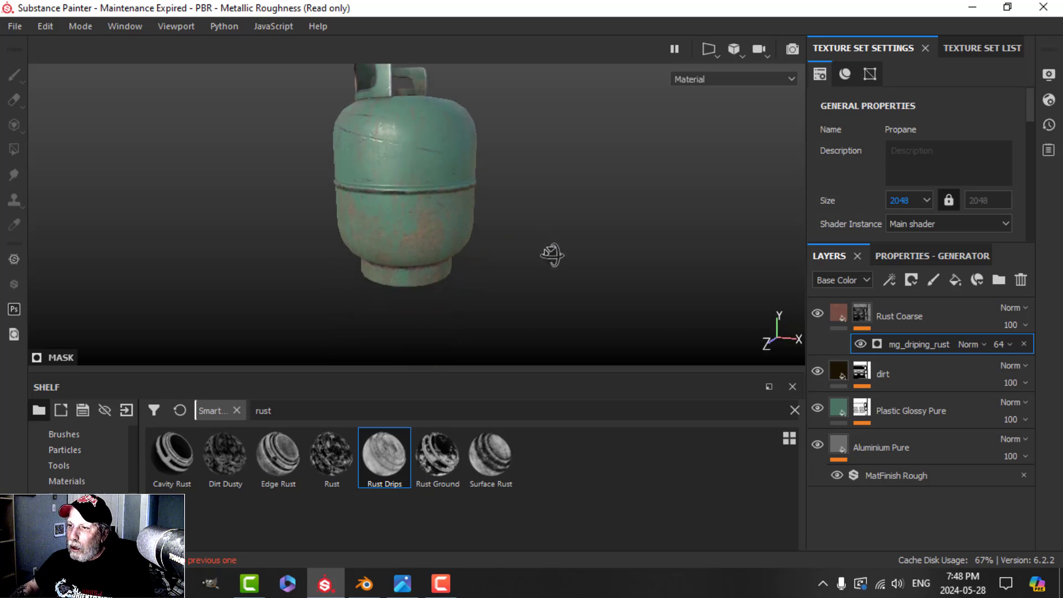
pyautogui.moveTo(488, 227)
pyautogui.keyDown('alt'); pyautogui.mouseDown()
pyautogui.moveTo(474, 252)
pyautogui.moveTo(477, 231)
pyautogui.mouseUp(); pyautogui.keyUp('alt')
pyautogui.keyDown('alt'); pyautogui.moveTo(477, 231); pyautogui.dragTo(489, 259, button='middle'); pyautogui.keyUp('alt')
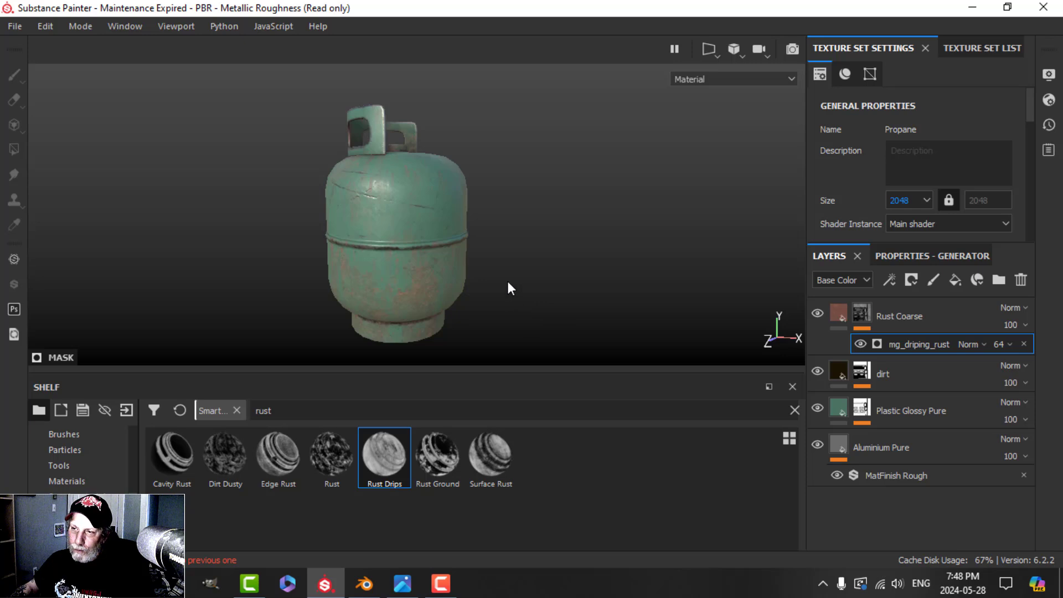
# - Group the Rust Coarse, dirt, Plastic Glossy Pure and Aluminium Pure layers into one folder
pyautogui.click(833, 314)
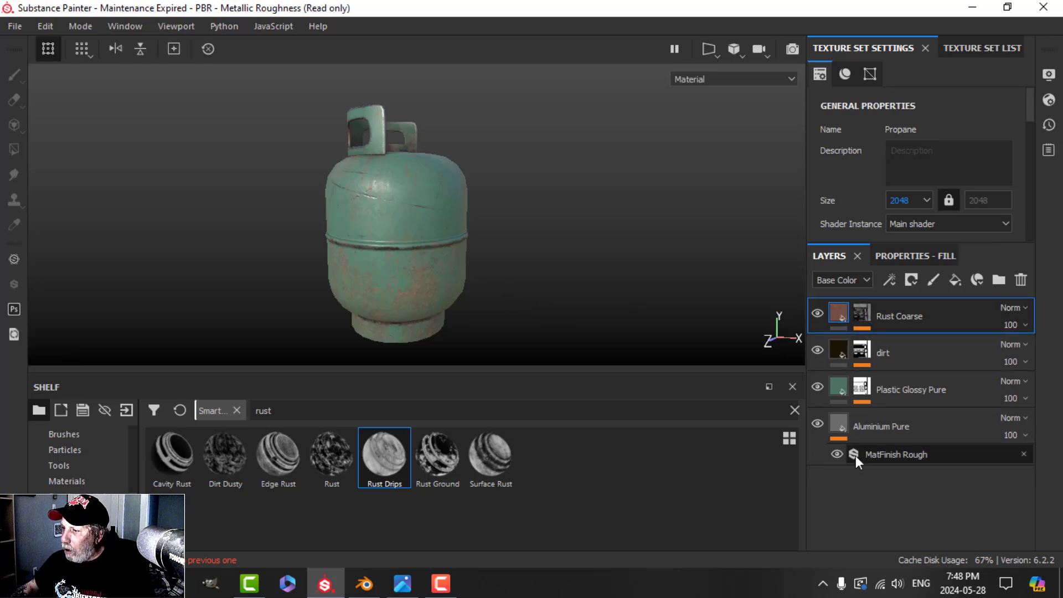
pyautogui.click(843, 427)
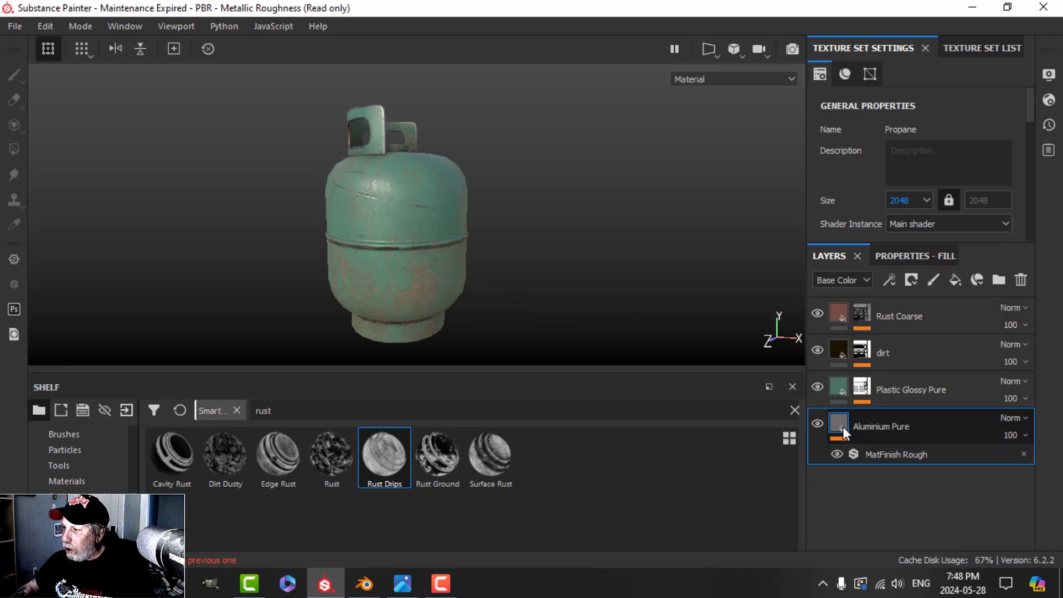
pyautogui.keyDown('ctrl'); pyautogui.click(914, 386); pyautogui.keyUp('ctrl')
pyautogui.keyDown('ctrl'); pyautogui.click(908, 354); pyautogui.keyUp('ctrl')
pyautogui.keyDown('ctrl'); pyautogui.click(915, 327); pyautogui.keyUp('ctrl')
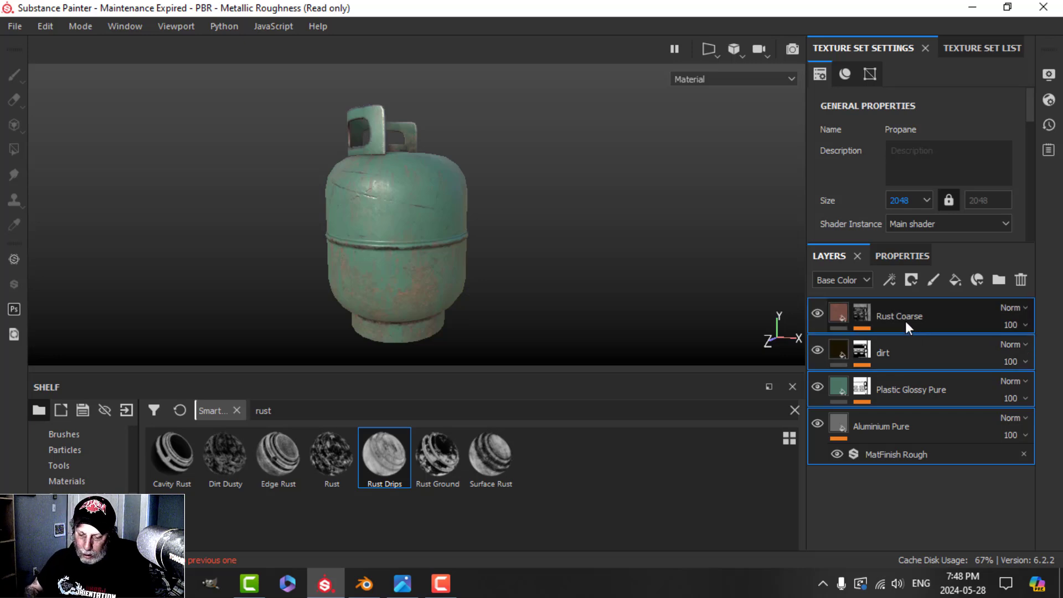
pyautogui.hotkey('ctrl', 'g')
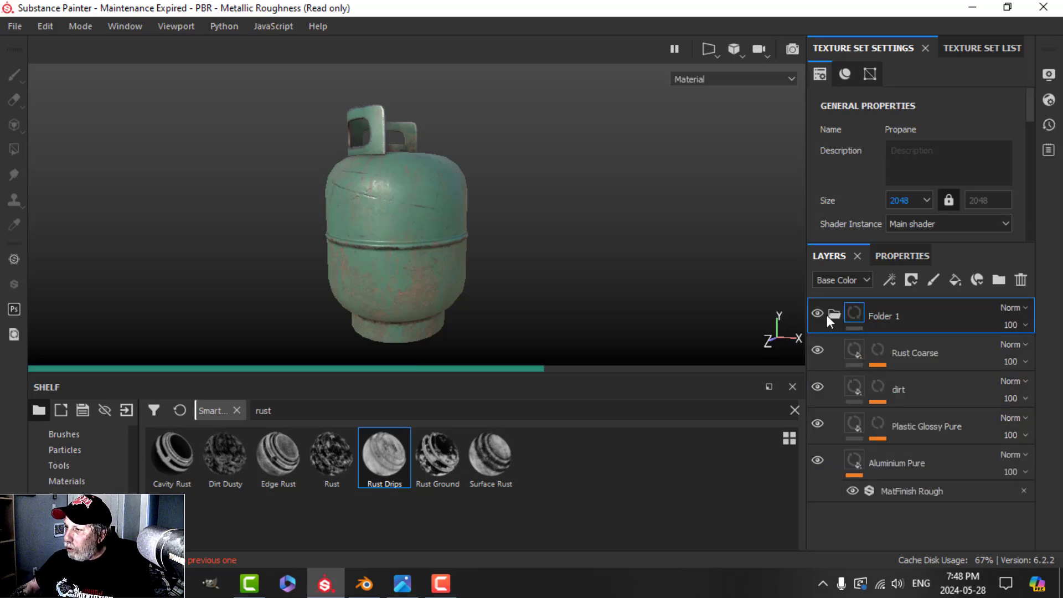
# - Rename the new layer folder MetalPropane
pyautogui.doubleClick(891, 317)
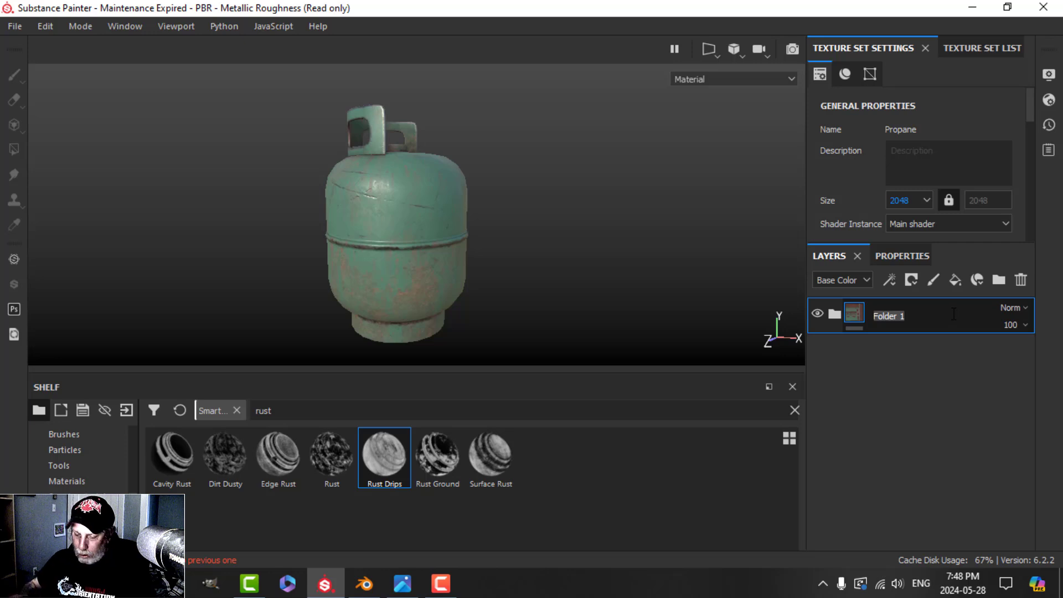
pyautogui.write('MetalPropane')
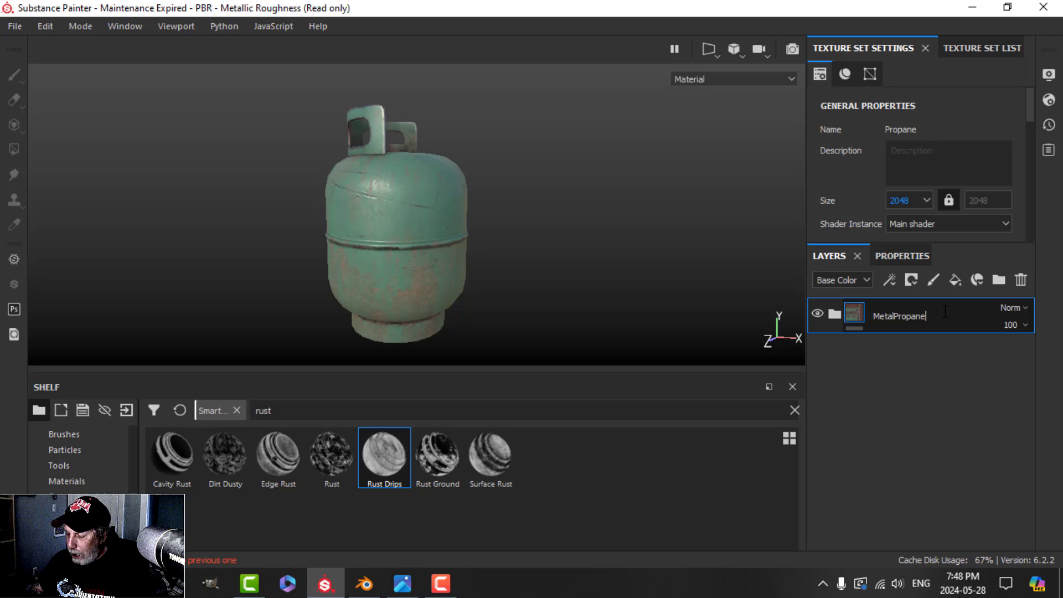
pyautogui.press('Return')
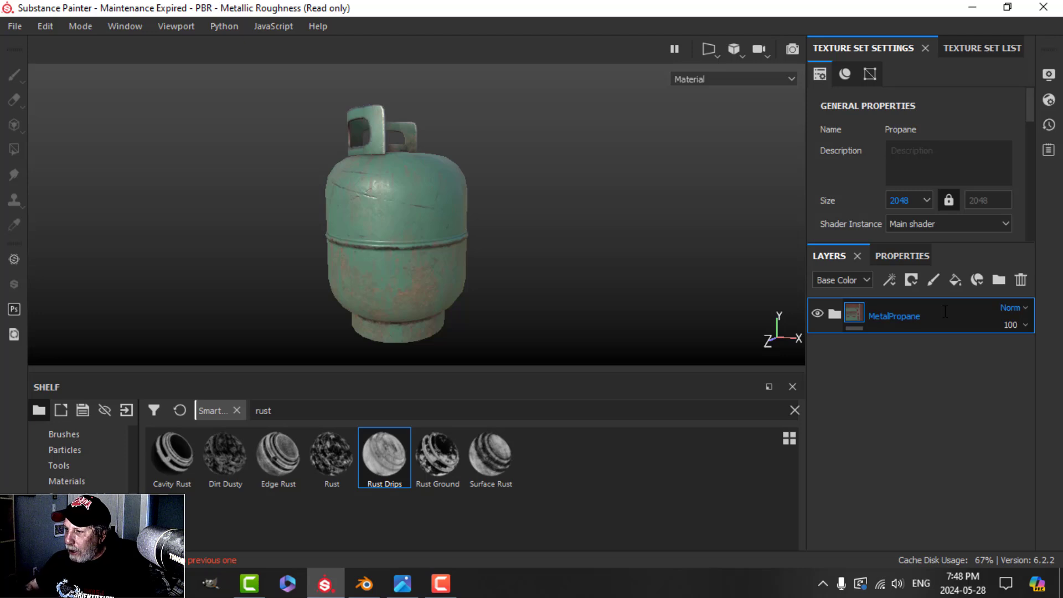
pyautogui.rightClick(903, 311)
pyautogui.click(738, 440)
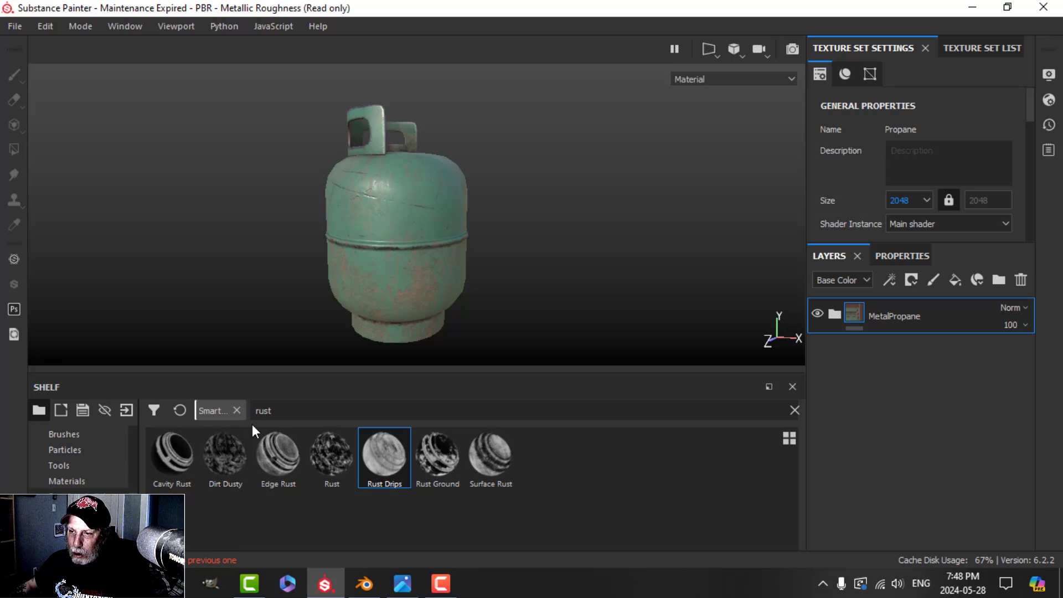
# - Search the smart materials for "metal" and locate the saved propane tank material
pyautogui.doubleClick(263, 411)
pyautogui.press('BackSpace')
pyautogui.write('metal')
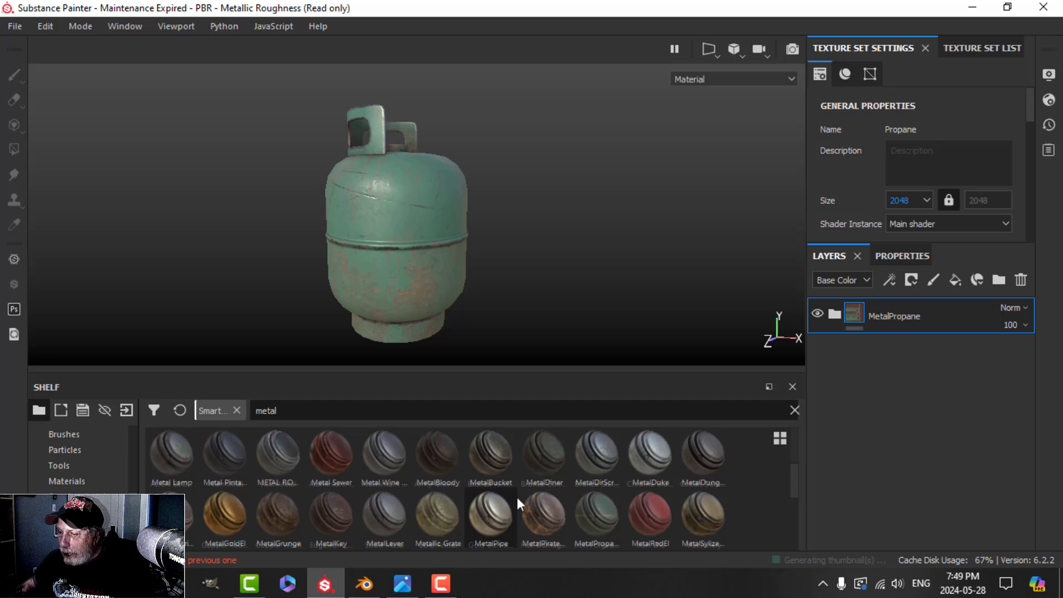
pyautogui.scroll(-5, 516, 495)
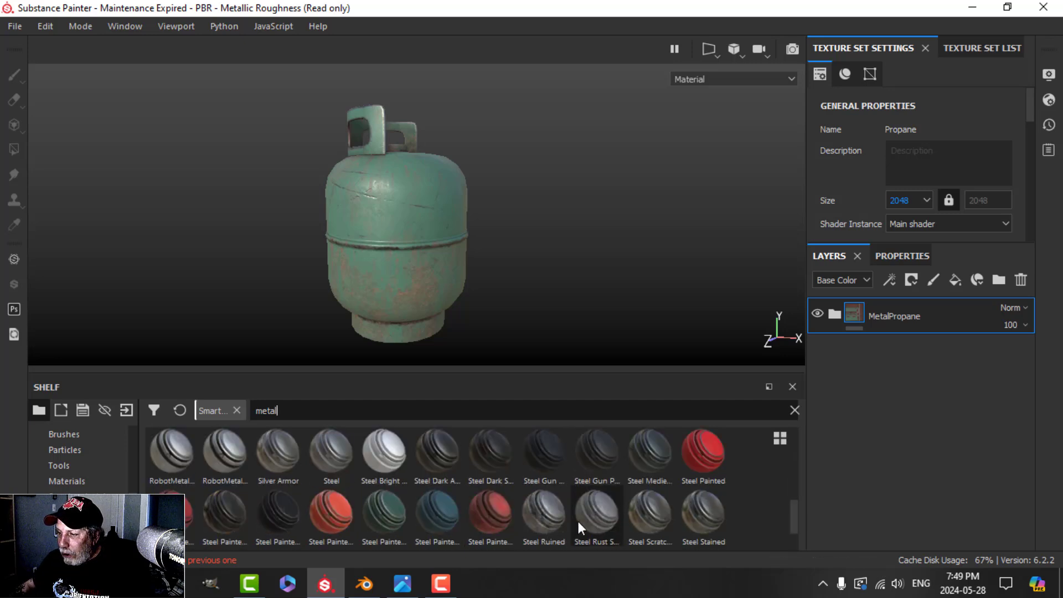
pyautogui.scroll(3, 387, 509)
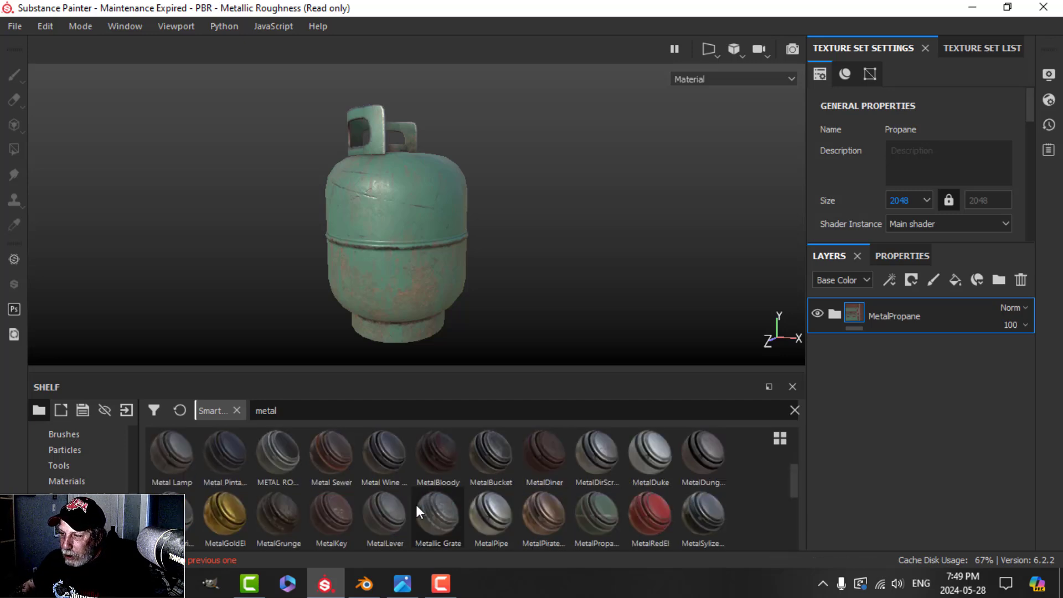
pyautogui.moveTo(596, 516)
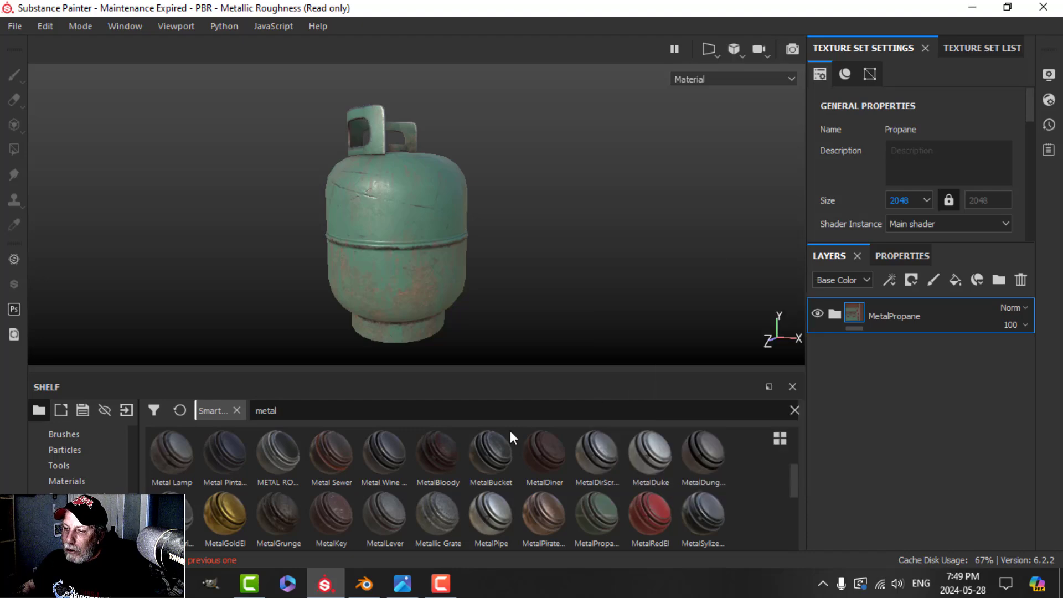
# - Switch to Blender to view the oil drum model, and return to Substance Painter
pyautogui.click(364, 583)
pyautogui.moveTo(606, 328)
pyautogui.mouseDown(button='middle')
pyautogui.moveTo(572, 332)
pyautogui.moveTo(707, 302)
pyautogui.moveTo(681, 324)
pyautogui.moveTo(597, 314)
pyautogui.mouseUp(button='middle')
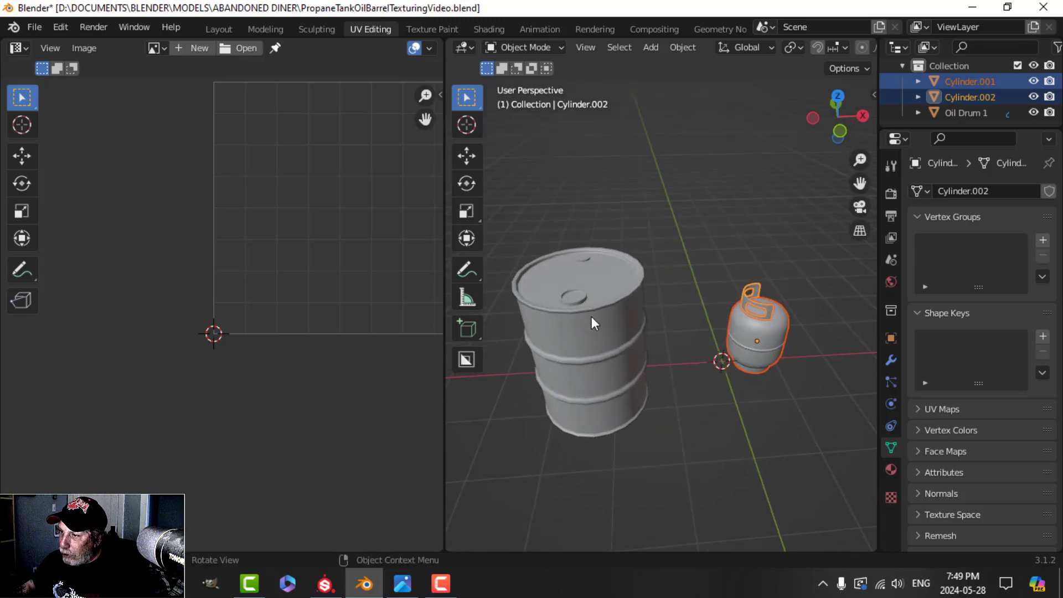
pyautogui.click(325, 583)
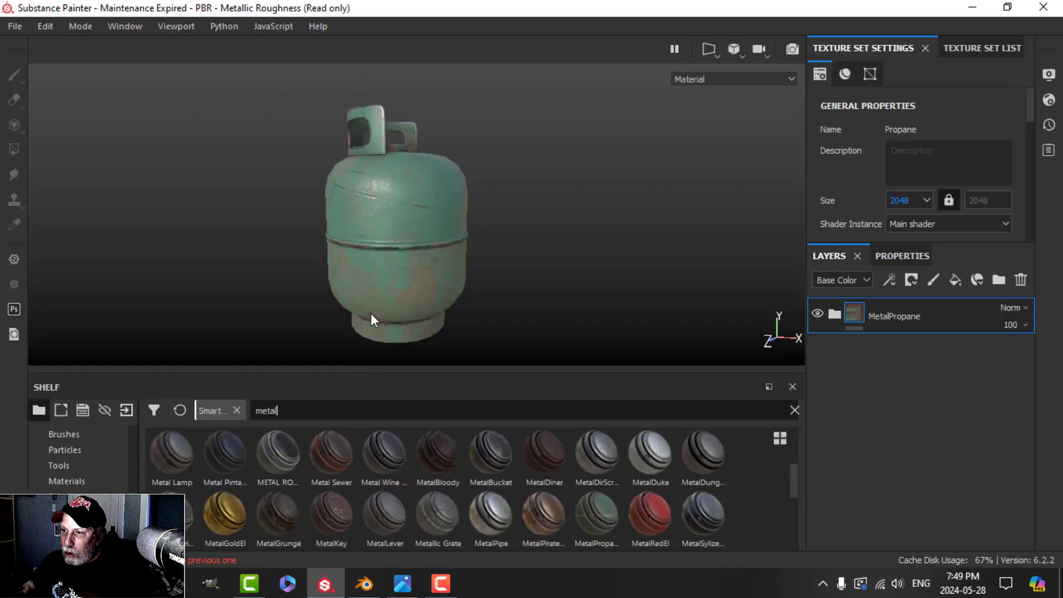
# - Create a new PBR - Metallic Roughness project with the oil drum mesh
pyautogui.click(14, 27)
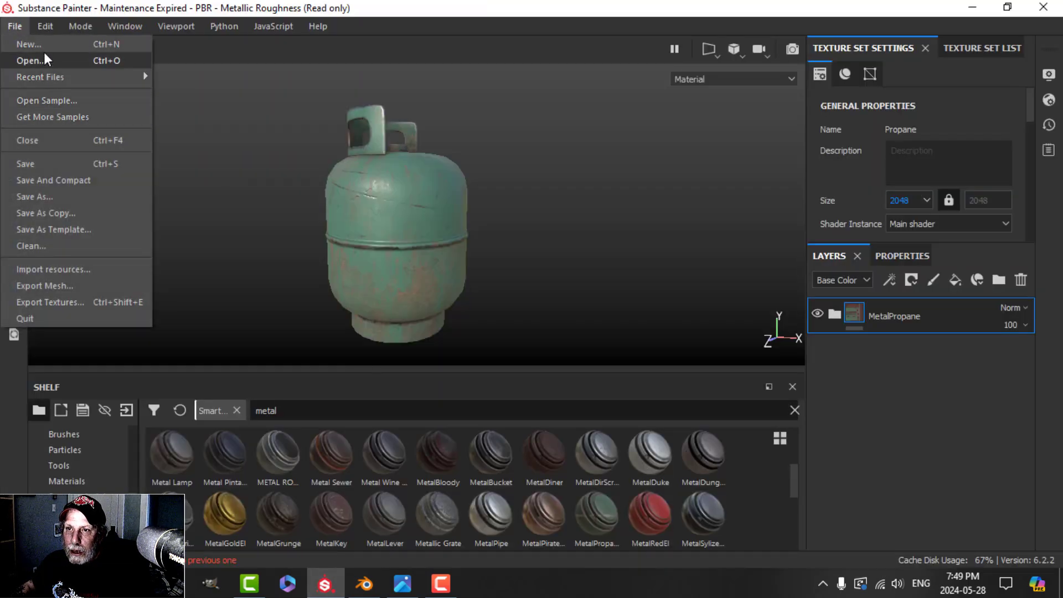
pyautogui.click(103, 44)
pyautogui.click(463, 148)
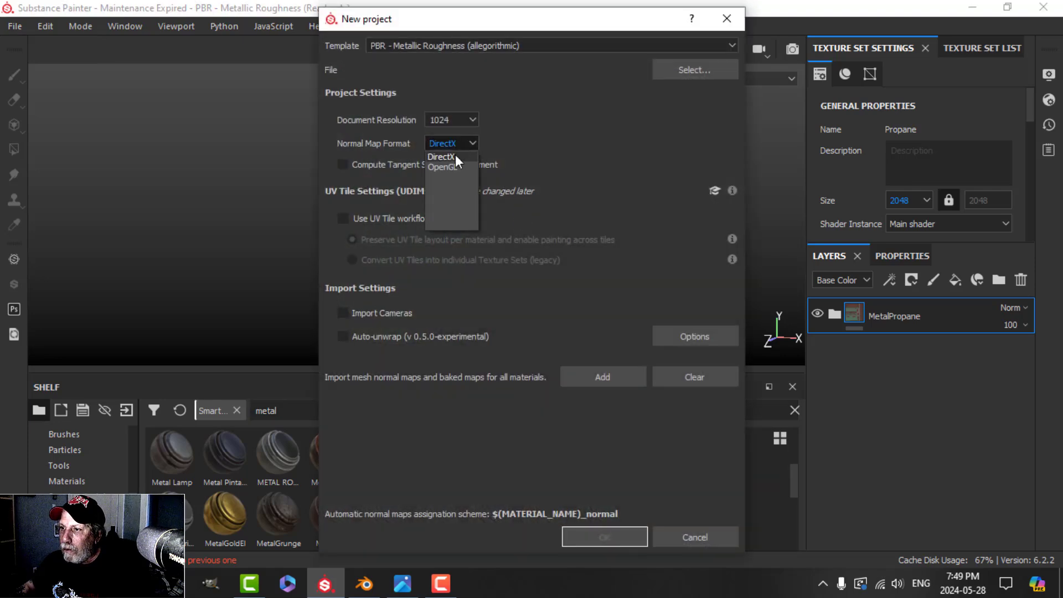
pyautogui.click(506, 309)
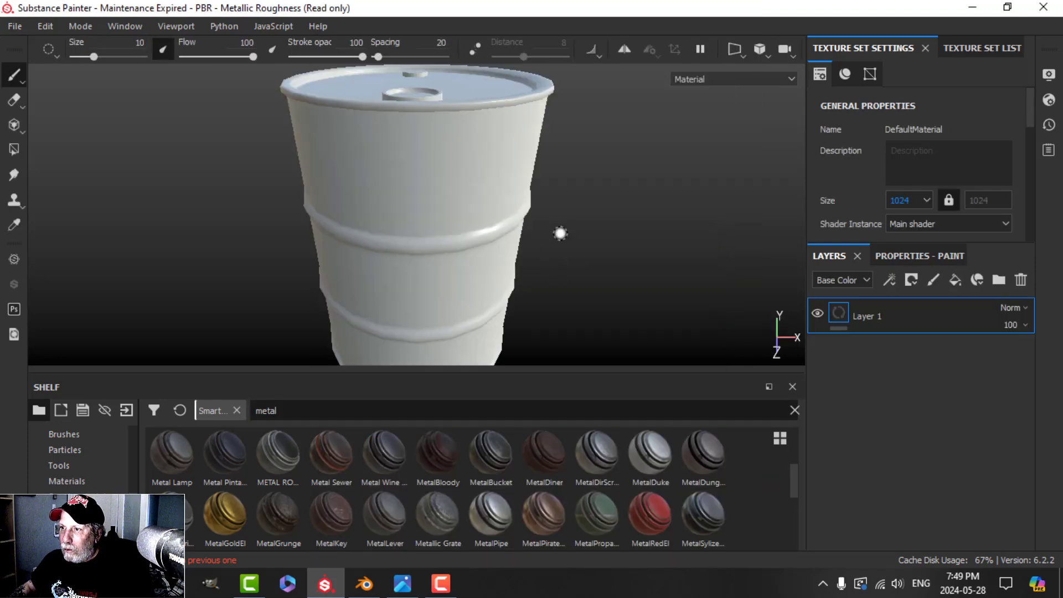
# - Bake the drum's mesh maps at an output size of 2048, leaving out the ID and thickness maps
pyautogui.keyDown('alt'); pyautogui.moveTo(560, 233); pyautogui.dragTo(539, 254); pyautogui.keyUp('alt')
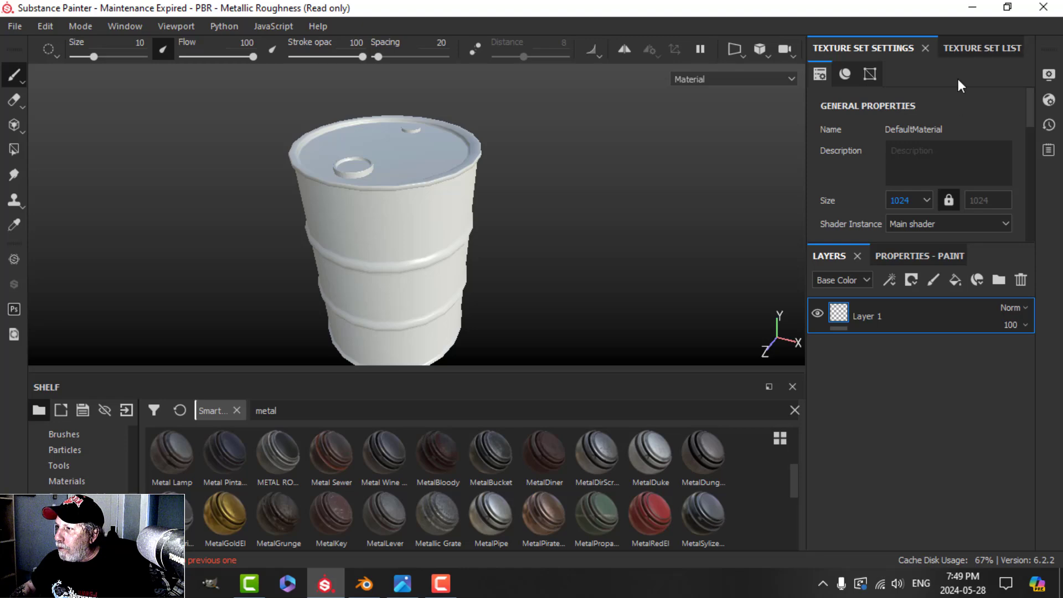
pyautogui.scroll(-10, 949, 127)
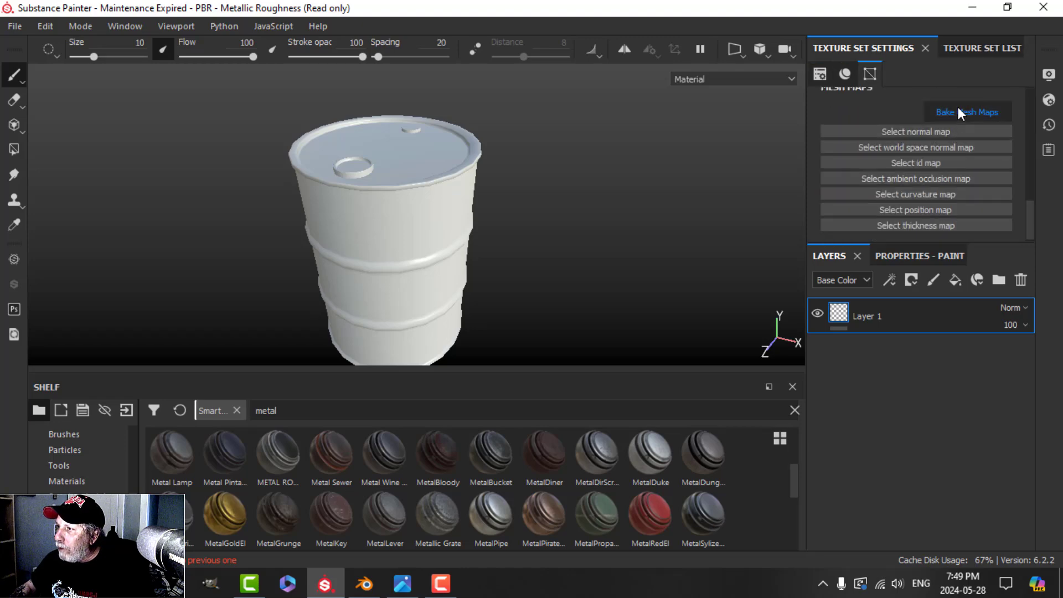
pyautogui.click(957, 108)
pyautogui.click(547, 76)
pyautogui.click(515, 148)
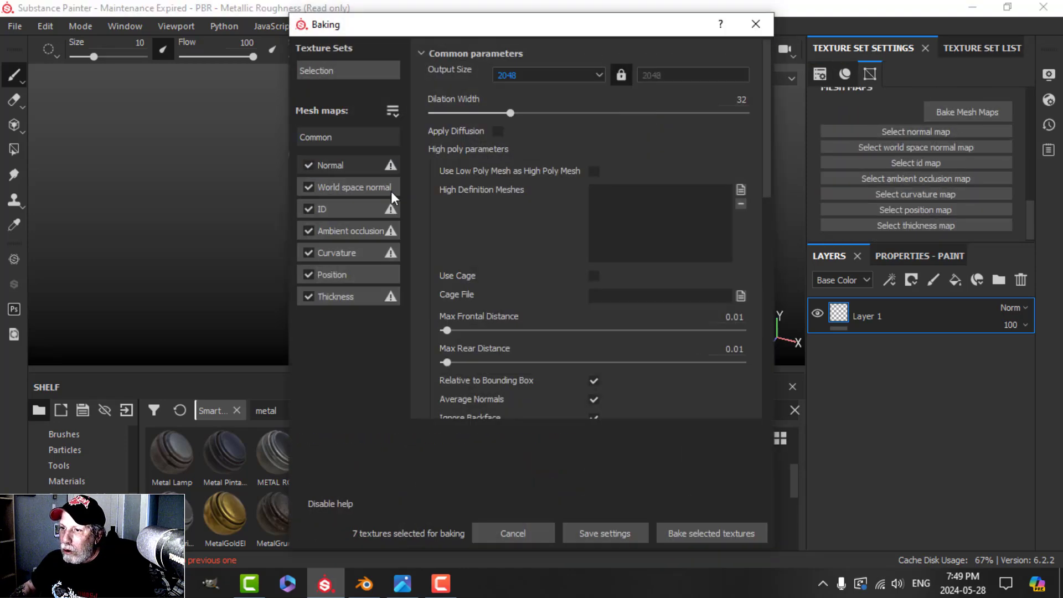
pyautogui.click(308, 208)
pyautogui.click(313, 295)
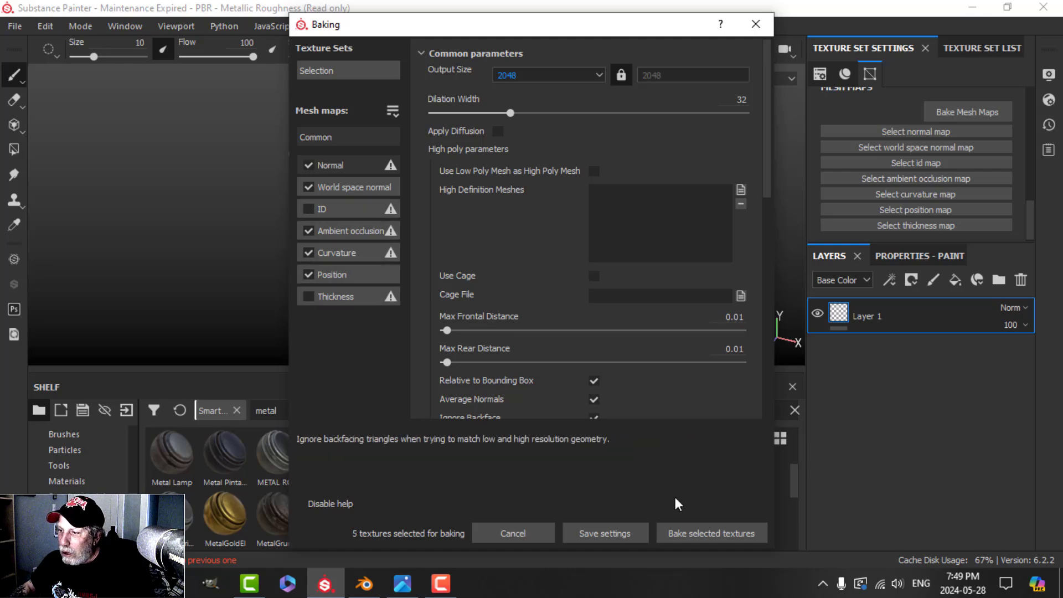
pyautogui.click(699, 534)
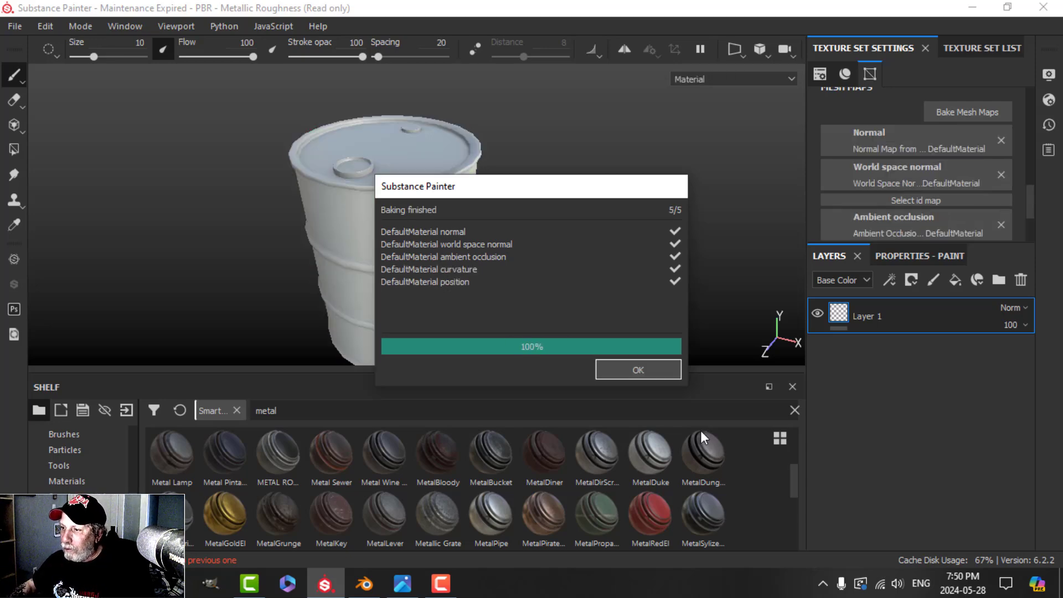
pyautogui.click(631, 372)
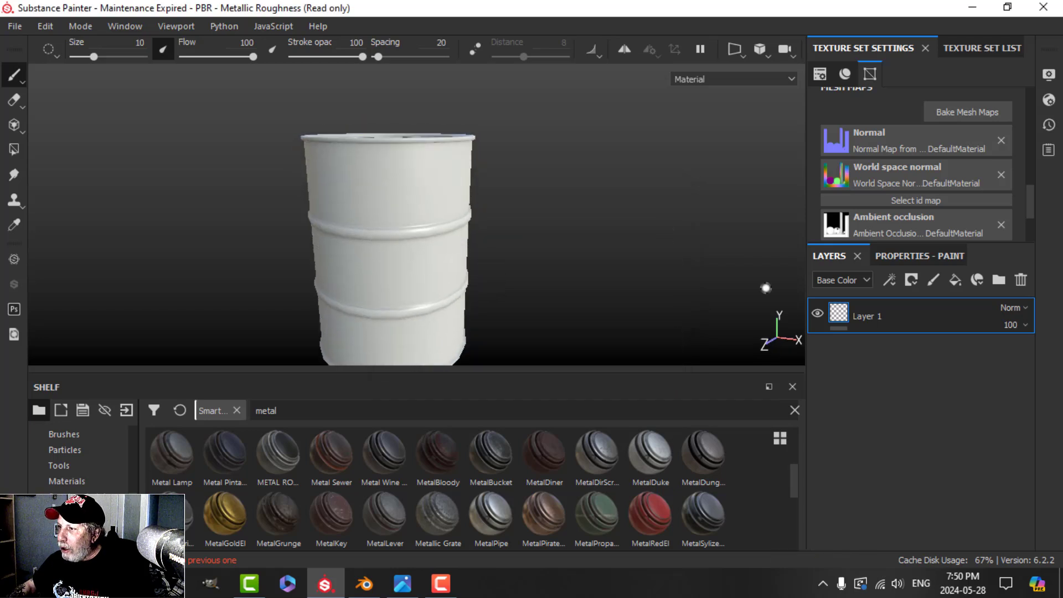
# - Delete the drum's default paint layer and apply the MetalPropaneTank smart material
pyautogui.click(1020, 279)
pyautogui.moveTo(600, 514); pyautogui.dragTo(859, 372)
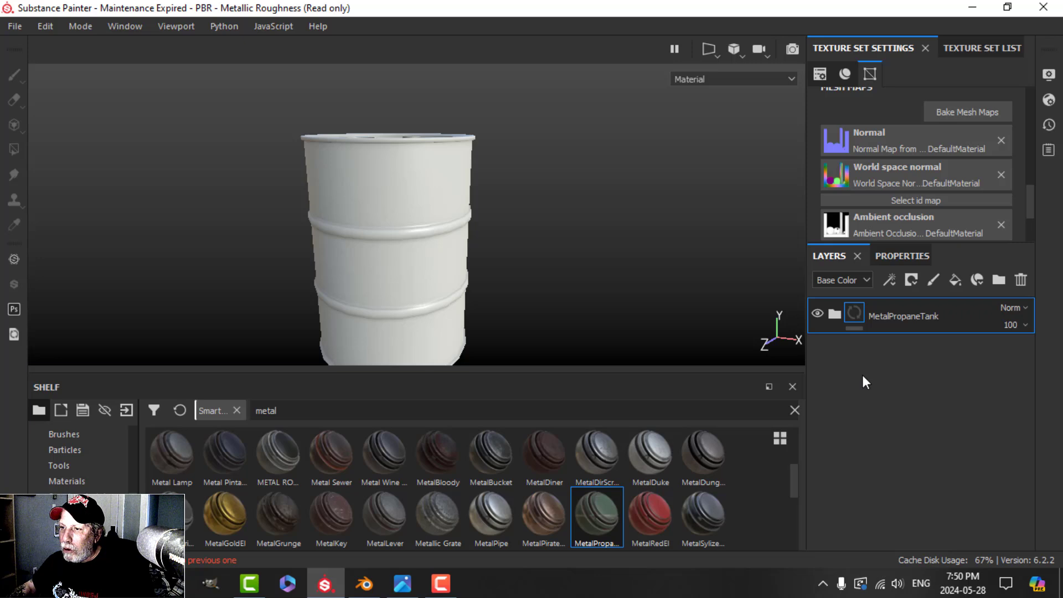
pyautogui.keyDown('alt'); pyautogui.moveTo(626, 247); pyautogui.dragTo(535, 235); pyautogui.keyUp('alt')
pyautogui.scroll(3, 538, 272)
pyautogui.keyDown('alt'); pyautogui.moveTo(536, 267); pyautogui.dragTo(556, 242, button='middle'); pyautogui.keyUp('alt')
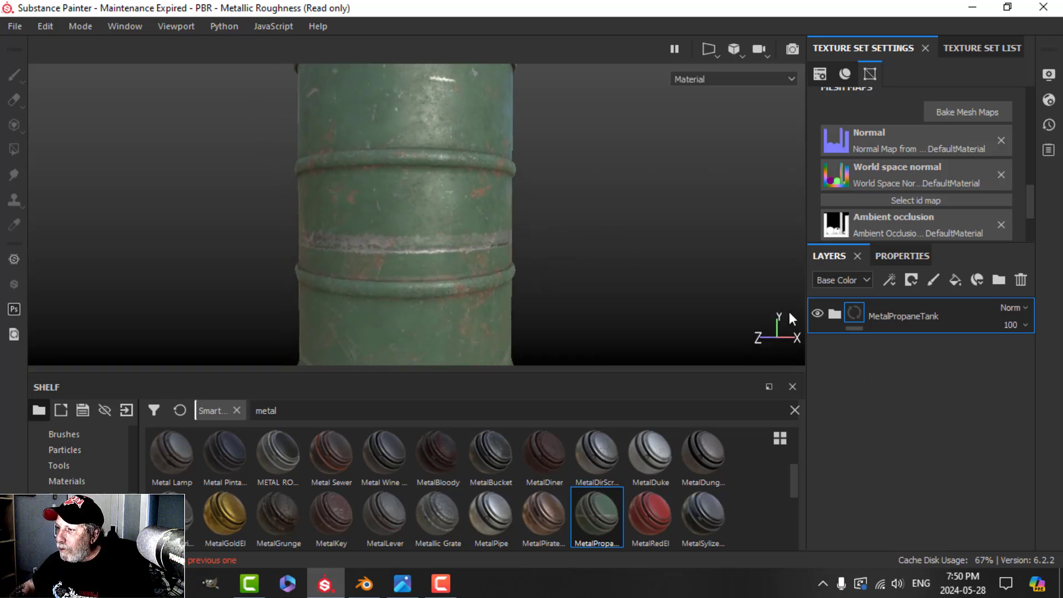
# - Expand the MetalPropaneTank folder and remove the Paint effect from the Plastic Glossy Pure mask
pyautogui.click(833, 315)
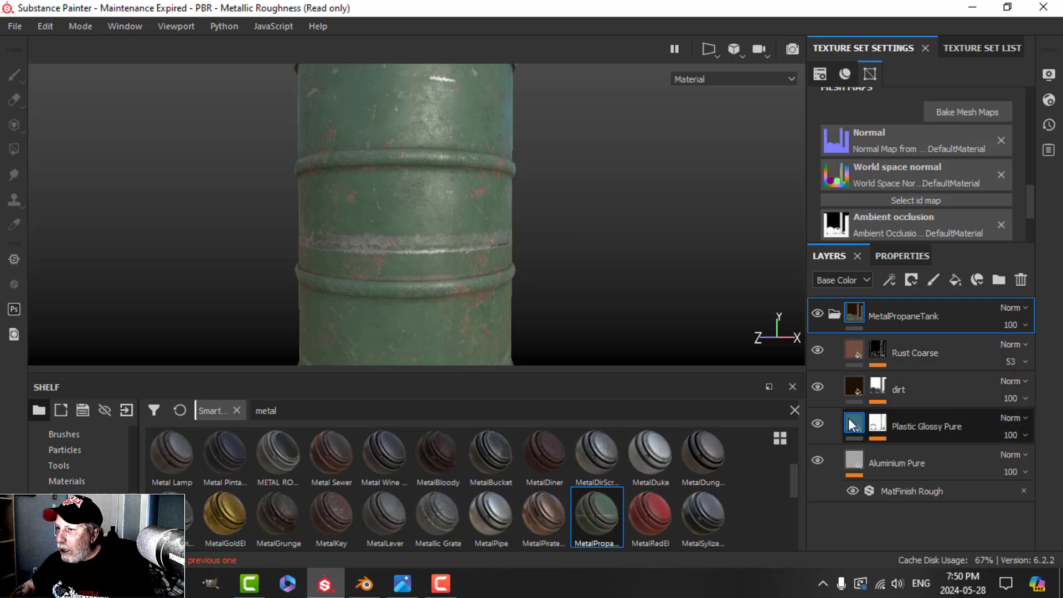
pyautogui.click(853, 424)
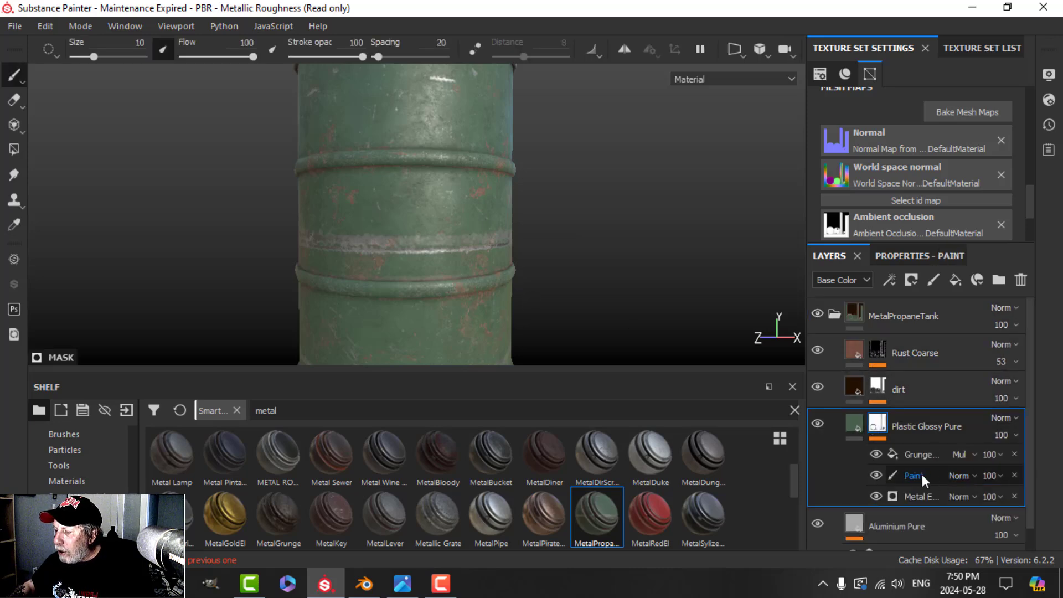
pyautogui.click(1014, 475)
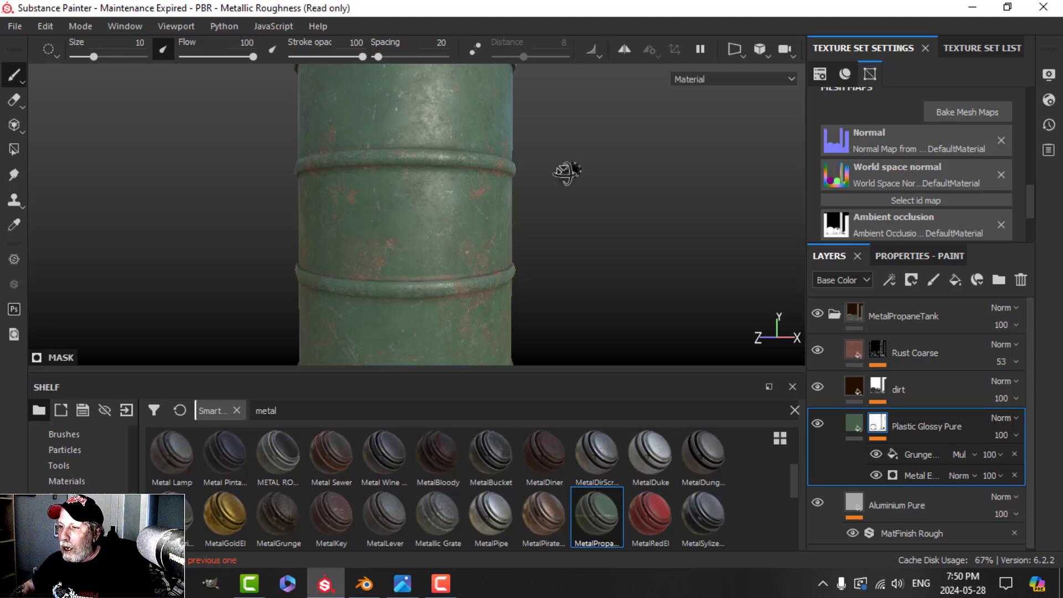
pyautogui.keyDown('alt'); pyautogui.moveTo(566, 173); pyautogui.dragTo(526, 190); pyautogui.keyUp('alt')
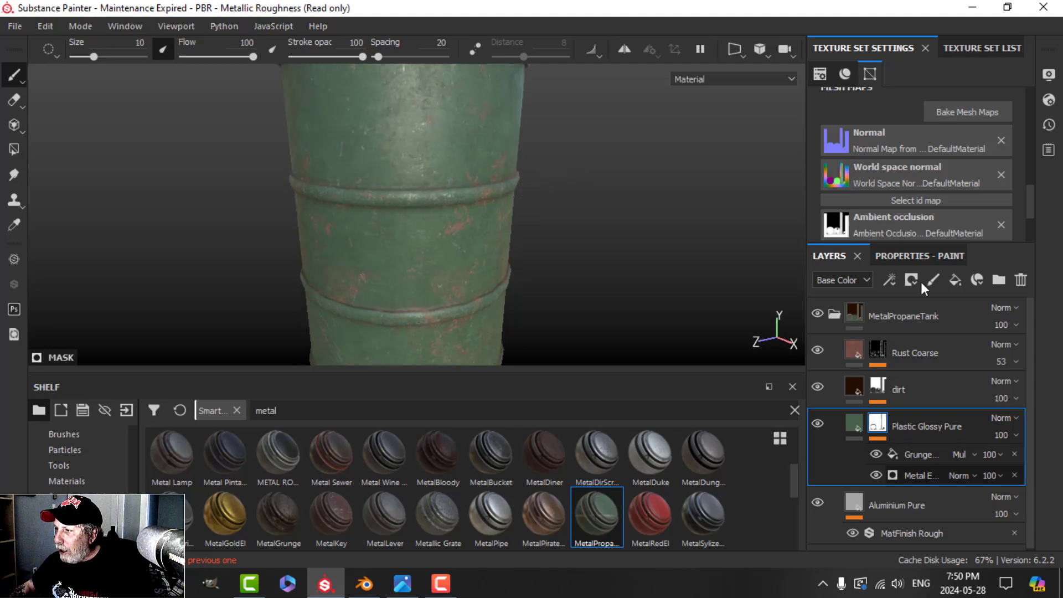
# - Set the Plastic Glossy Pure mask's metal edge wear generator to wear level 0.78 and wear contrast 0.75
pyautogui.click(924, 473)
pyautogui.click(919, 256)
pyautogui.moveTo(965, 332)
pyautogui.mouseDown()
pyautogui.moveTo(885, 331)
pyautogui.moveTo(982, 329)
pyautogui.moveTo(973, 329)
pyautogui.mouseUp()
pyautogui.moveTo(920, 361); pyautogui.dragTo(961, 356)
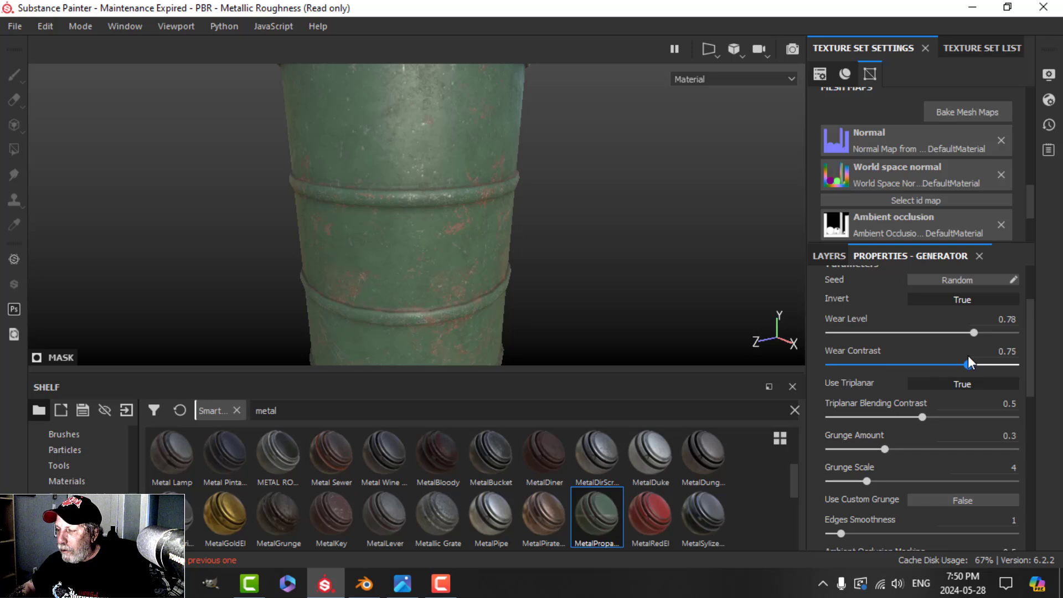
# - Examine the edge wear, scratches and rust on the drum's rim, lid and sides
pyautogui.scroll(-3, 499, 273)
pyautogui.keyDown('alt'); pyautogui.moveTo(564, 217); pyautogui.dragTo(568, 247, button='middle'); pyautogui.keyUp('alt')
pyautogui.keyDown('alt'); pyautogui.moveTo(548, 236); pyautogui.dragTo(611, 283); pyautogui.keyUp('alt')
pyautogui.scroll(3, 530, 256)
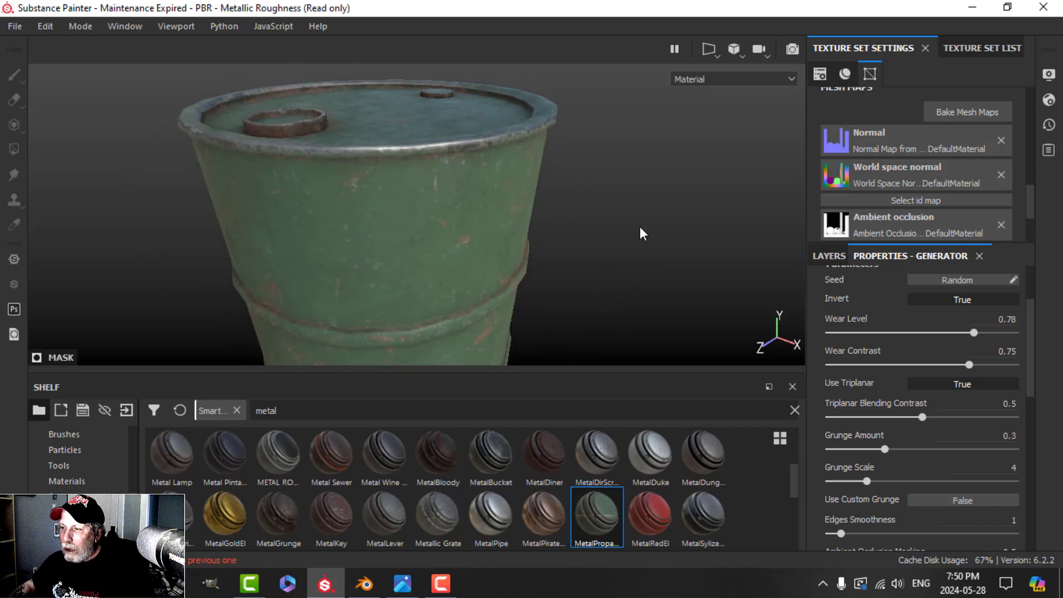
pyautogui.scroll(-3, 617, 272)
pyautogui.keyDown('alt'); pyautogui.moveTo(616, 275); pyautogui.dragTo(582, 255); pyautogui.keyUp('alt')
pyautogui.scroll(2, 592, 284)
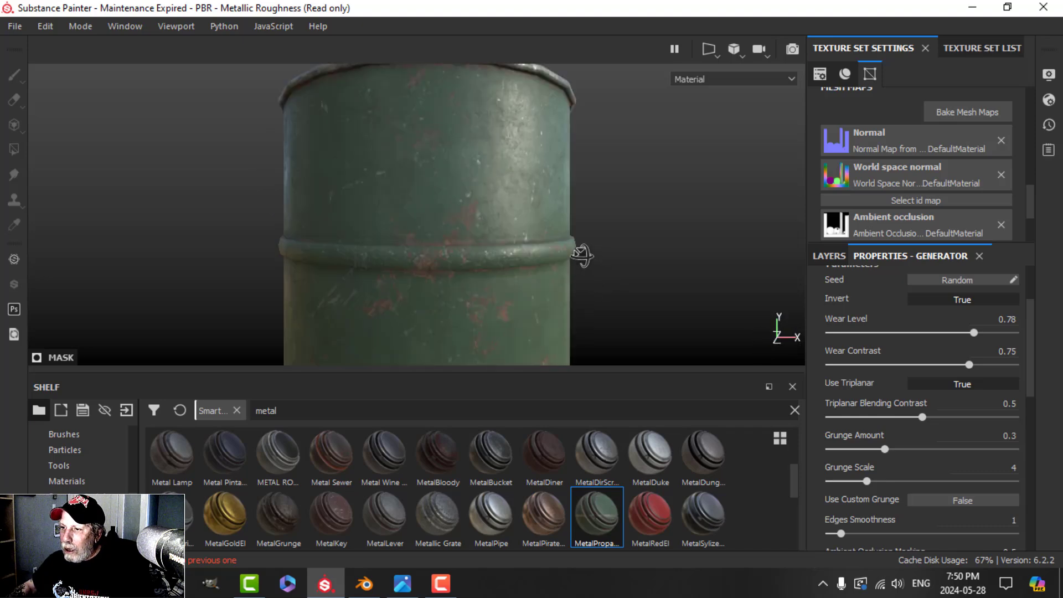
# - Show the drum in orthographic view and add a Paint effect above the edge wear generator in the Plastic Glossy Pure mask
pyautogui.click(734, 49)
pyautogui.click(759, 84)
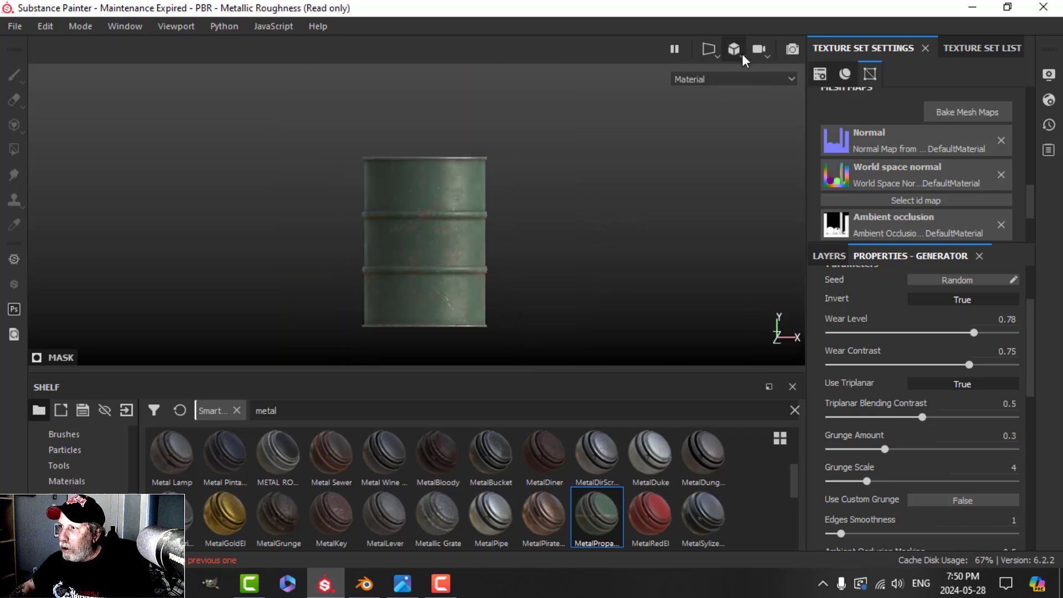
pyautogui.click(815, 259)
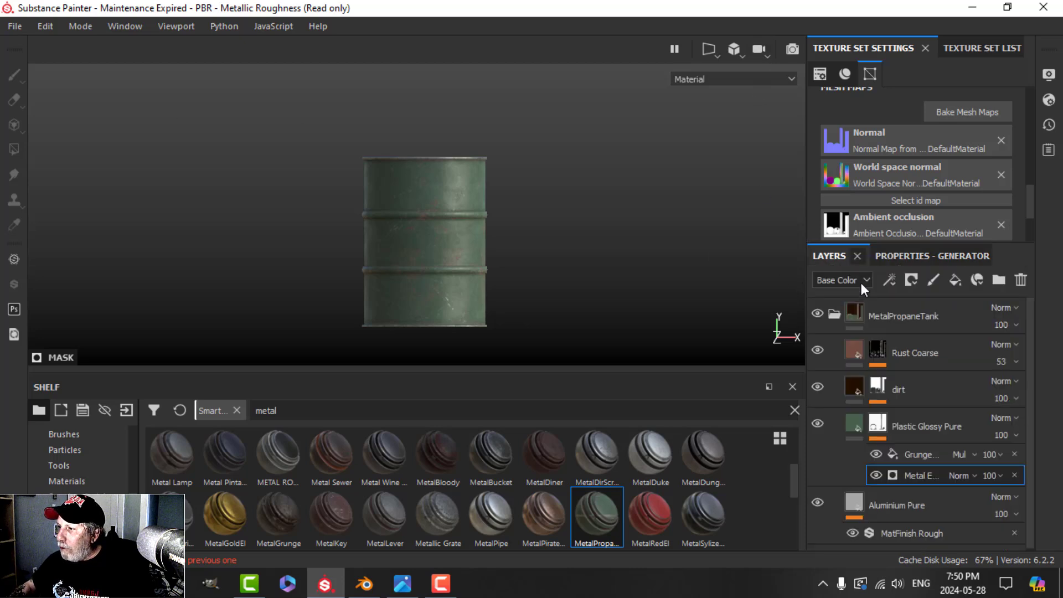
pyautogui.click(891, 284)
pyautogui.click(916, 314)
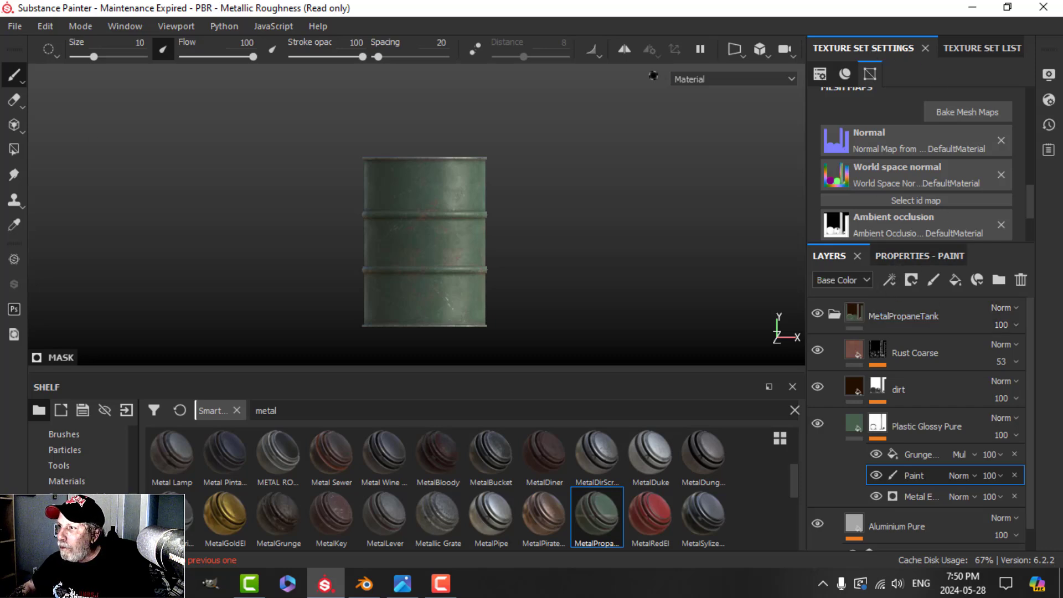
# - Set up radial symmetry for painting around the Y axis with a count of 6 and an angle span of 360
pyautogui.click(648, 50)
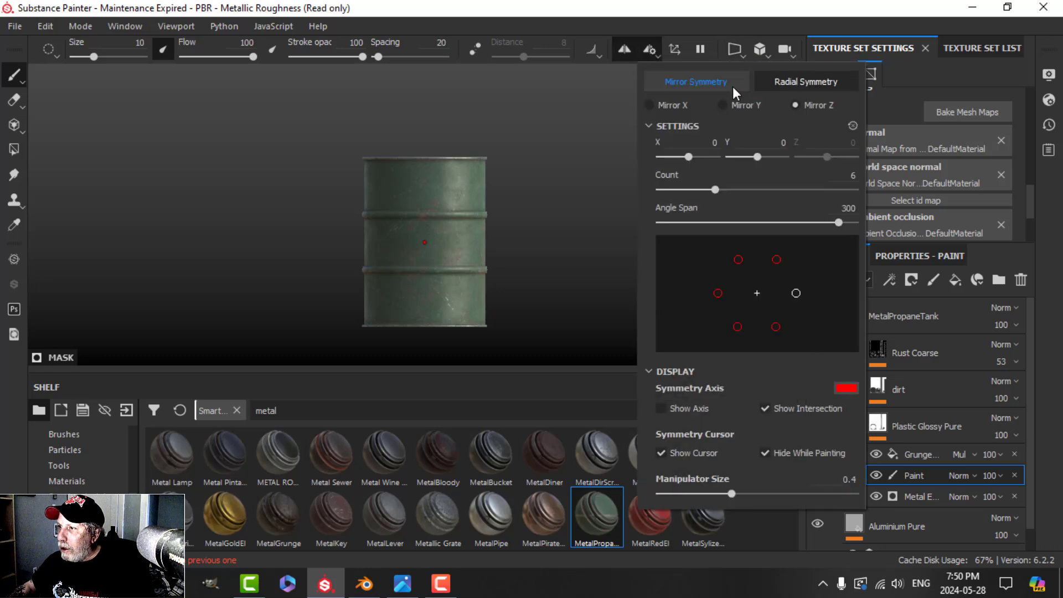
pyautogui.moveTo(846, 219); pyautogui.dragTo(876, 218)
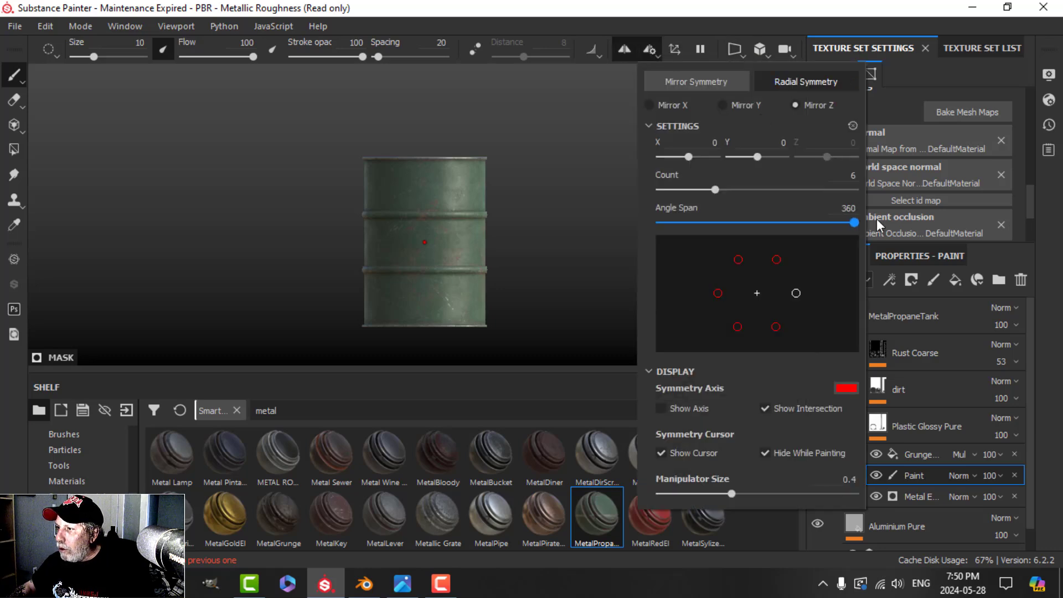
pyautogui.click(733, 15)
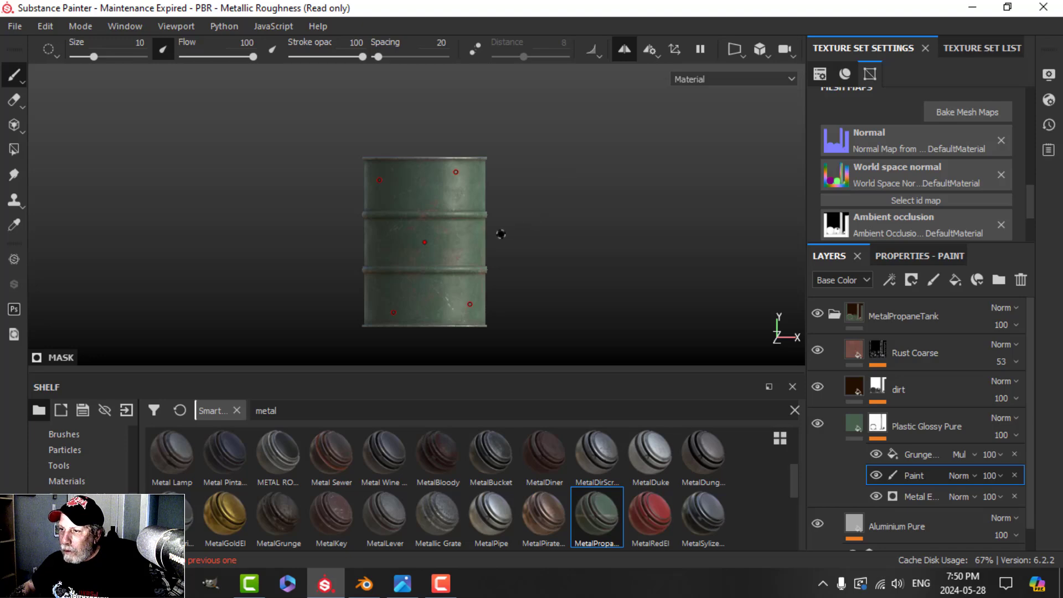
pyautogui.scroll(2, 500, 234)
pyautogui.click(649, 48)
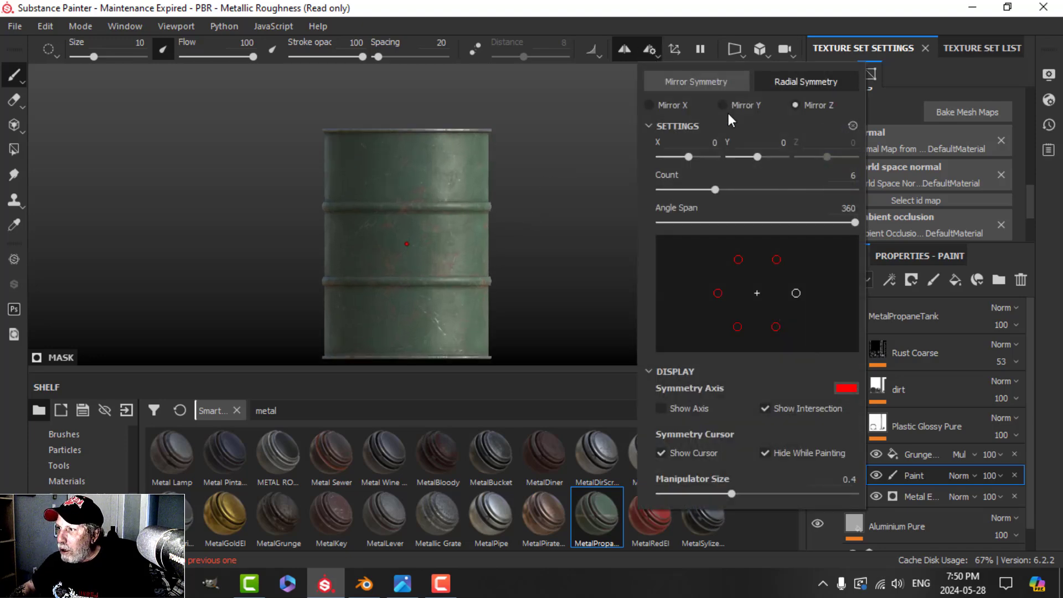
pyautogui.click(730, 105)
pyautogui.click(699, 17)
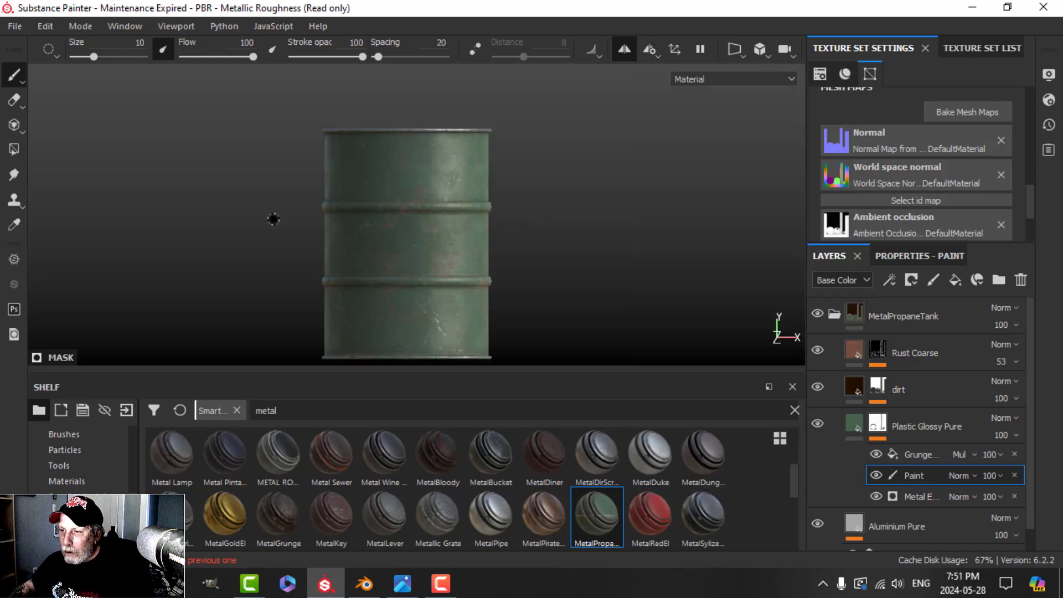
# - Paint worn metal along the drum's ribs in the Plastic Glossy Pure mask using a brush of size 5.42
pyautogui.press(']')
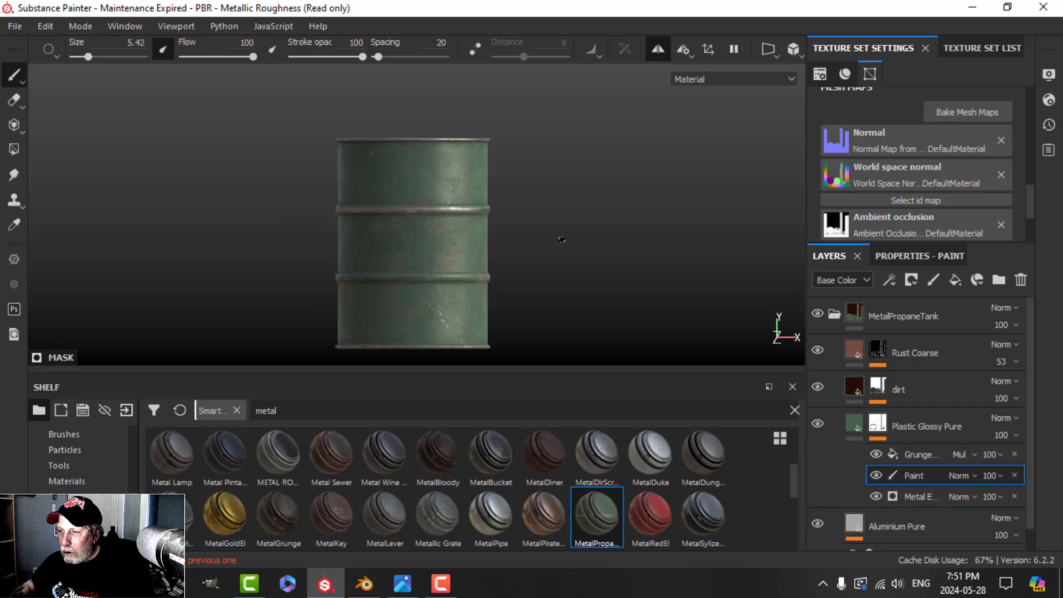
pyautogui.scroll(3, 548, 221)
pyautogui.keyDown('alt'); pyautogui.moveTo(550, 226); pyautogui.dragTo(491, 225); pyautogui.keyUp('alt')
pyautogui.scroll(3, 498, 223)
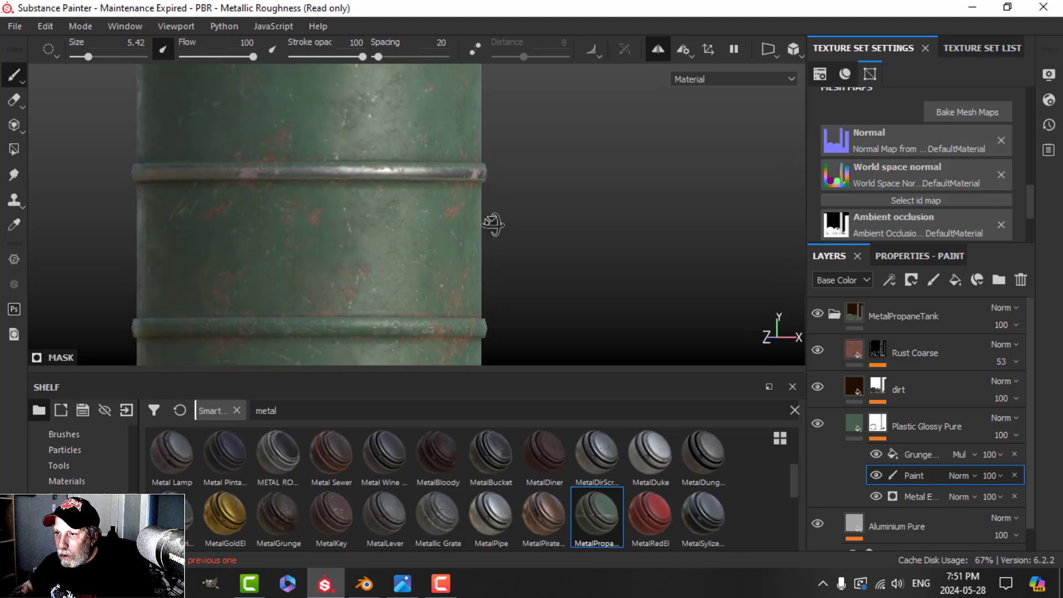
pyautogui.keyDown('alt'); pyautogui.moveTo(493, 225); pyautogui.dragTo(627, 214, button='middle'); pyautogui.keyUp('alt')
pyautogui.scroll(-3, 539, 257)
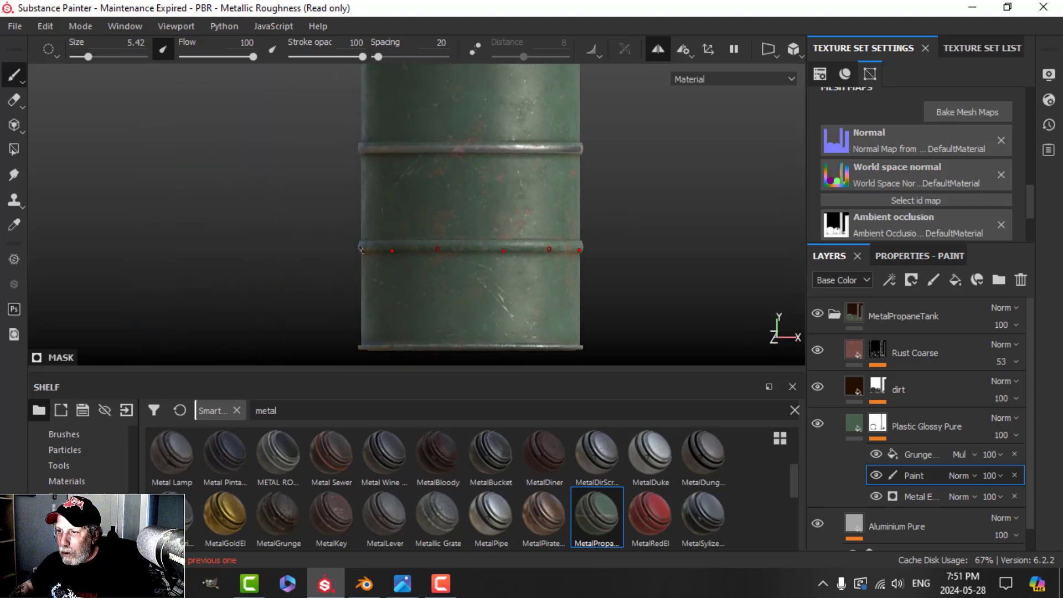
pyautogui.keyDown('shift'); pyautogui.click(592, 249); pyautogui.keyUp('shift')
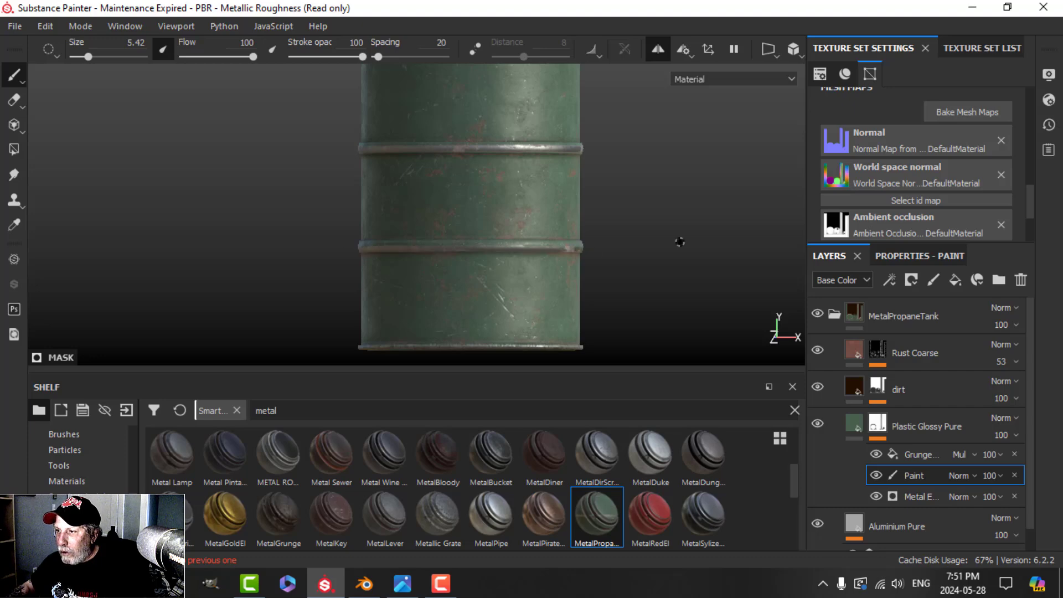
# - Search the brushes for dirt, choose the Dirt 1 brush and set its flow to 60
pyautogui.keyDown('alt'); pyautogui.moveTo(662, 238); pyautogui.dragTo(482, 213); pyautogui.keyUp('alt')
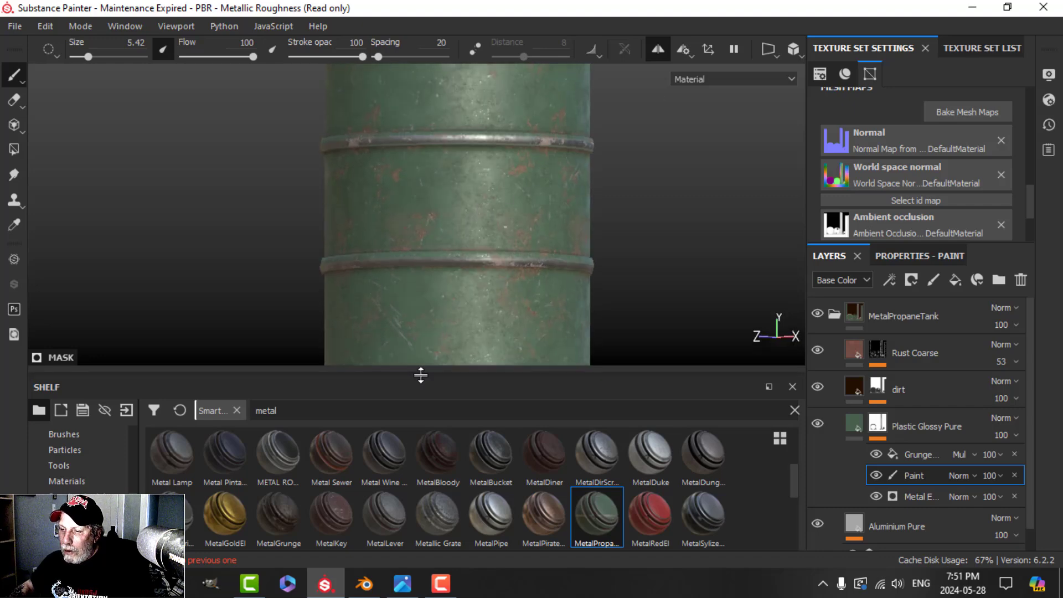
pyautogui.click(72, 435)
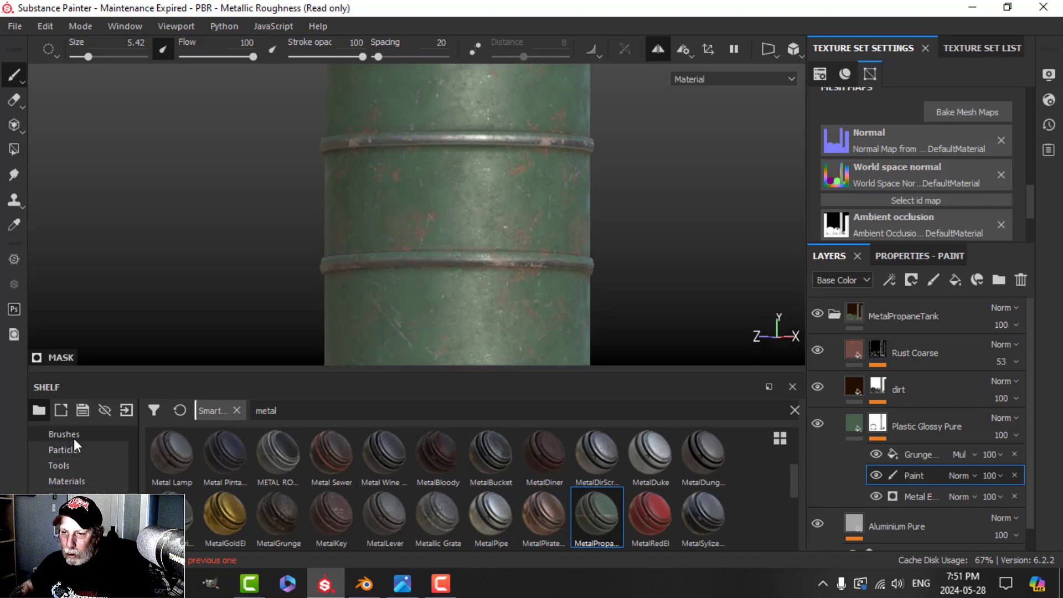
pyautogui.click(338, 410)
pyautogui.write('dirt')
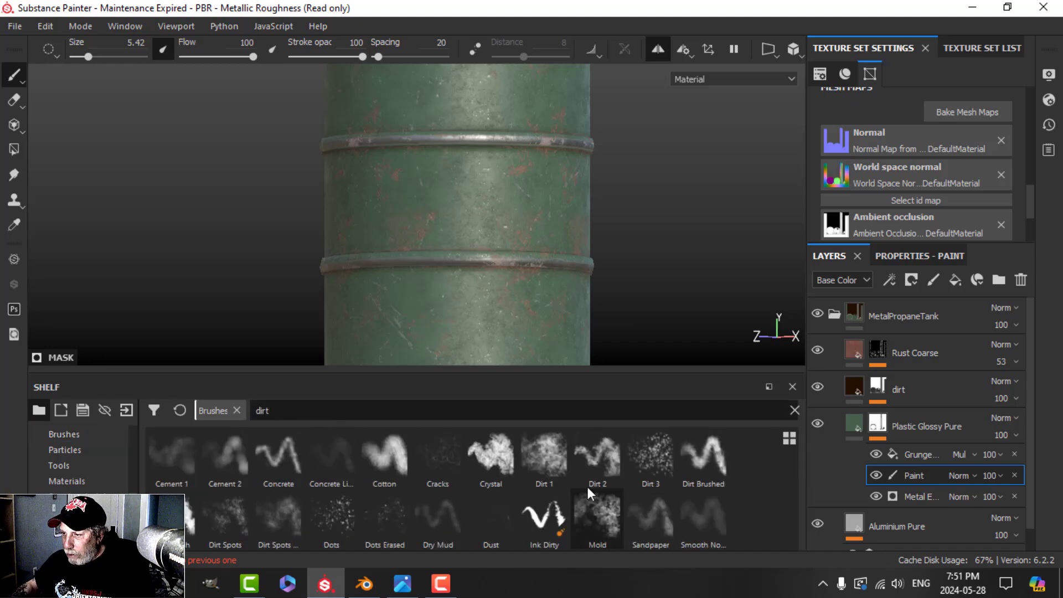
pyautogui.click(546, 457)
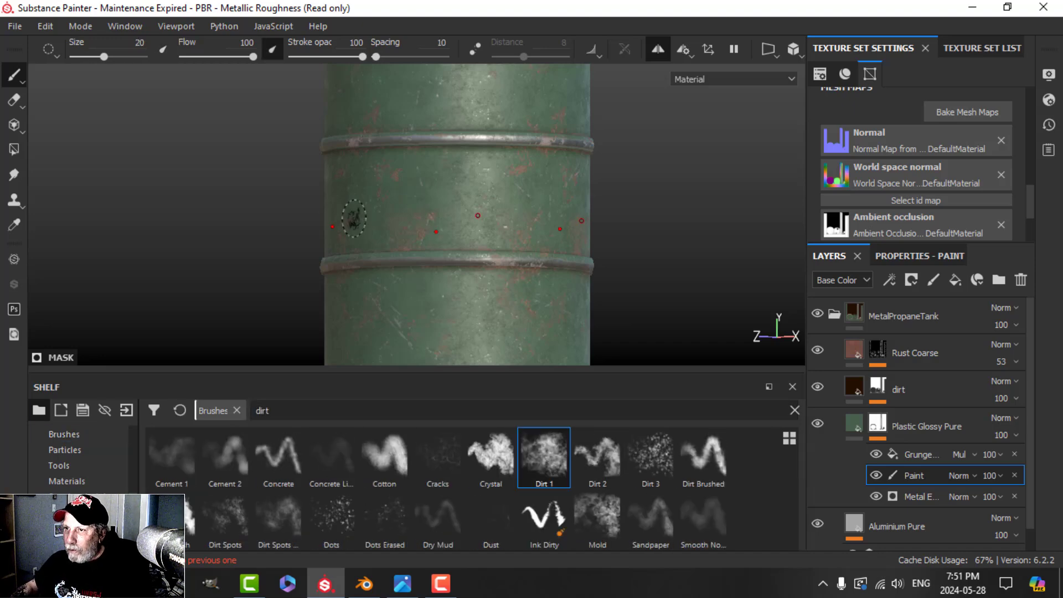
pyautogui.moveTo(227, 56); pyautogui.dragTo(224, 58)
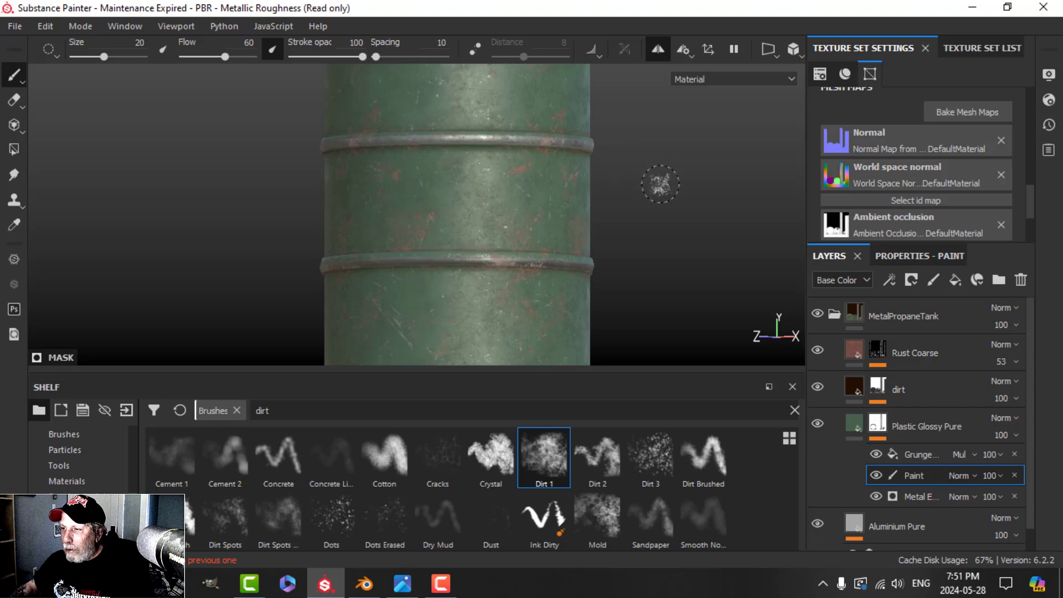
# - Check the worn ribs around the drum, turn off symmetry and show the drum in perspective view
pyautogui.moveTo(659, 183)
pyautogui.keyDown('alt'); pyautogui.mouseDown()
pyautogui.moveTo(536, 202)
pyautogui.moveTo(567, 211)
pyautogui.moveTo(573, 183)
pyautogui.mouseUp(); pyautogui.keyUp('alt')
pyautogui.scroll(3, 579, 210)
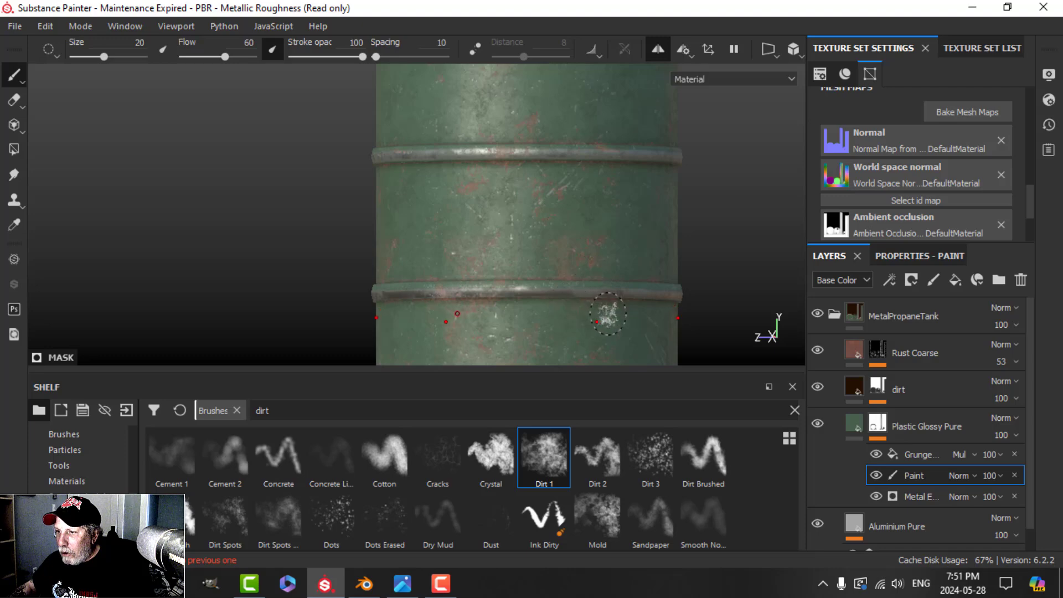
pyautogui.scroll(-2, 609, 311)
pyautogui.keyDown('alt'); pyautogui.moveTo(606, 308); pyautogui.dragTo(451, 285); pyautogui.keyUp('alt')
pyautogui.keyDown('alt'); pyautogui.moveTo(612, 265); pyautogui.dragTo(333, 238, button='middle'); pyautogui.keyUp('alt')
pyautogui.keyDown('alt'); pyautogui.moveTo(382, 243); pyautogui.dragTo(446, 252); pyautogui.keyUp('alt')
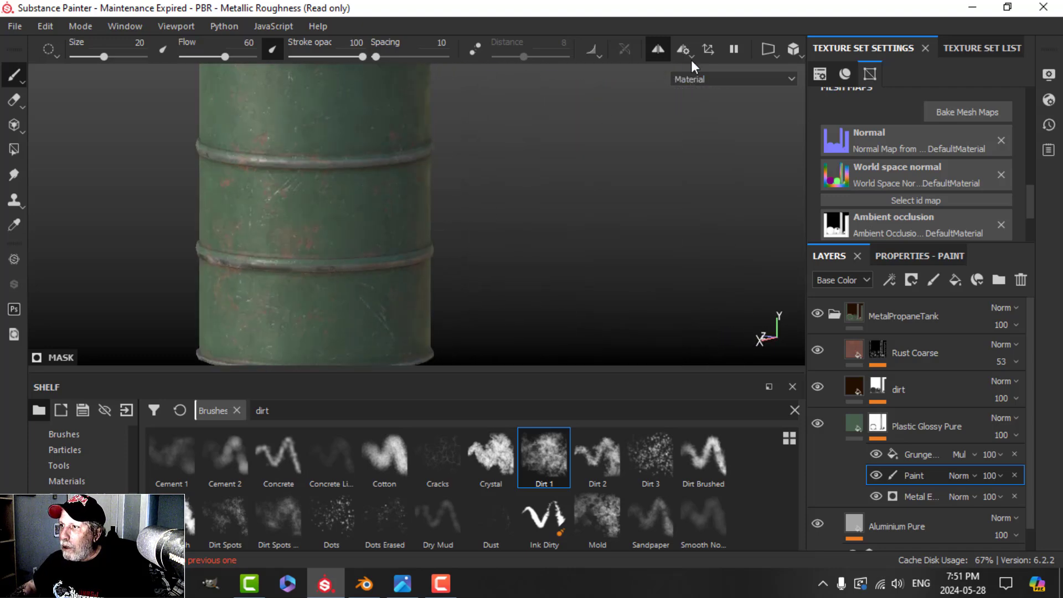
pyautogui.click(796, 46)
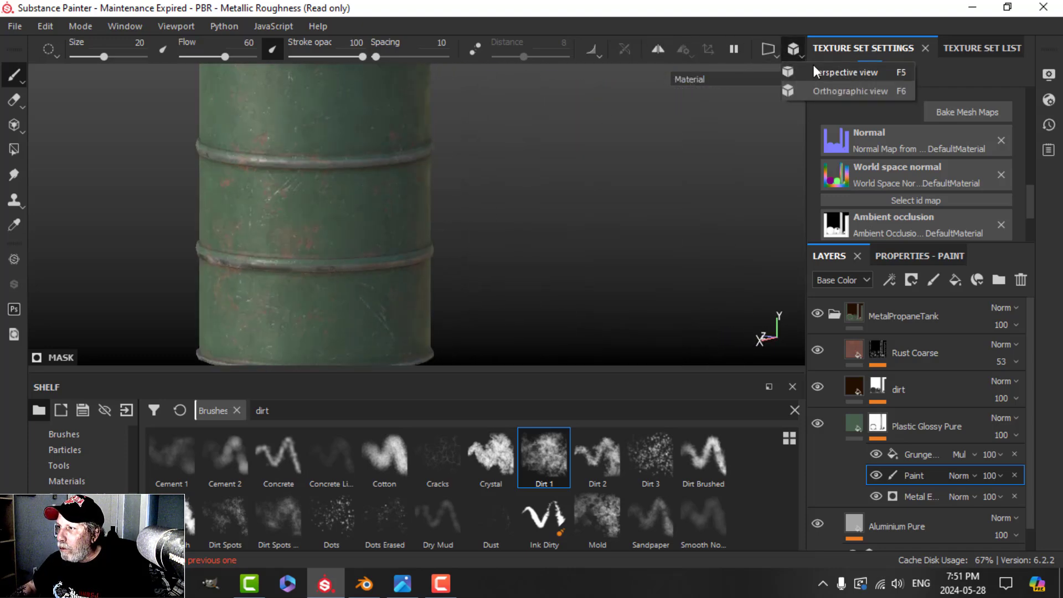
pyautogui.click(813, 68)
pyautogui.scroll(-4, 533, 234)
pyautogui.keyDown('alt'); pyautogui.moveTo(477, 241); pyautogui.dragTo(532, 247, button='middle'); pyautogui.keyUp('alt')
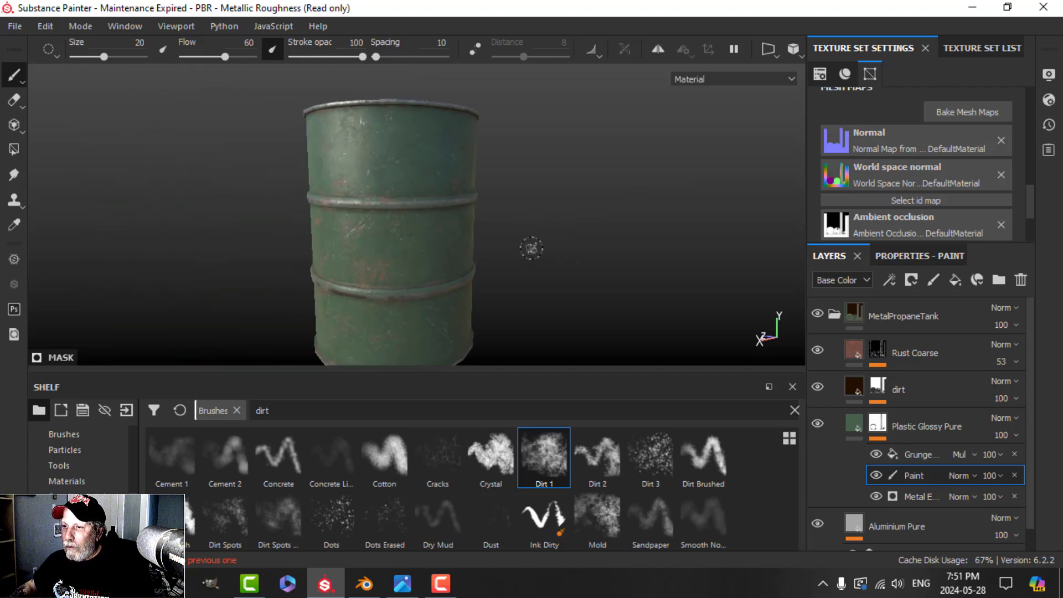
pyautogui.keyDown('alt'); pyautogui.moveTo(532, 246); pyautogui.dragTo(608, 215); pyautogui.keyUp('alt')
pyautogui.scroll(-3, 512, 284)
pyautogui.keyDown('alt'); pyautogui.moveTo(514, 254); pyautogui.dragTo(541, 274, button='middle'); pyautogui.keyUp('alt')
pyautogui.scroll(1, 541, 254)
# - Change the Plastic Glossy Pure layer's base color to a muted red with RGB 0.240, 0.038, 0.038
pyautogui.click(854, 423)
pyautogui.click(920, 257)
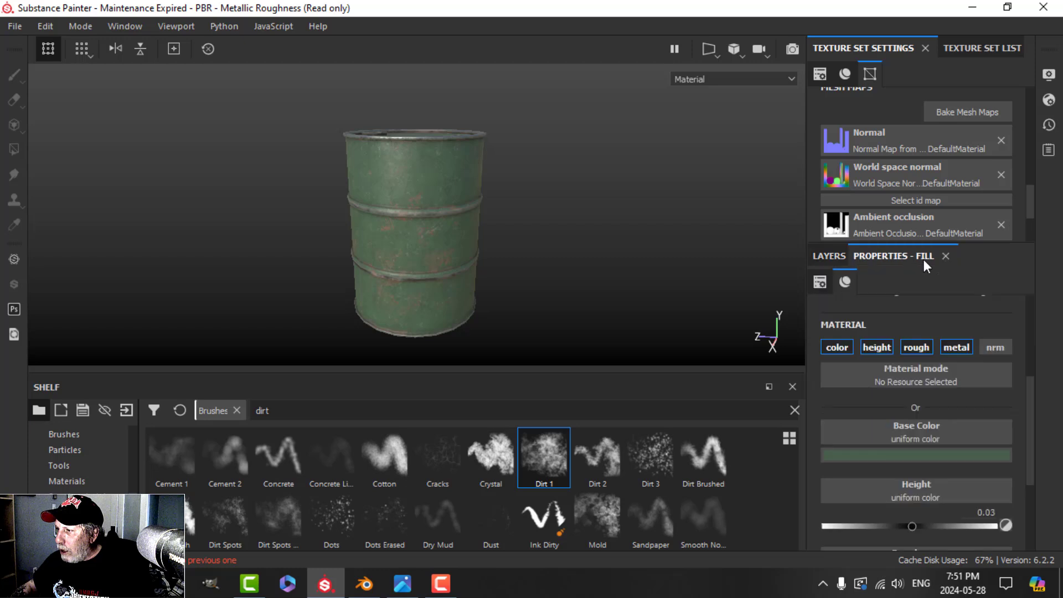
pyautogui.click(916, 455)
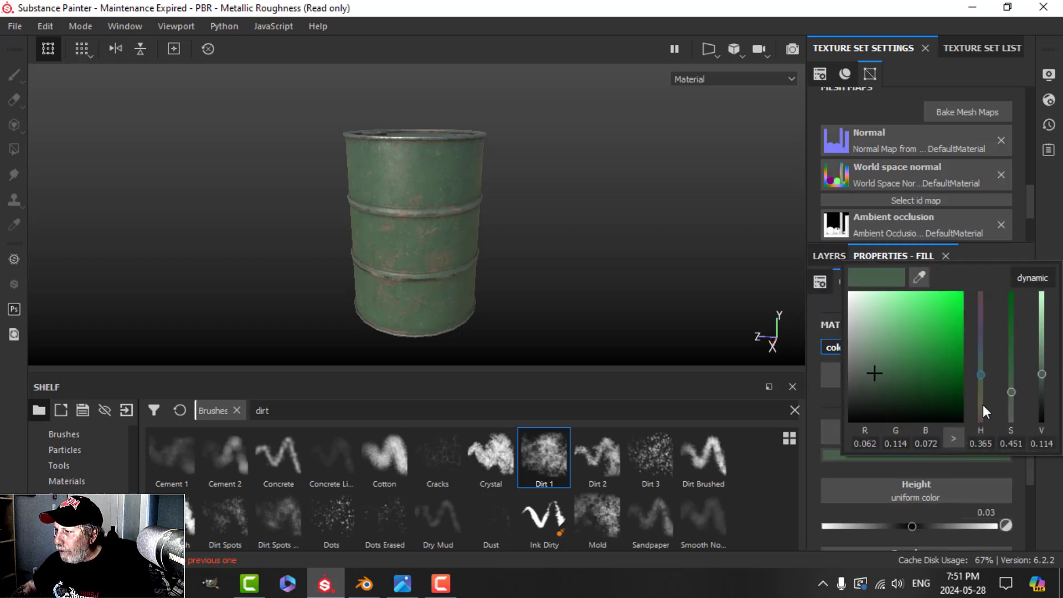
pyautogui.moveTo(982, 404); pyautogui.dragTo(984, 423)
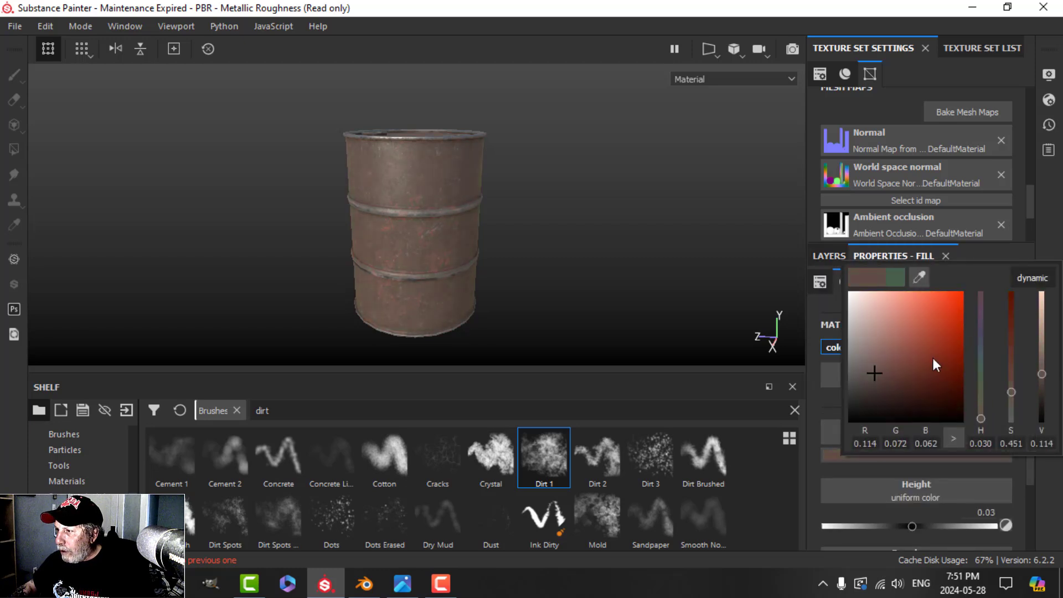
pyautogui.moveTo(932, 358); pyautogui.dragTo(1043, 358)
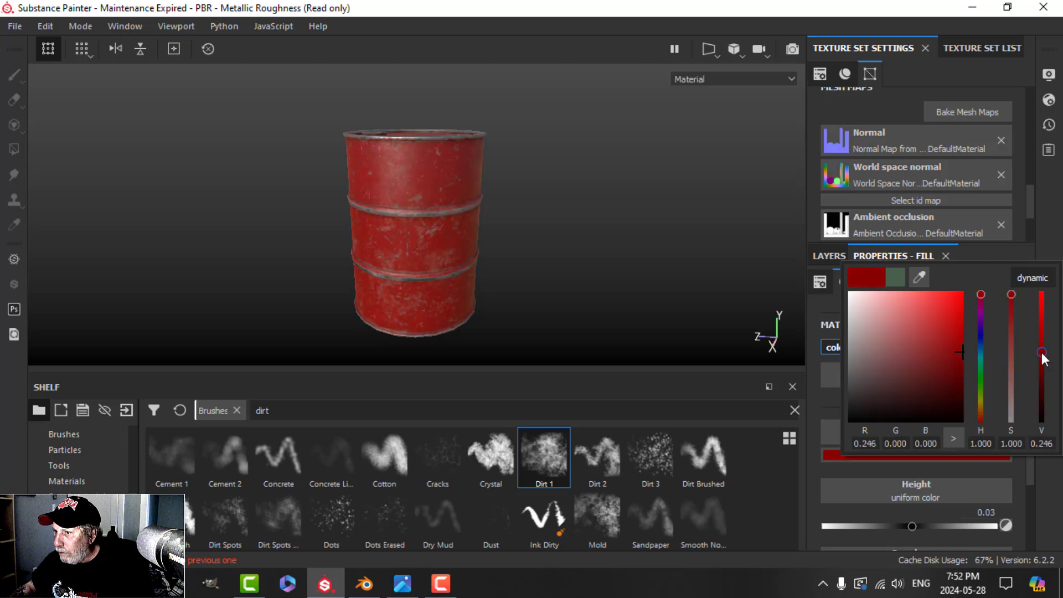
pyautogui.moveTo(1009, 295); pyautogui.dragTo(1021, 348)
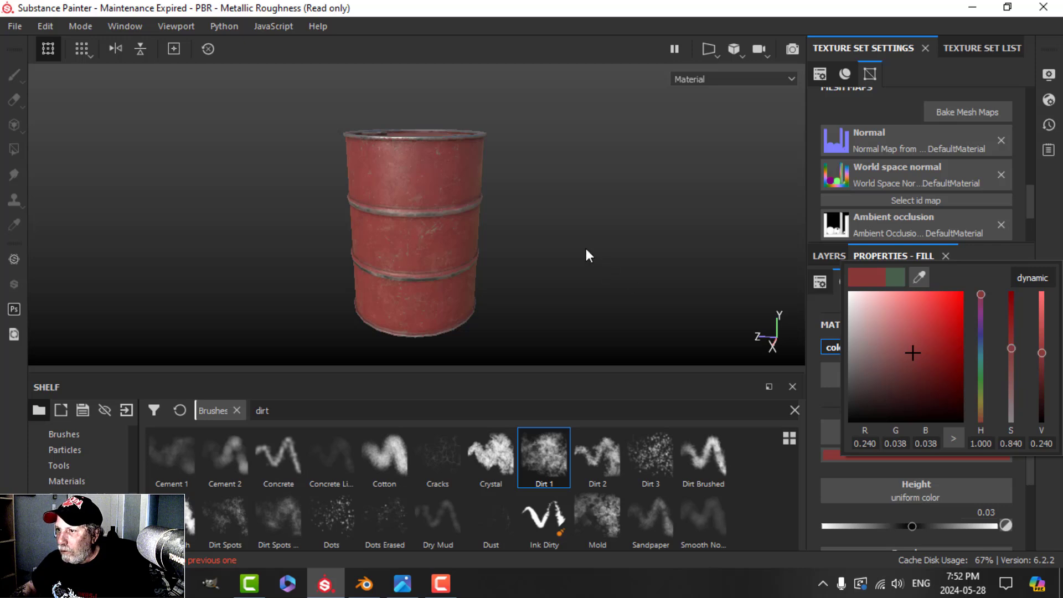
# - Inspect the drum's lower ribs and base, and select the Paint effect in the Plastic Glossy Pure mask
pyautogui.keyDown('alt'); pyautogui.moveTo(587, 254); pyautogui.dragTo(581, 233); pyautogui.keyUp('alt')
pyautogui.scroll(1, 534, 271)
pyautogui.moveTo(531, 272)
pyautogui.keyDown('alt'); pyautogui.mouseDown()
pyautogui.moveTo(514, 273)
pyautogui.moveTo(538, 247)
pyautogui.moveTo(531, 273)
pyautogui.mouseUp(); pyautogui.keyUp('alt')
pyautogui.keyDown('alt'); pyautogui.moveTo(531, 273); pyautogui.dragTo(554, 232, button='middle'); pyautogui.keyUp('alt')
pyautogui.keyDown('alt'); pyautogui.moveTo(559, 271); pyautogui.dragTo(569, 282); pyautogui.keyUp('alt')
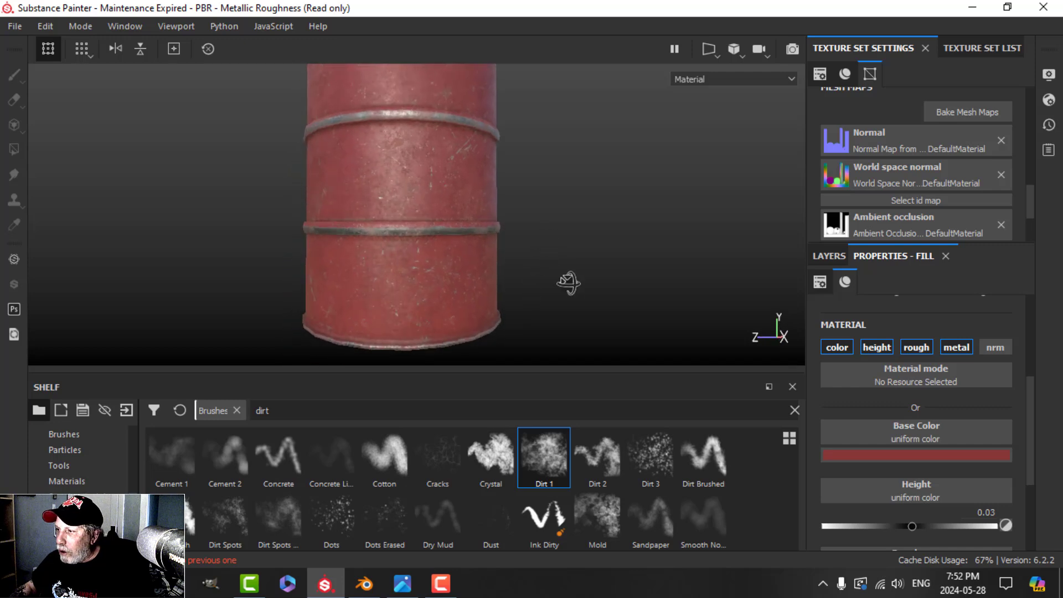
pyautogui.click(846, 258)
pyautogui.click(878, 426)
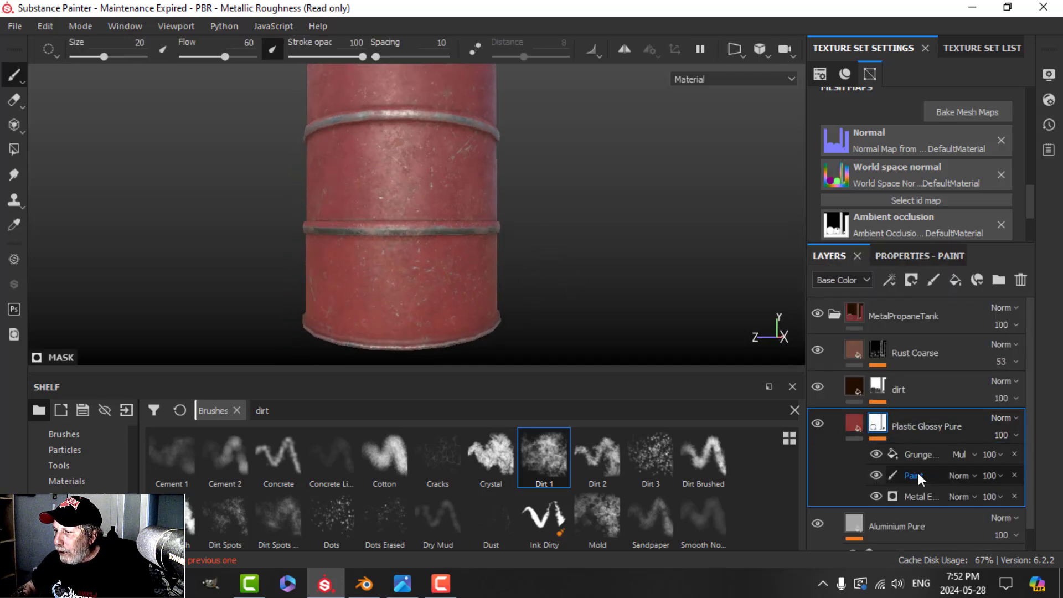
pyautogui.click(916, 476)
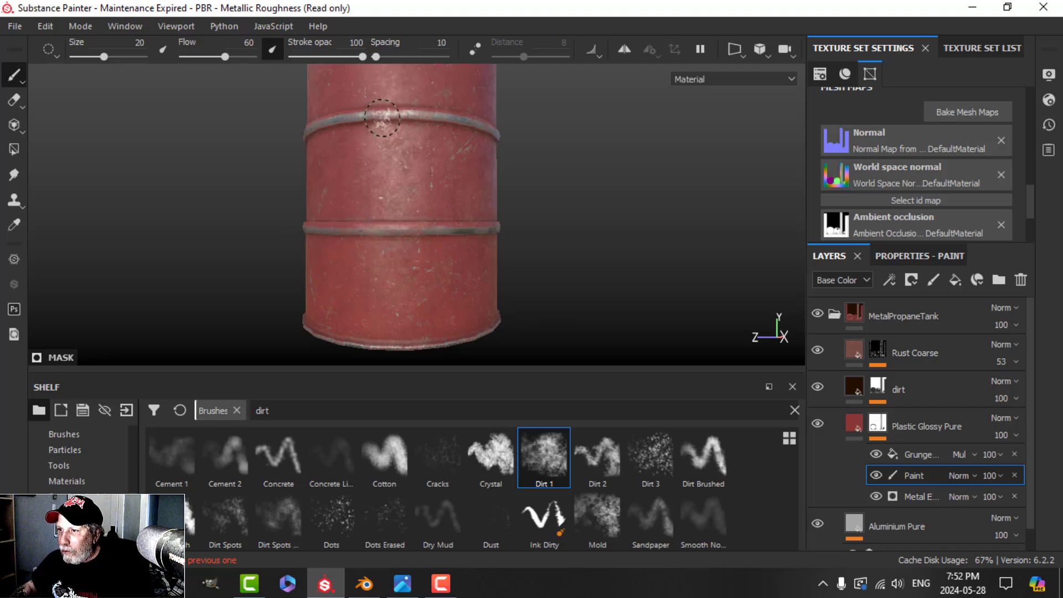
# - Examine the red drum's lid, rim and sides from several angles
pyautogui.scroll(-3, 606, 212)
pyautogui.keyDown('alt'); pyautogui.moveTo(605, 211); pyautogui.dragTo(417, 198); pyautogui.keyUp('alt')
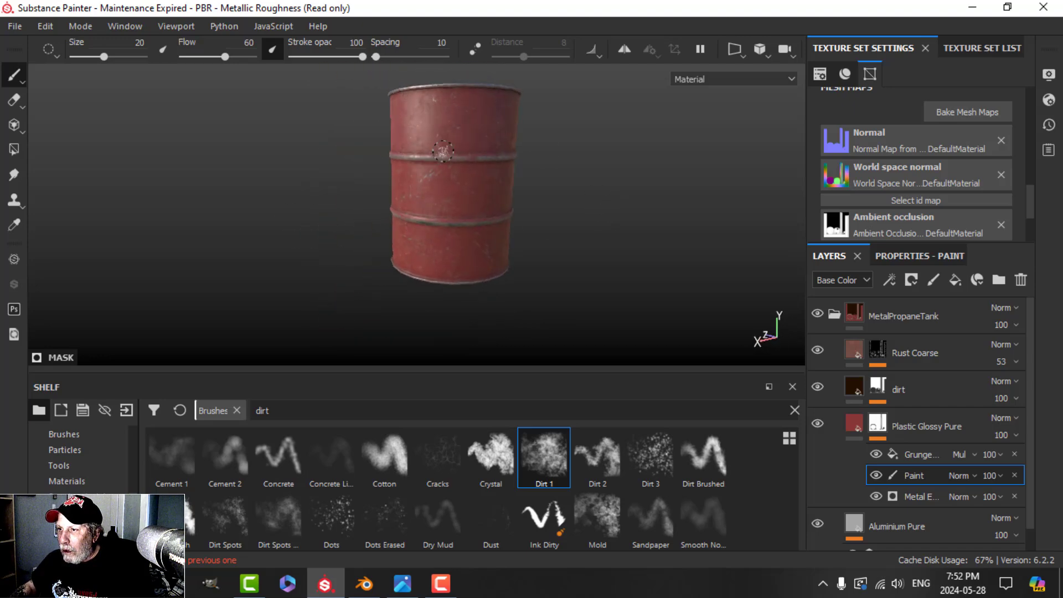
pyautogui.scroll(3, 583, 166)
pyautogui.keyDown('alt'); pyautogui.moveTo(583, 166); pyautogui.dragTo(562, 202); pyautogui.keyUp('alt')
pyautogui.keyDown('alt'); pyautogui.moveTo(583, 161); pyautogui.dragTo(567, 249, button='middle'); pyautogui.keyUp('alt')
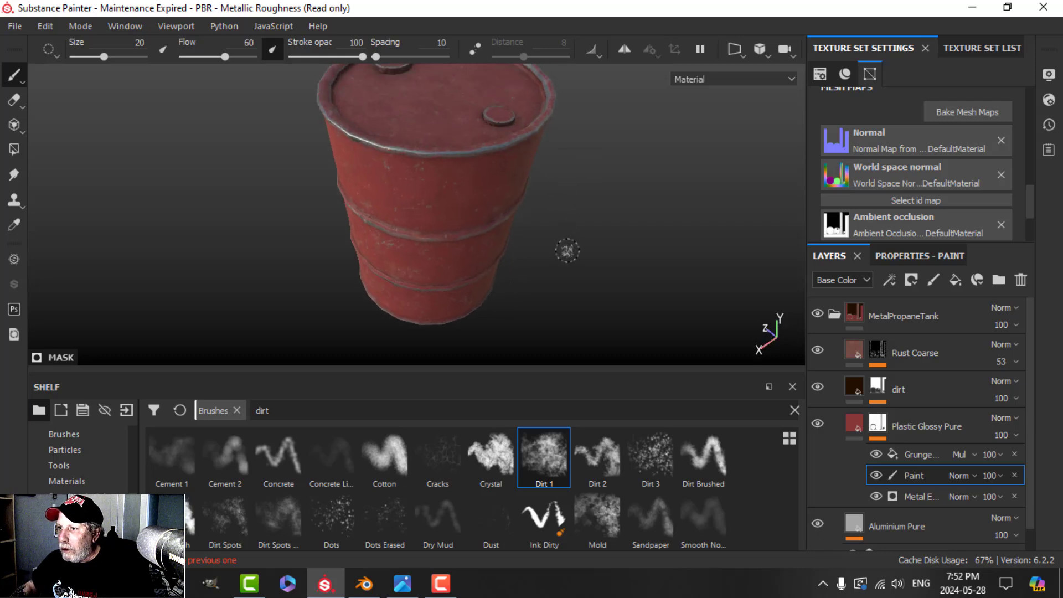
pyautogui.keyDown('alt'); pyautogui.moveTo(566, 249); pyautogui.dragTo(570, 230); pyautogui.keyUp('alt')
pyautogui.click(835, 315)
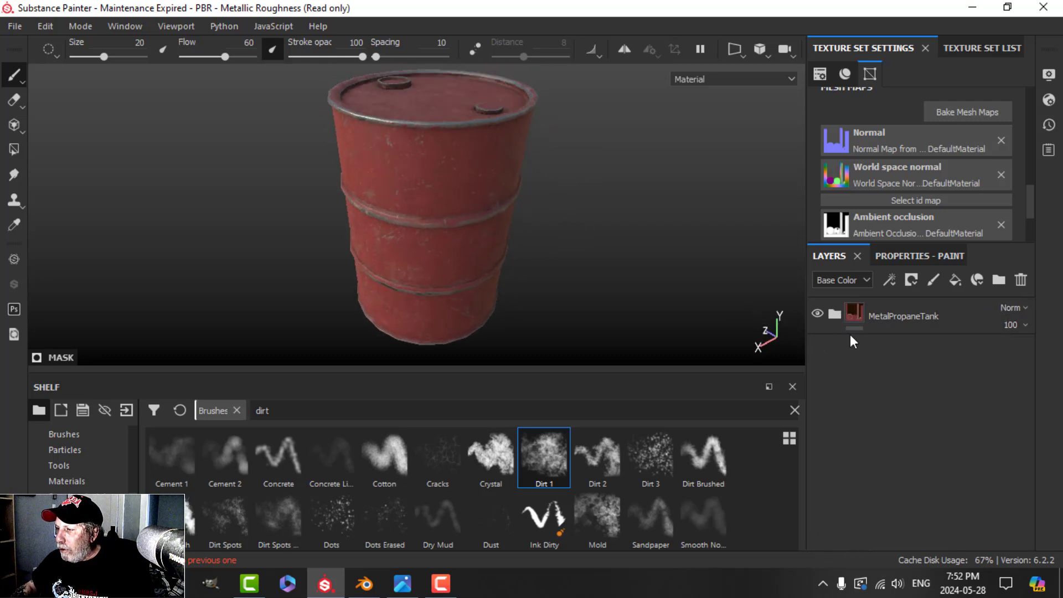
pyautogui.click(835, 315)
# - In the dirt layer's Dirt generator, set Dirt Level to 0.68, Dirt Contrast to 0.41 and Triplanar Blending Contrast to 0.49
pyautogui.click(881, 390)
pyautogui.click(852, 389)
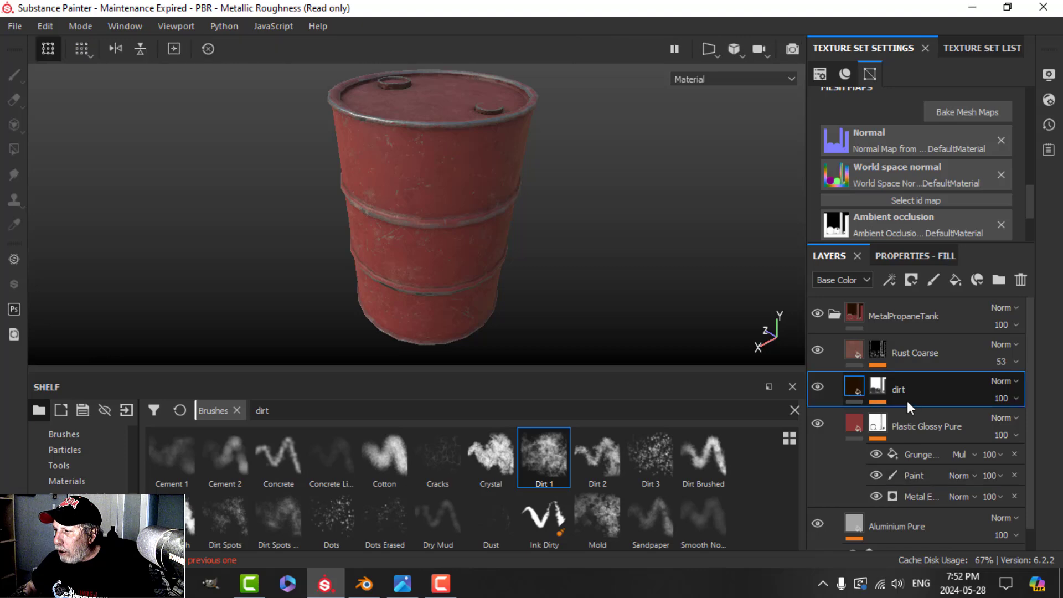
pyautogui.click(883, 386)
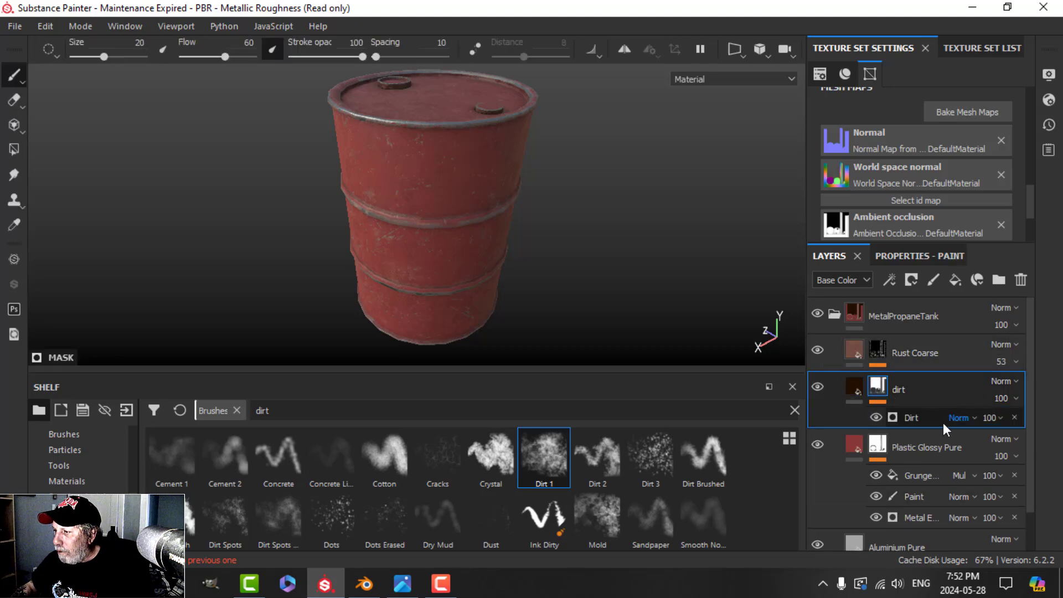
pyautogui.click(911, 417)
pyautogui.click(919, 255)
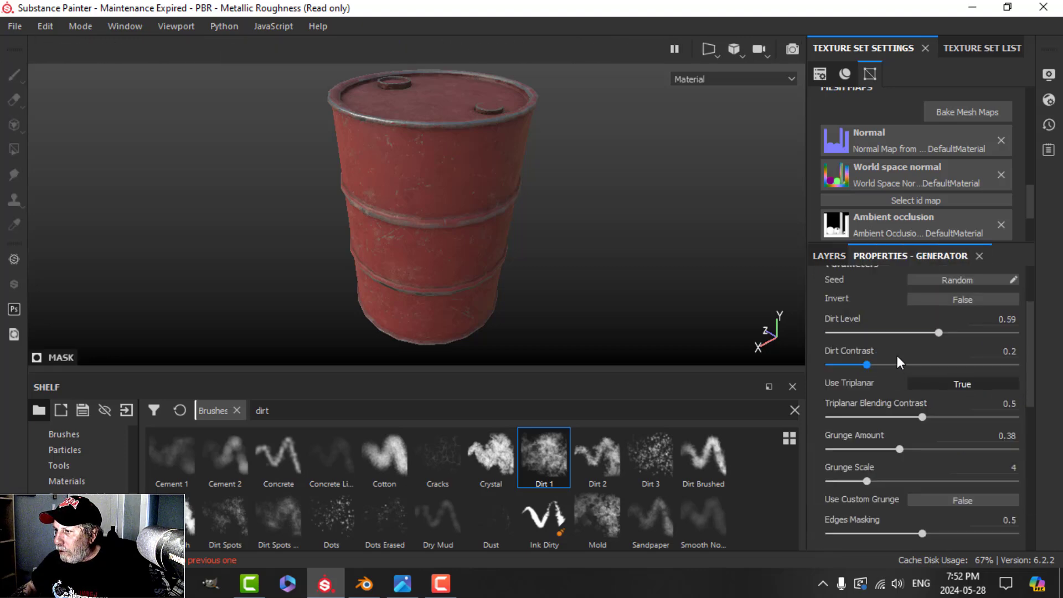
pyautogui.moveTo(938, 333); pyautogui.dragTo(955, 332)
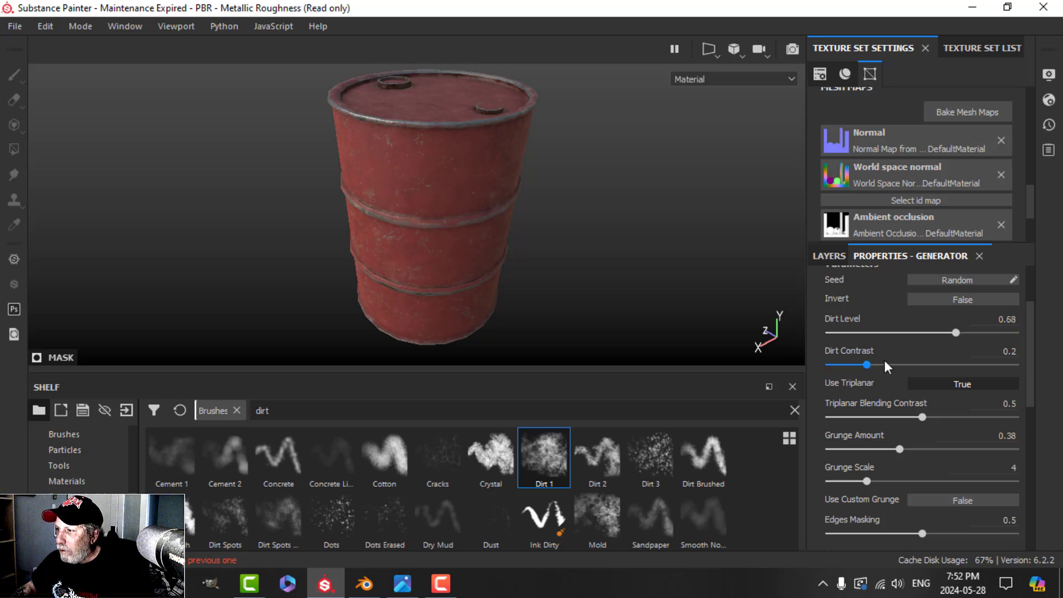
pyautogui.moveTo(869, 360); pyautogui.dragTo(906, 357)
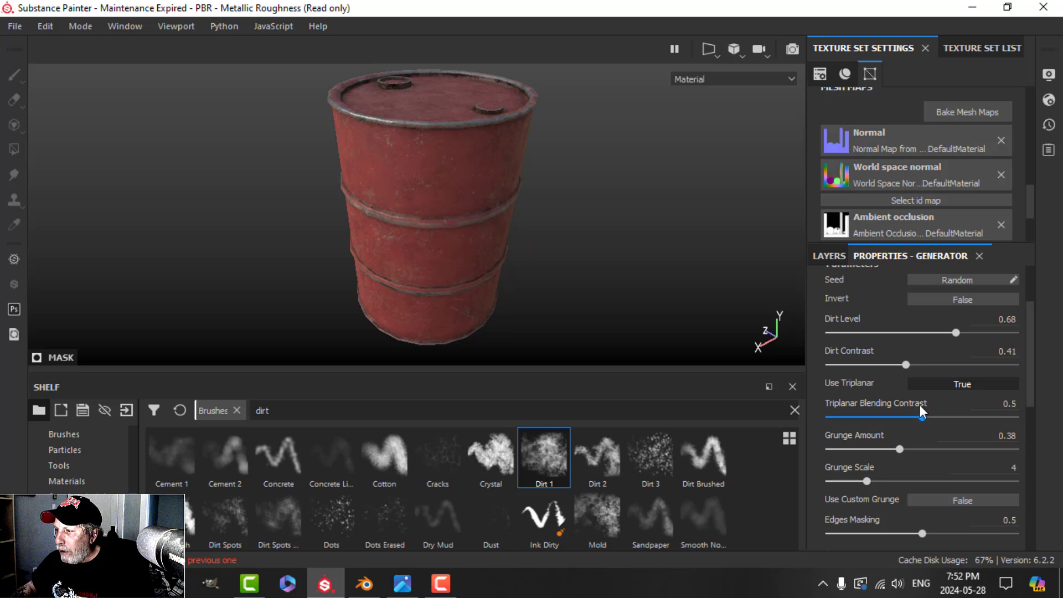
pyautogui.moveTo(921, 416); pyautogui.dragTo(919, 414)
# - Set the Dirt generator's Grunge Scale to 1 and check the dirt from the drum's other side
pyautogui.scroll(-1, 896, 442)
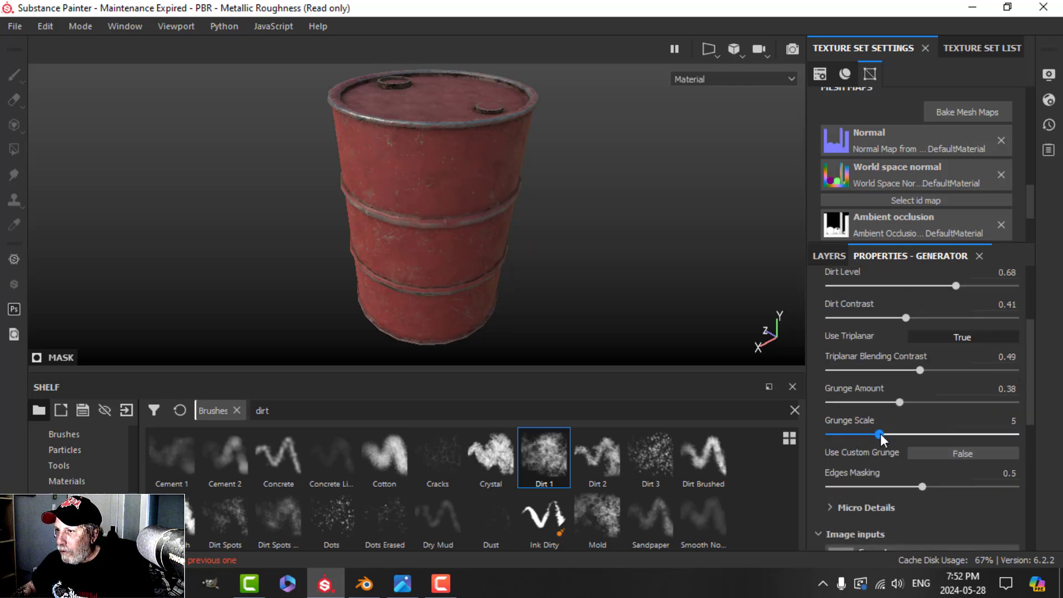
pyautogui.keyDown('alt'); pyautogui.moveTo(676, 332); pyautogui.dragTo(528, 193); pyautogui.keyUp('alt')
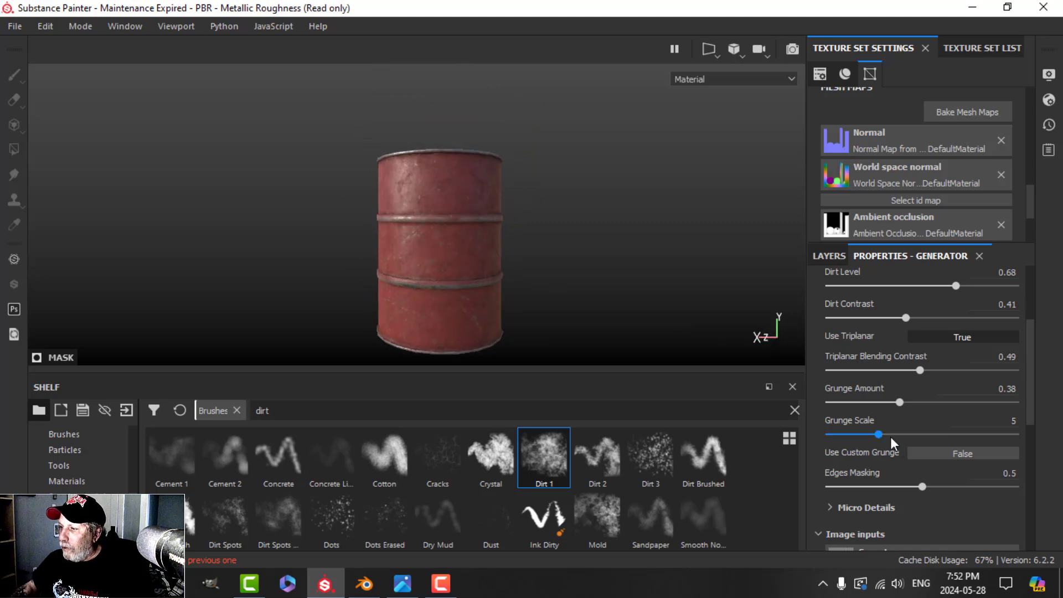
pyautogui.moveTo(835, 431); pyautogui.dragTo(822, 430)
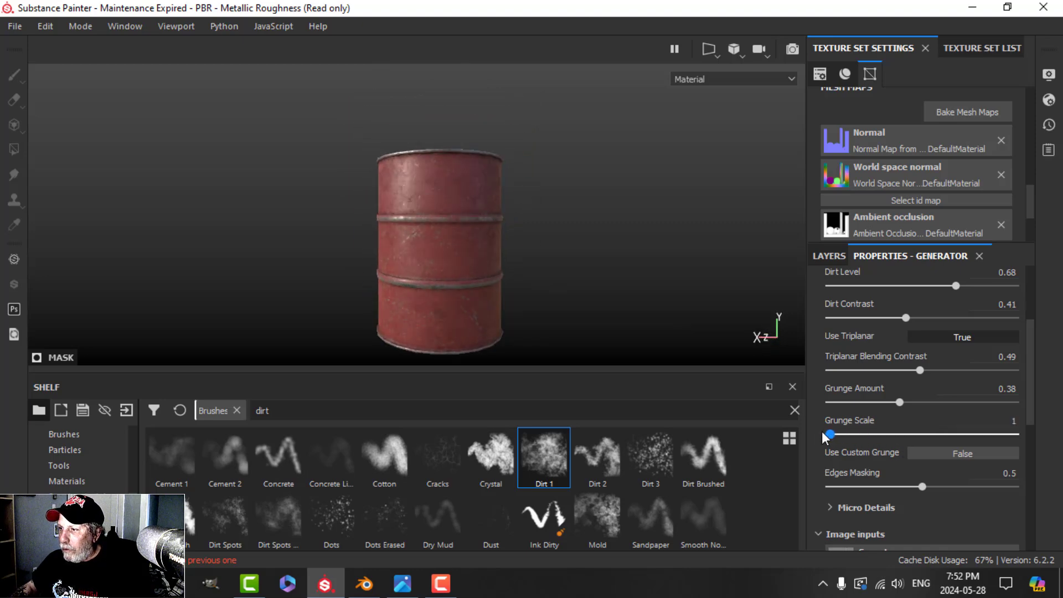
pyautogui.keyDown('alt'); pyautogui.moveTo(532, 276); pyautogui.dragTo(560, 301); pyautogui.keyUp('alt')
pyautogui.keyDown('alt'); pyautogui.moveTo(559, 301); pyautogui.dragTo(501, 266, button='middle'); pyautogui.keyUp('alt')
pyautogui.keyDown('alt'); pyautogui.moveTo(501, 267); pyautogui.dragTo(591, 275); pyautogui.keyUp('alt')
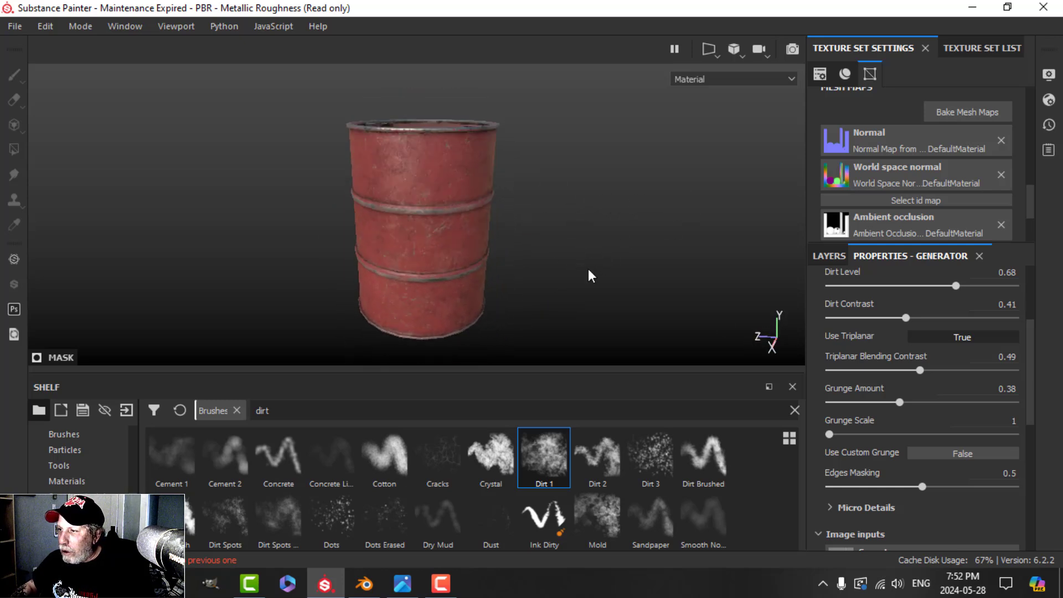
# - Check the Plastic Glossy Pure layer's roughness and set the Aluminium Pure layer's roughness to 0.2634
pyautogui.click(828, 256)
pyautogui.scroll(-2, 862, 462)
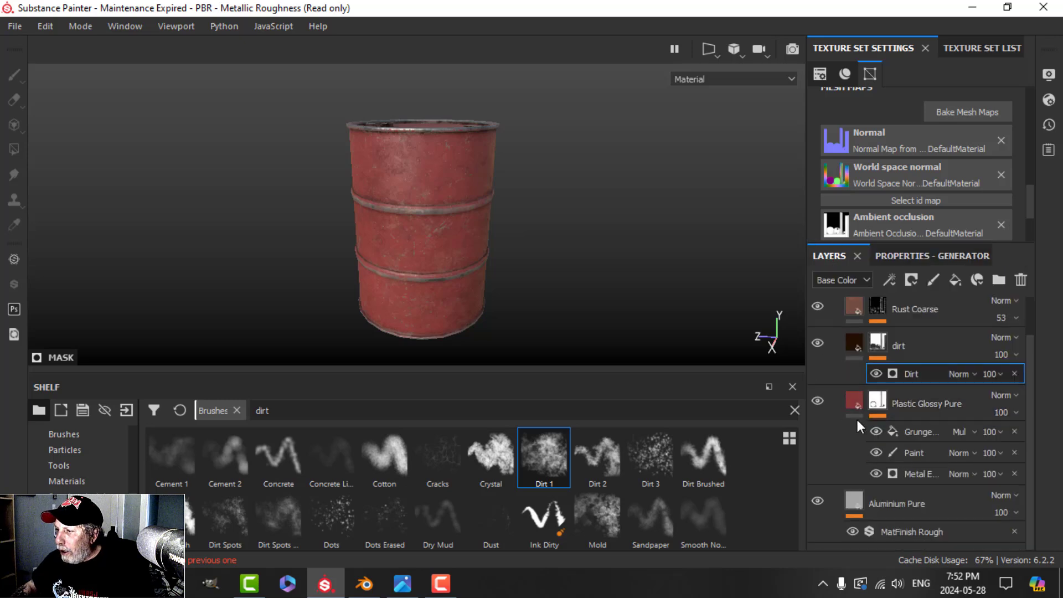
pyautogui.click(857, 404)
pyautogui.click(900, 255)
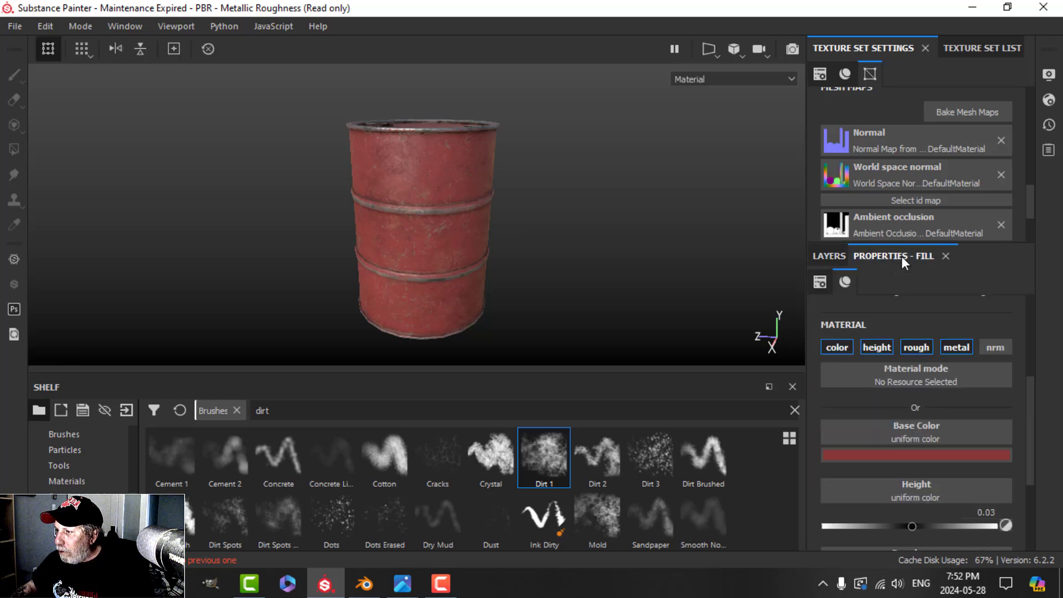
pyautogui.scroll(-2, 894, 482)
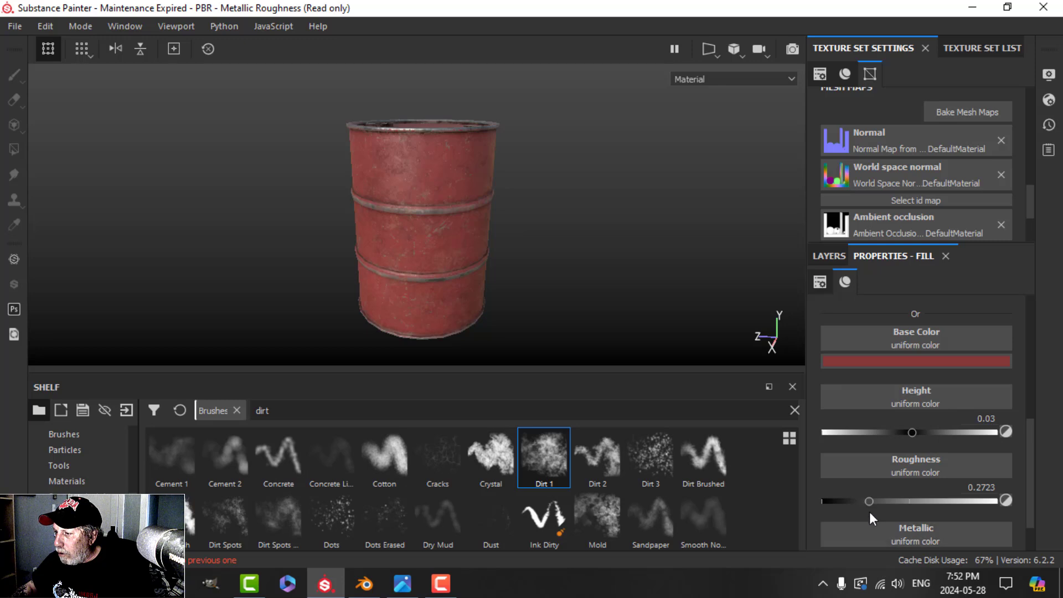
pyautogui.click(829, 257)
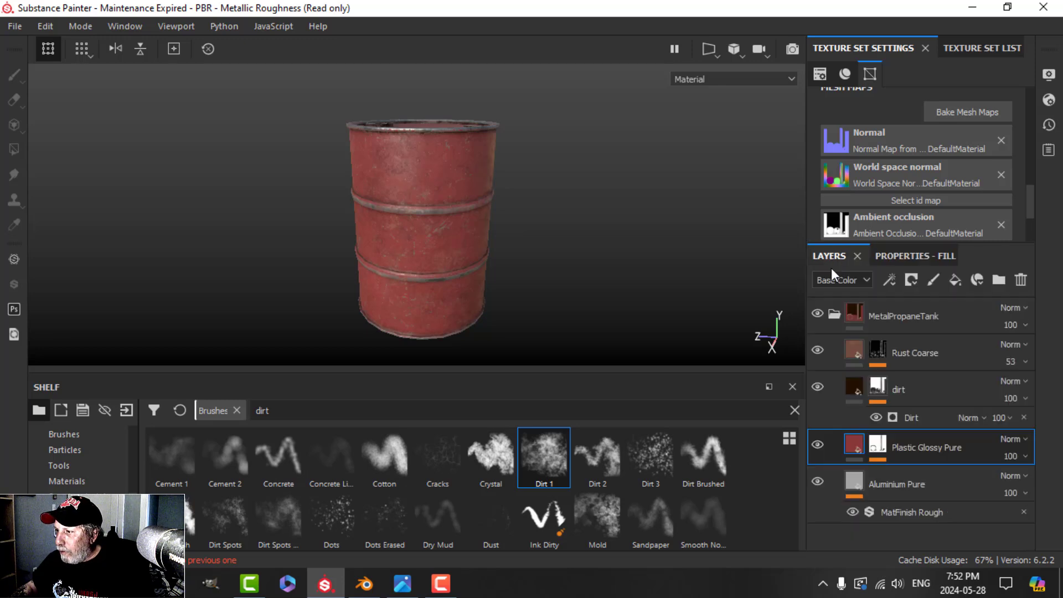
pyautogui.click(864, 483)
pyautogui.click(902, 256)
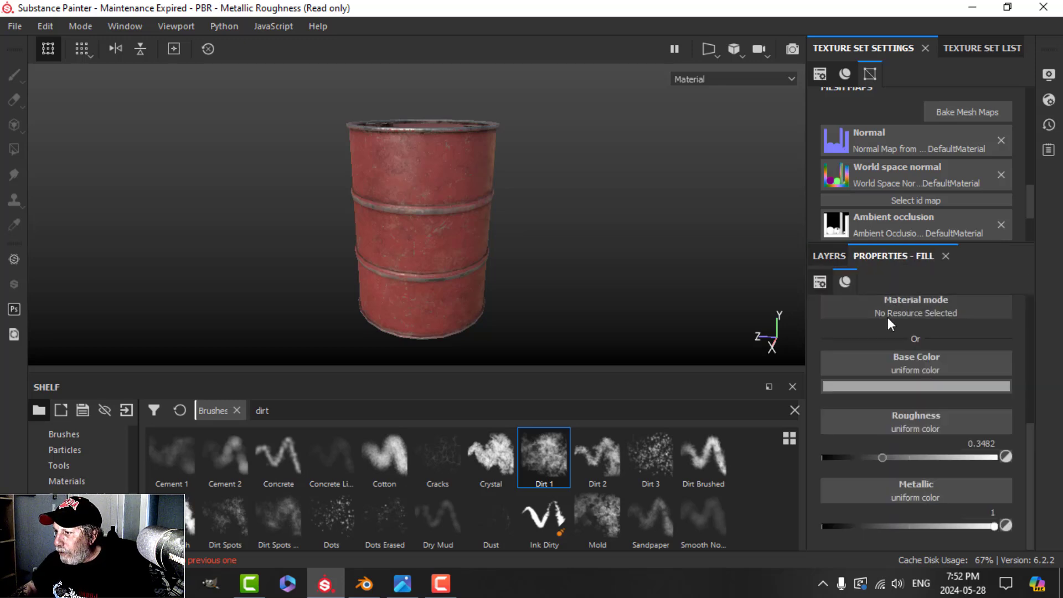
pyautogui.moveTo(882, 457)
pyautogui.mouseDown()
pyautogui.moveTo(854, 460)
pyautogui.moveTo(867, 458)
pyautogui.mouseUp()
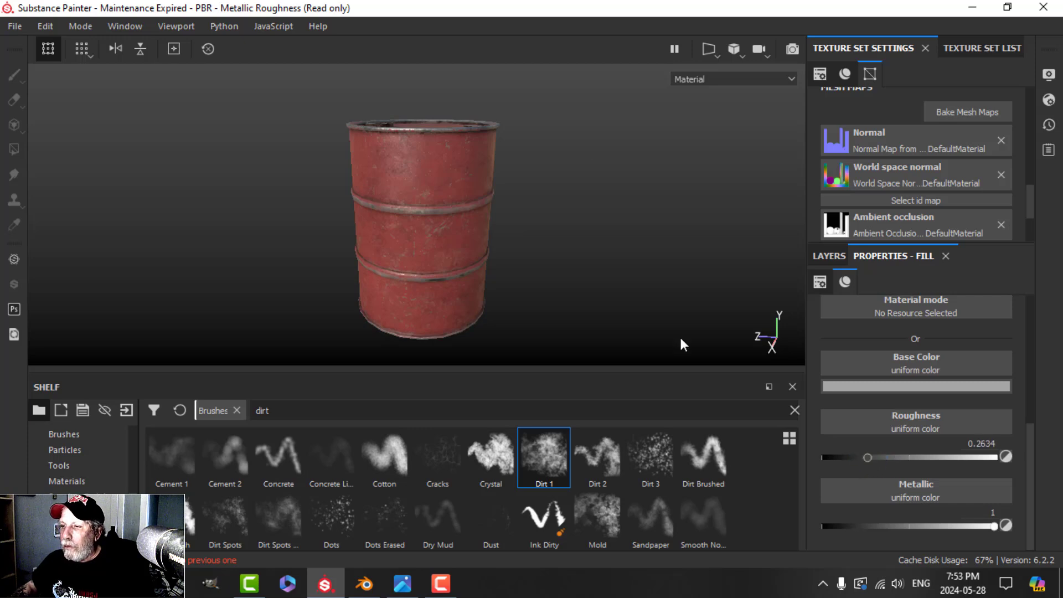
pyautogui.keyDown('alt'); pyautogui.moveTo(570, 152); pyautogui.dragTo(579, 188); pyautogui.keyUp('alt')
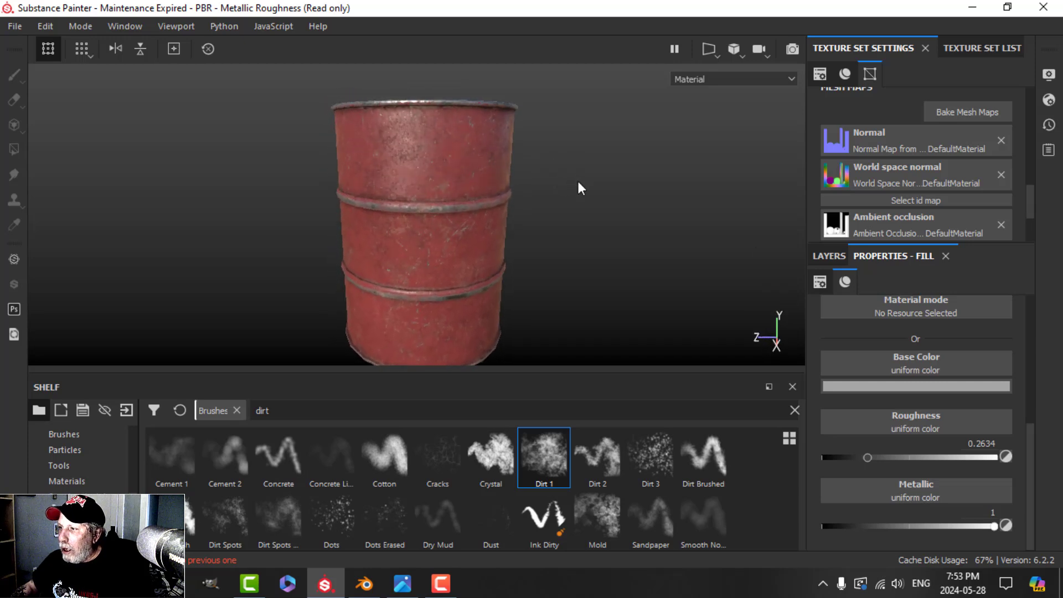
# - Set the Plastic Glossy Pure layer's roughness to 0.1473
pyautogui.click(836, 254)
pyautogui.click(902, 445)
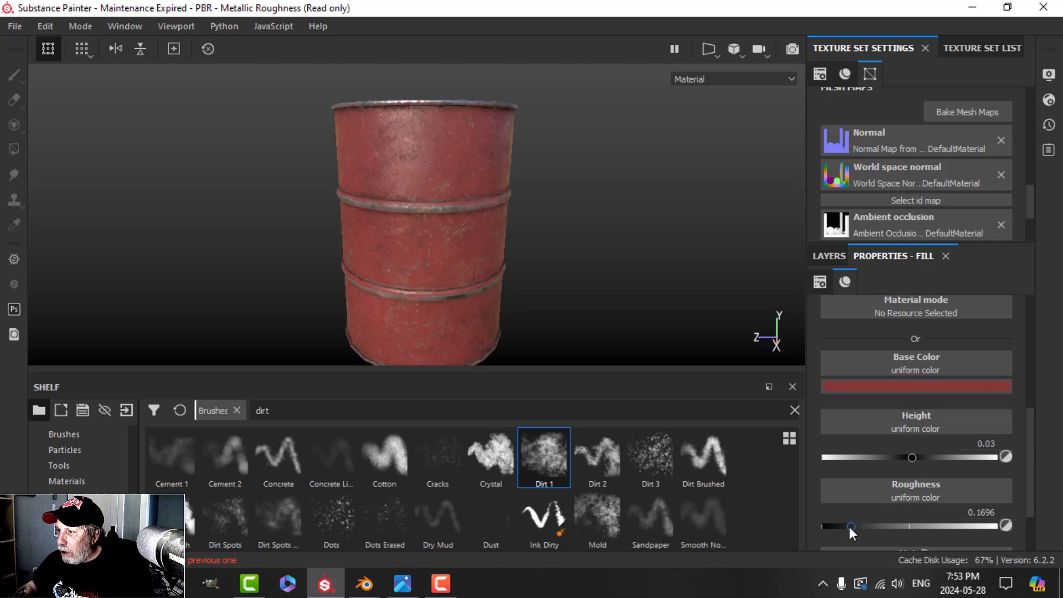
pyautogui.moveTo(849, 526)
pyautogui.mouseDown()
pyautogui.moveTo(826, 525)
pyautogui.moveTo(844, 520)
pyautogui.mouseUp()
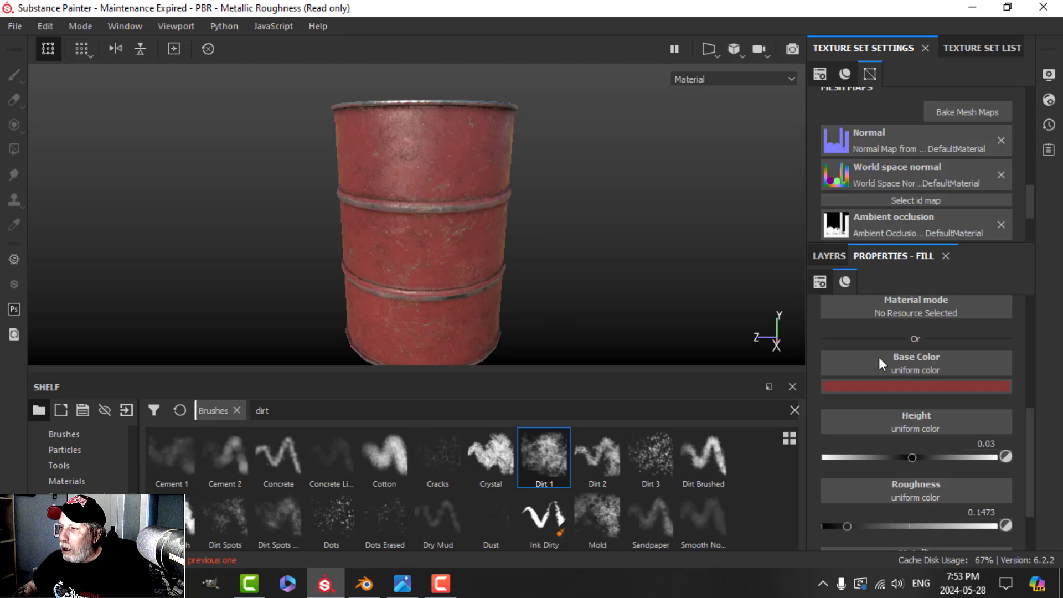
pyautogui.scroll(5, 909, 387)
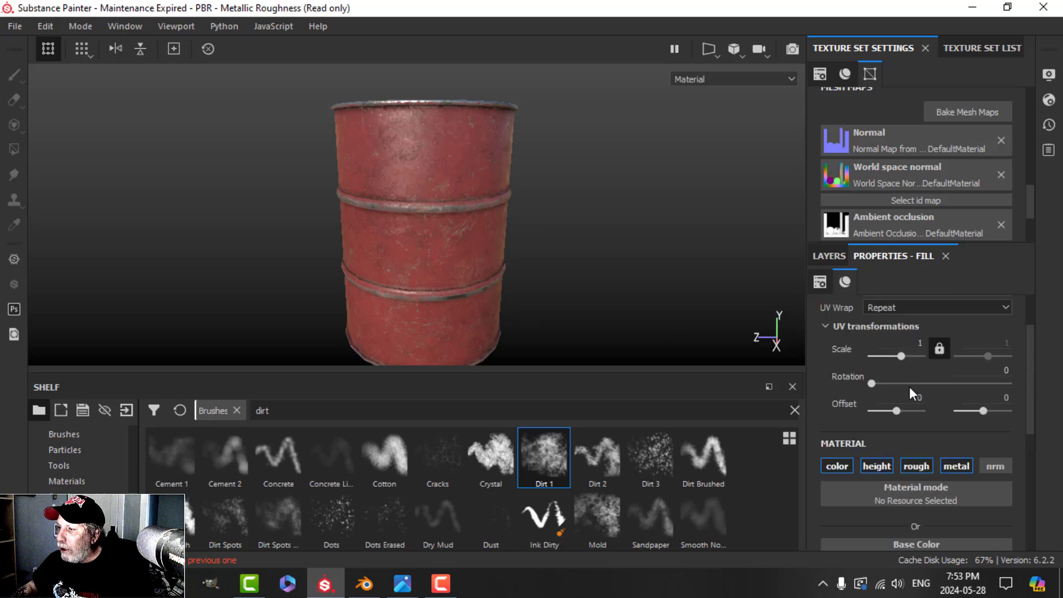
# - Set the Rust Coarse layer's opacity to 85
pyautogui.click(829, 257)
pyautogui.click(872, 351)
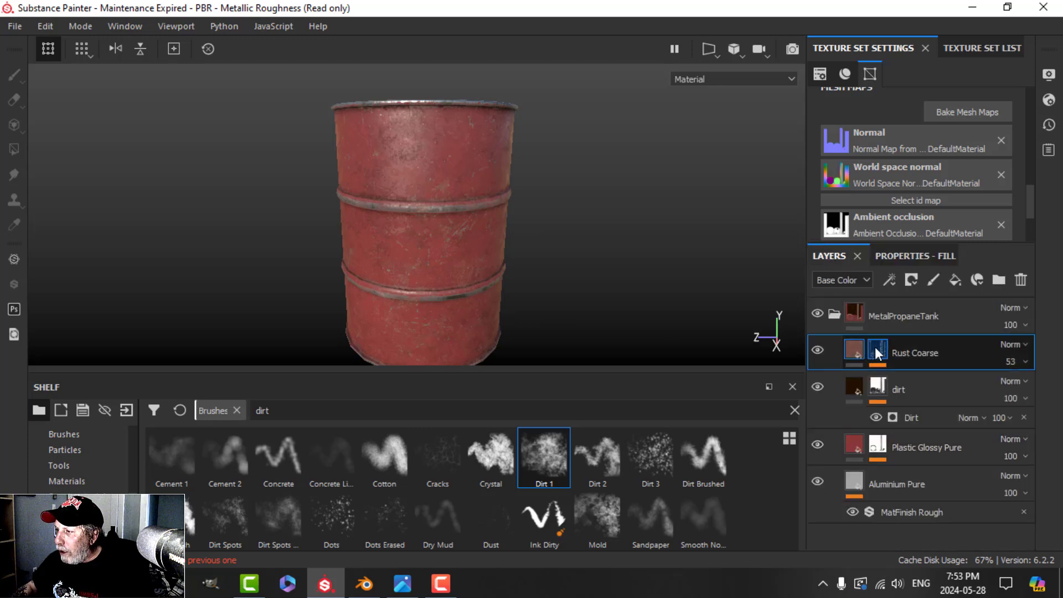
pyautogui.click(1015, 361)
pyautogui.moveTo(1025, 390)
pyautogui.mouseDown()
pyautogui.moveTo(1060, 392)
pyautogui.moveTo(1044, 391)
pyautogui.mouseUp()
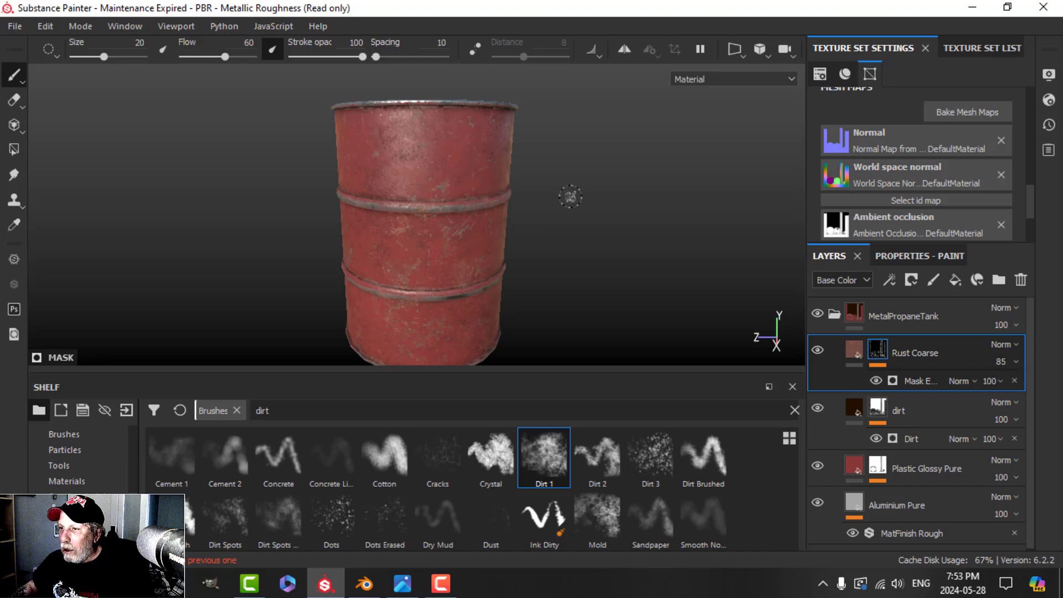
pyautogui.keyDown('alt'); pyautogui.moveTo(570, 194); pyautogui.dragTo(491, 228); pyautogui.keyUp('alt')
# - Examine the rust on the drum's lid, ribs and sides from several angles, and collapse the MetalPropaneTank folder
pyautogui.click(857, 349)
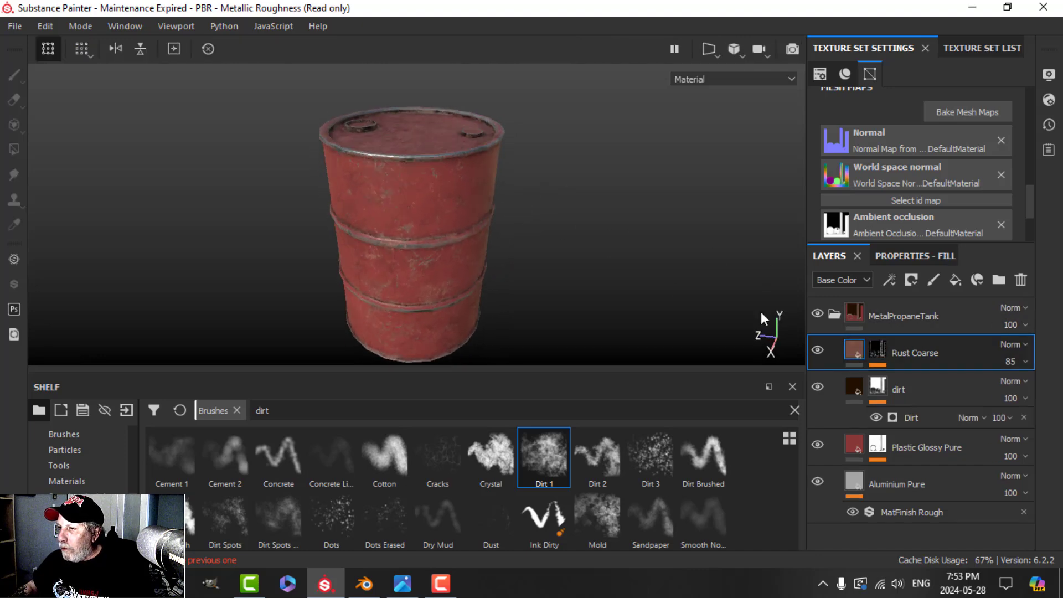
pyautogui.keyDown('alt'); pyautogui.moveTo(609, 260); pyautogui.dragTo(590, 235); pyautogui.keyUp('alt')
pyautogui.click(877, 351)
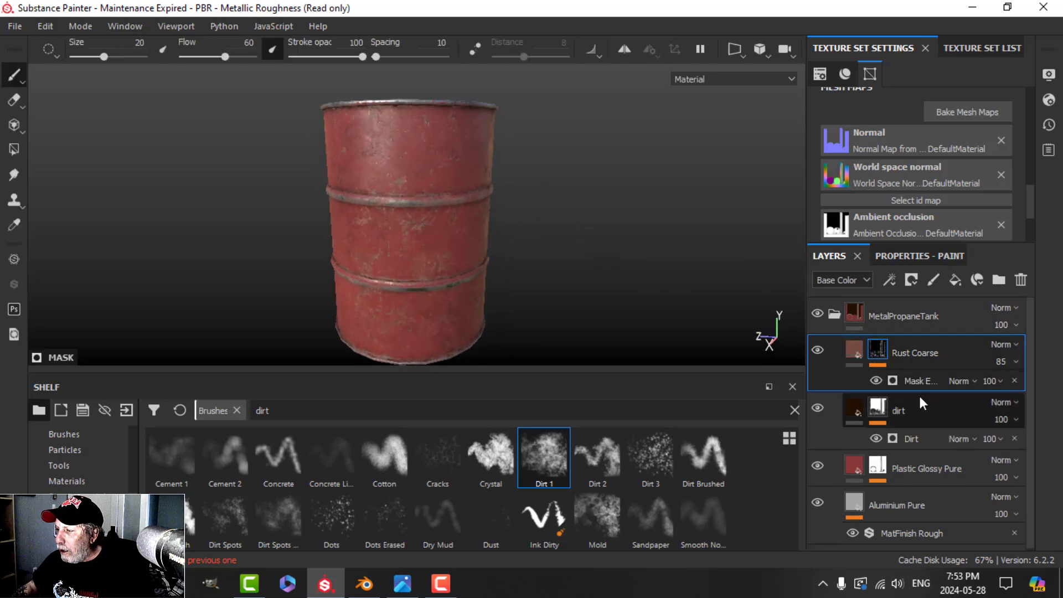
pyautogui.click(860, 349)
pyautogui.keyDown('alt'); pyautogui.moveTo(548, 221); pyautogui.dragTo(524, 240); pyautogui.keyUp('alt')
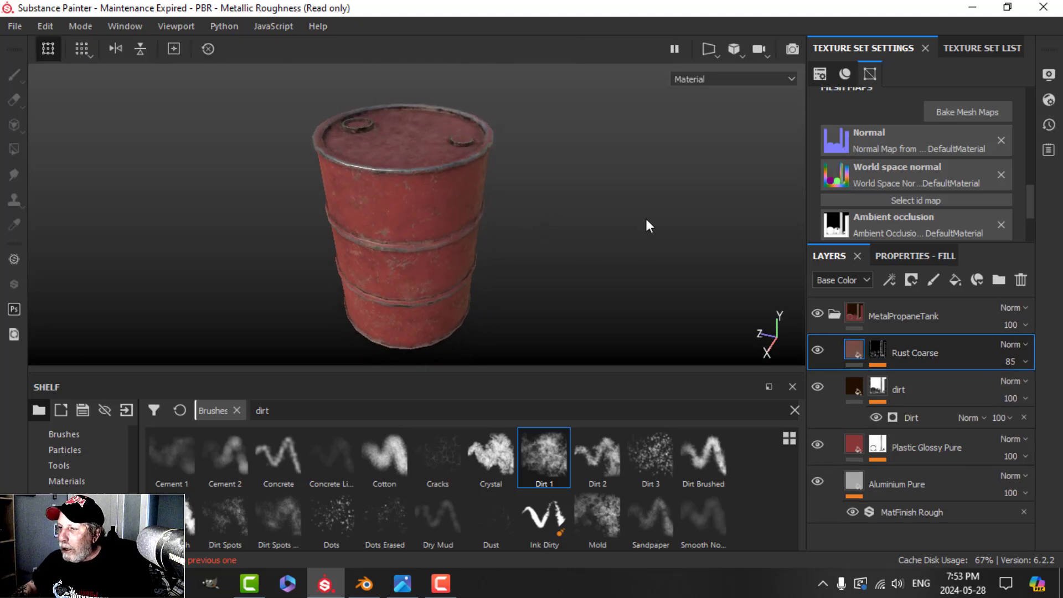
pyautogui.keyDown('alt'); pyautogui.moveTo(648, 225); pyautogui.dragTo(743, 273); pyautogui.keyUp('alt')
pyautogui.click(838, 314)
pyautogui.keyDown('alt'); pyautogui.moveTo(557, 288); pyautogui.dragTo(587, 244); pyautogui.keyUp('alt')
pyautogui.scroll(-5, 582, 214)
pyautogui.keyDown('alt'); pyautogui.moveTo(586, 246); pyautogui.dragTo(572, 274, button='middle'); pyautogui.keyUp('alt')
pyautogui.keyDown('alt'); pyautogui.moveTo(572, 274); pyautogui.dragTo(474, 304); pyautogui.keyUp('alt')
pyautogui.scroll(5, 516, 284)
pyautogui.keyDown('alt'); pyautogui.moveTo(474, 304); pyautogui.dragTo(496, 268, button='middle'); pyautogui.keyUp('alt')
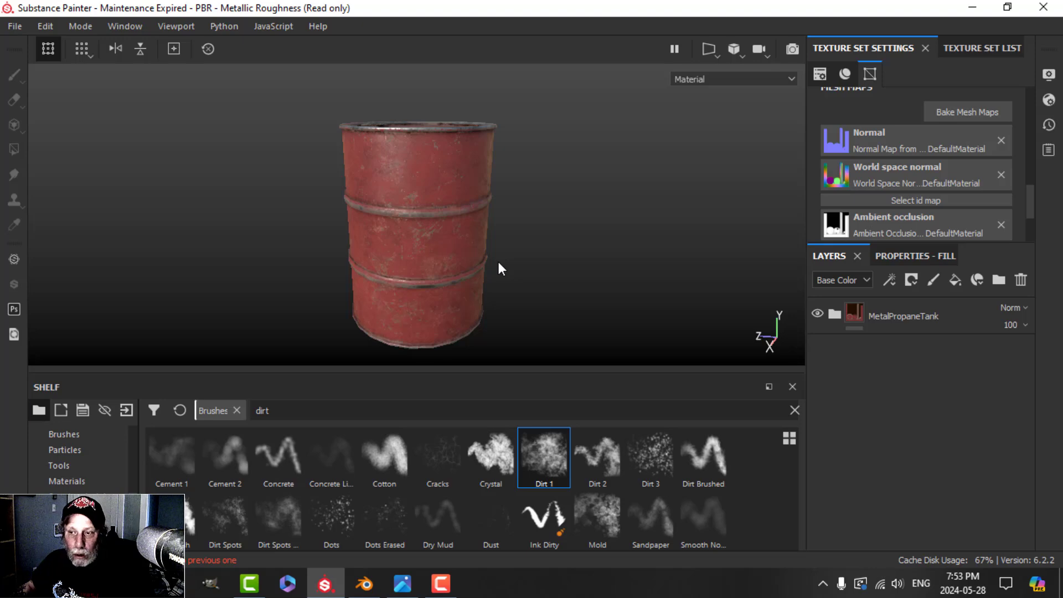
# - View the assets-studio.png image, switch to Blender and open the recent file AbandonedDinerWithDoorForUnity.blend
pyautogui.click(396, 588)
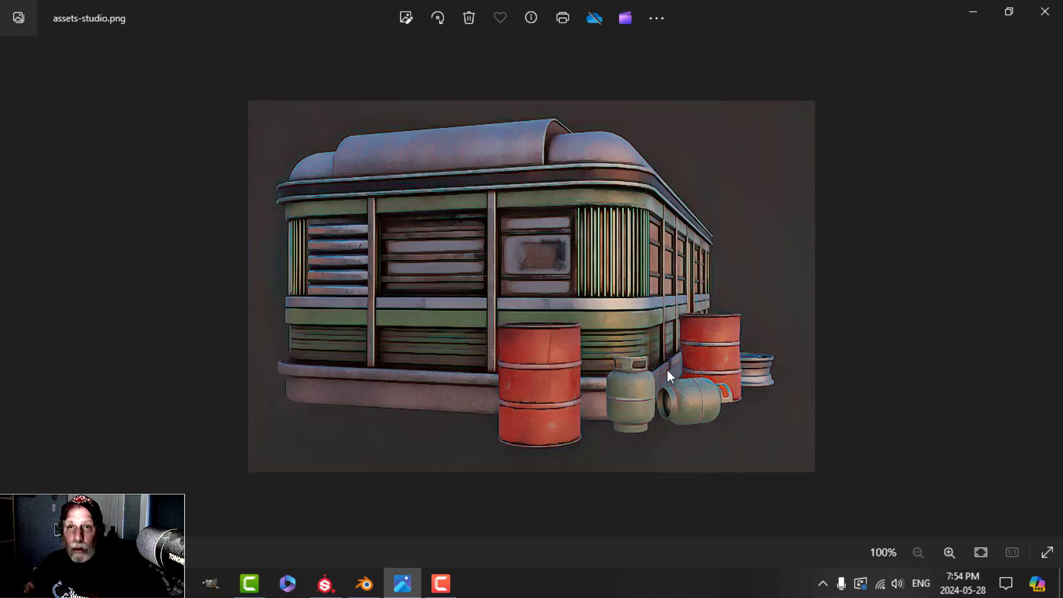
pyautogui.click(365, 582)
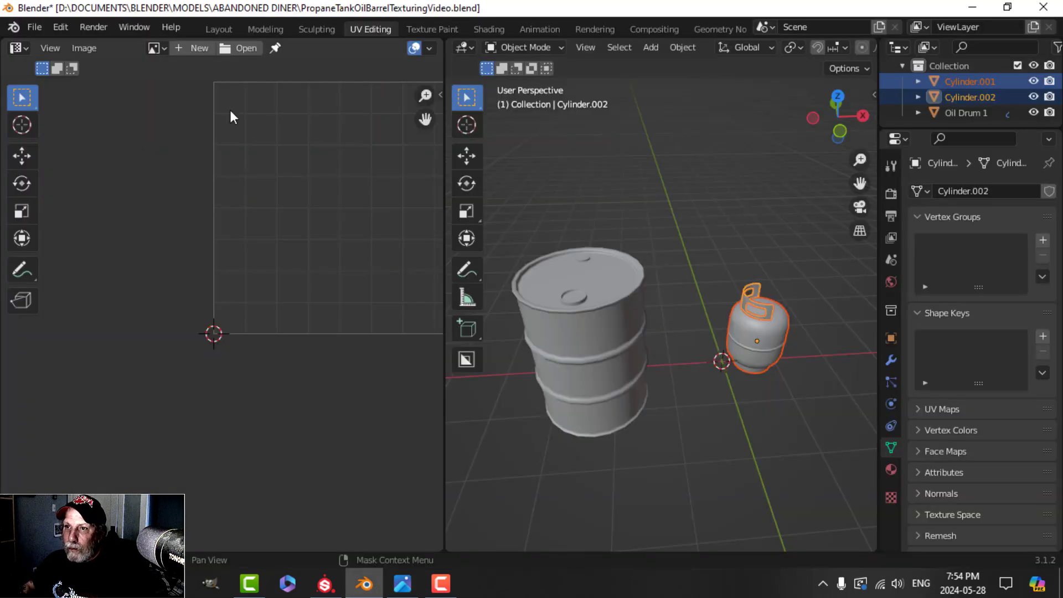
pyautogui.click(32, 25)
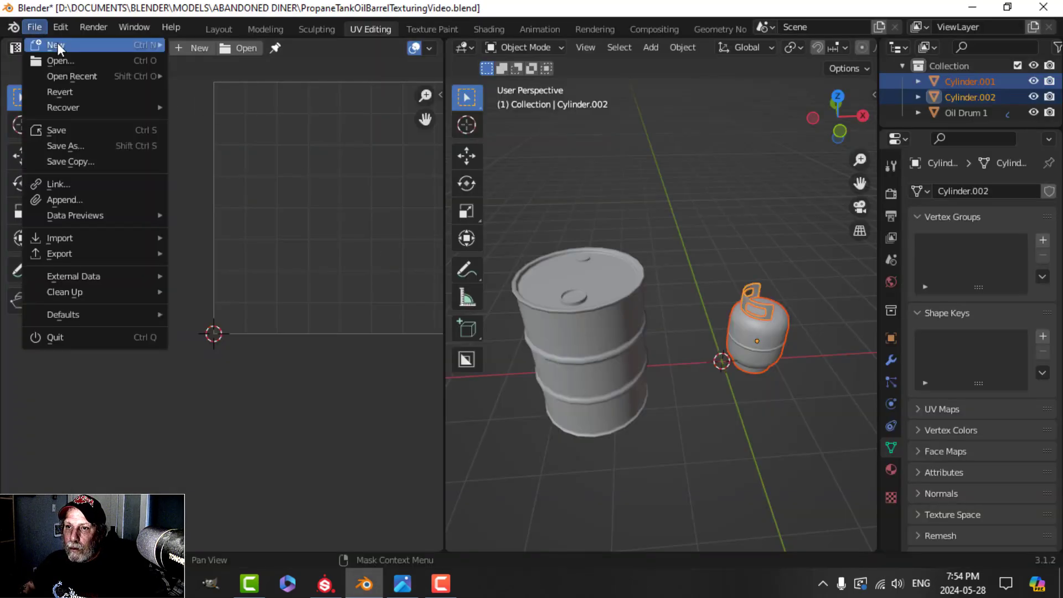
pyautogui.moveTo(71, 72)
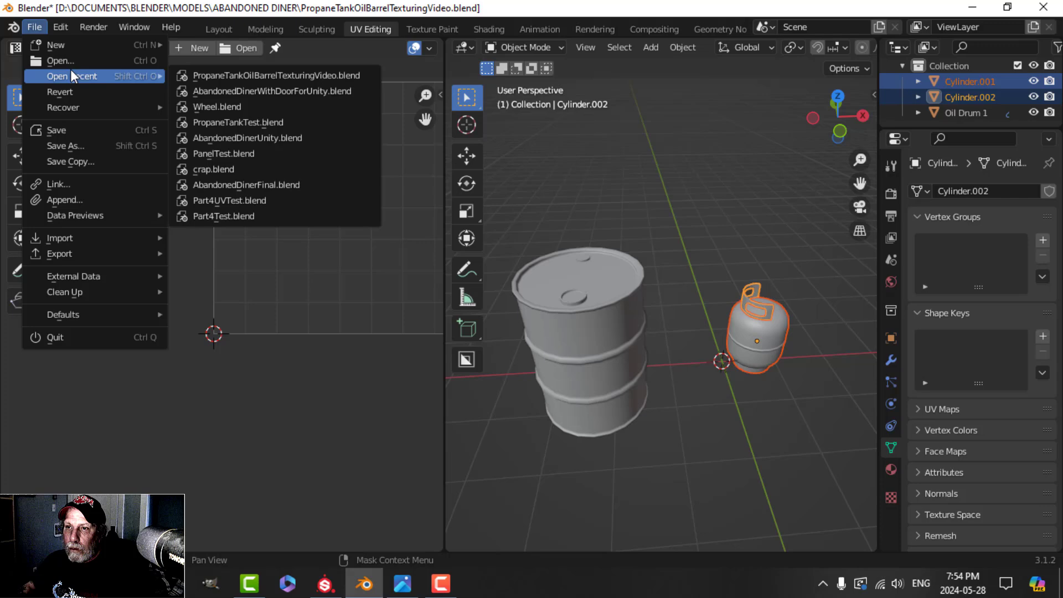
pyautogui.click(225, 91)
pyautogui.click(575, 313)
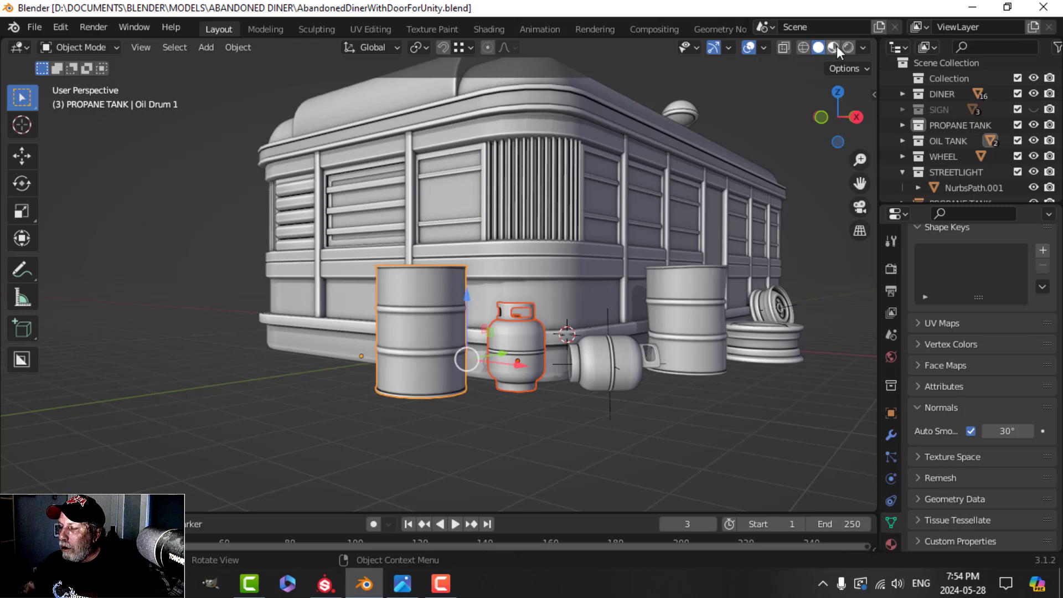
# - Show the diner scene in Material Preview shading, hide the STREETLIGHT collection and deselect everything
pyautogui.click(833, 47)
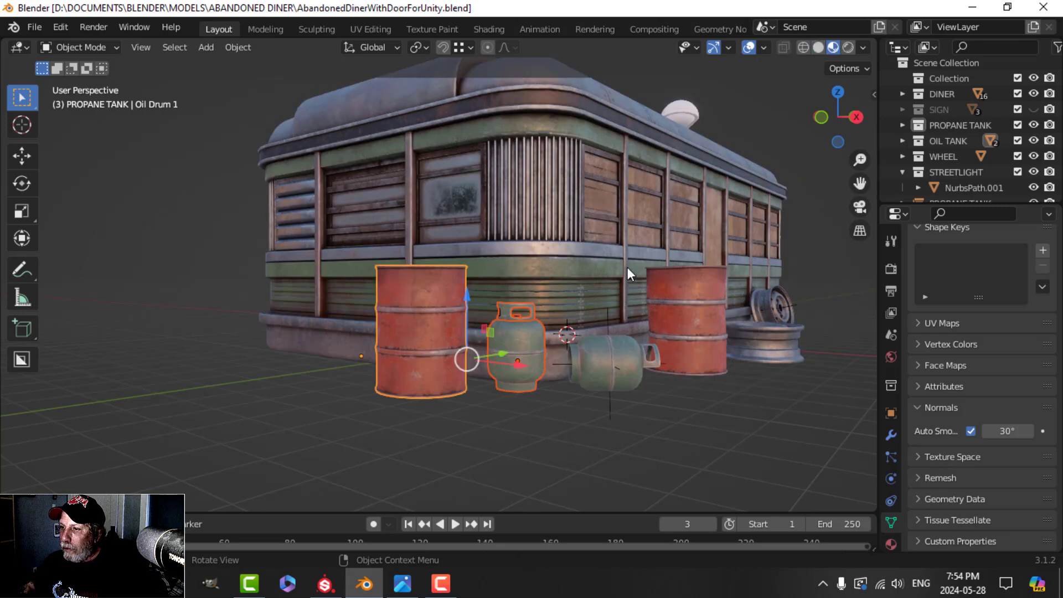
pyautogui.click(1033, 172)
pyautogui.hotkey('alt', 'a')
# - Show the diner's long side with its props and turn off the viewport gizmos and overlays
pyautogui.moveTo(667, 267); pyautogui.dragTo(574, 262, button='middle')
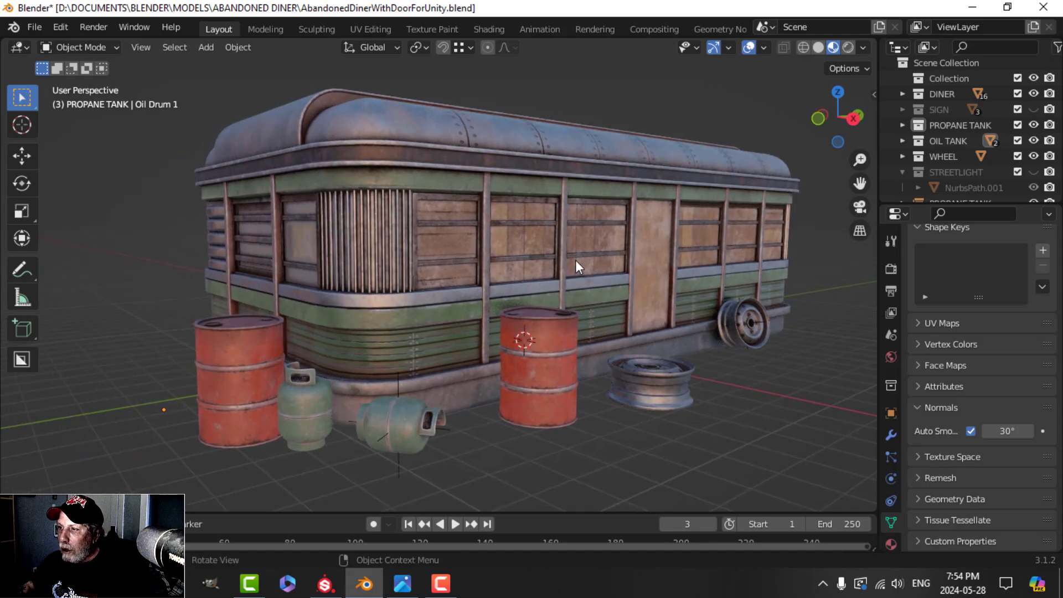
pyautogui.click(713, 47)
pyautogui.click(748, 47)
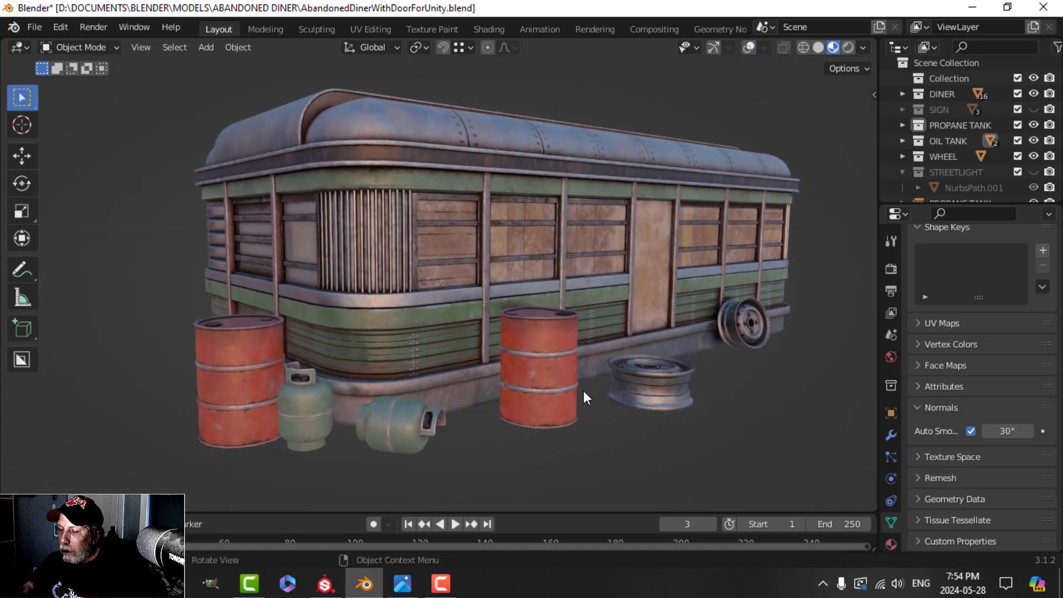
# - Examine the oil drums, propane tanks and wheels in front of the diner from close up and farther away
pyautogui.scroll(3, 583, 390)
pyautogui.scroll(-3, 625, 310)
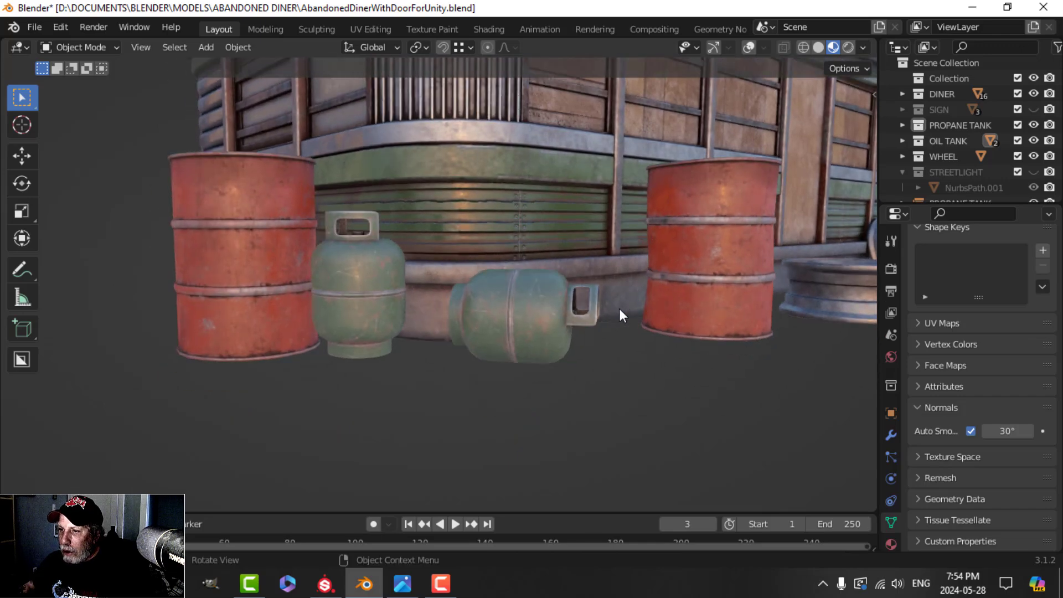
pyautogui.scroll(-4, 619, 308)
pyautogui.moveTo(573, 308); pyautogui.dragTo(530, 328, button='middle')
pyautogui.keyDown('shift'); pyautogui.moveTo(412, 368); pyautogui.dragTo(436, 315, button='middle'); pyautogui.keyUp('shift')
pyautogui.scroll(2, 574, 317)
pyautogui.keyDown('shift'); pyautogui.moveTo(576, 317); pyautogui.dragTo(491, 338, button='middle'); pyautogui.keyUp('shift')
pyautogui.scroll(2, 435, 323)
pyautogui.scroll(-5, 429, 328)
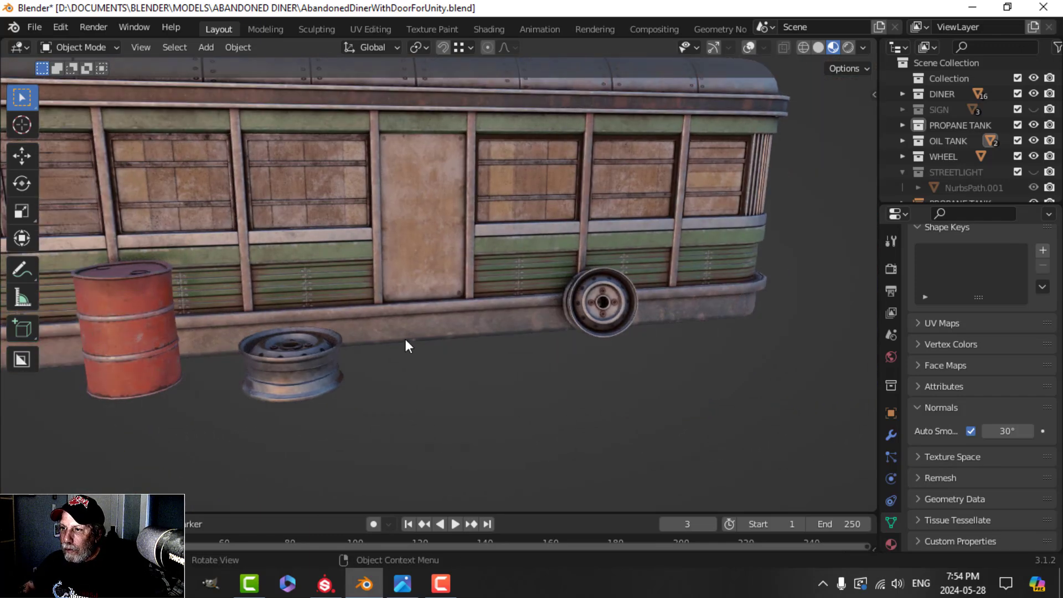
pyautogui.scroll(-2, 388, 339)
pyautogui.keyDown('shift'); pyautogui.moveTo(316, 340); pyautogui.dragTo(414, 337, button='middle'); pyautogui.keyUp('shift')
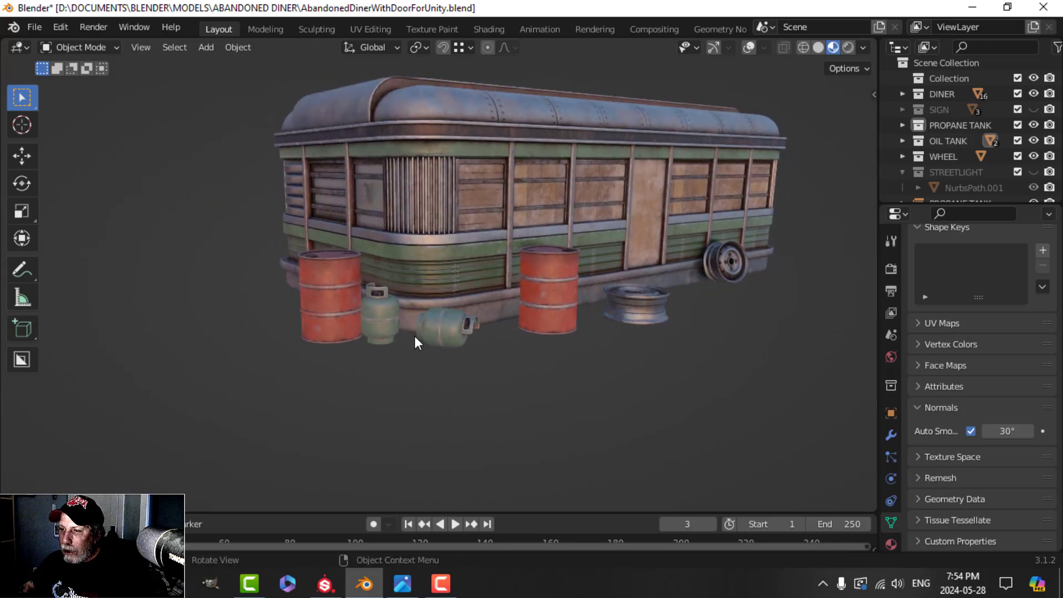
pyautogui.scroll(3, 414, 336)
pyautogui.keyDown('shift'); pyautogui.moveTo(436, 291); pyautogui.dragTo(403, 323, button='middle'); pyautogui.keyUp('shift')
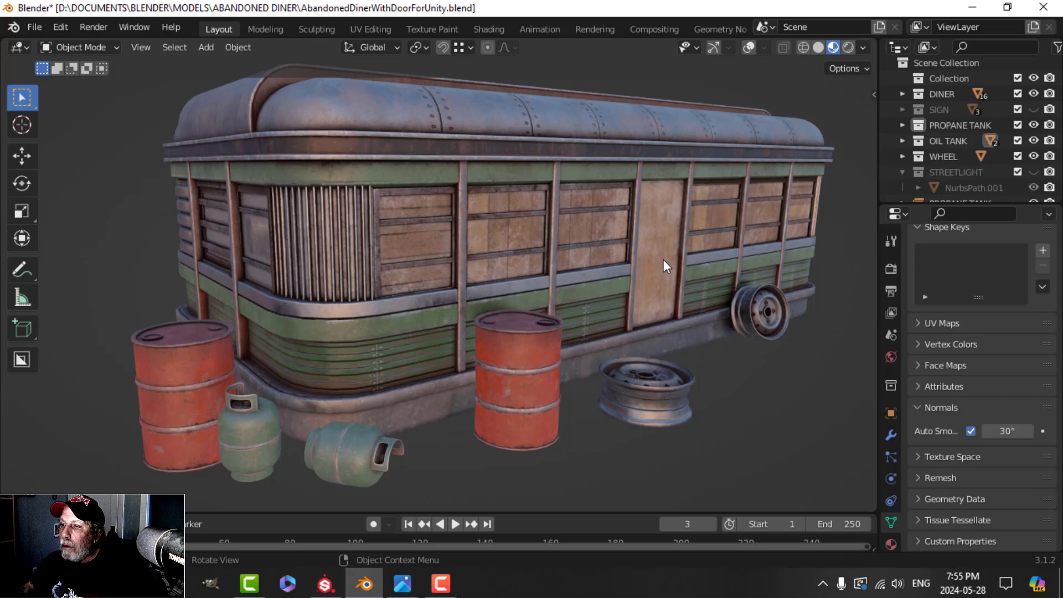
# - Look over the whole textured diner and its surrounding props from different sides
pyautogui.scroll(3, 663, 259)
pyautogui.scroll(-5, 662, 261)
pyautogui.scroll(-5, 637, 246)
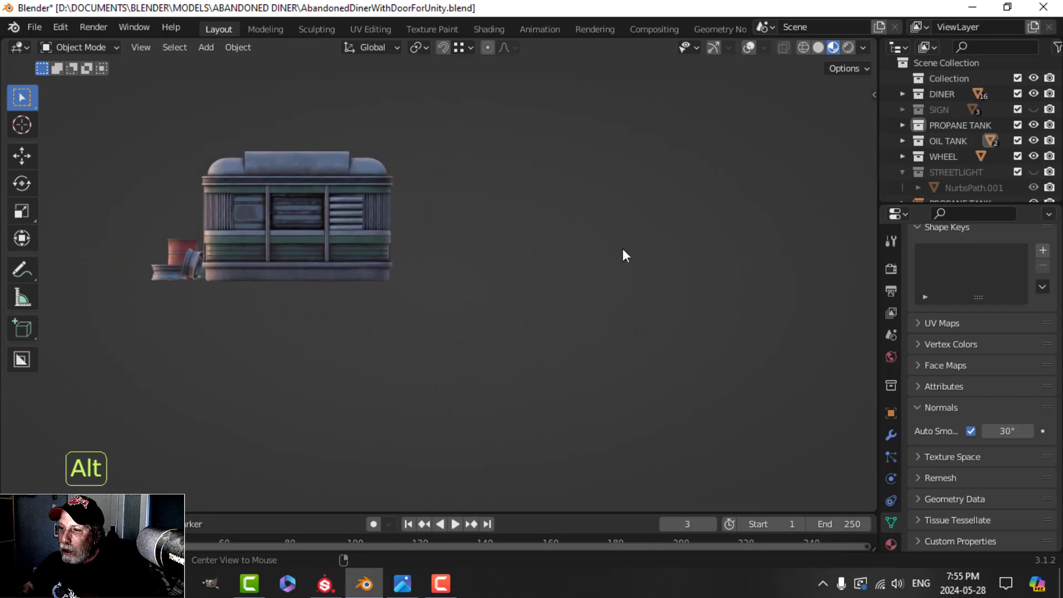
pyautogui.scroll(6, 619, 267)
pyautogui.scroll(-1, 501, 277)
pyautogui.moveTo(500, 274); pyautogui.dragTo(566, 287, button='middle')
pyautogui.scroll(-1, 507, 270)
pyautogui.scroll(3, 507, 270)
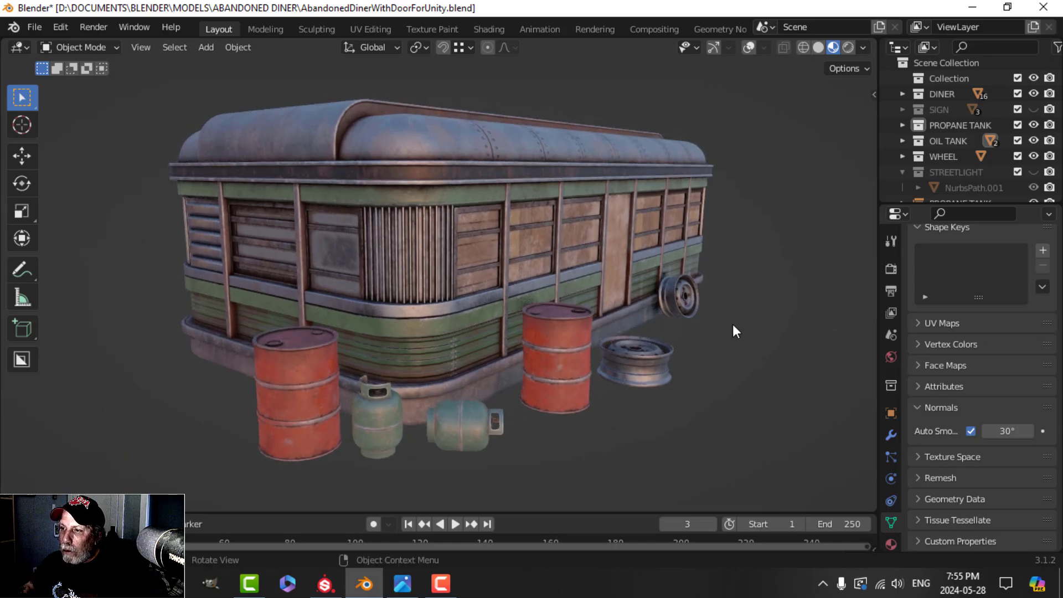